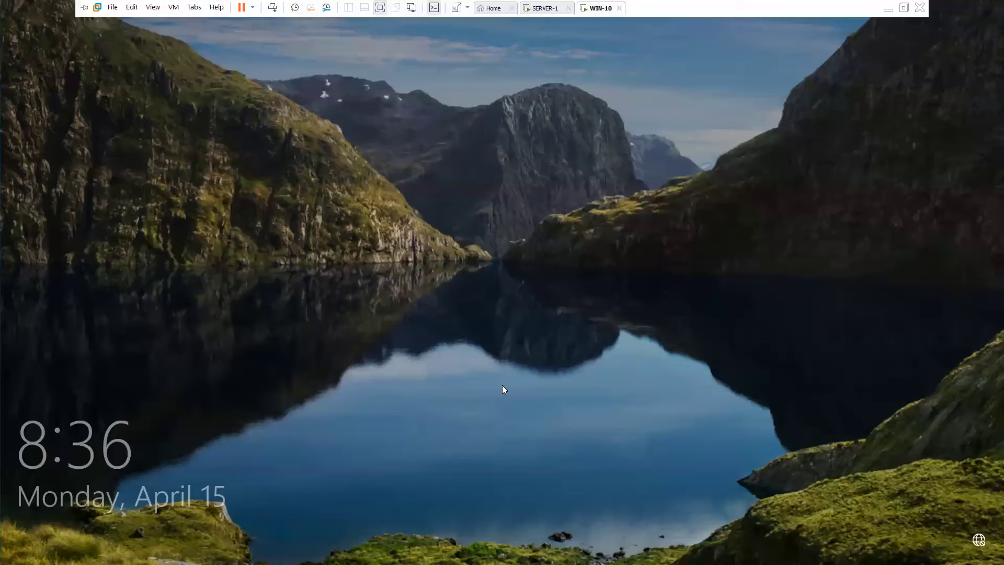
Wake the WIN-10 lock screen, then switch to the SERVER-1 virtual machine.
left_click(472, 322)
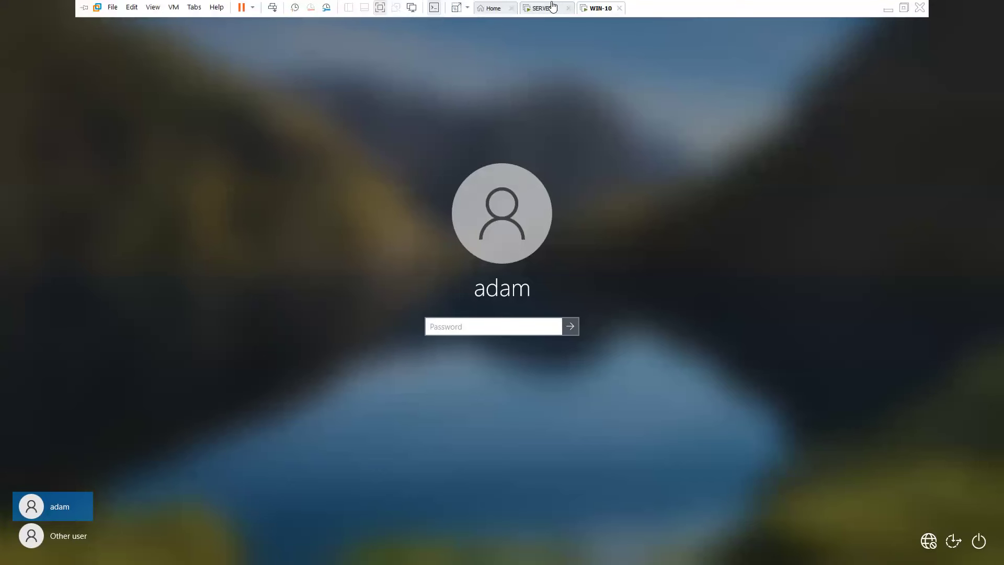
left_click(546, 8)
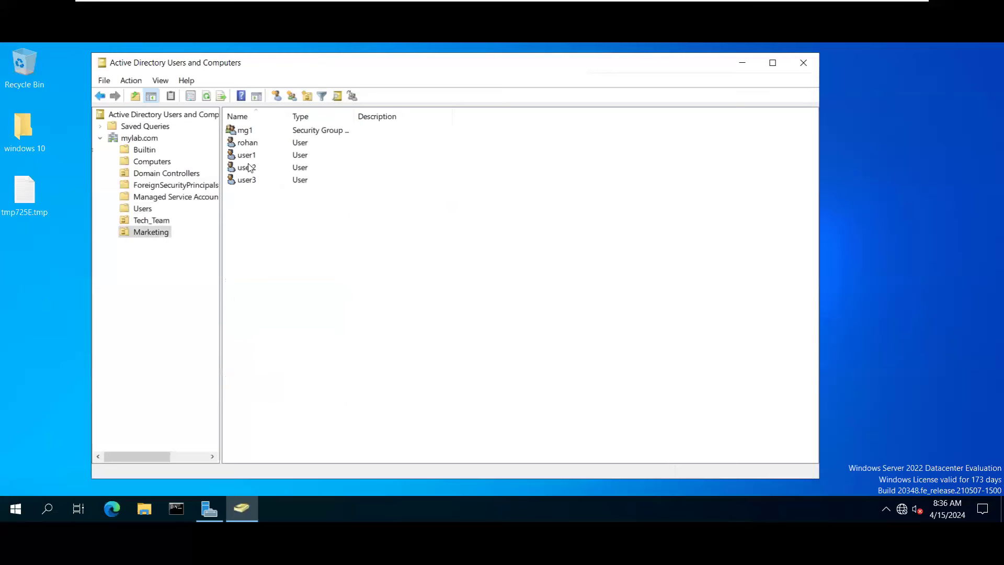
Check the single user in the Tech_Team unit, then close ADUC and return to Server Manager.
left_click(151, 220)
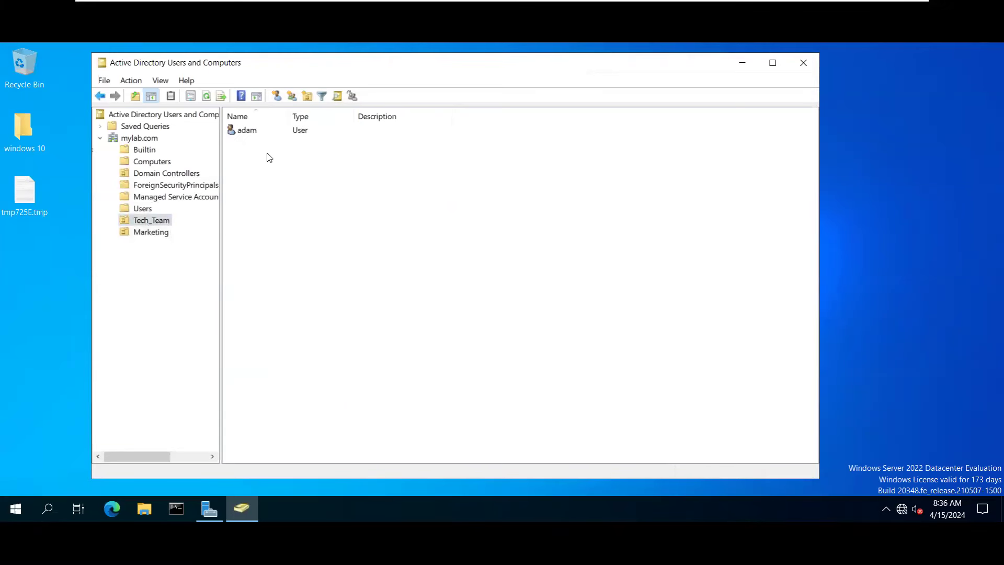
left_click(247, 131)
left_click(266, 203)
left_click(803, 63)
left_click(208, 508)
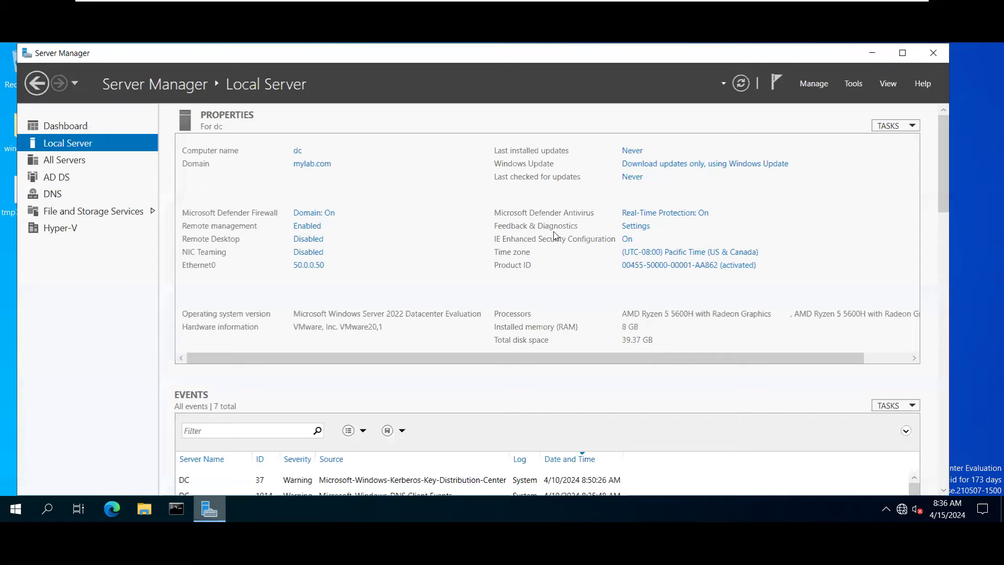
Refresh the Local Server page, maximize Server Manager, then minimize it to the desktop.
left_click(737, 88)
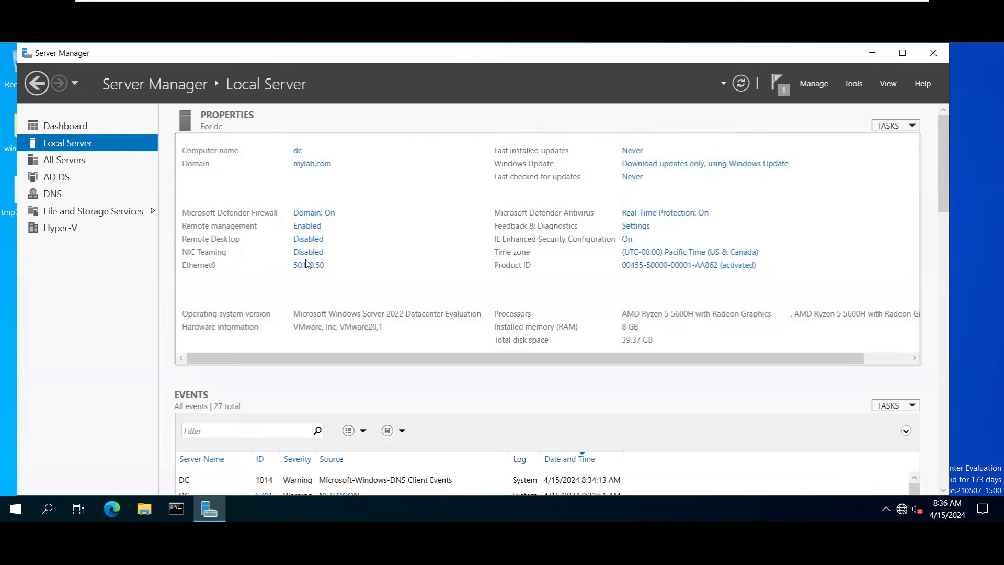
double_click(578, 48)
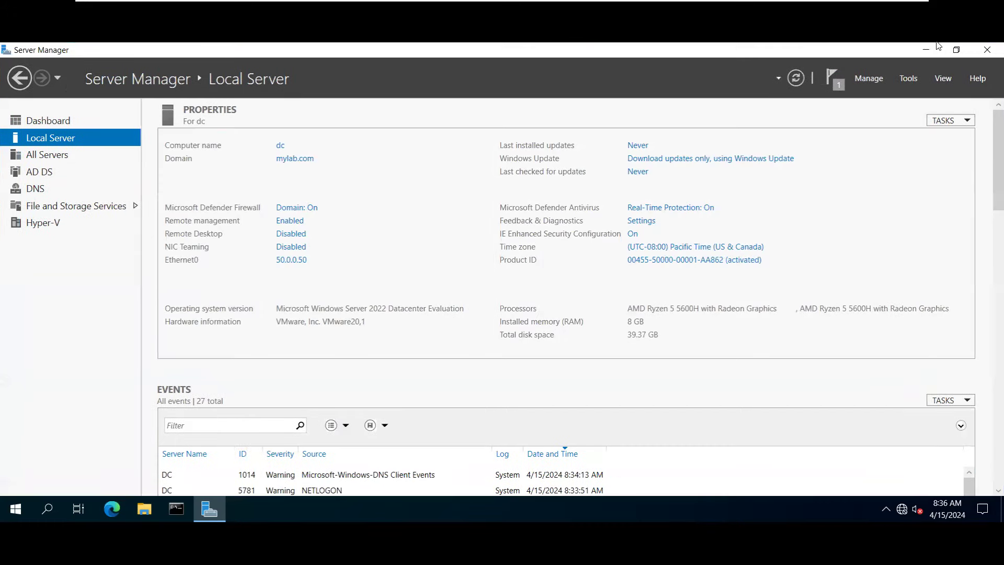
left_click(926, 49)
Open and dismiss the desktop shortcut menu, restore Server Manager, and show its Tools list.
right_click(620, 145)
left_click(544, 198)
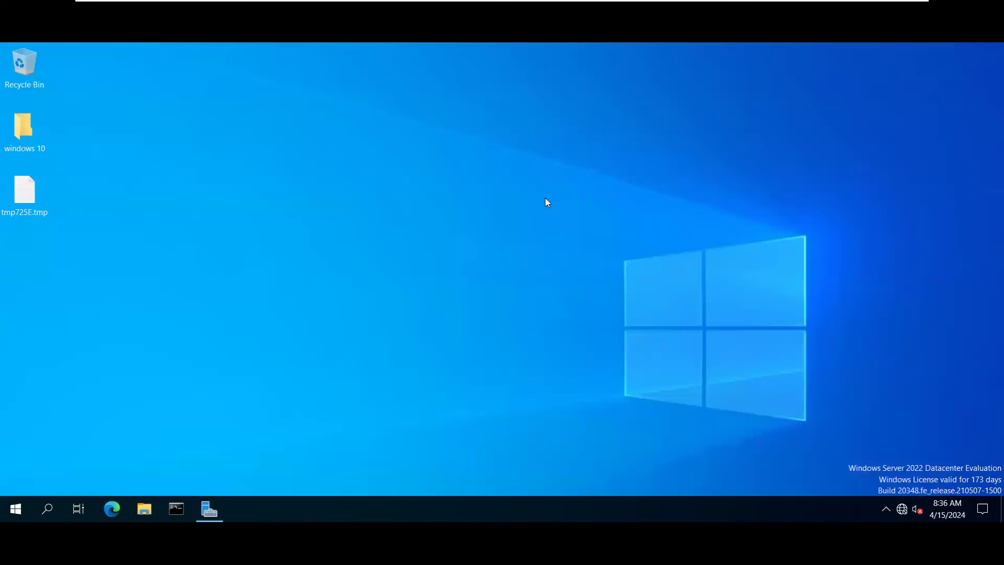
right_click(522, 198)
left_click(393, 231)
left_click(209, 509)
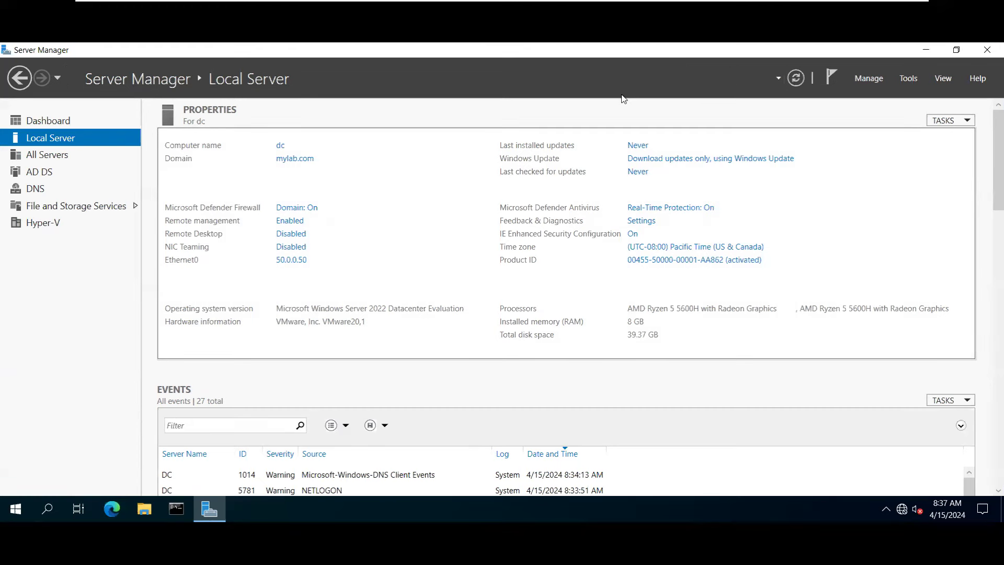
left_click(907, 79)
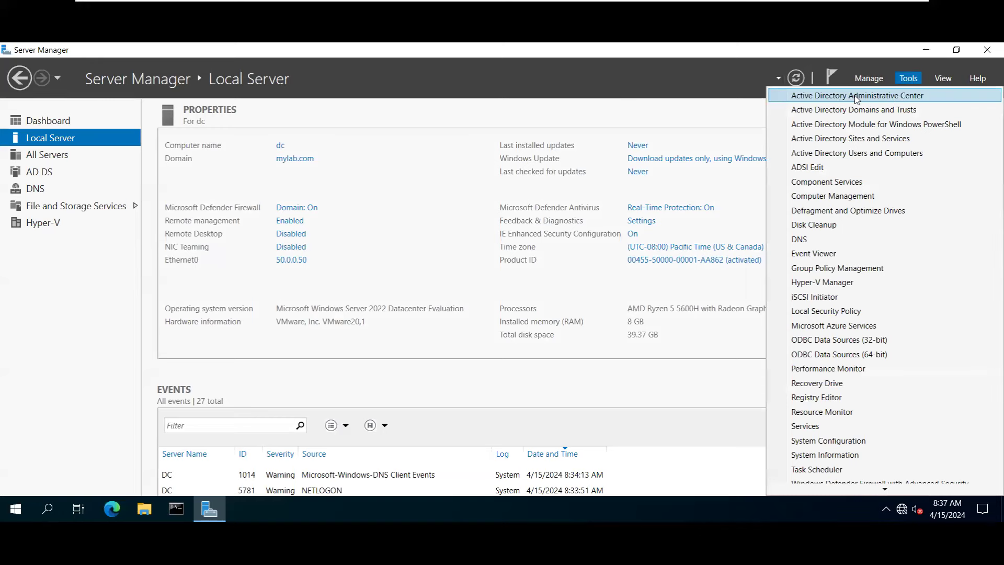
Launch Active Directory Administrative Center full-screen on its Overview page, then bring up the course notes.
left_click(860, 98)
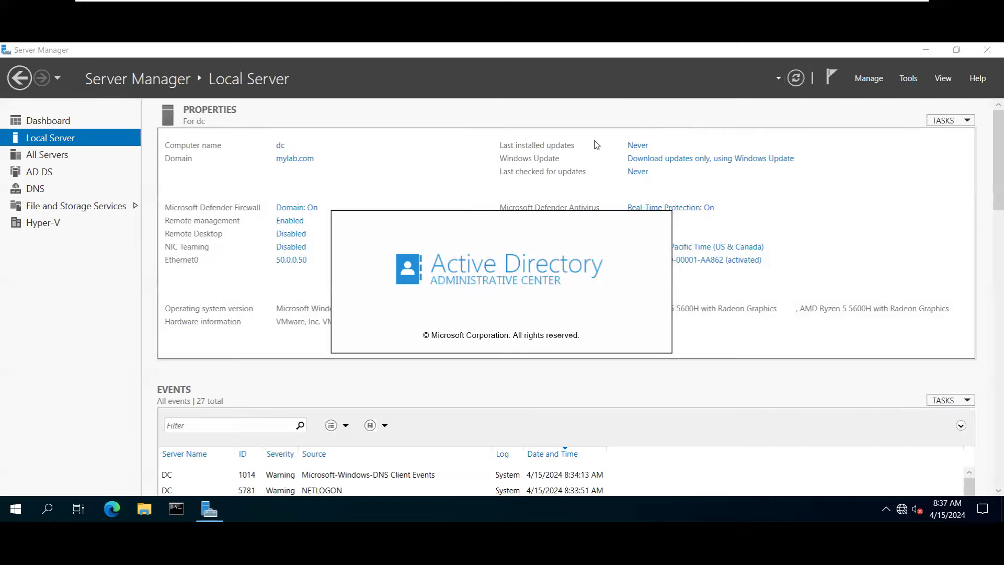
left_click(926, 50)
left_click(828, 115)
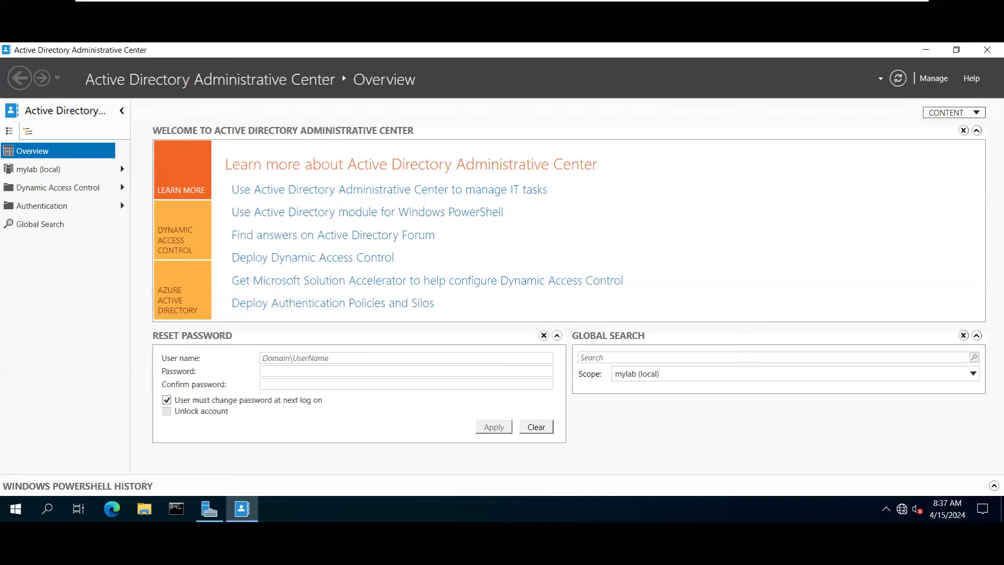
left_click(537, 552)
Paste the ADAC screenshot under 'Understanding Active Directory Administrative Center:' and return to the console.
key("ctrl+v")
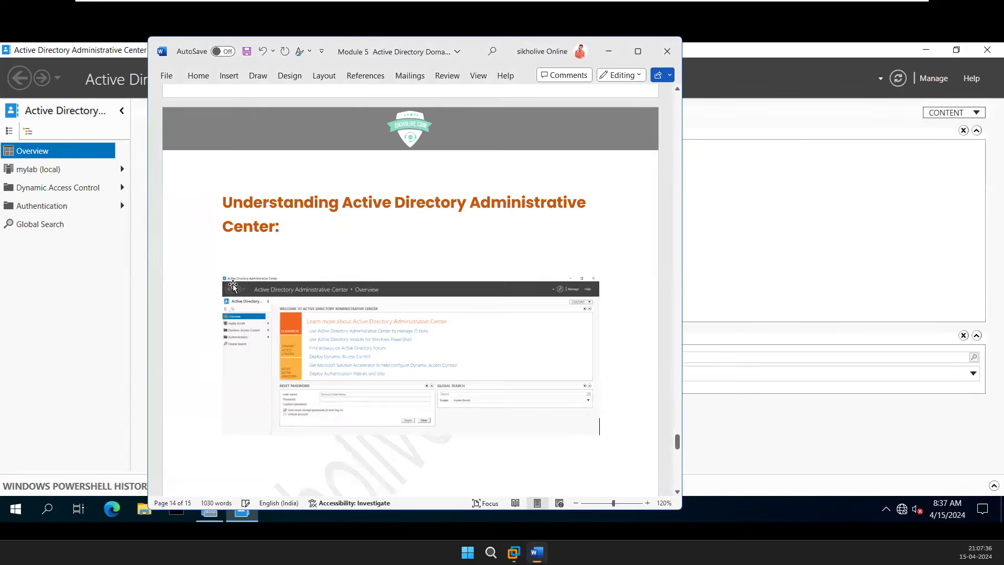
left_click(75, 273)
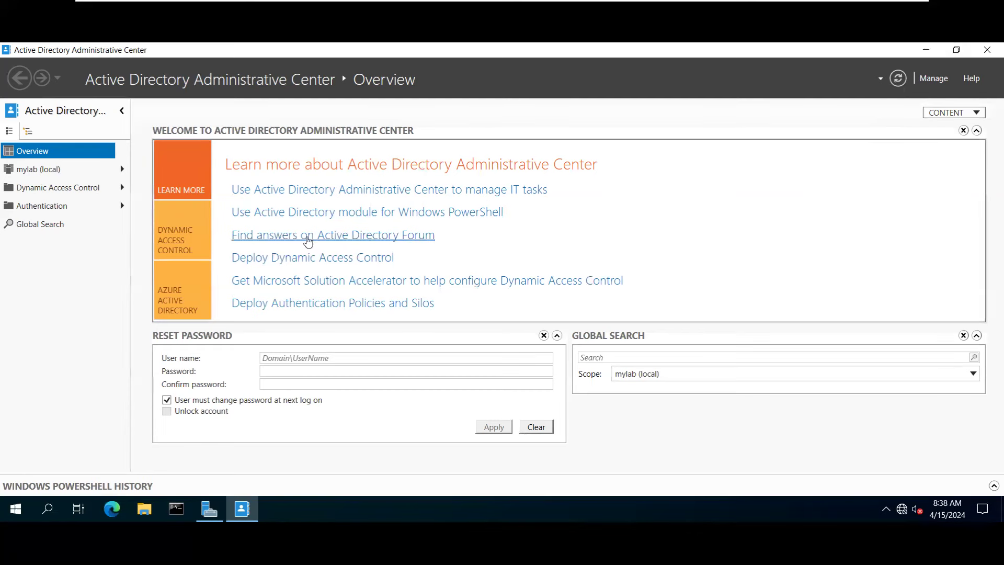
Step through the Reset Password fields, then list the mylab (local) domain's 15 containers.
left_click(272, 357)
left_click(281, 370)
left_click(277, 384)
left_click(633, 410)
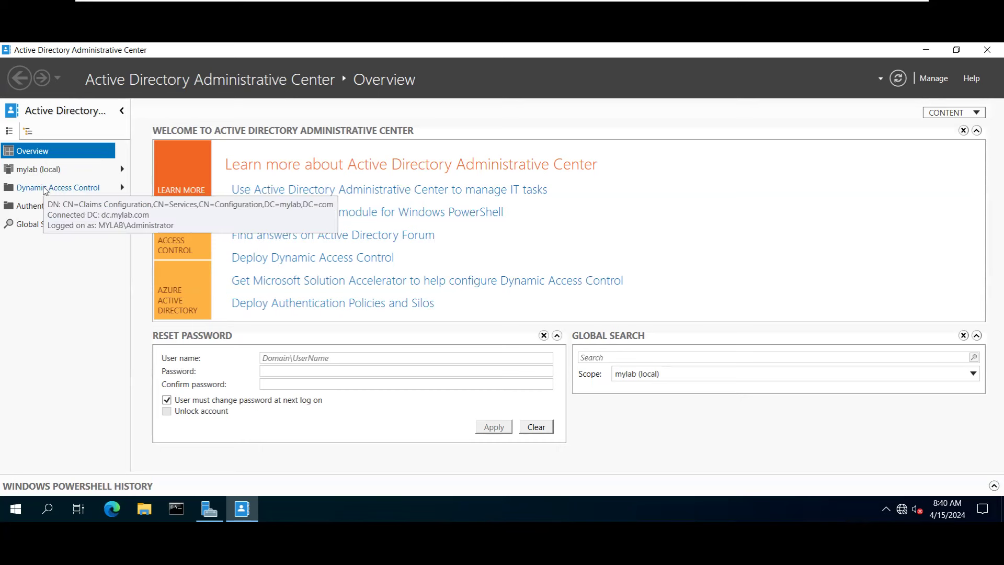
left_click(47, 170)
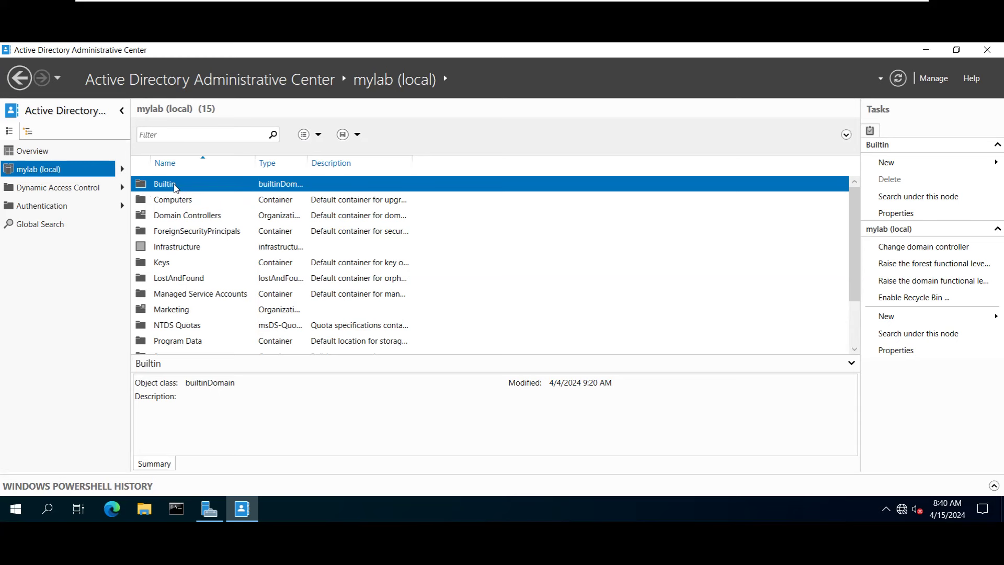
Open the Computers container and highlight CLIENT1's operating system value.
left_click(177, 202)
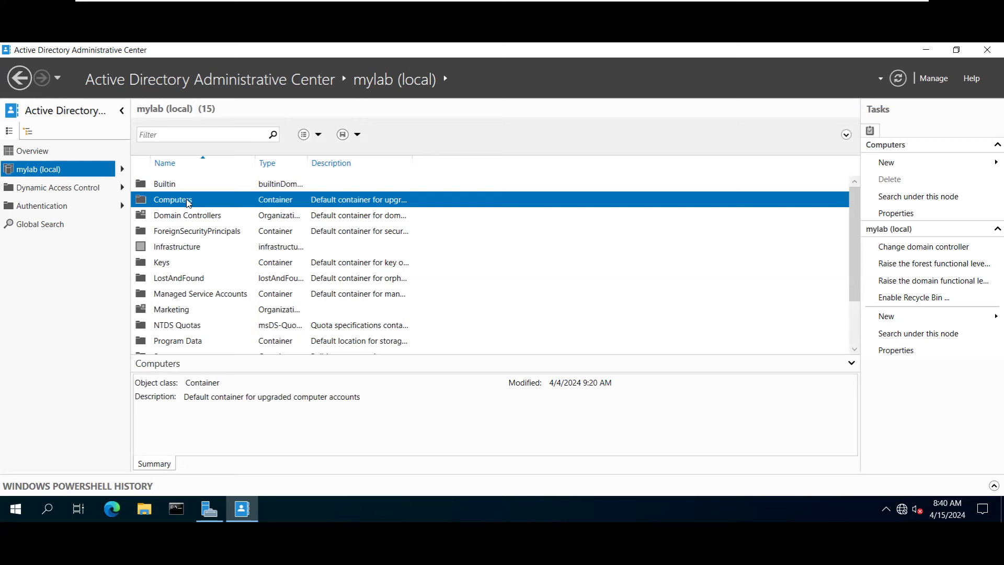
double_click(188, 203)
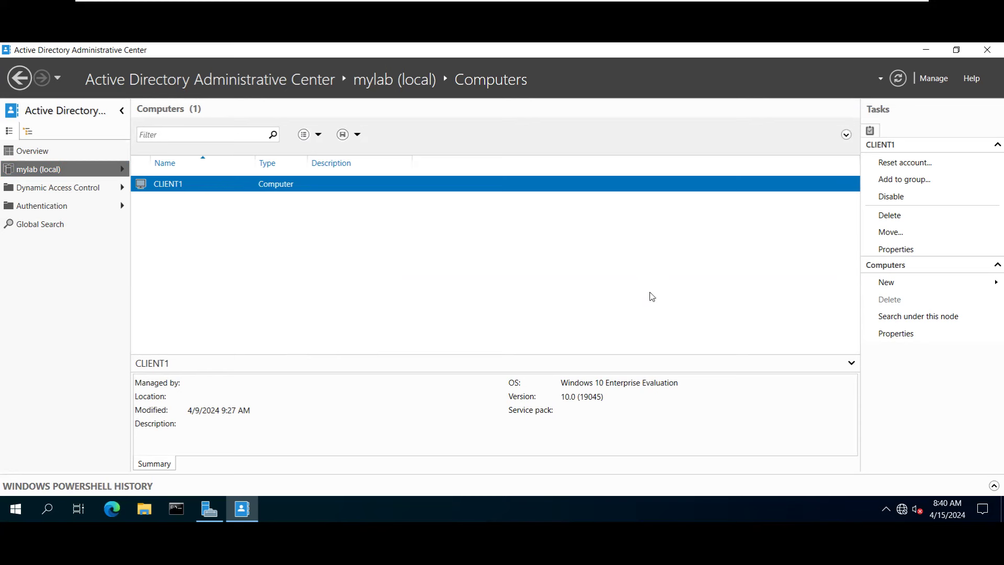
left_click_drag(569, 382, 678, 383)
left_click_drag(539, 387, 539, 387)
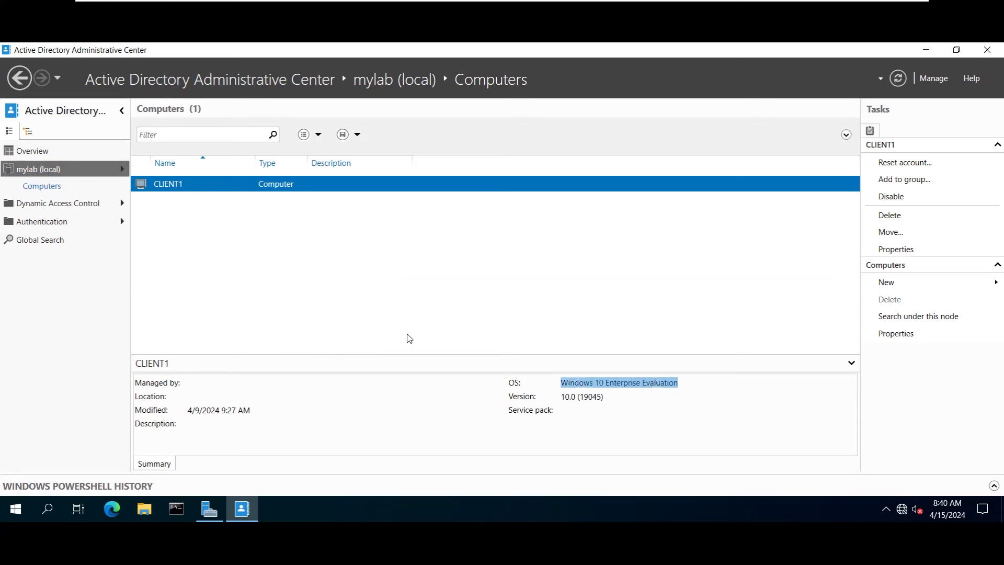
left_click(585, 396)
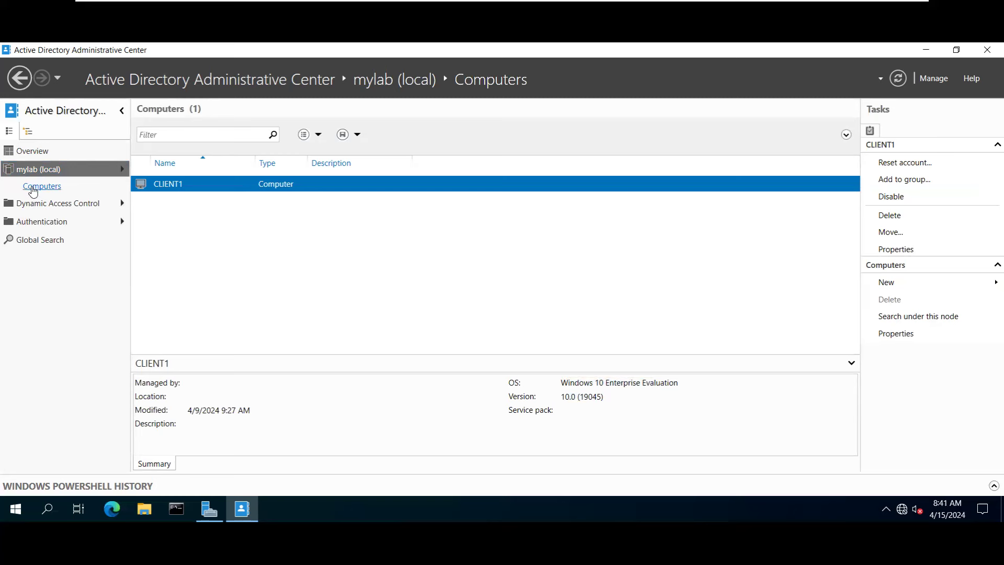
Go back to mylab (local) and open the Domain Controllers unit listing ADC1 and DC.
left_click(40, 171)
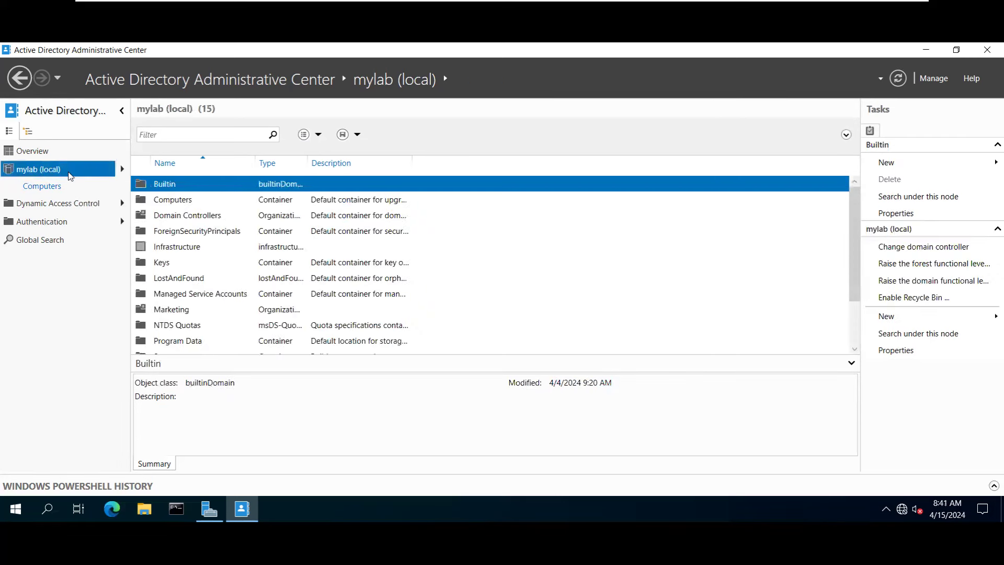
left_click(178, 200)
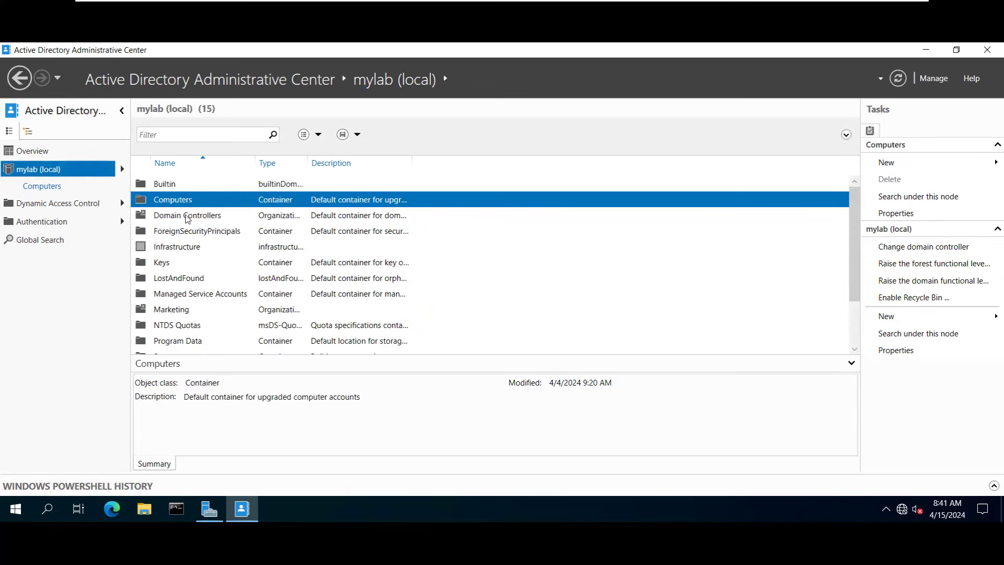
double_click(188, 216)
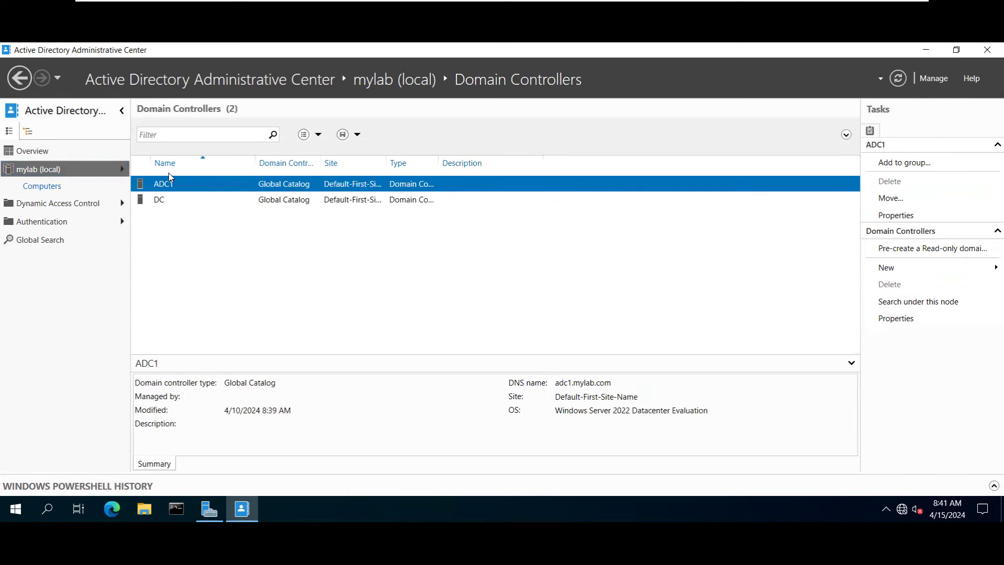
Toggle the navigation pane, visit Authentication, Global Search, Dynamic Access Control and Computers, then return to mylab (local).
left_click(122, 111)
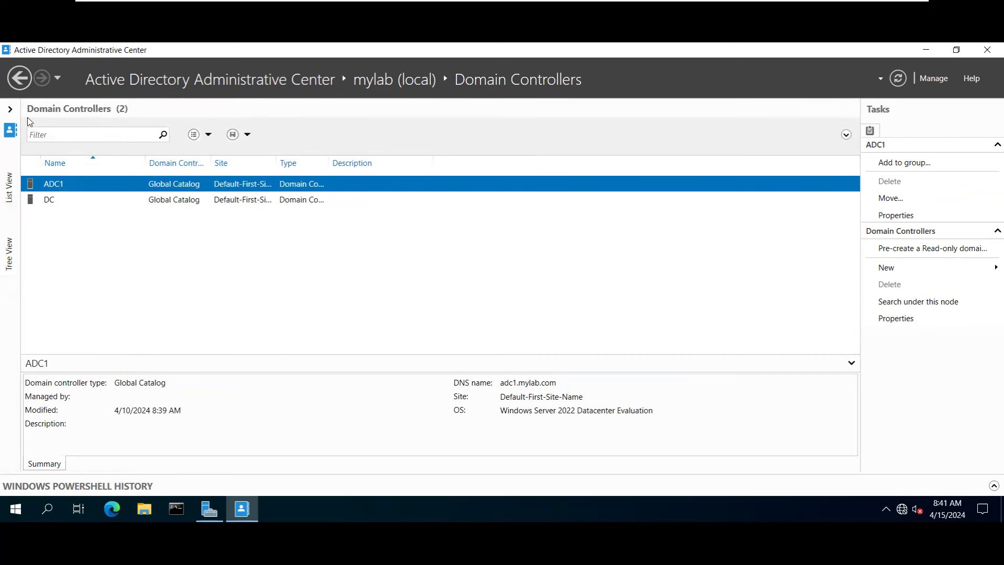
left_click(10, 108)
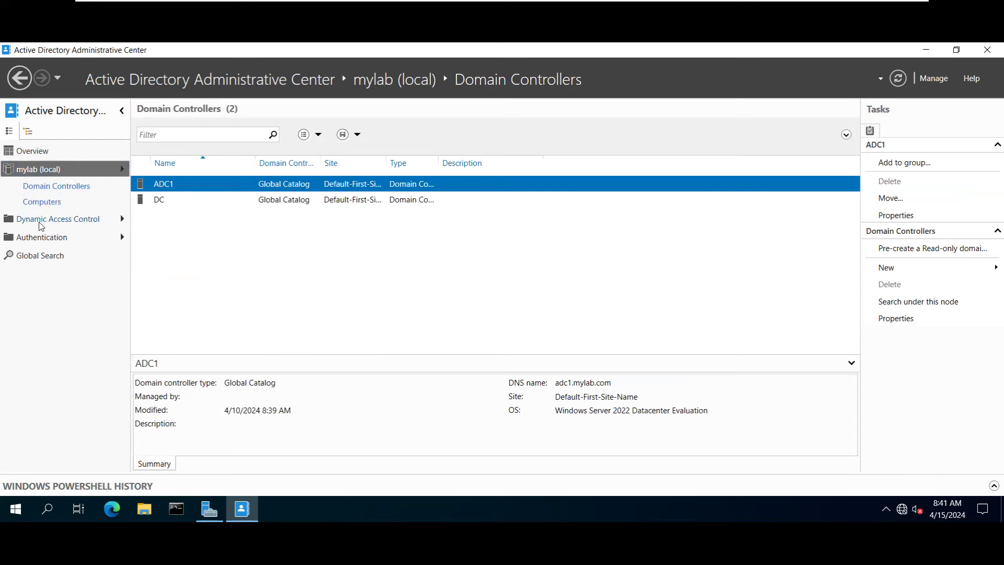
left_click(41, 238)
left_click(41, 255)
left_click(41, 220)
left_click(40, 204)
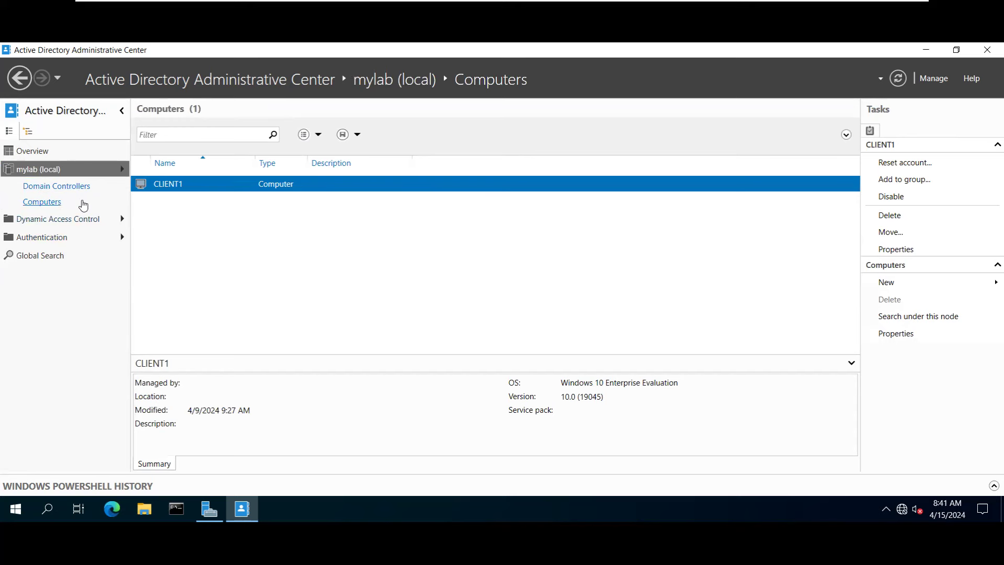
left_click(40, 168)
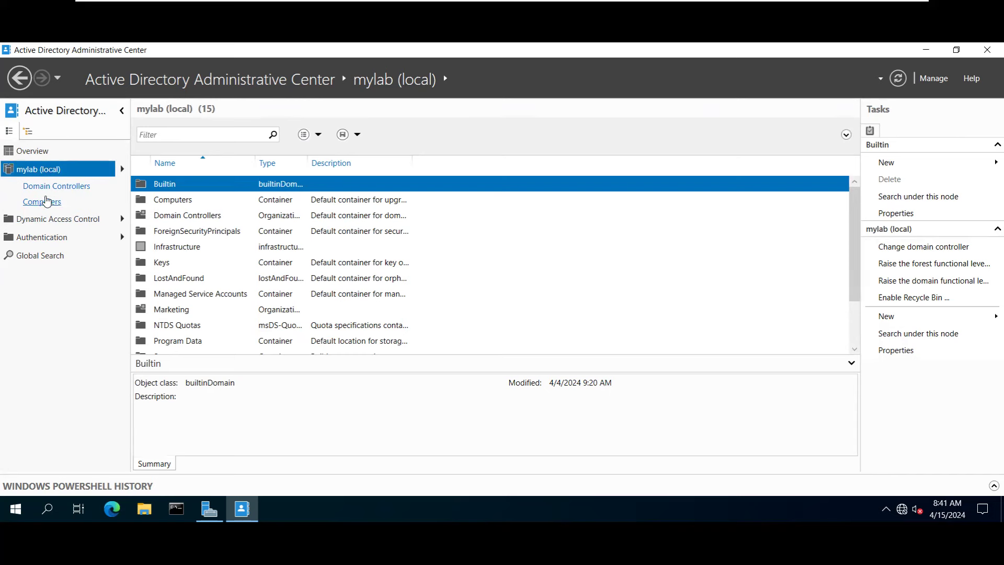
Select the Users, Tech_Team and Marketing containers in the mylab domain list.
scroll(176, 274, "down", 2)
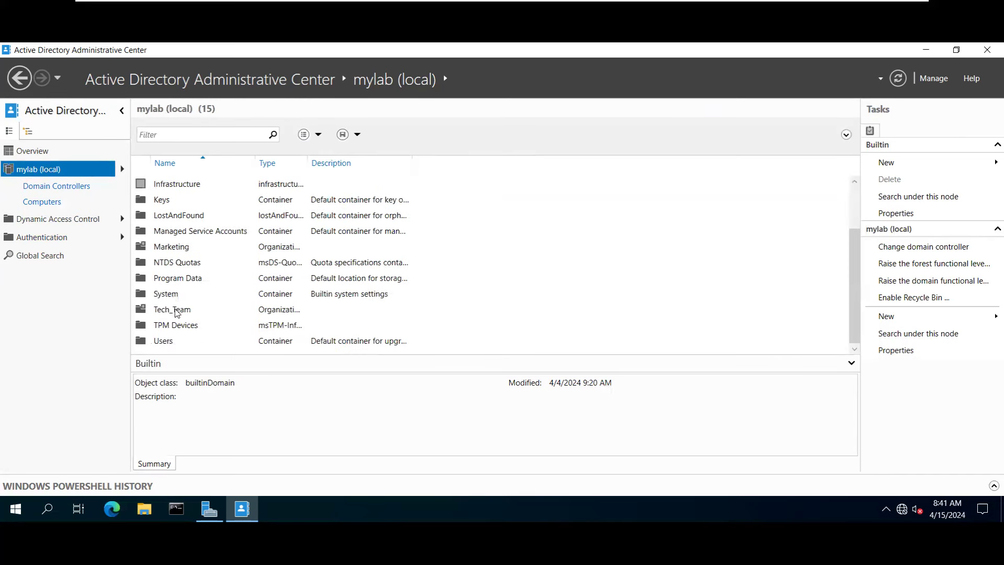
left_click(163, 340)
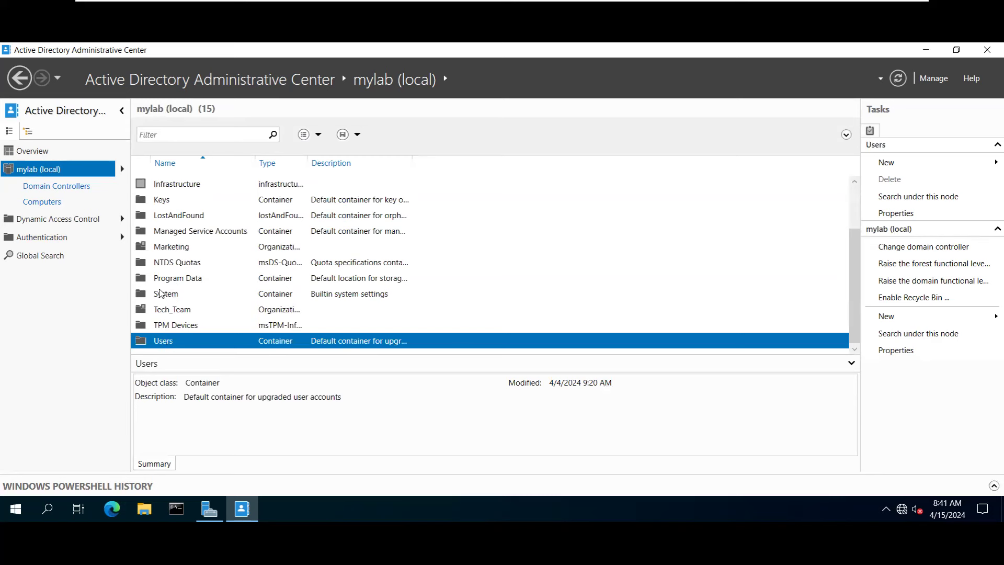
scroll(173, 251, "up", 2)
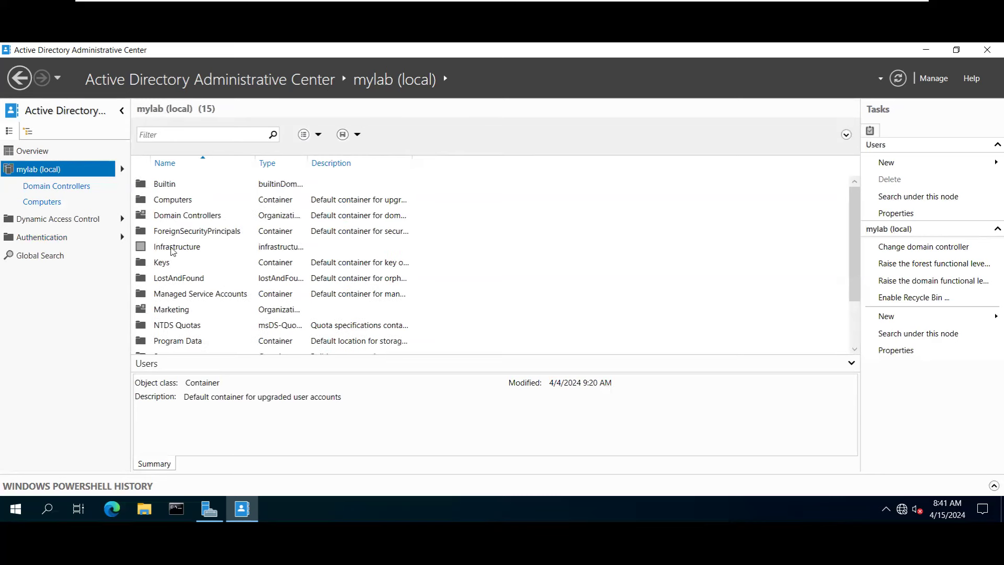
scroll(170, 250, "down", 2)
left_click(162, 310)
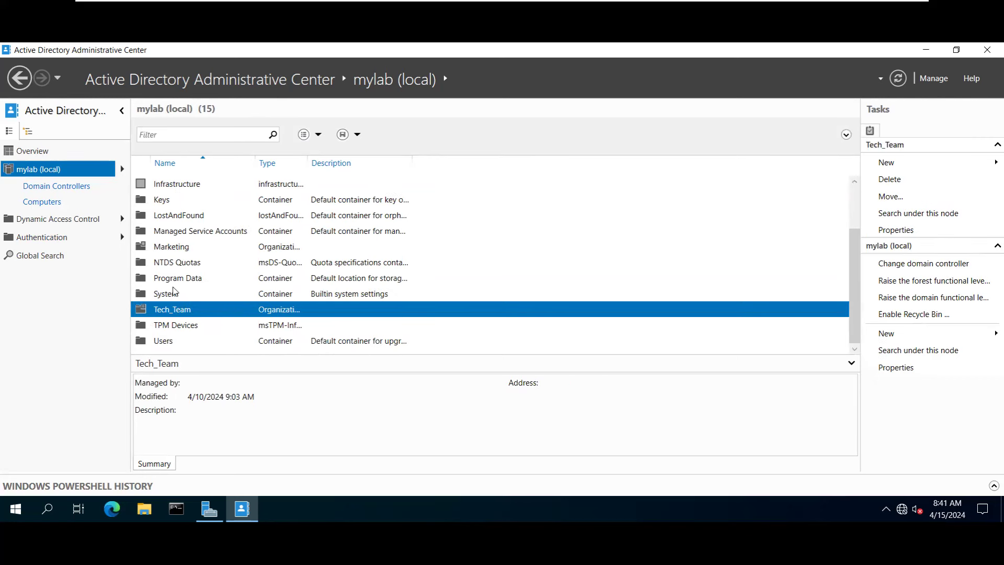
left_click(169, 251)
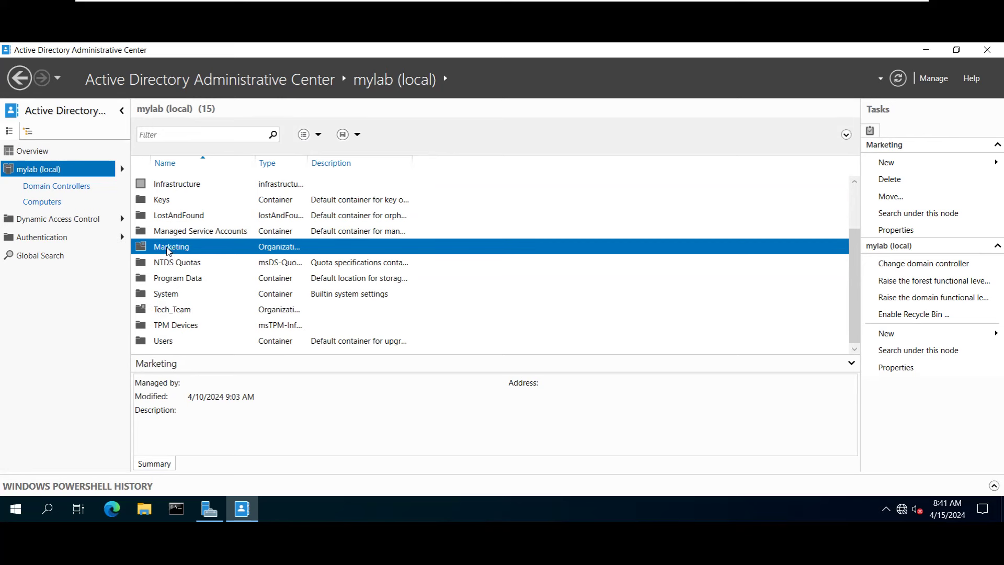
Sort the containers by Type, then inspect Domain Controllers, Marketing and System details.
double_click(309, 160)
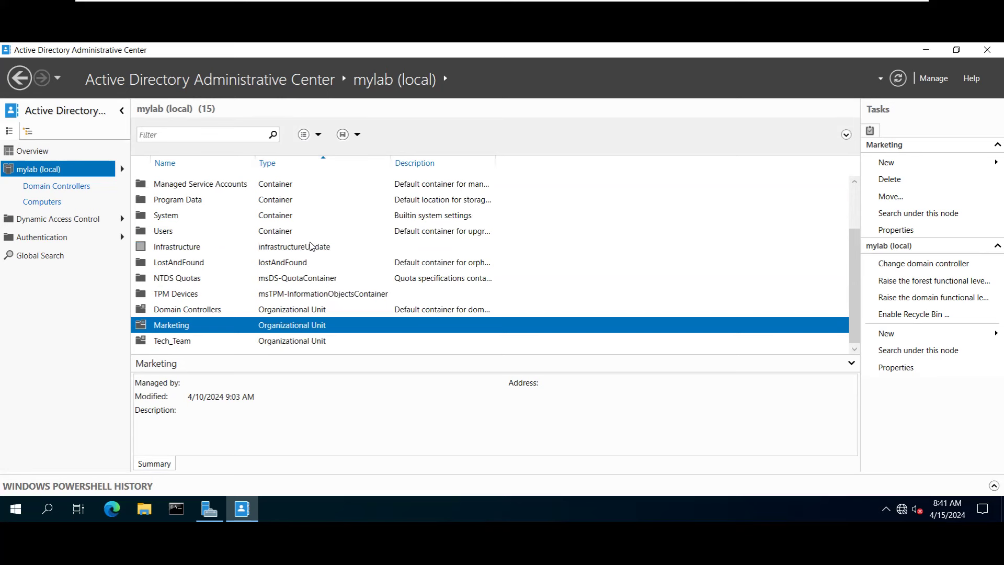
scroll(304, 269, "up", 3)
scroll(297, 284, "down", 3)
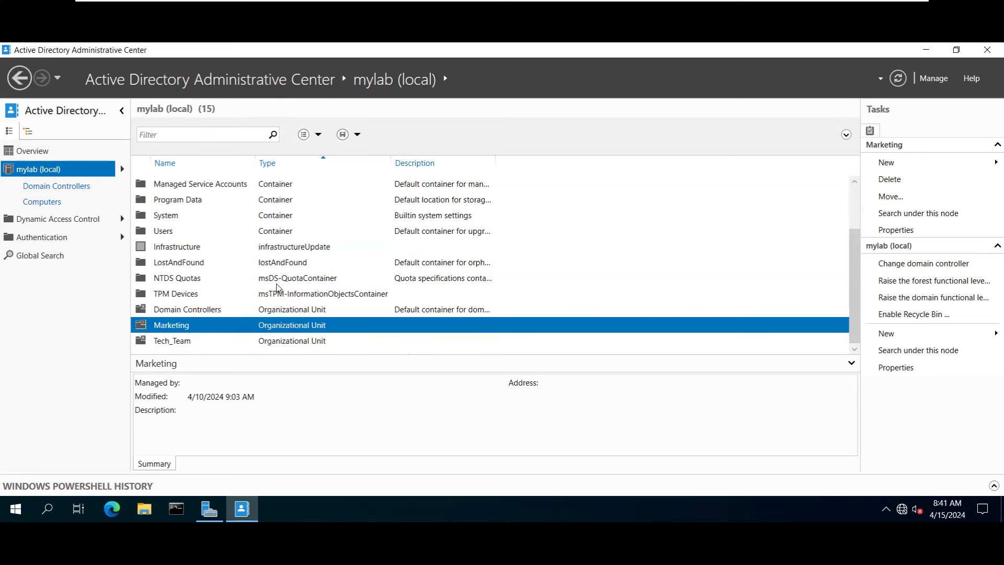
left_click(164, 310)
left_click(159, 325)
left_click(271, 310)
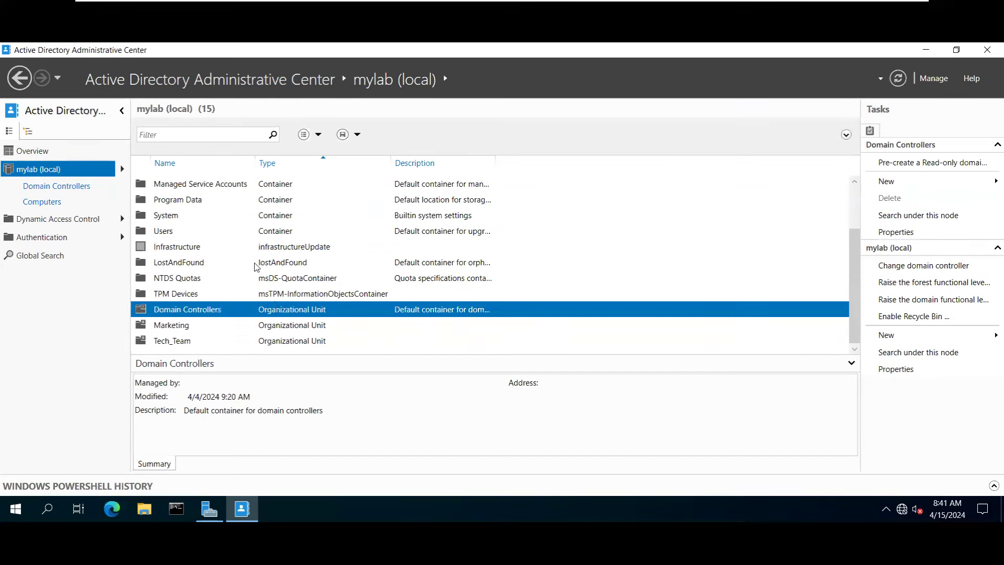
left_click(273, 218)
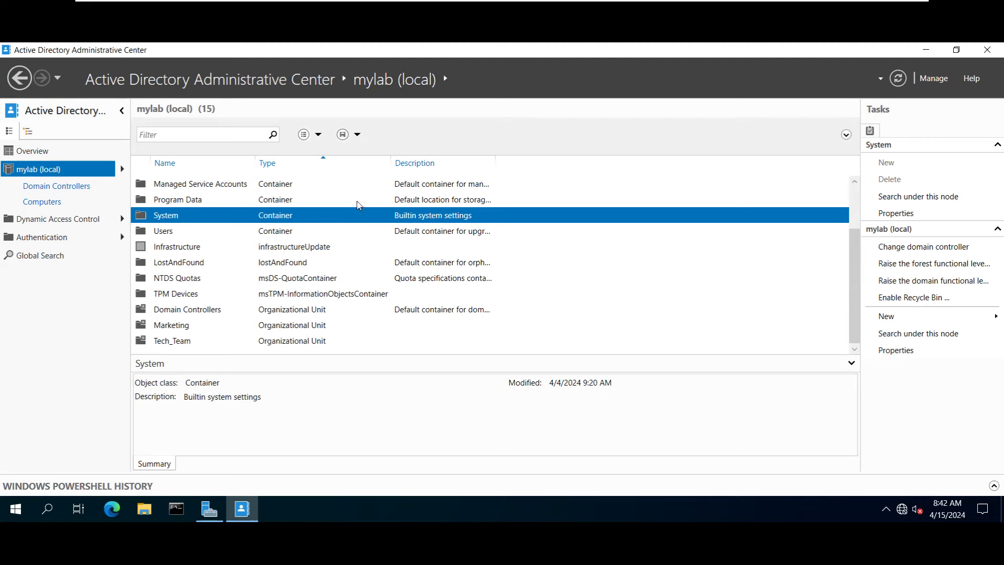
Open the Users container with its 23 groups and accounts, then return to mylab's top level.
scroll(378, 237, "up", 1)
scroll(290, 273, "down", 1)
double_click(165, 233)
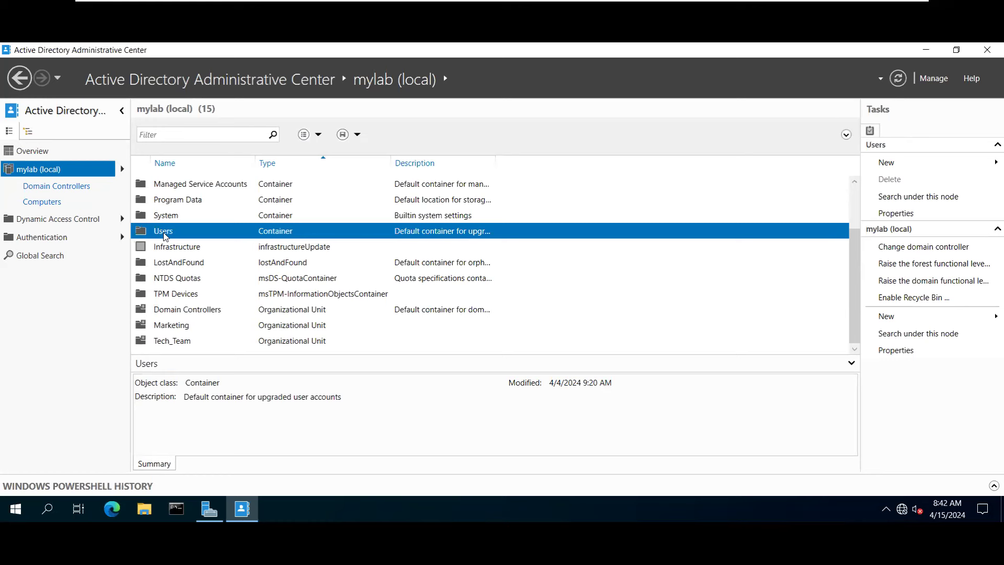
scroll(218, 246, "down", 4)
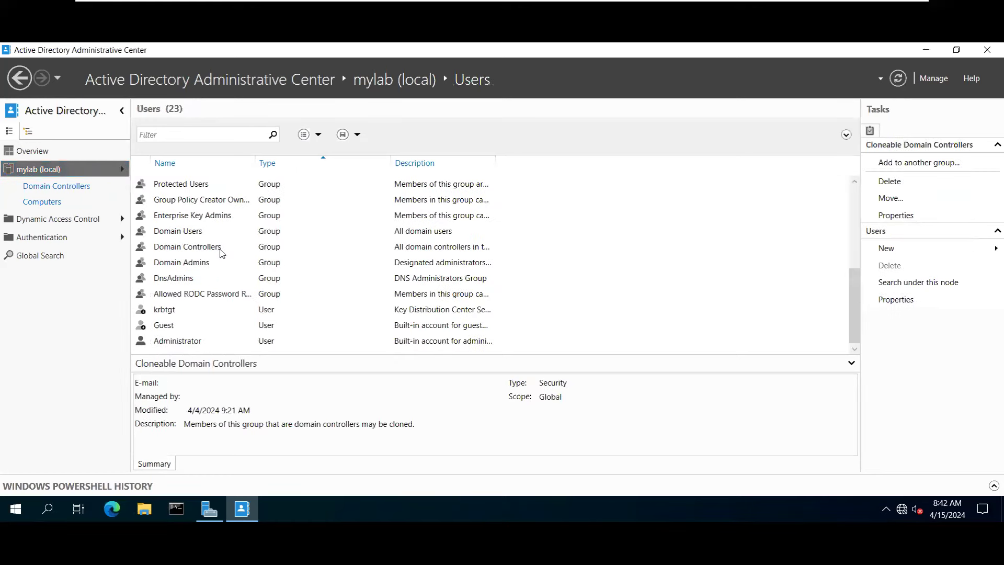
scroll(220, 260, "up", 4)
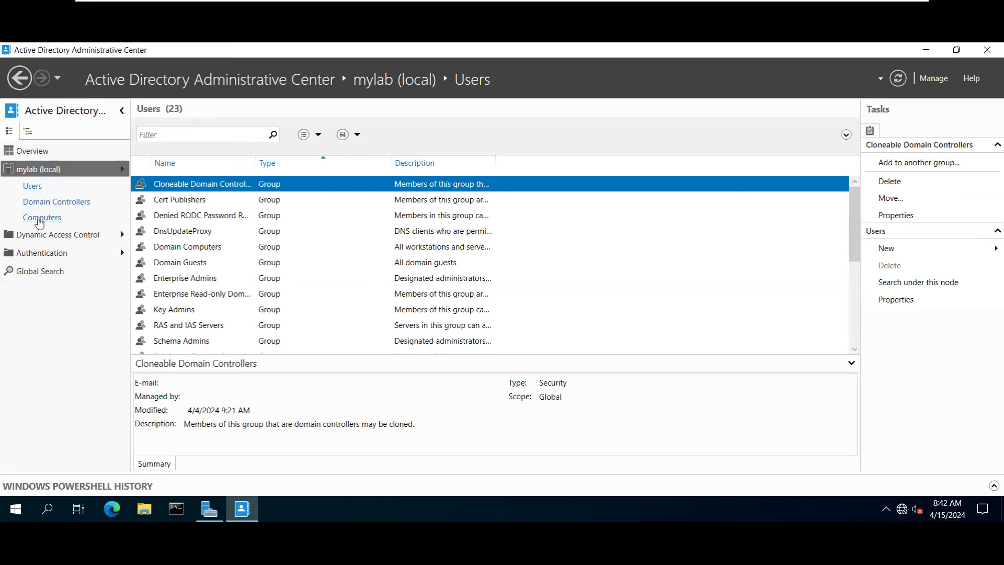
left_click(32, 170)
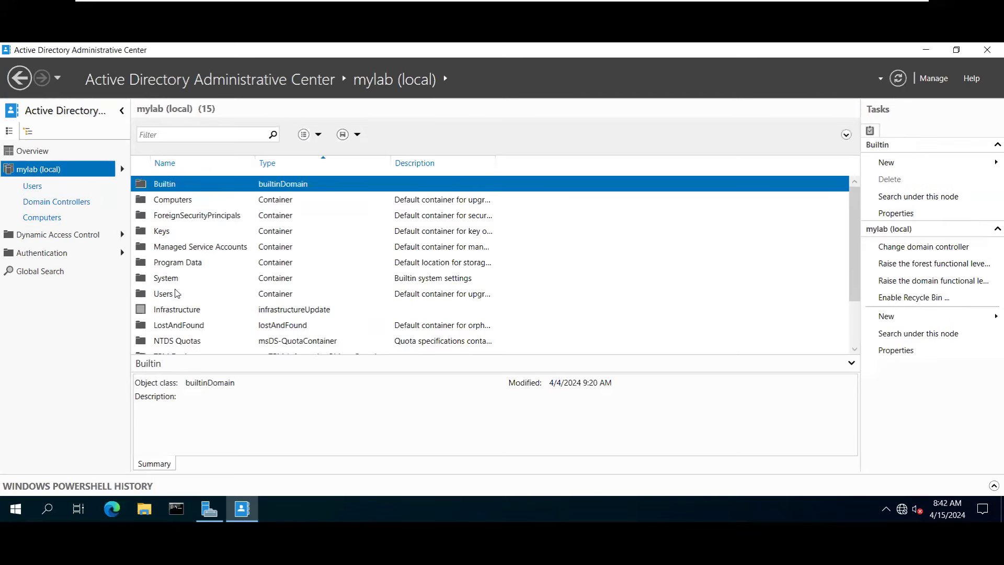
scroll(178, 296, "down", 2)
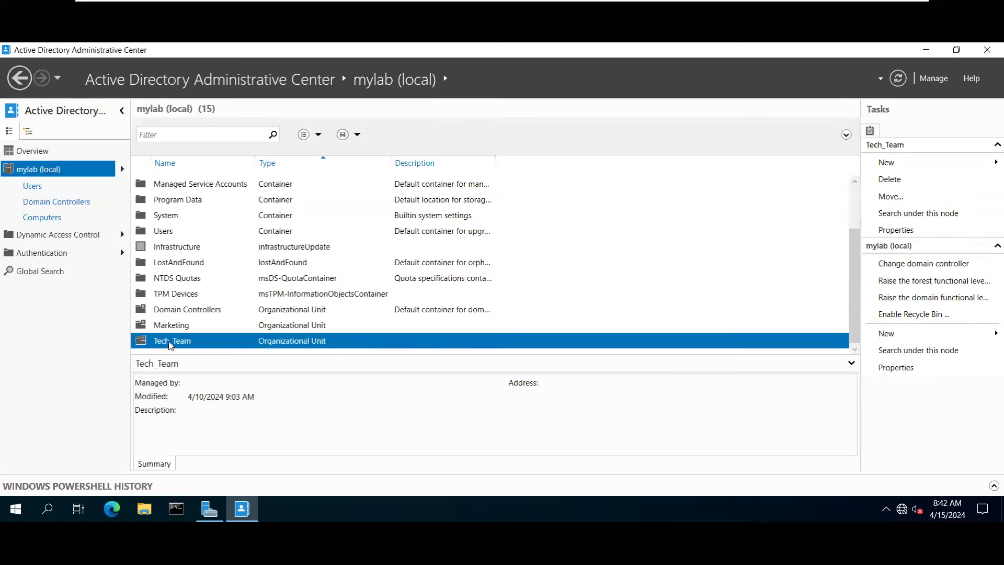
Open the Tech_Team unit and start a New > User form inside it.
double_click(170, 340)
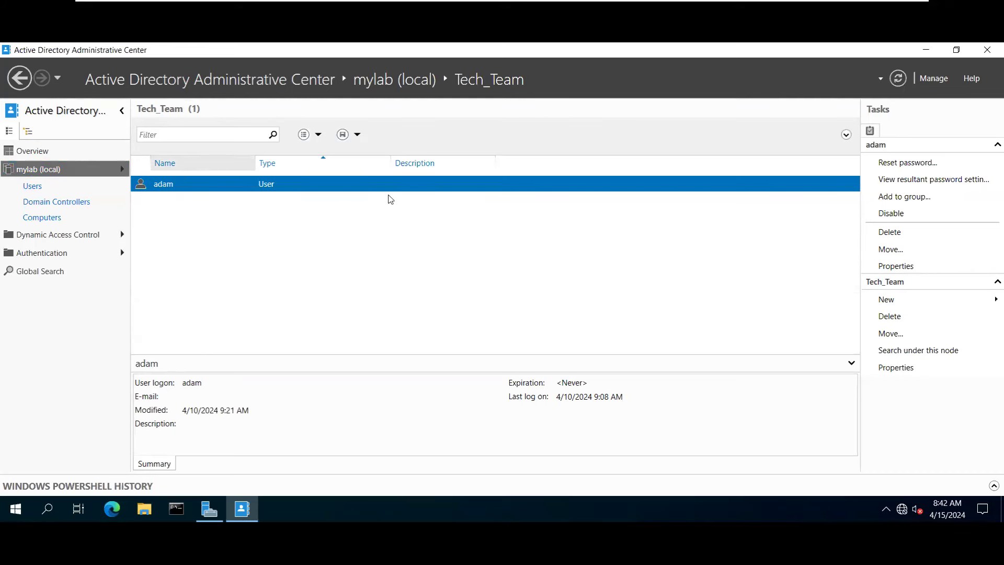
left_click(888, 302)
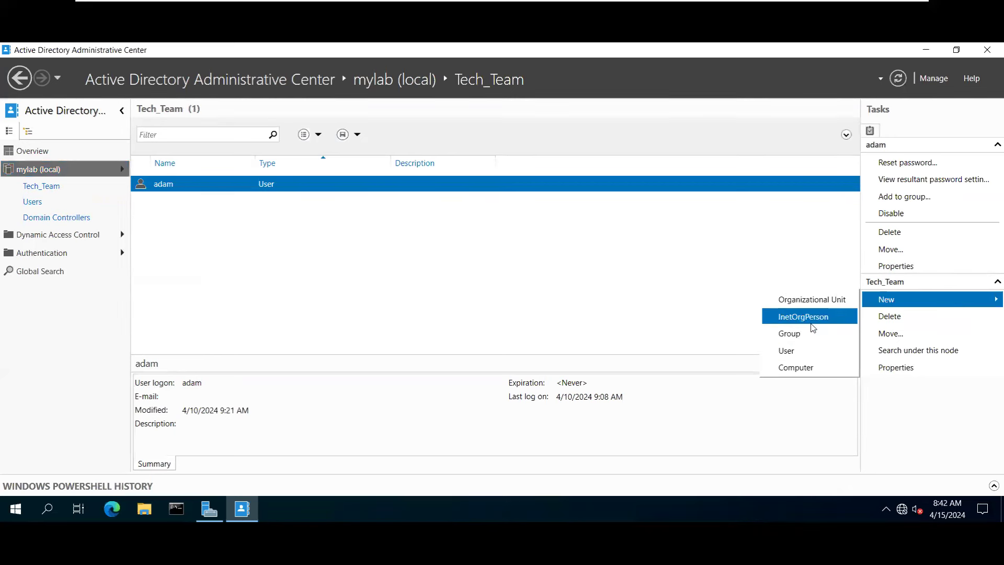
left_click(786, 352)
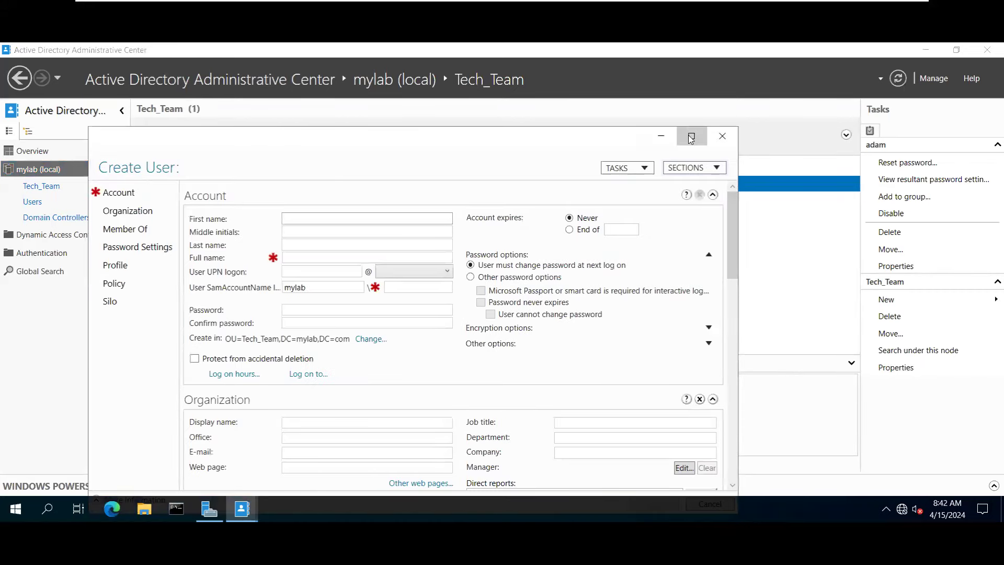
Maximize the Create User form for OU Tech_Team so it fills the screen.
left_click(691, 136)
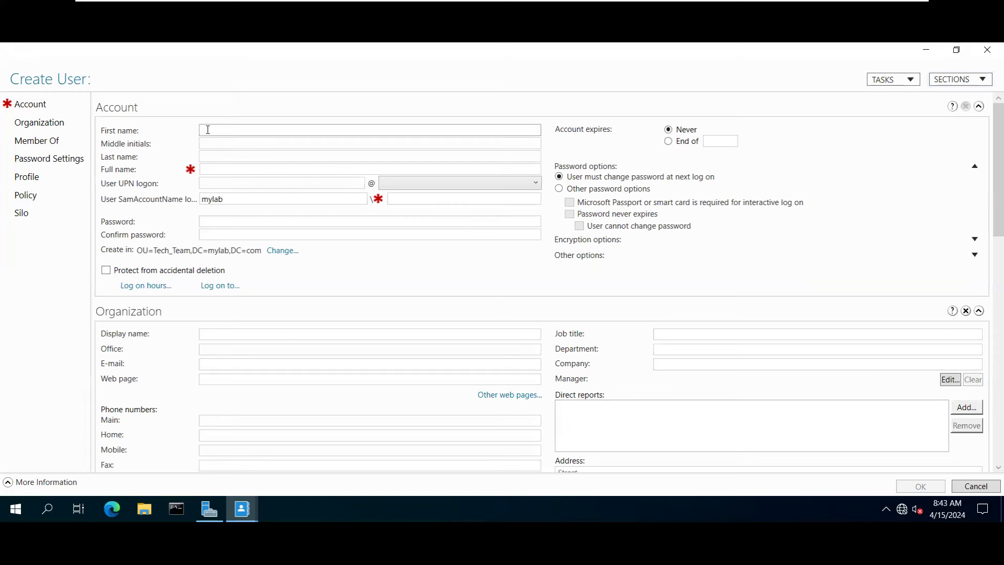
Enter demo as the first name so the full name also reads demo.
type("demo")
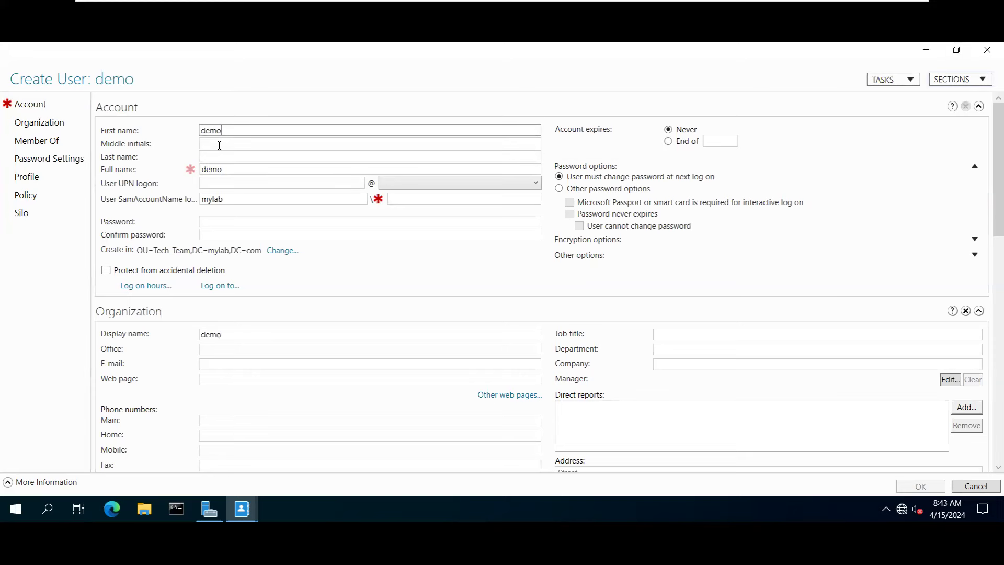
left_click(215, 146)
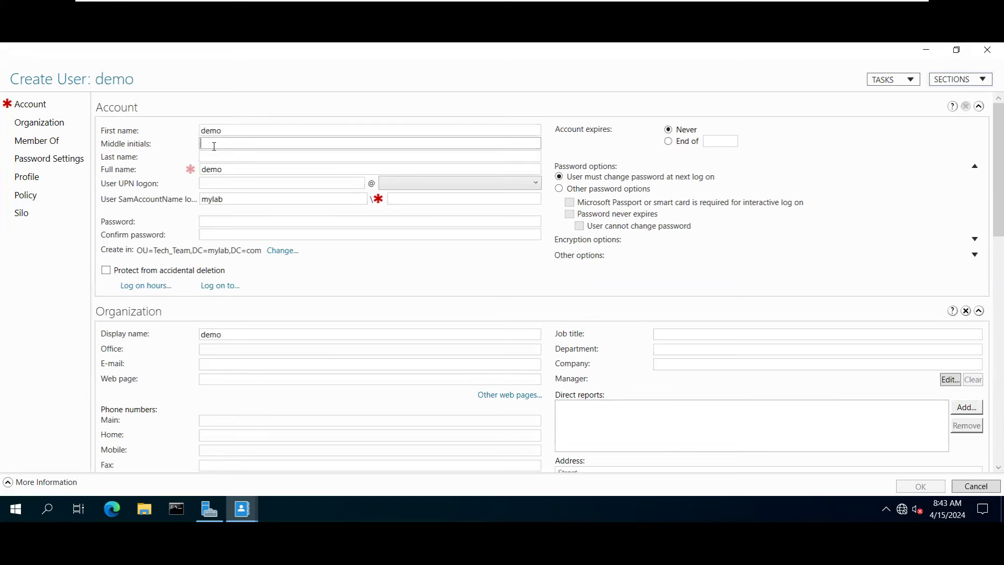
left_click(220, 156)
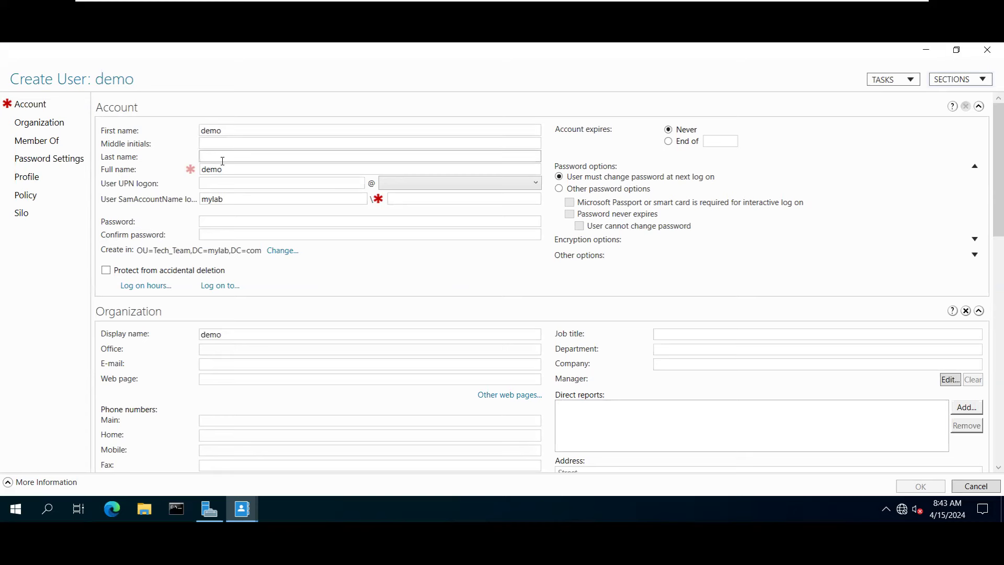
left_click_drag(230, 169, 187, 174)
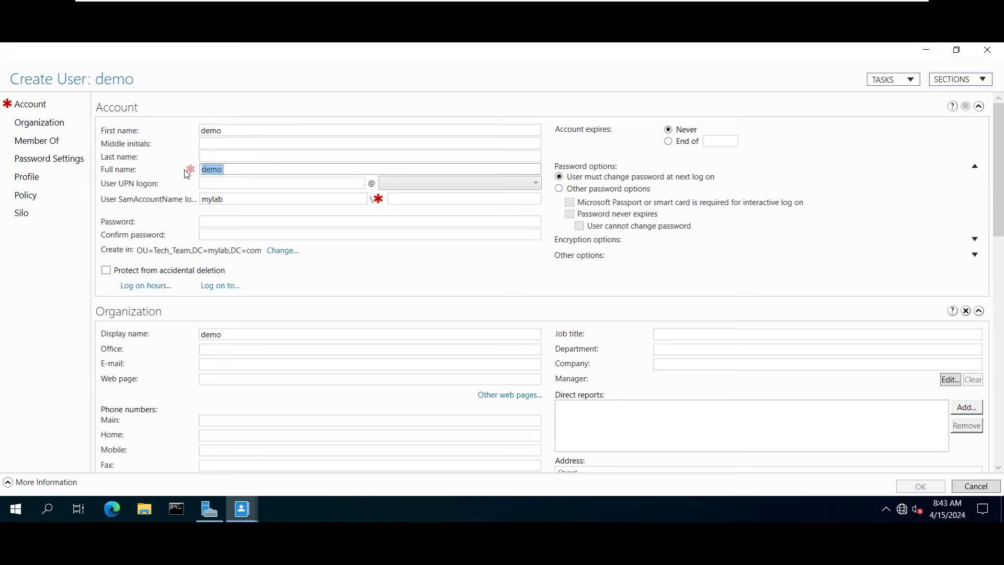
left_click(231, 168)
double_click(205, 130)
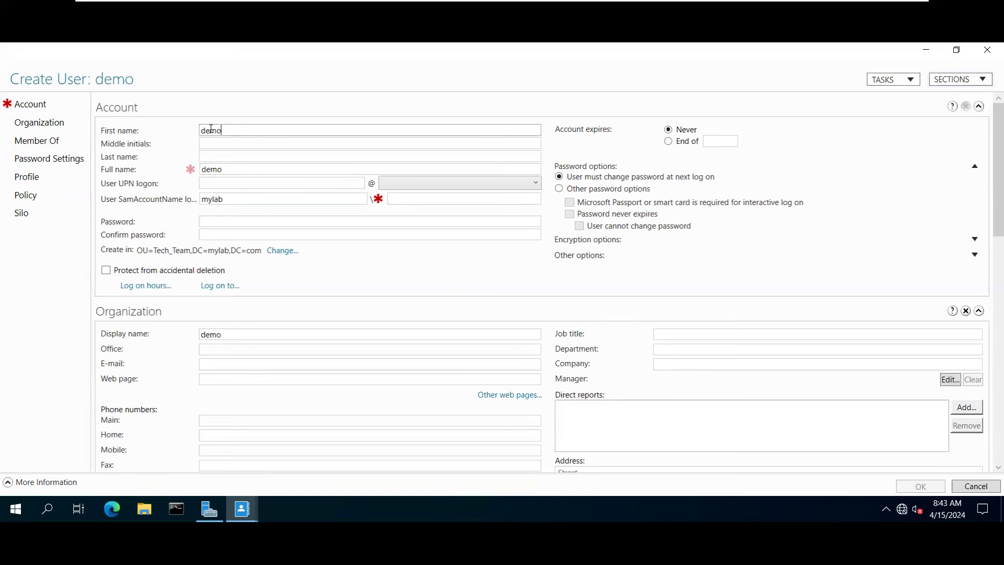
left_click(219, 157)
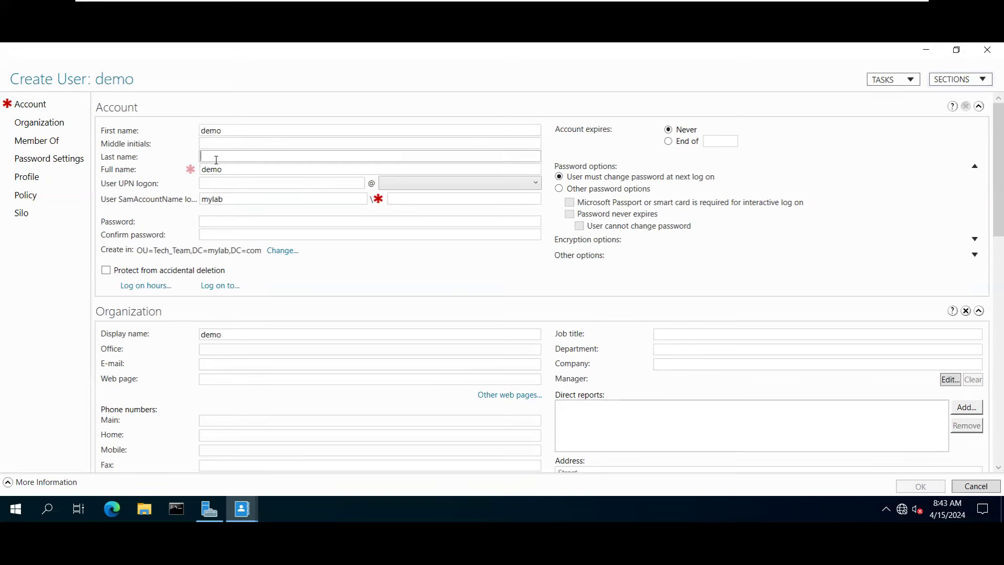
left_click(235, 170)
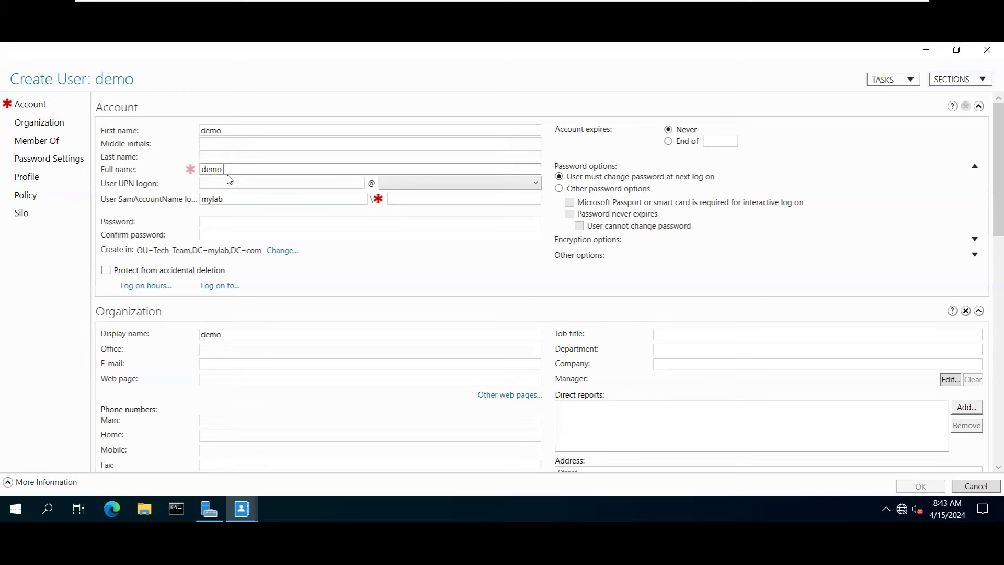
Copy demo into the User UPN logon field so the mylab.com logon names fill in.
key("Tab")
double_click(234, 134)
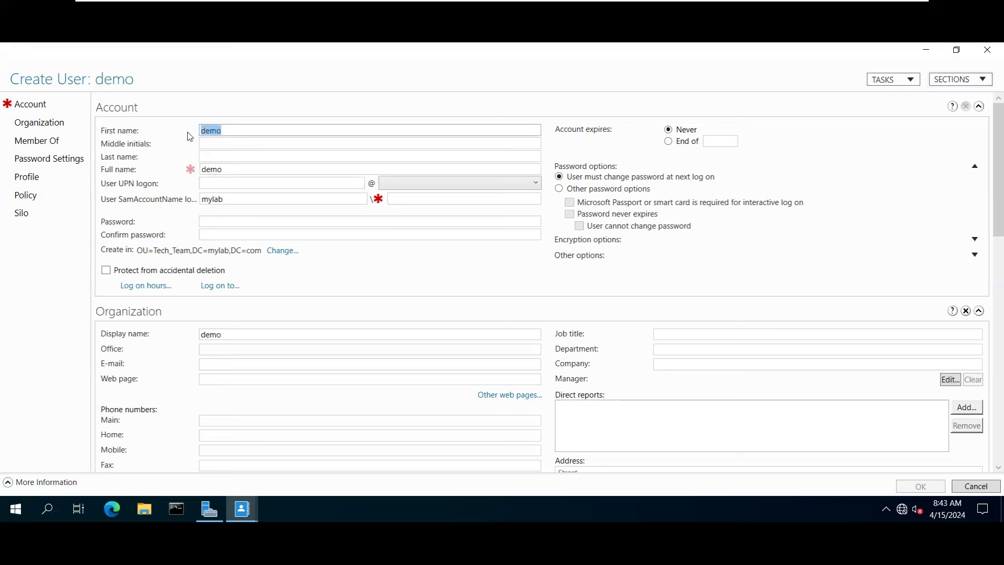
key("ctrl+c")
left_click(225, 183)
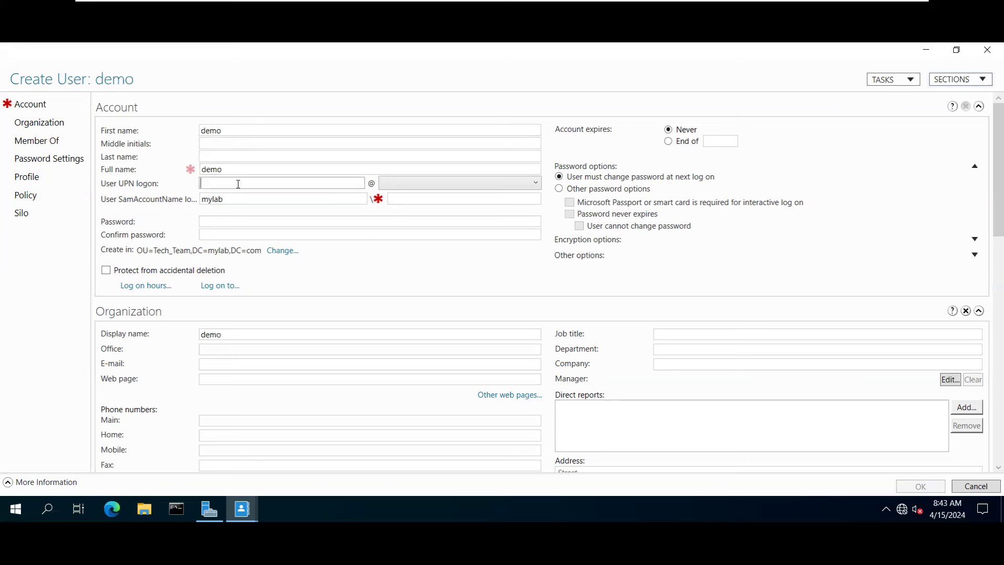
key("ctrl+v")
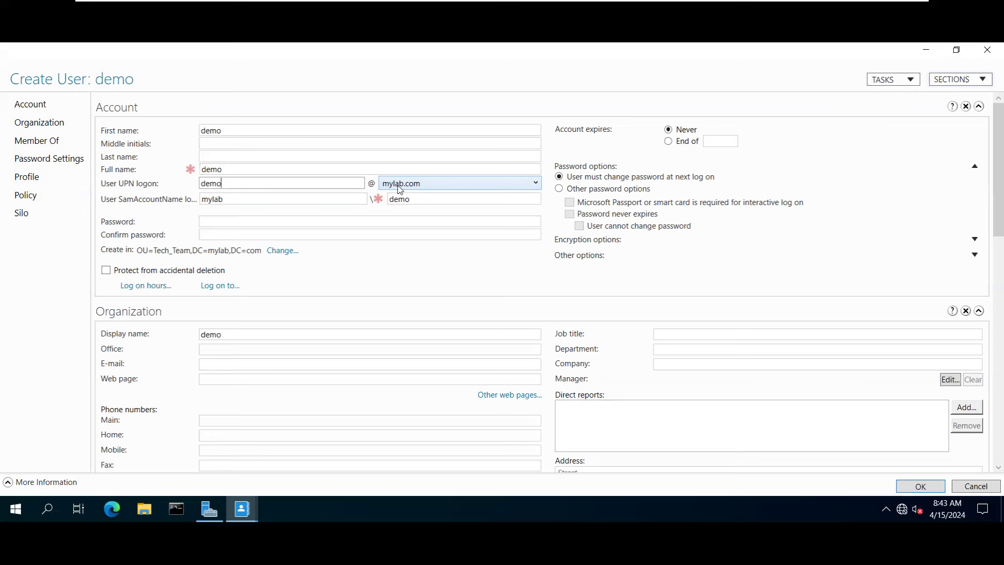
left_click_drag(195, 186, 298, 184)
Type the demo user's initial password and repeat it in Confirm password.
left_click(221, 220)
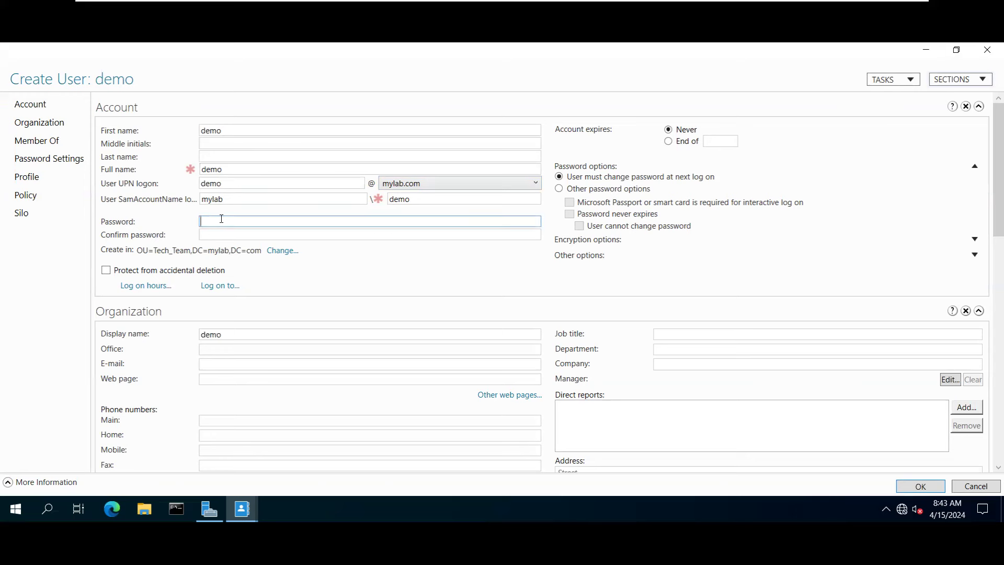
type("Password1")
key("Tab")
type("Password1")
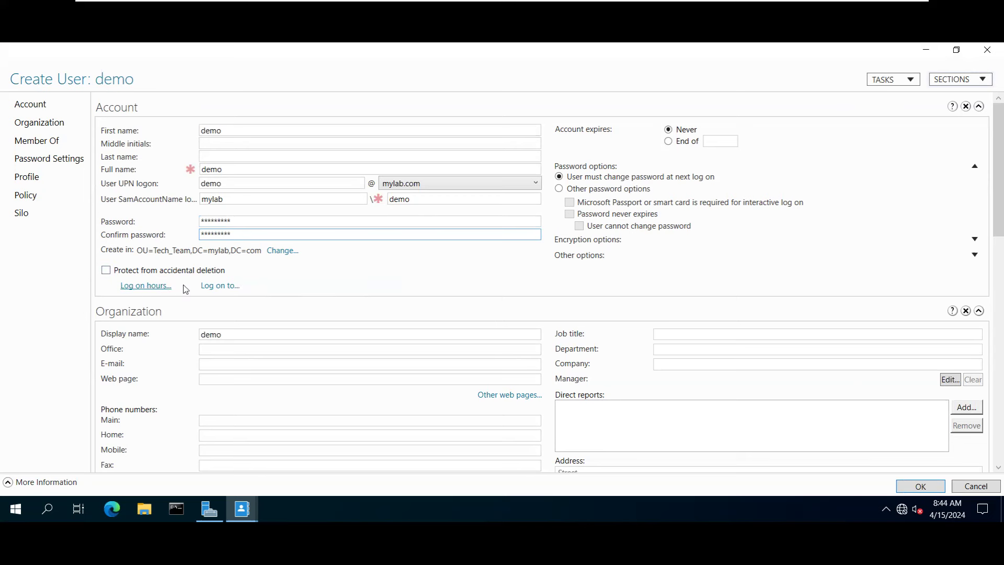
Review Log on hours and Log on to, leaving both unrestricted.
left_click(150, 291)
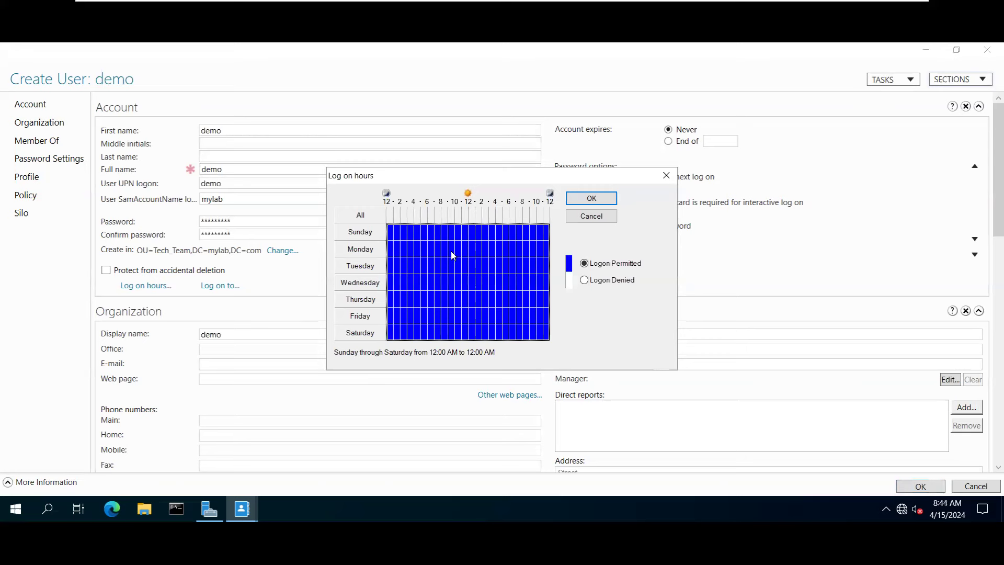
left_click(665, 175)
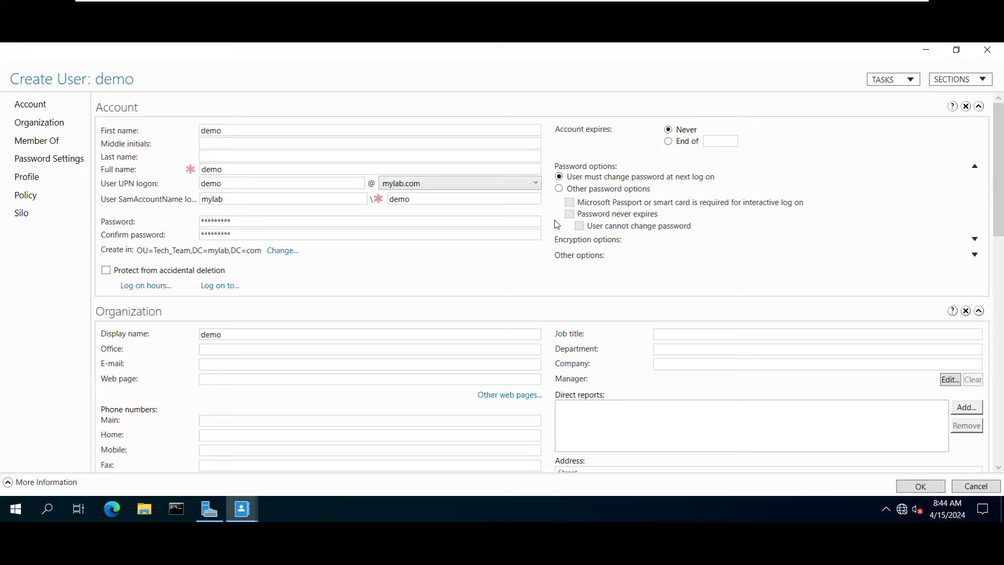
left_click(220, 285)
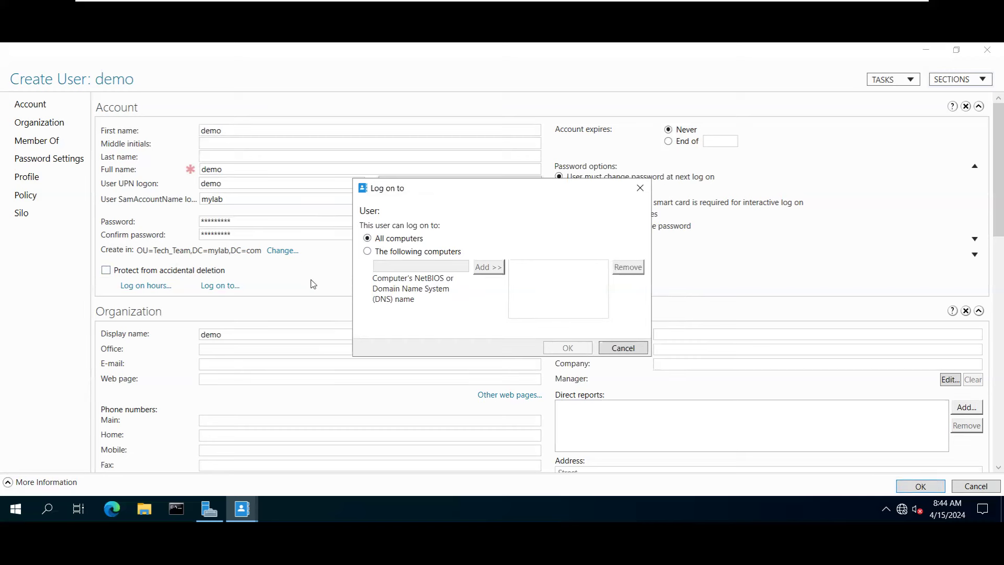
left_click(622, 347)
scroll(286, 324, "down", 2)
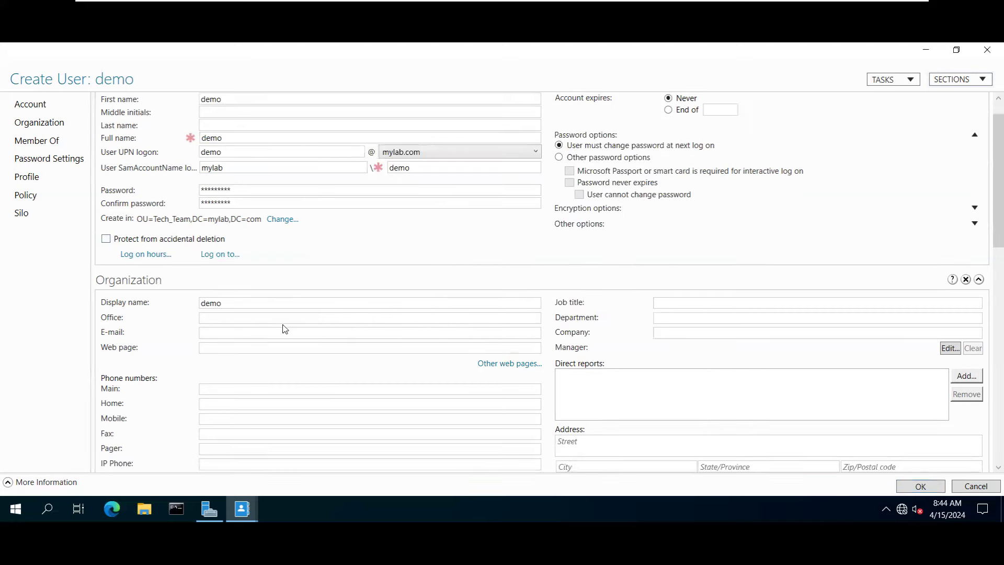
scroll(290, 321, "up", 2)
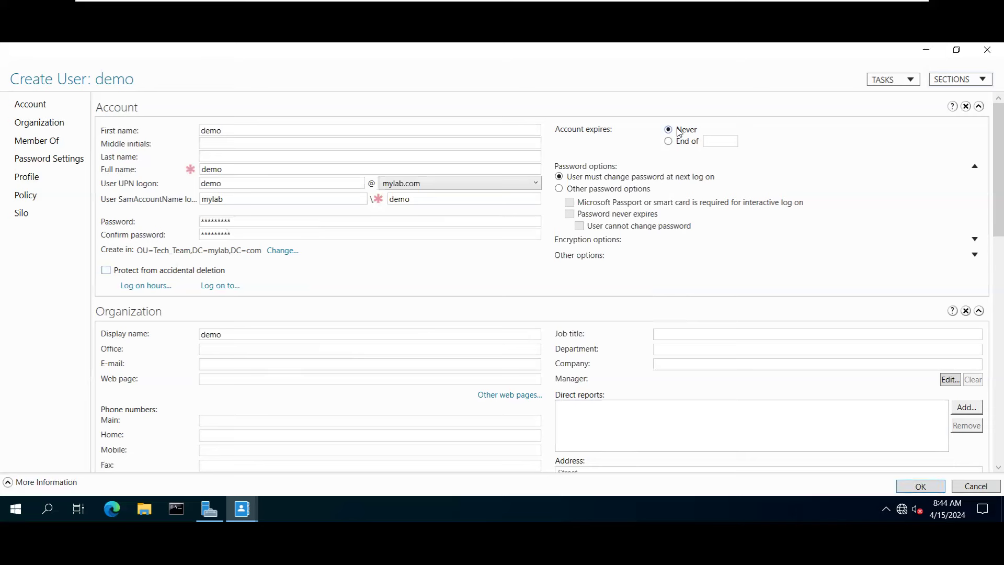
Under Other password options, tick Password never expires and User cannot change password.
left_click(578, 188)
left_click(593, 215)
left_click(593, 227)
scroll(455, 296, "down", 4)
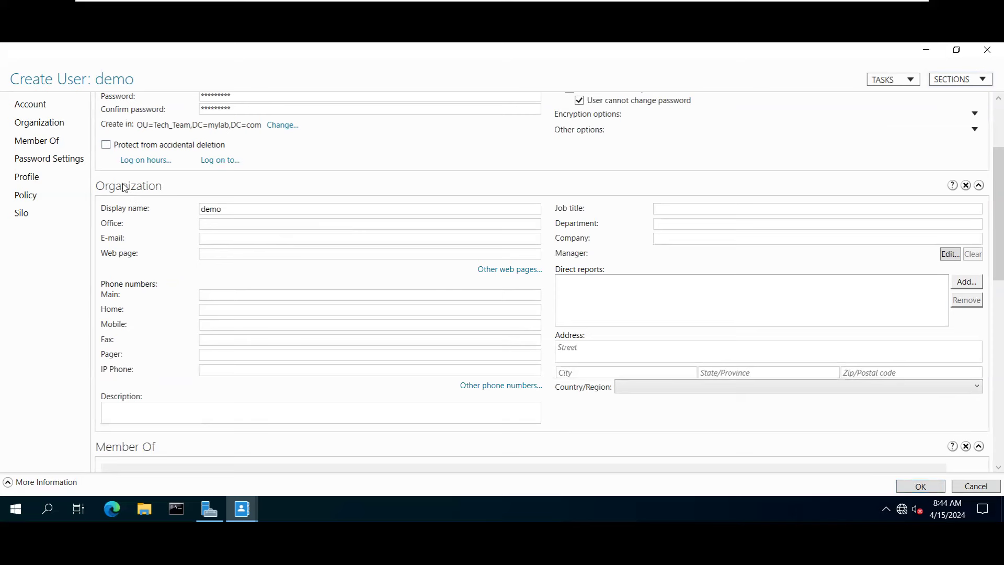
Look over the Organization fields and Member Of section, leaving them unchanged.
left_click(229, 208)
left_click(208, 222)
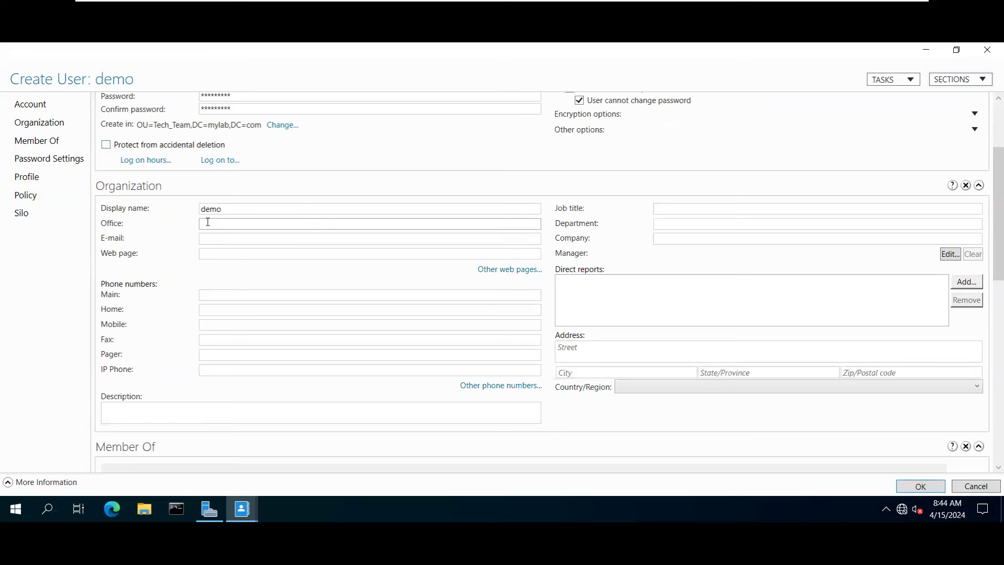
left_click(223, 254)
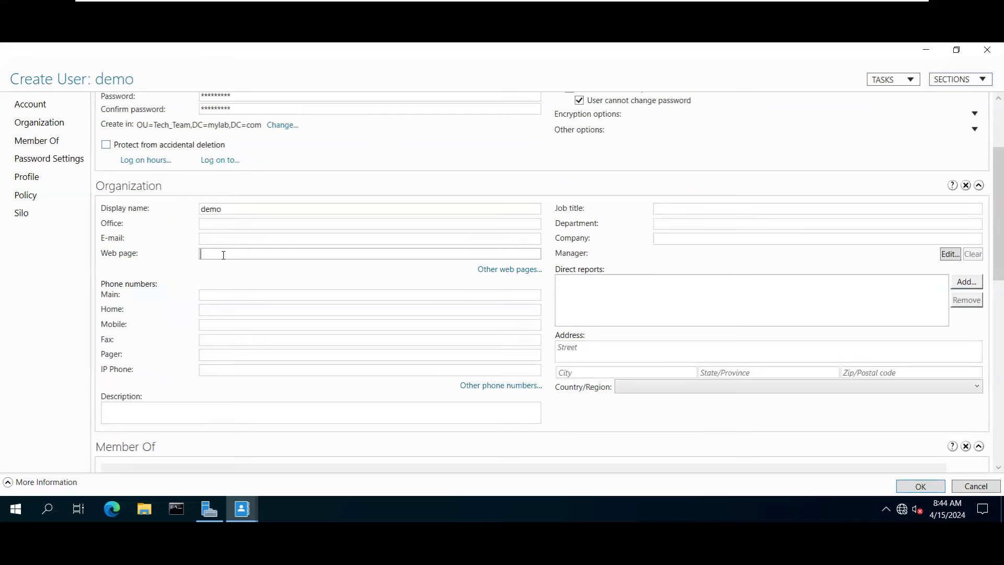
left_click(225, 296)
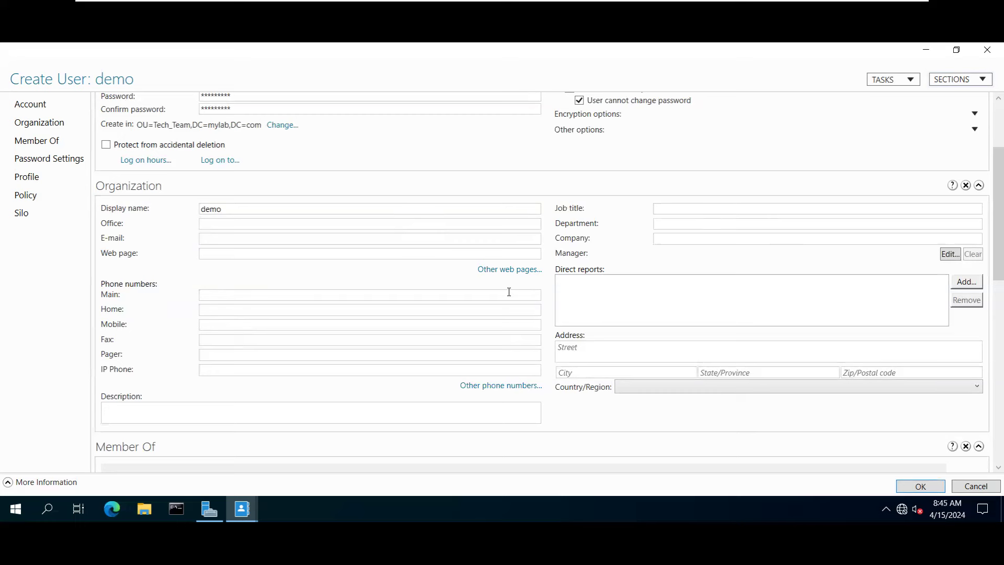
scroll(489, 303, "down", 3)
scroll(298, 288, "down", 2)
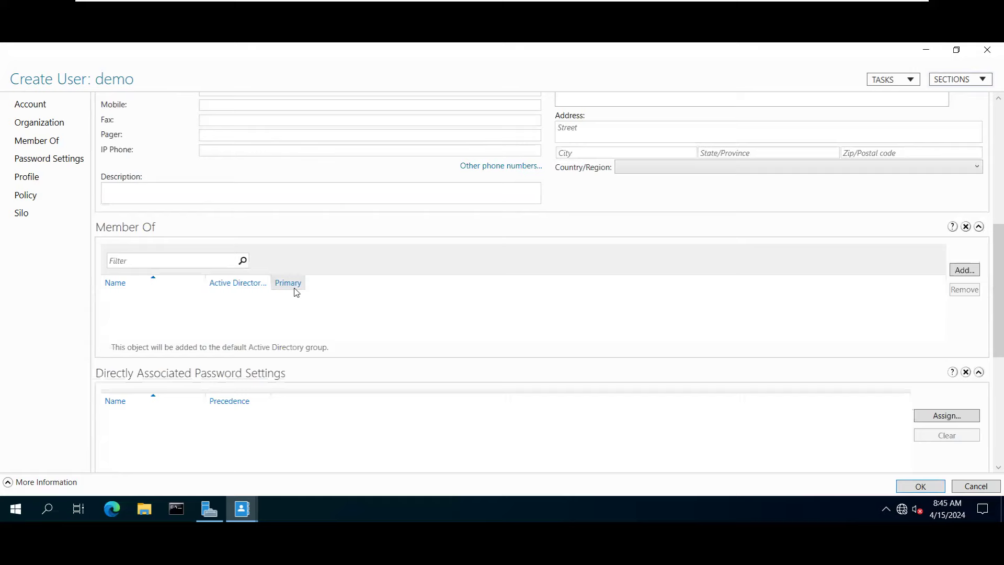
scroll(466, 262, "up", 6)
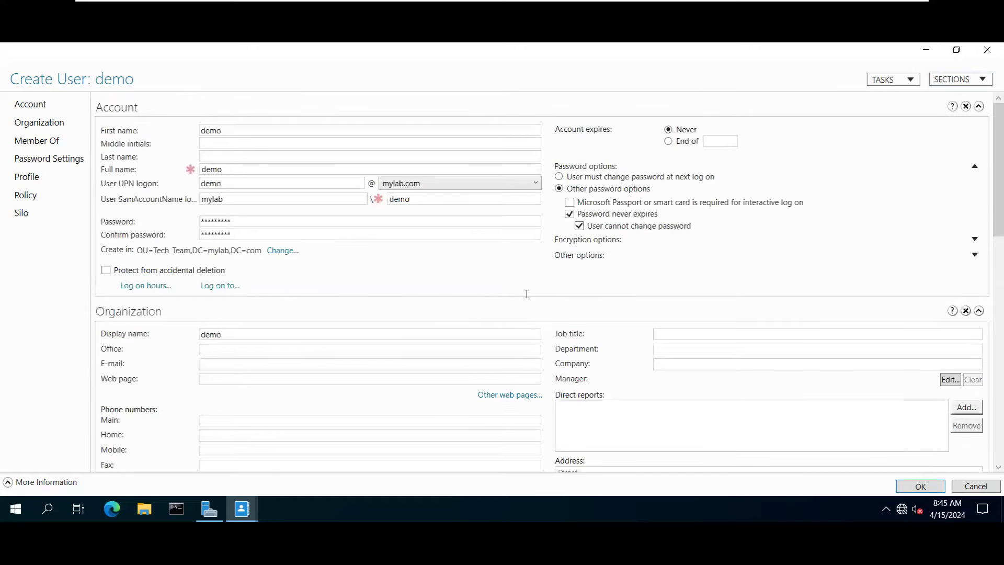
scroll(526, 293, "down", 8)
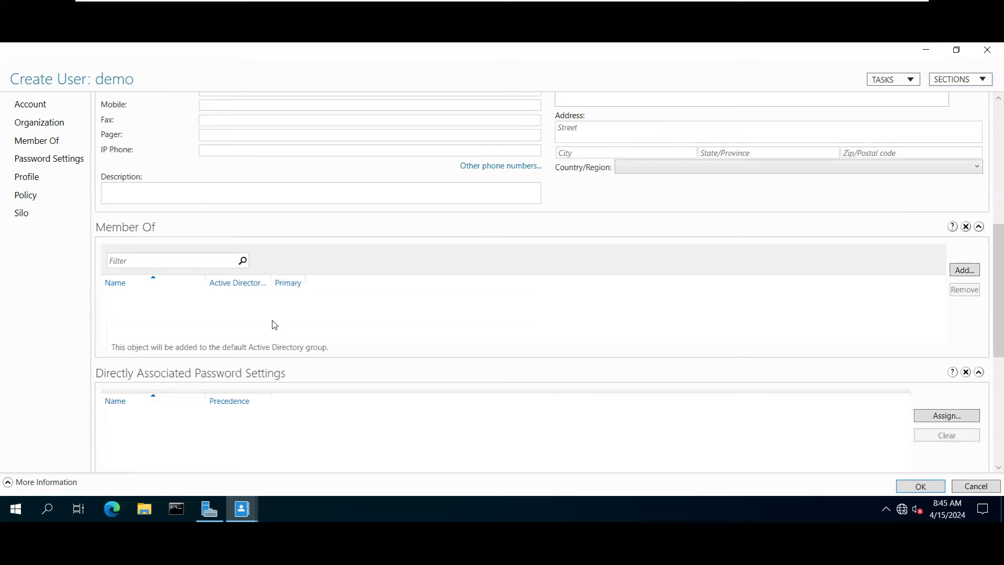
scroll(208, 225, "up", 3)
scroll(285, 198, "up", 2)
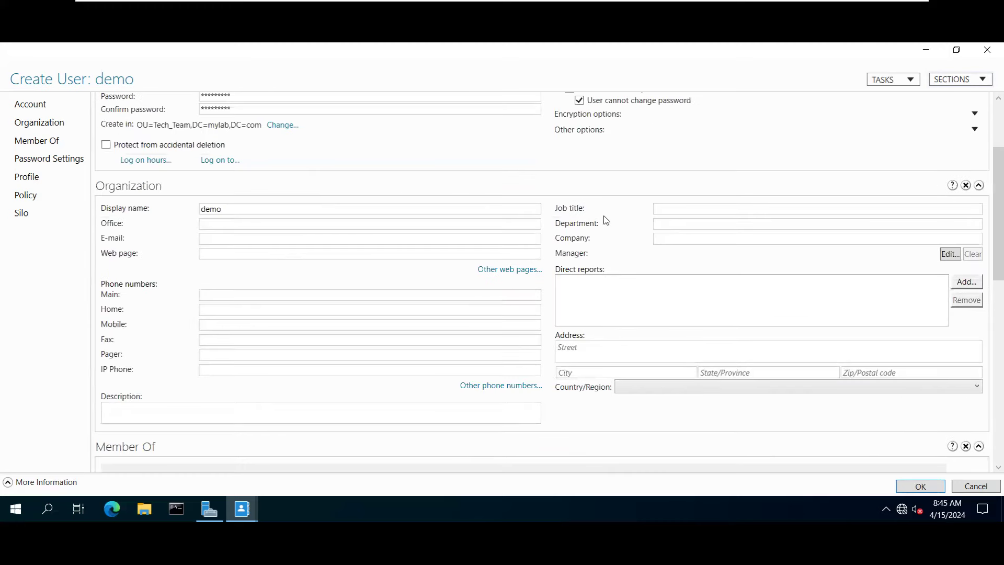
scroll(448, 195, "down", 7)
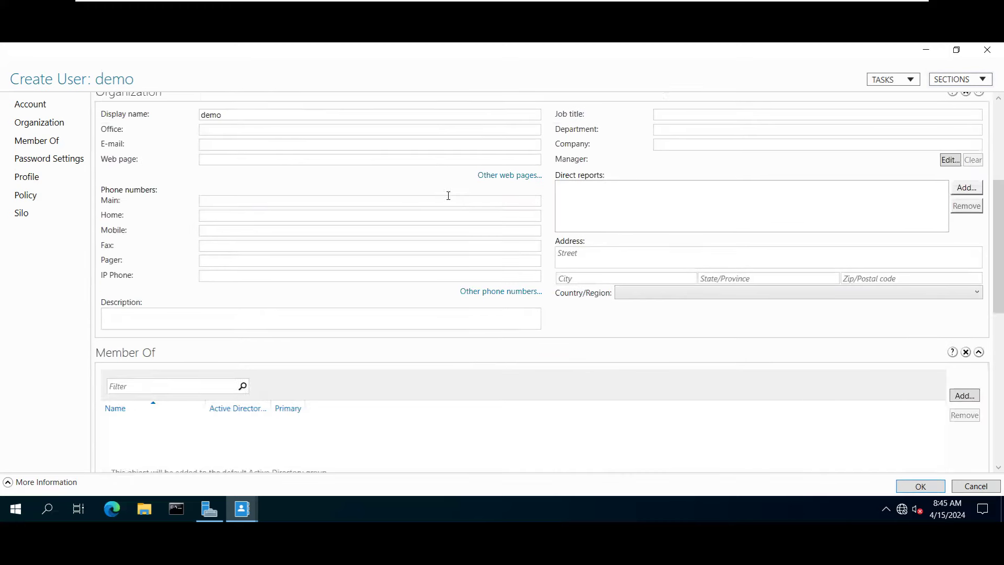
scroll(507, 285, "down", 1)
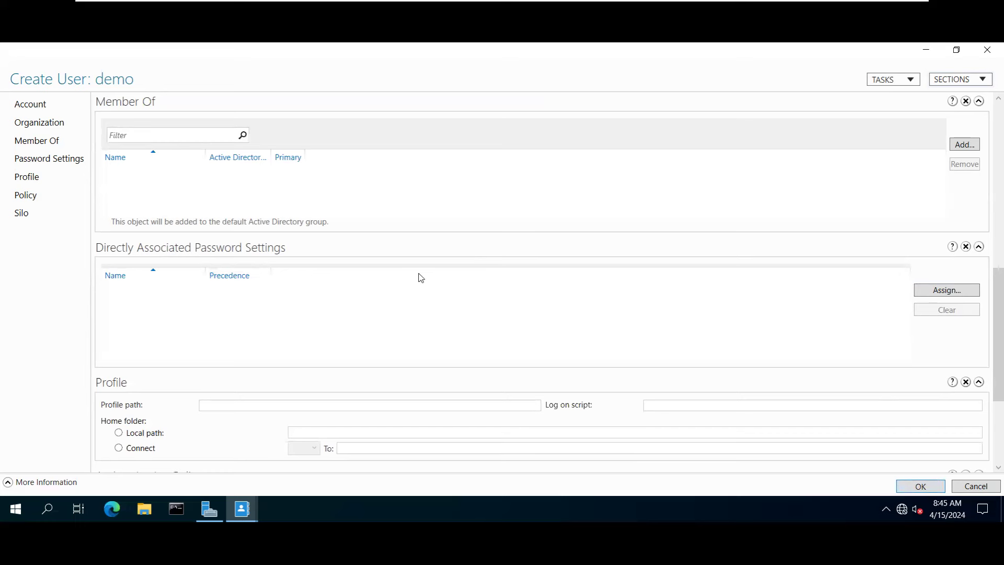
Create the demo user, view its summary in Tech_Team, then close Administrative Center.
left_click(915, 485)
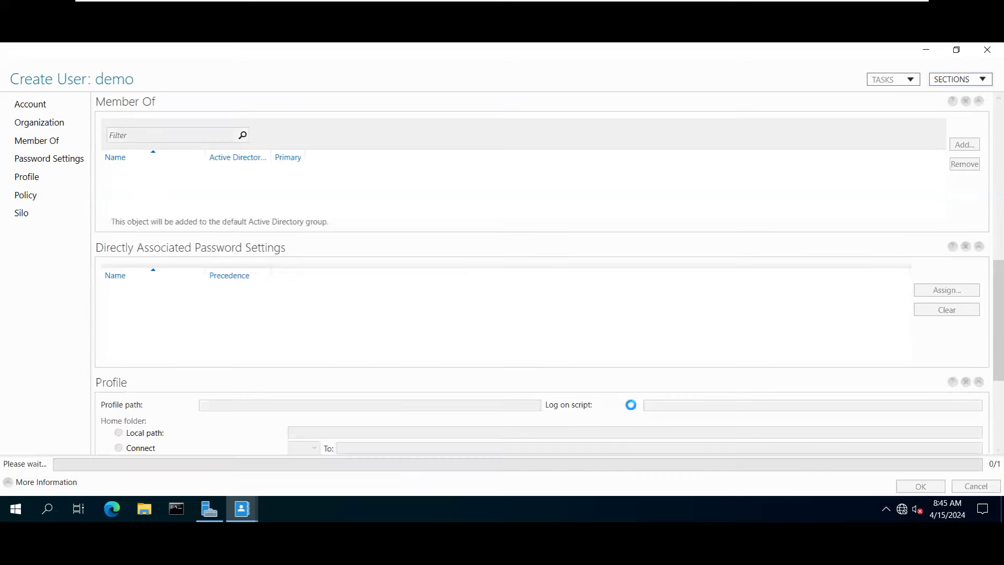
left_click(164, 189)
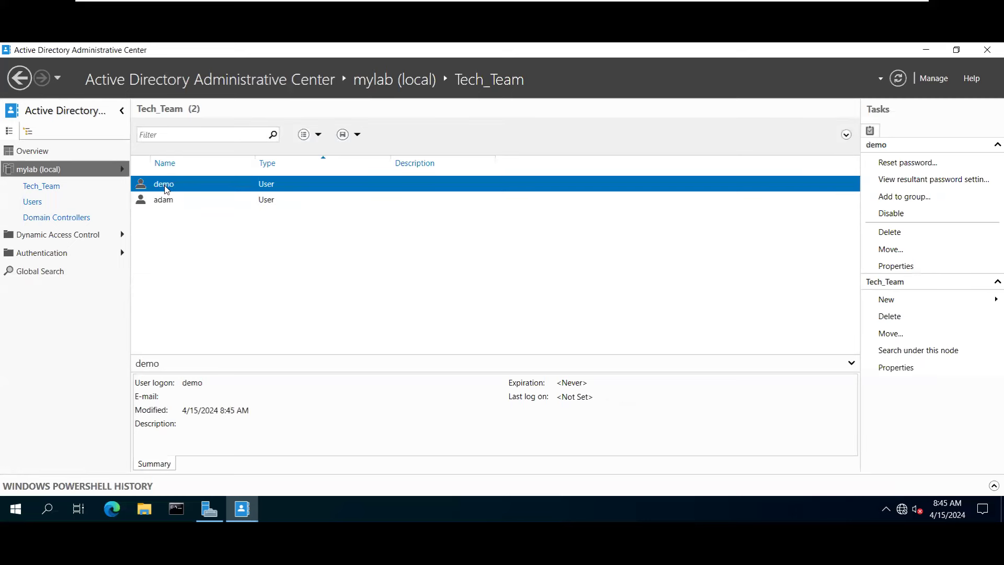
mouse_move(472, 4)
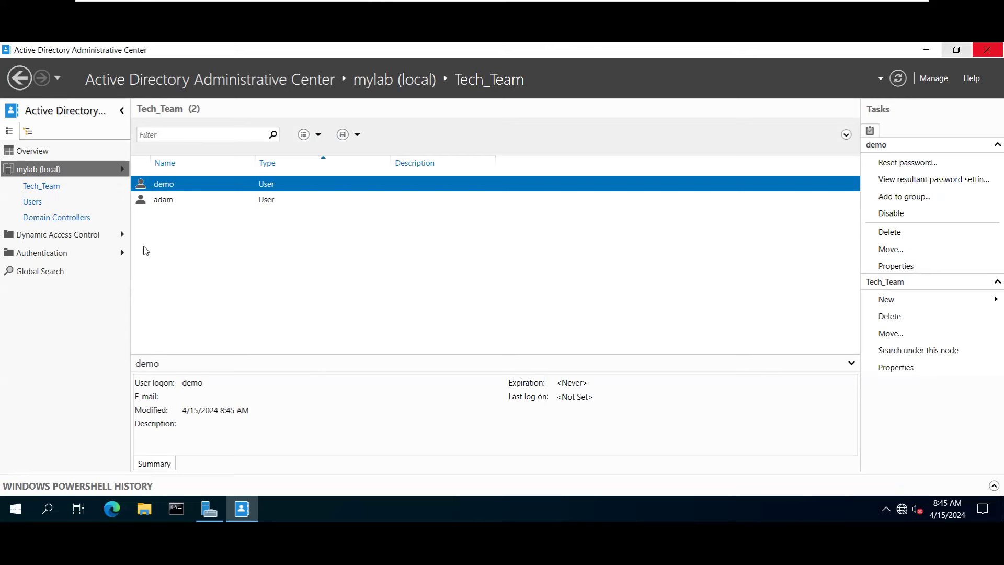
left_click(987, 50)
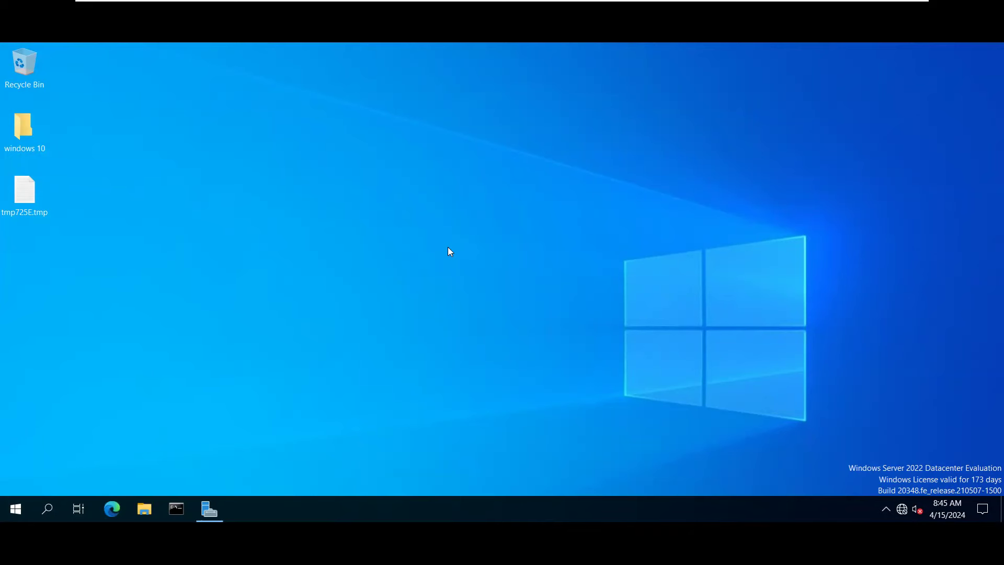
On the WIN-10 VM, sign in with the domain user's password.
left_click(601, 8)
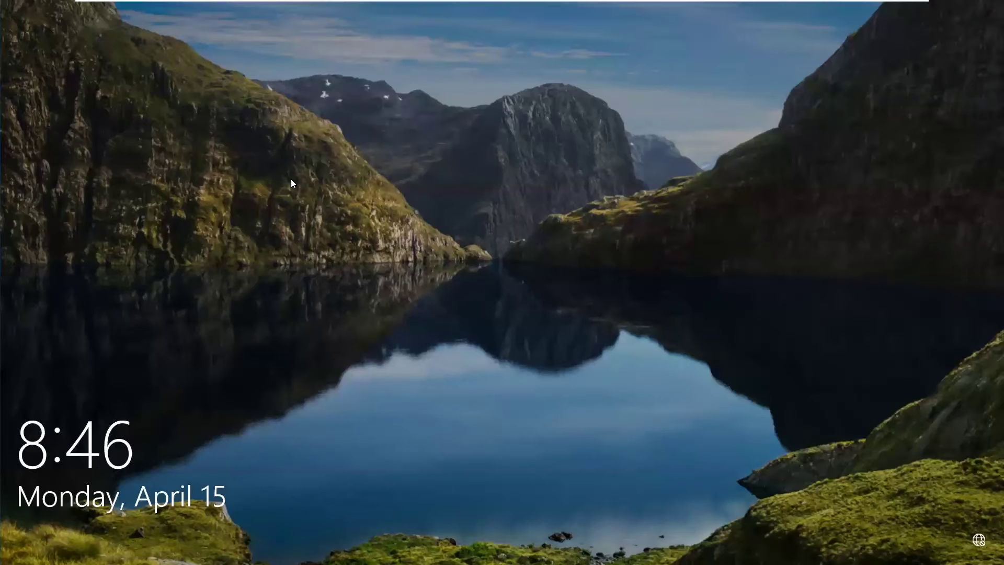
left_click(290, 178)
type("•••••")
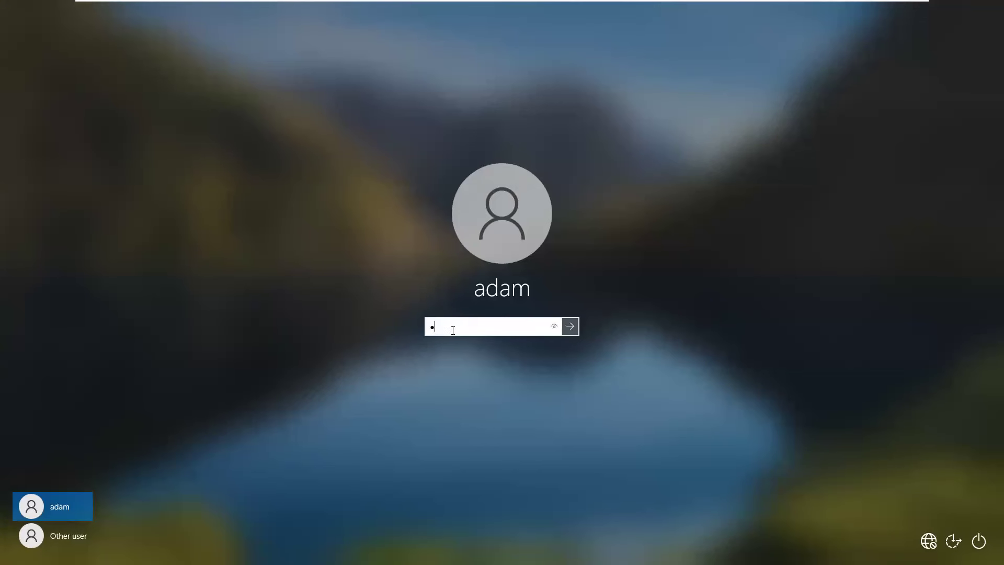
type("•••")
key("Return")
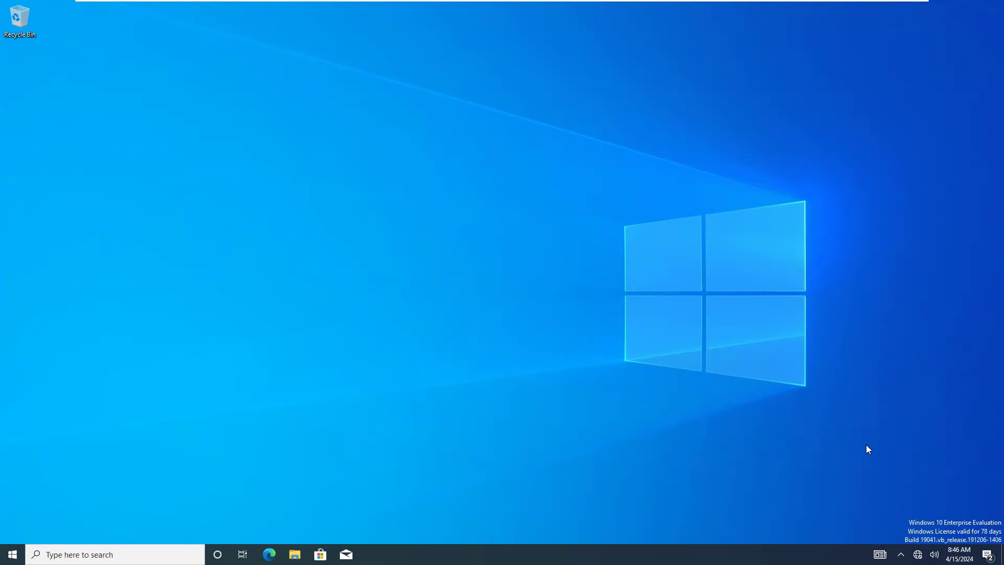
Run ncpa.cpl and request Properties from the Ethernet0 Status dialog.
key("super+r")
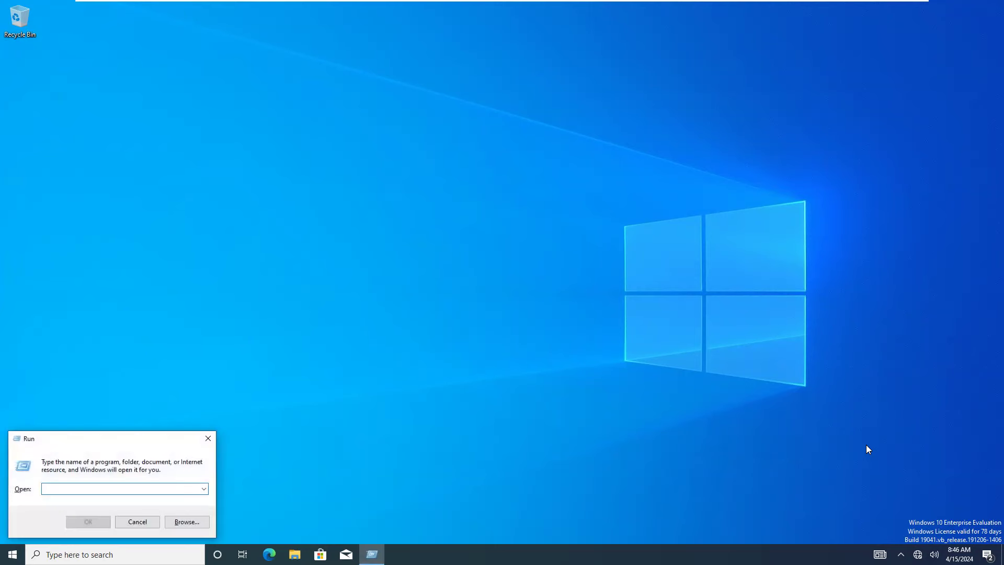
type("nc")
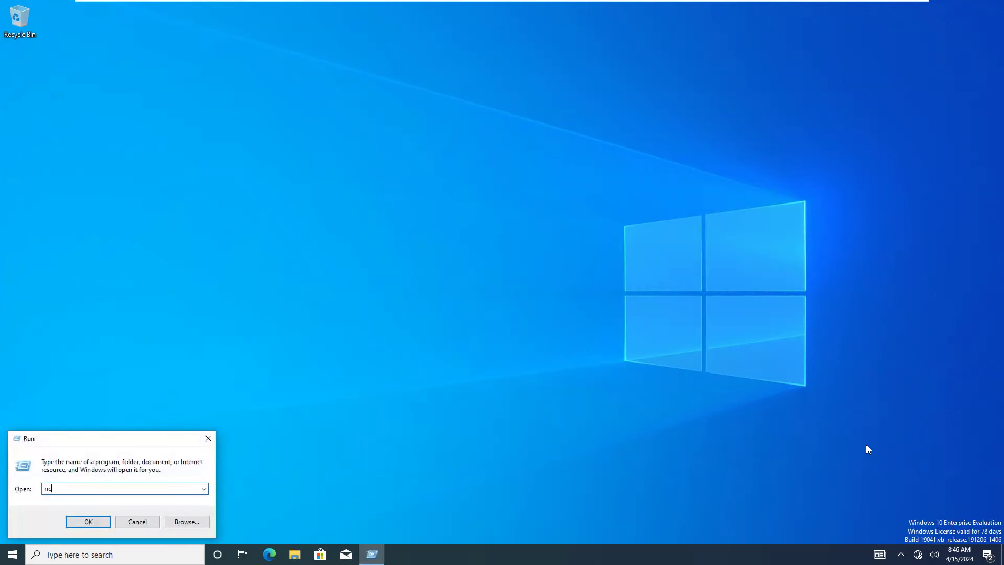
type("pa.cpl")
key("Return")
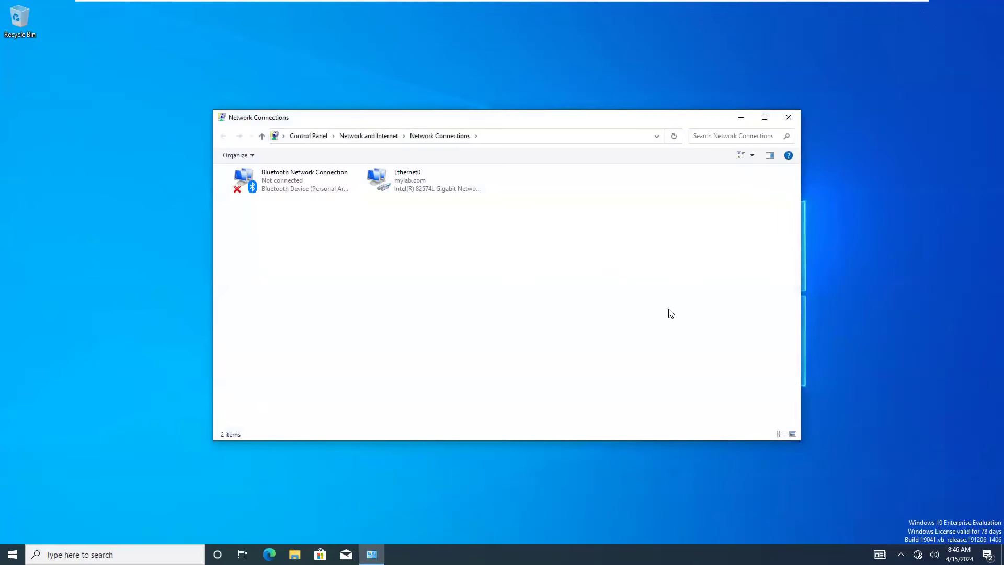
double_click(390, 175)
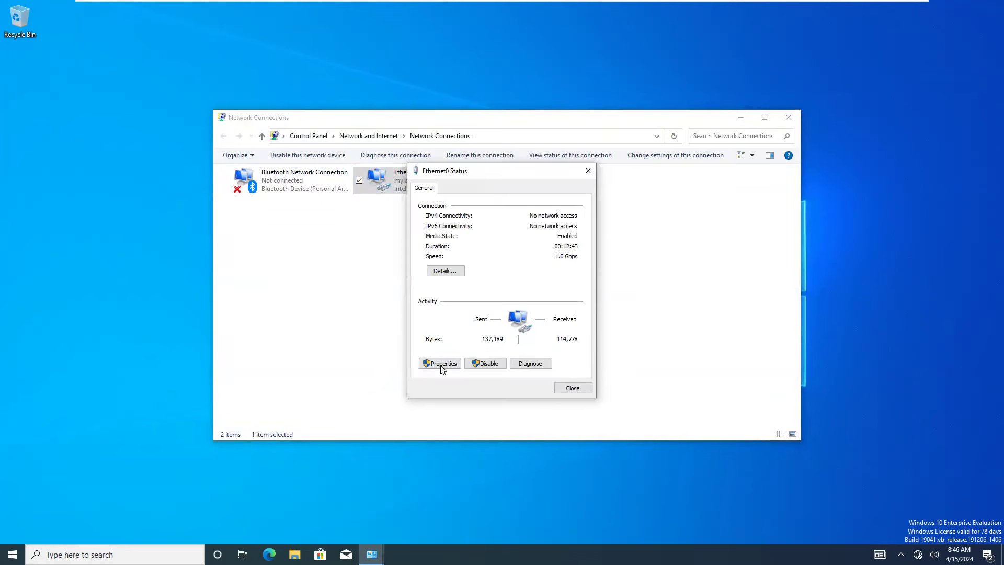
left_click(440, 363)
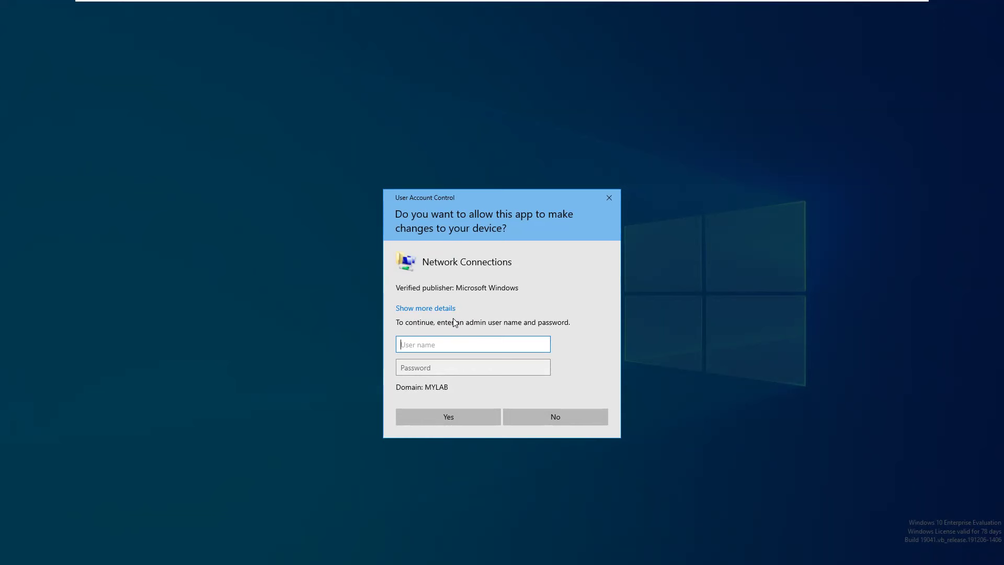
Decline the administrator prompt and close Ethernet0 Status and Network Connections.
left_click(432, 367)
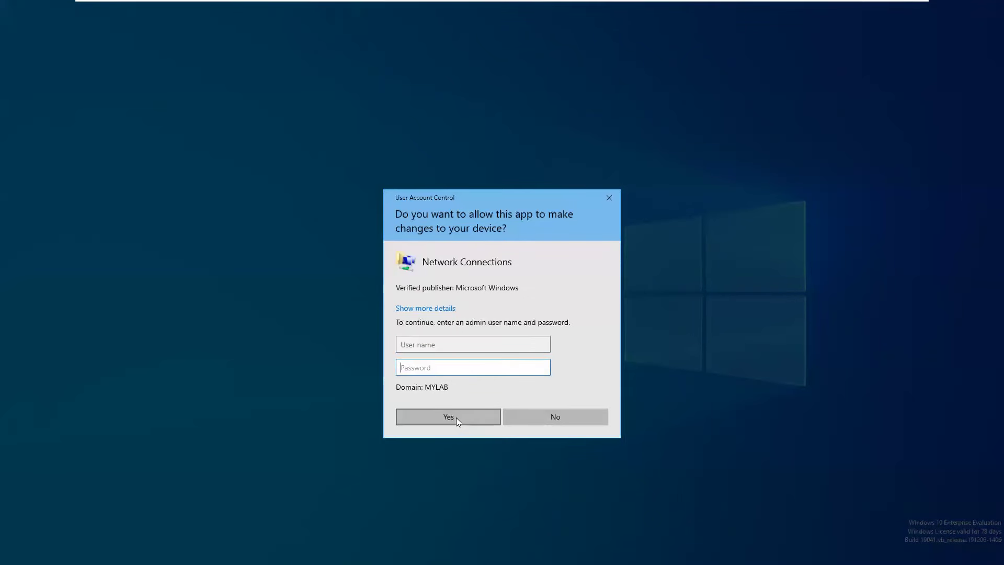
left_click(546, 417)
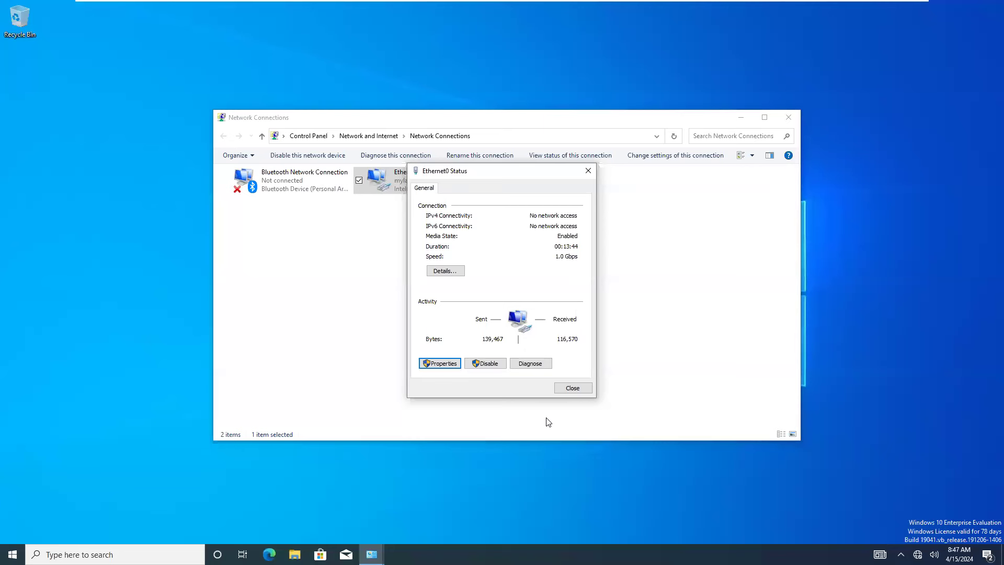
left_click(567, 389)
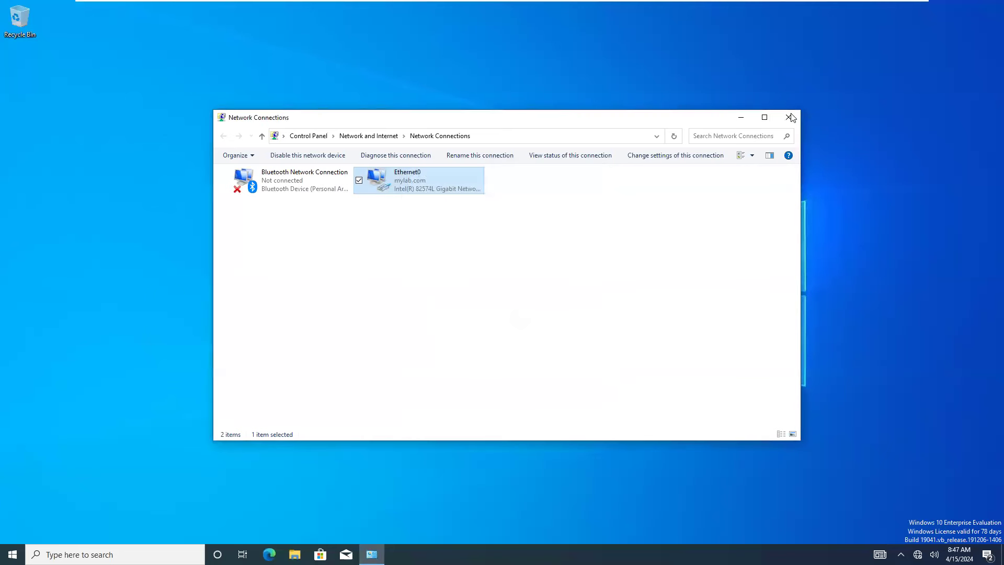
left_click(789, 117)
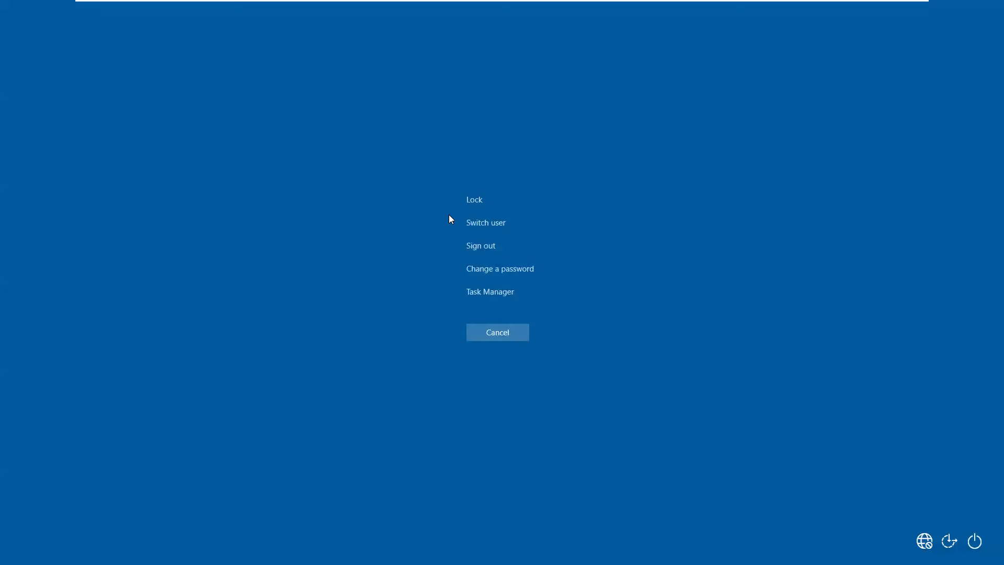
Enter the old password and a new confirmed password under Change a password and submit.
left_click(499, 272)
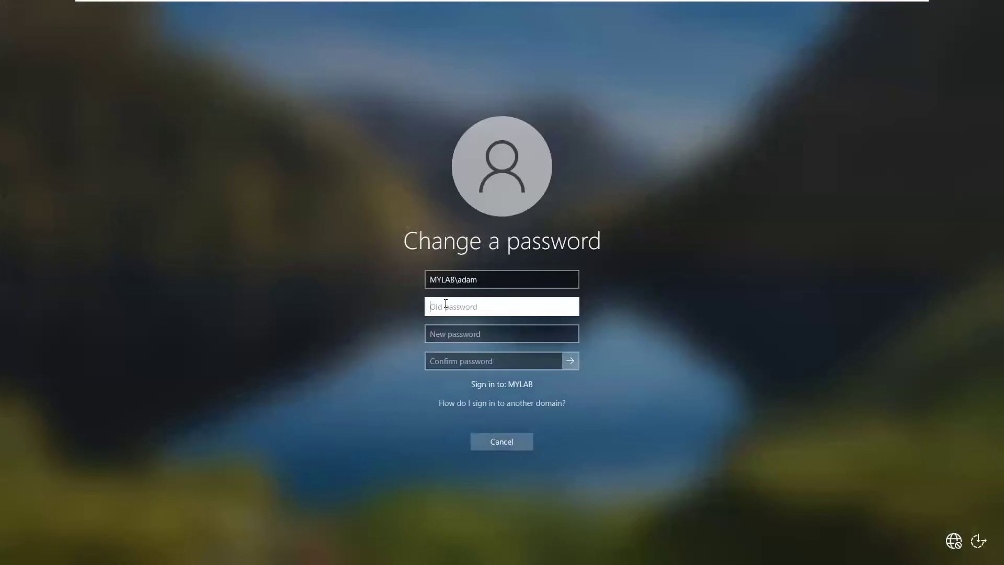
type("•••••••")
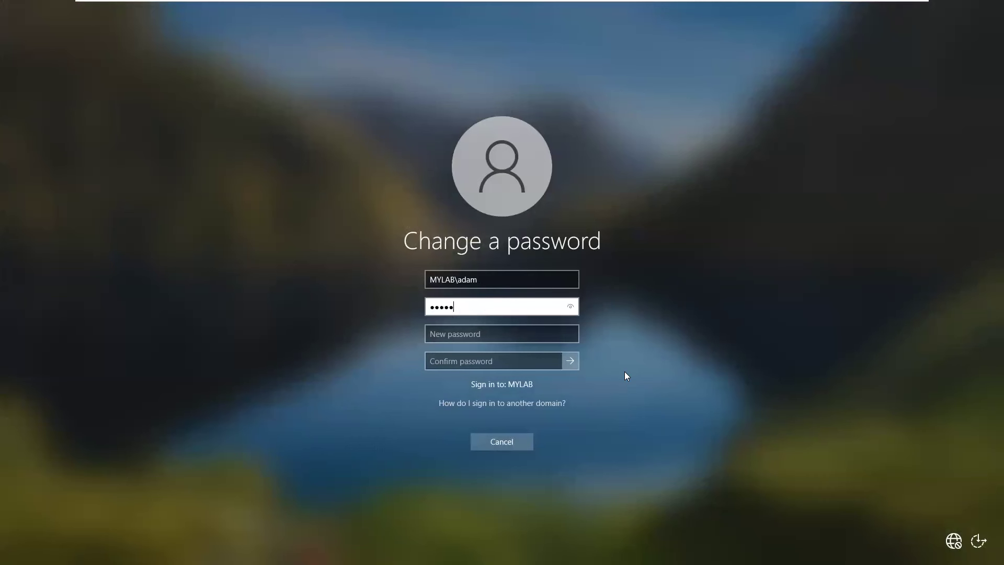
type("••")
key("Tab")
type("••••")
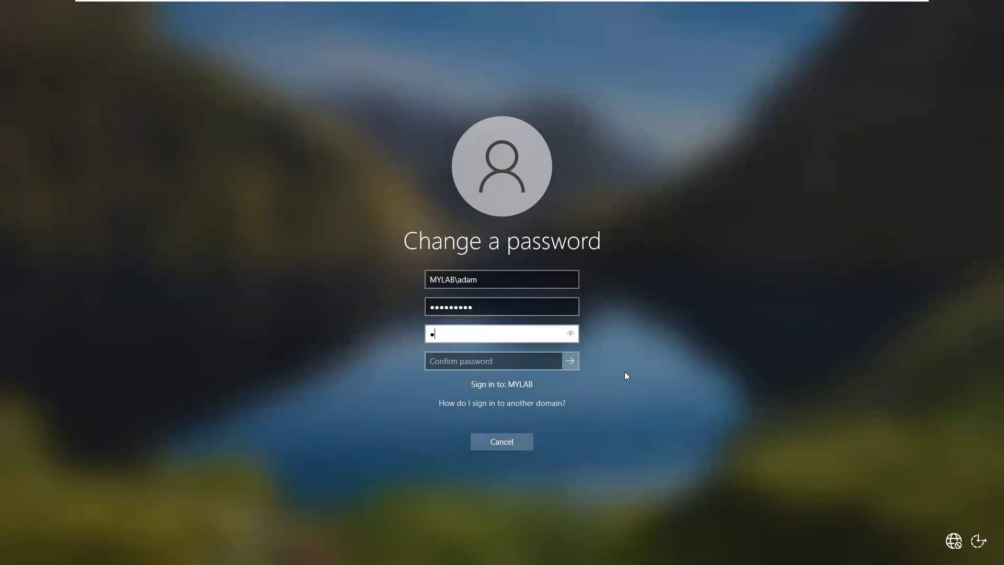
type("••••••")
key("Tab")
type("•••••••••")
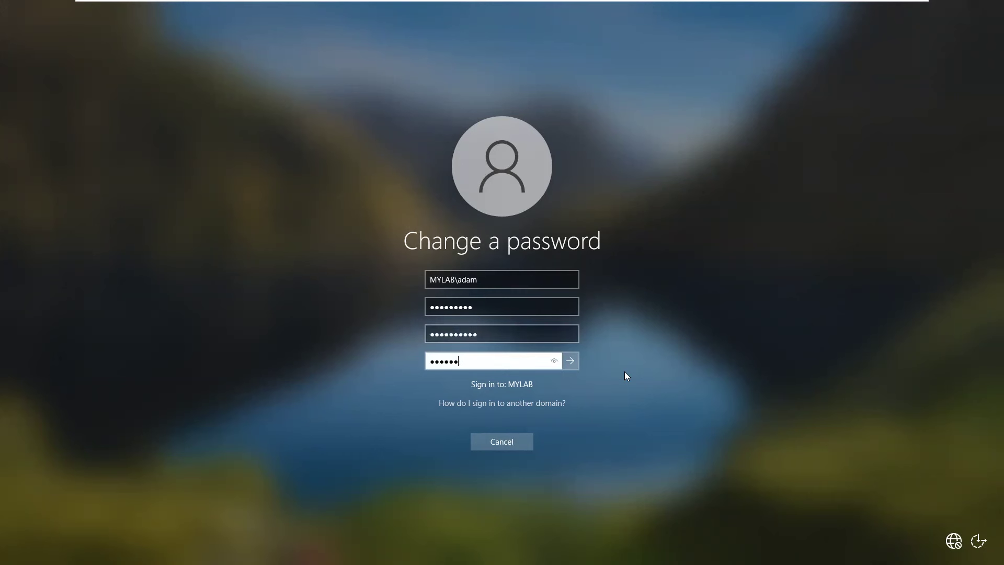
type("•")
left_click(575, 363)
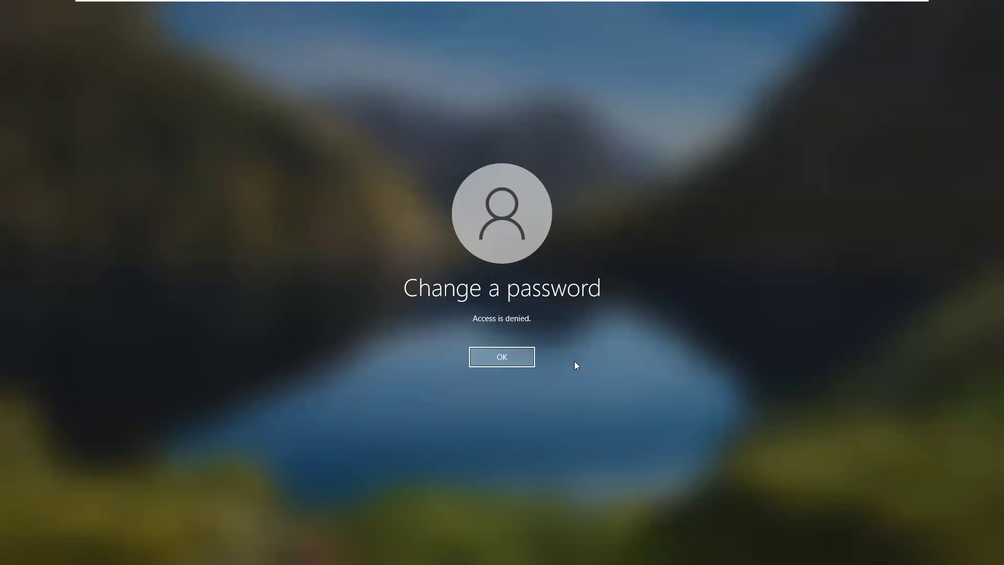
Dismiss the access-denied message, cancel the password change and exit the security screen to the desktop.
left_click(515, 358)
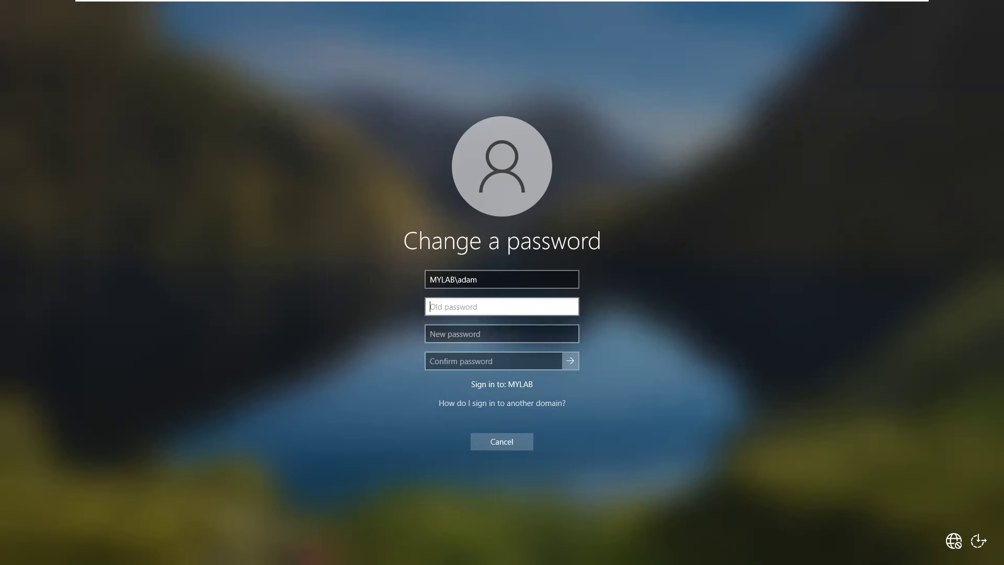
key("shift+Tab")
left_click(499, 440)
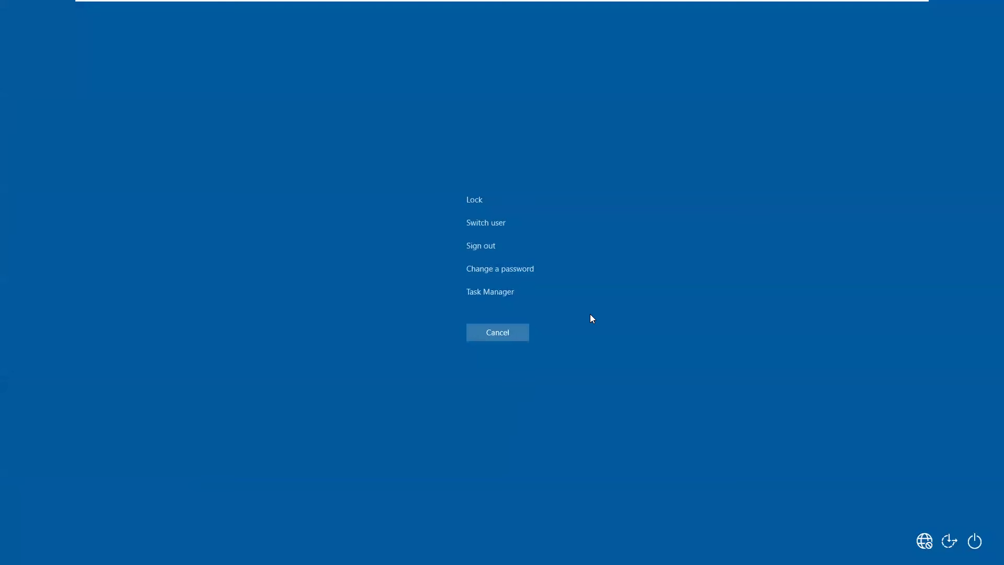
left_click(506, 333)
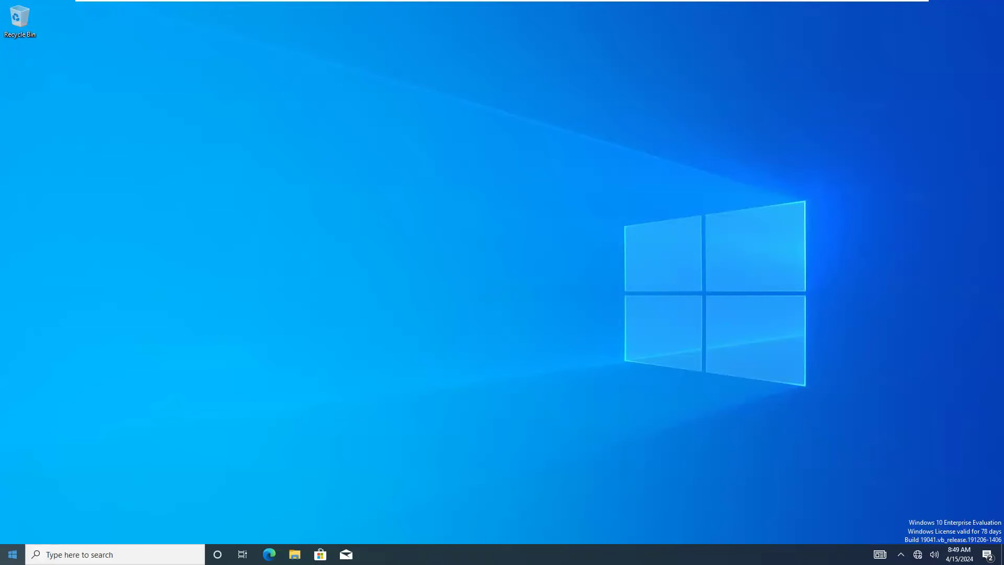
Launch Disk Management, set display scaling to 125%, then dismiss its access-rights error and close it.
right_click(12, 554)
left_click(45, 366)
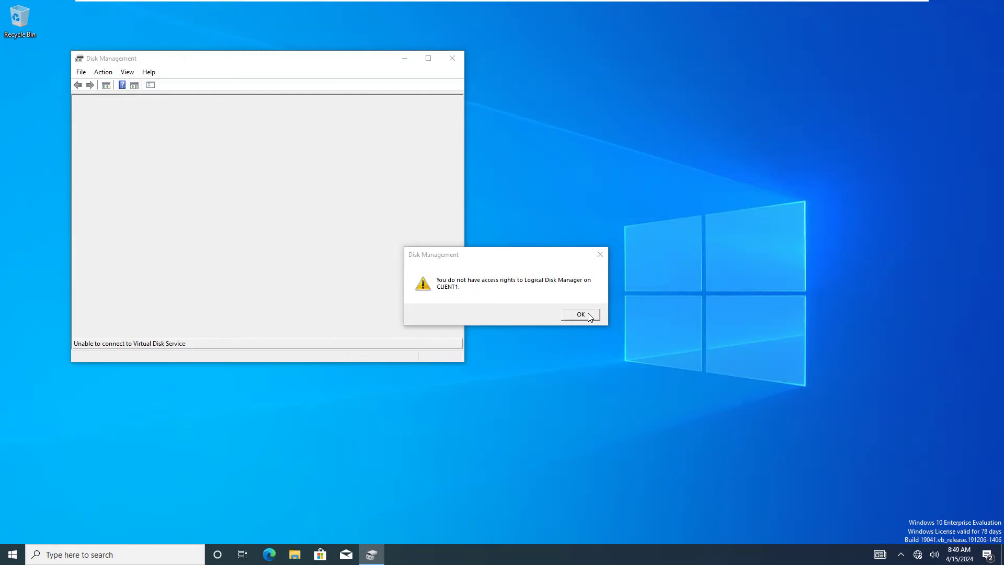
right_click(640, 154)
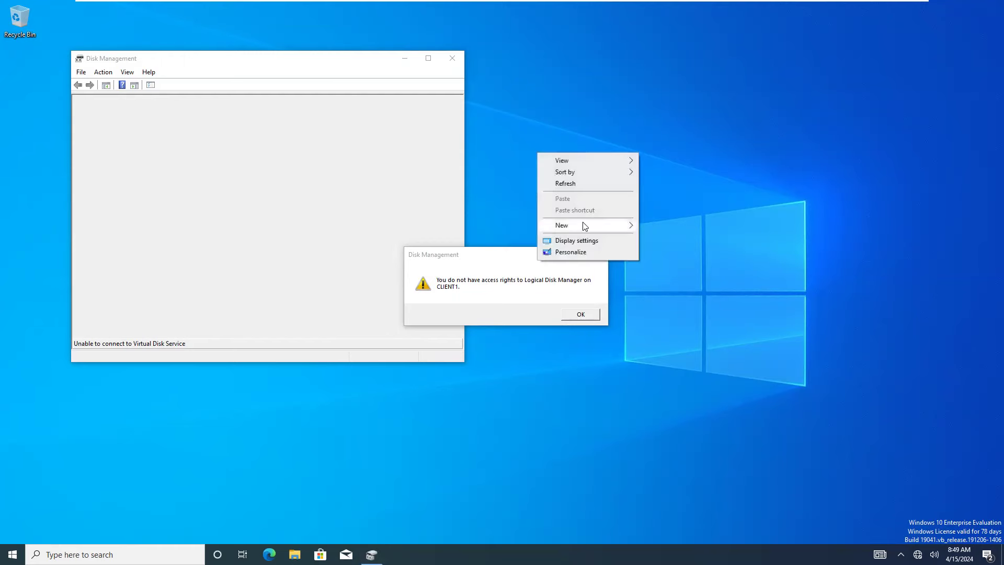
left_click(574, 238)
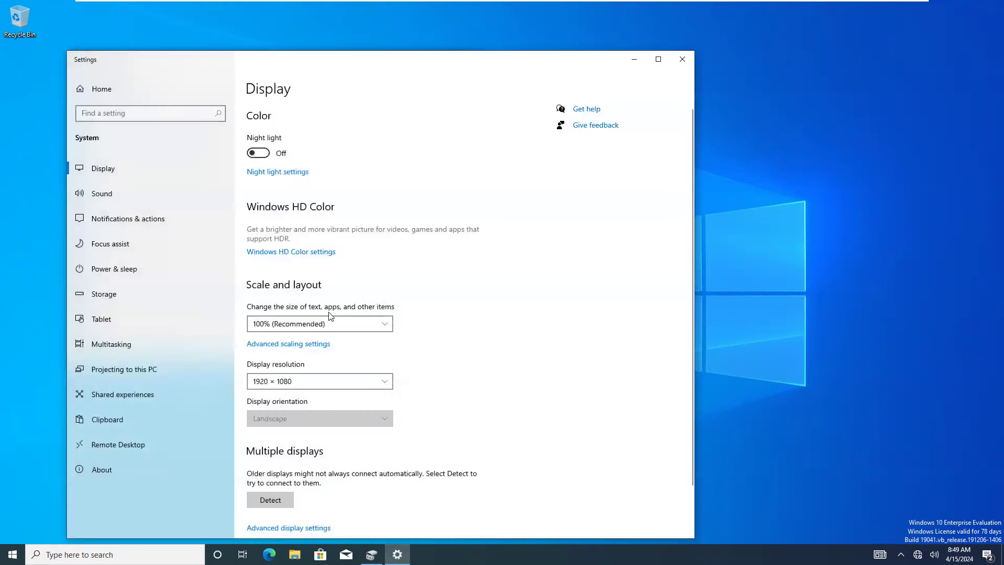
left_click(293, 323)
left_click(273, 339)
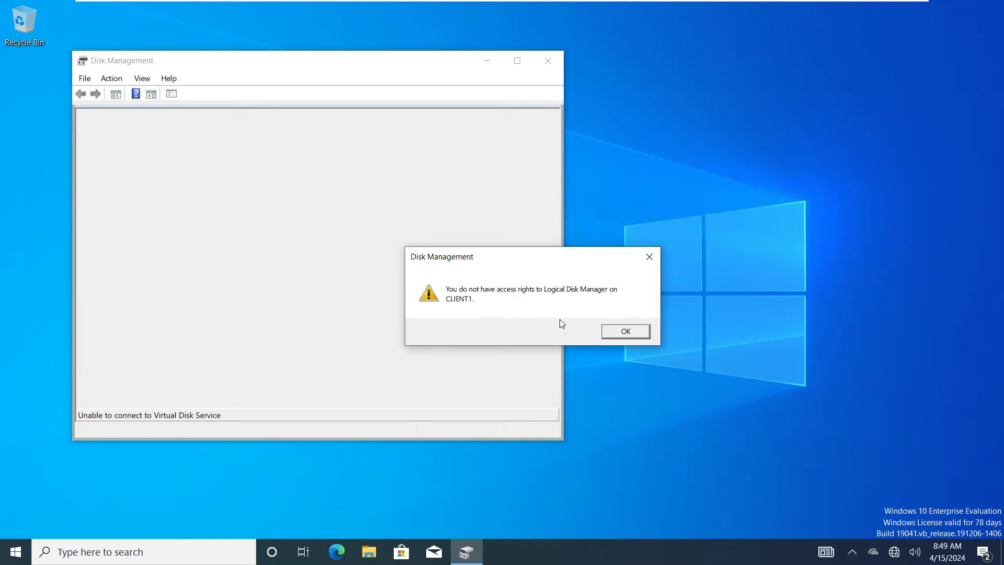
left_click(625, 331)
left_click(545, 60)
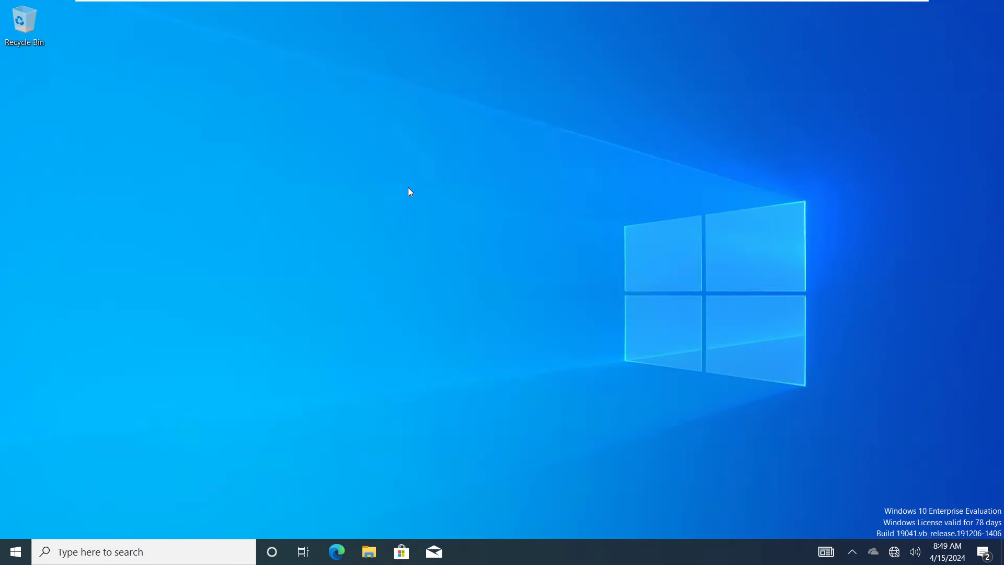
Launch Device Manager from the Start button's power-user quick-links menu.
right_click(15, 551)
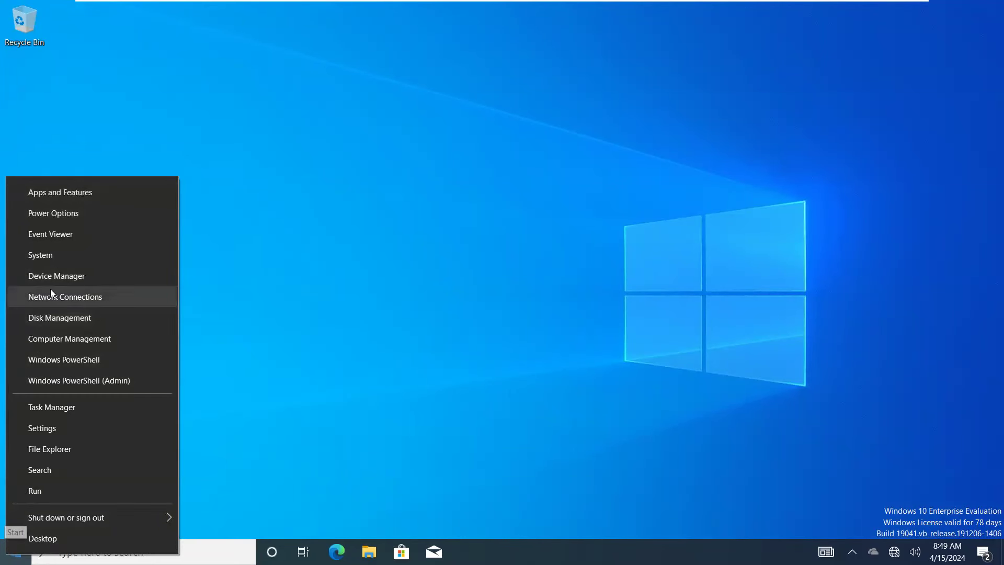
left_click(73, 279)
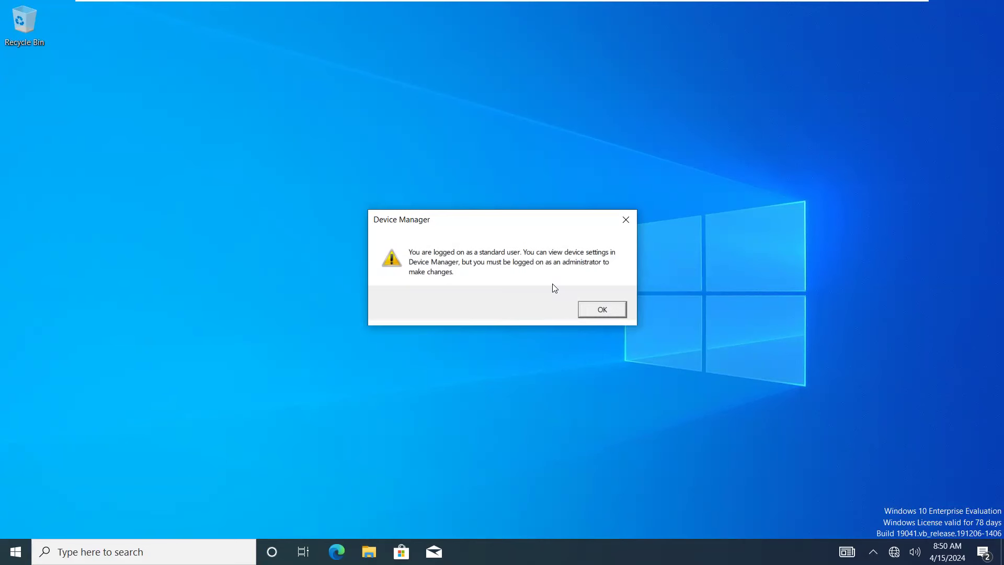
Acknowledge the standard-user warning and expand Computer, Disk drives, IDE ATA/ATAPI, Mice and Keyboards.
left_click(602, 309)
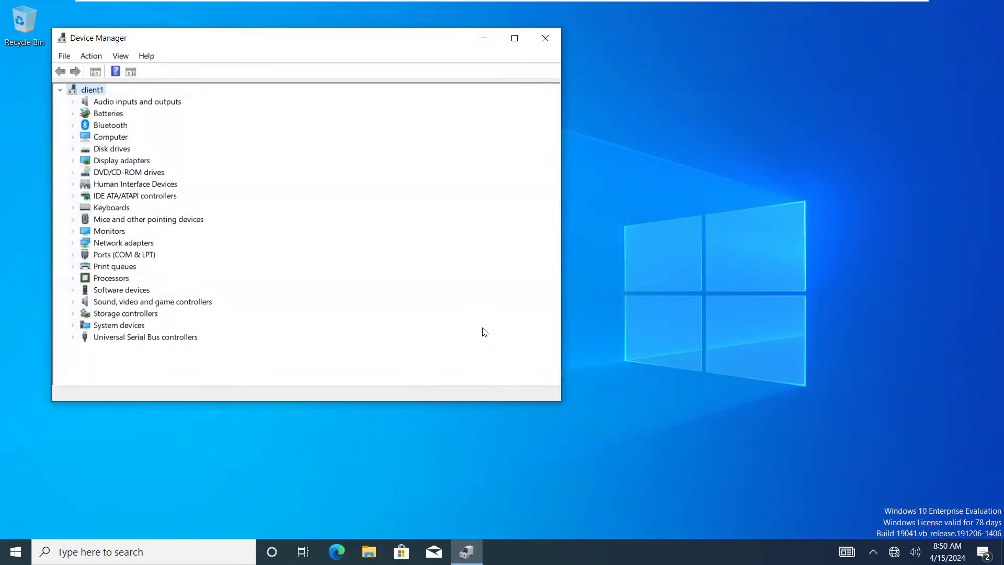
double_click(107, 138)
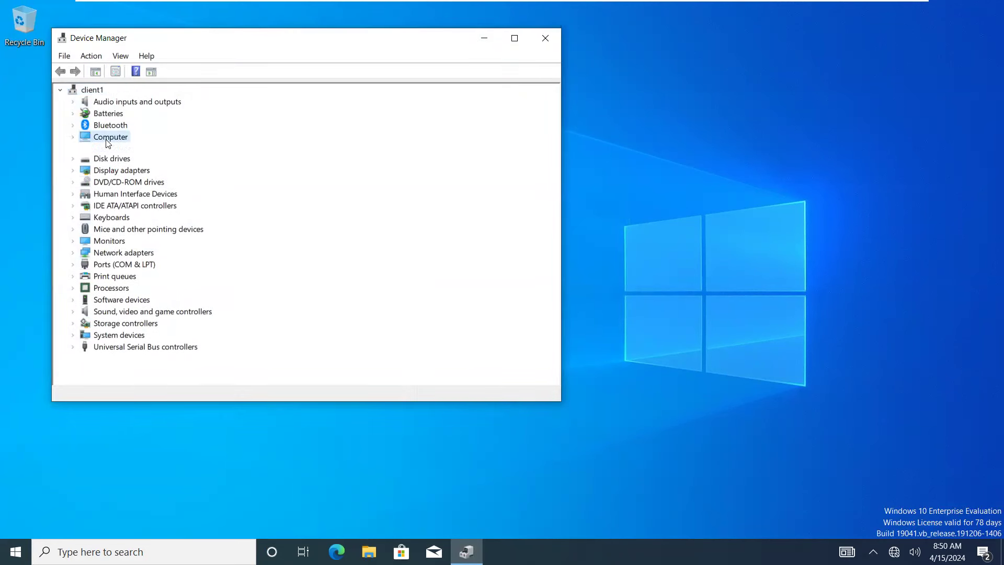
double_click(93, 161)
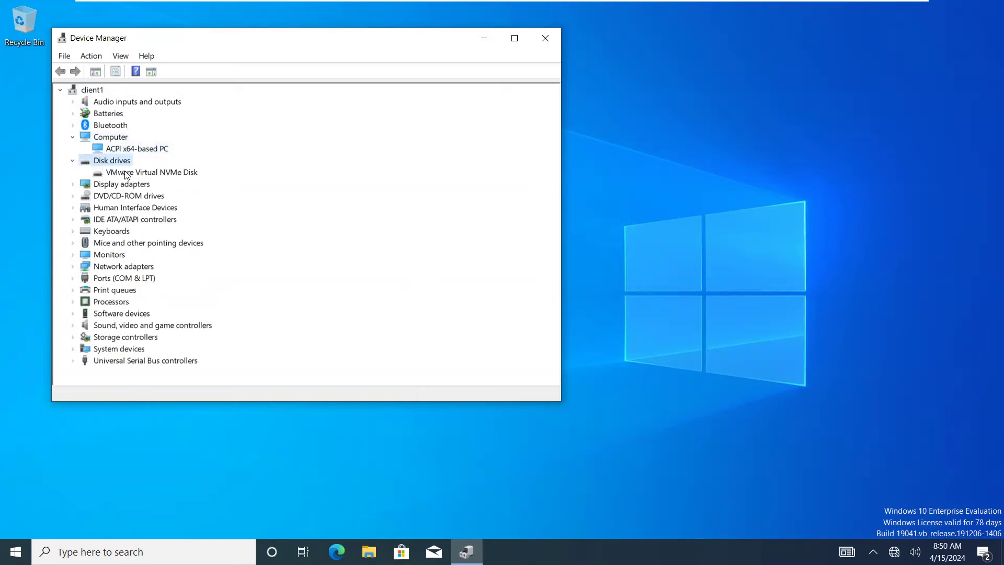
left_click(126, 174)
left_click(127, 220)
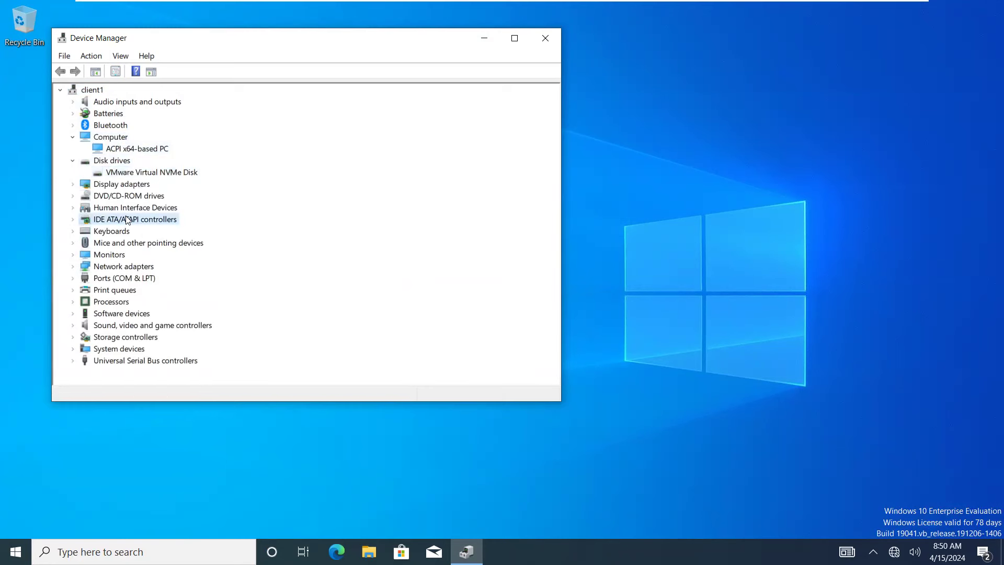
double_click(127, 220)
double_click(119, 290)
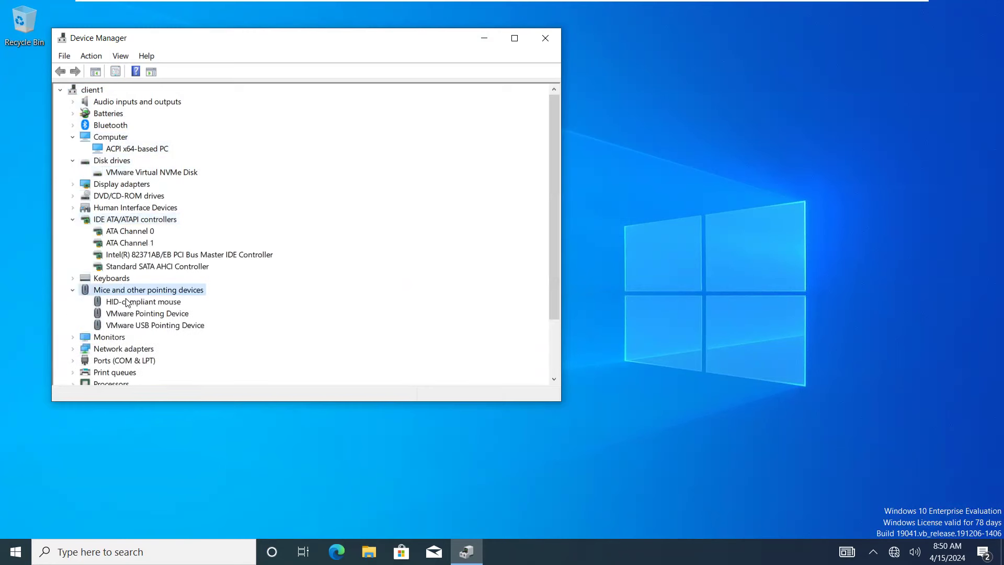
double_click(116, 279)
View the Standard PS/2 Keyboard's driver details, then close the properties and Device Manager.
left_click(140, 291)
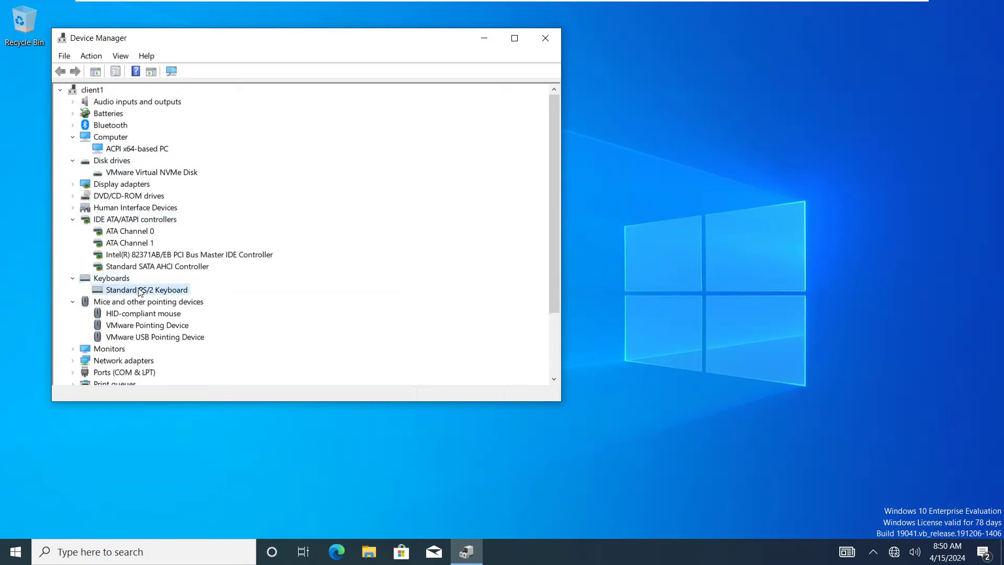
double_click(140, 291)
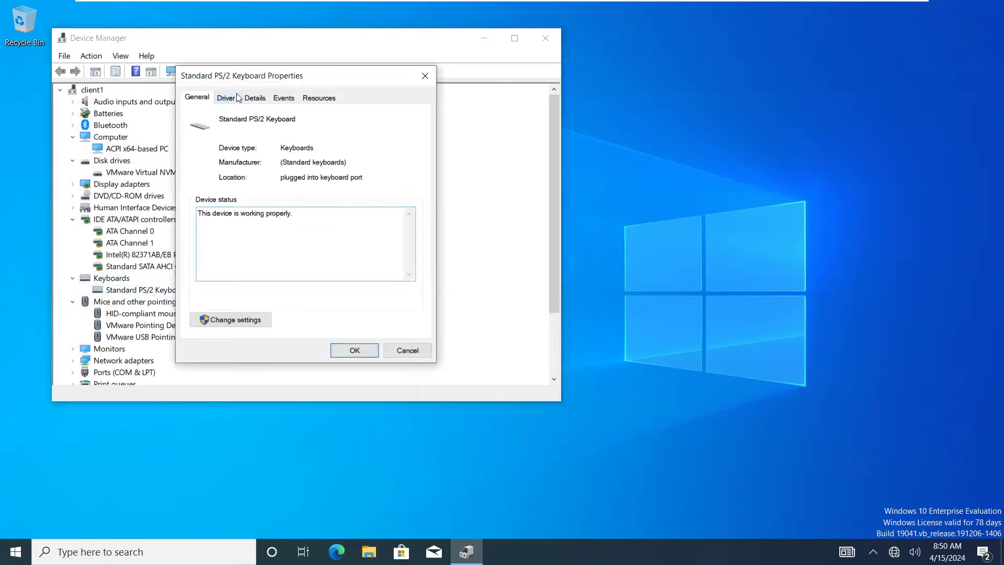
left_click(233, 98)
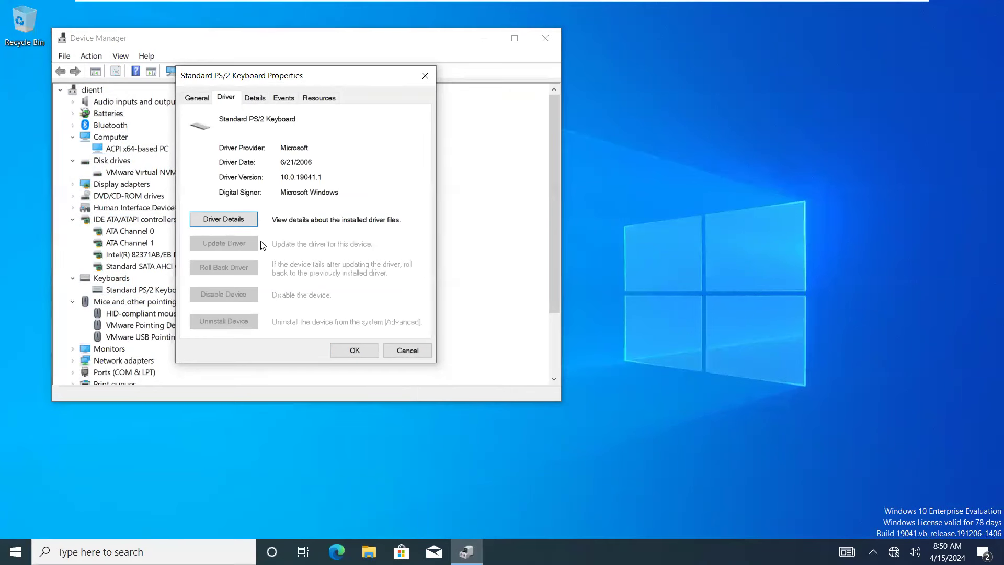
left_click(425, 76)
left_click(545, 38)
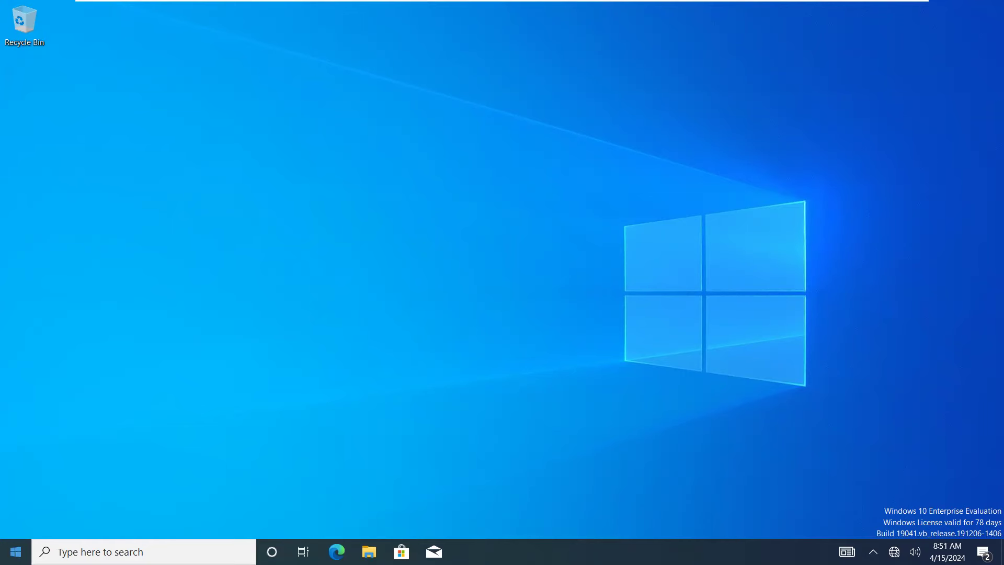
Switch to SERVER-1, restore Server Manager's Local Server page and open its Tools menu.
left_click(16, 551)
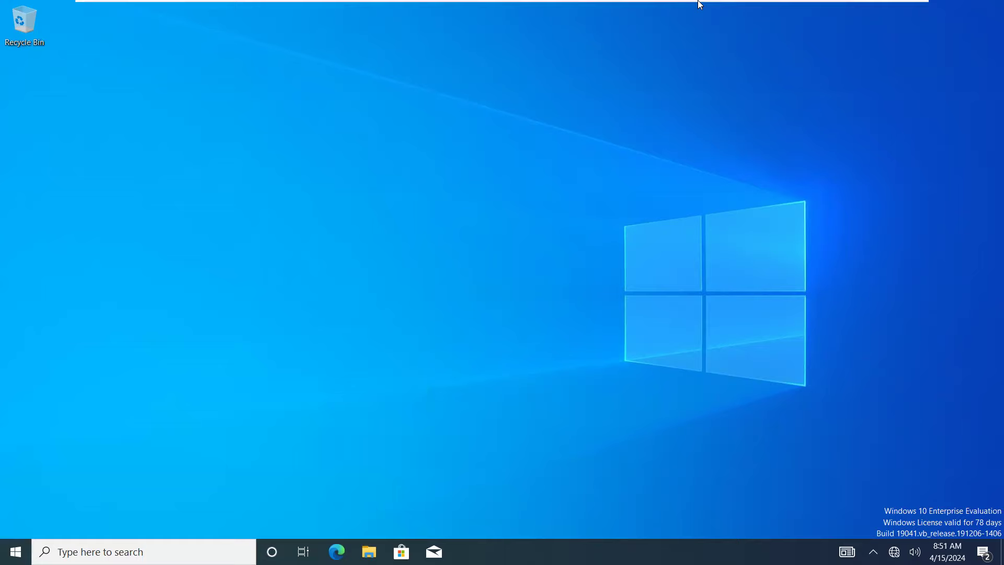
left_click(545, 8)
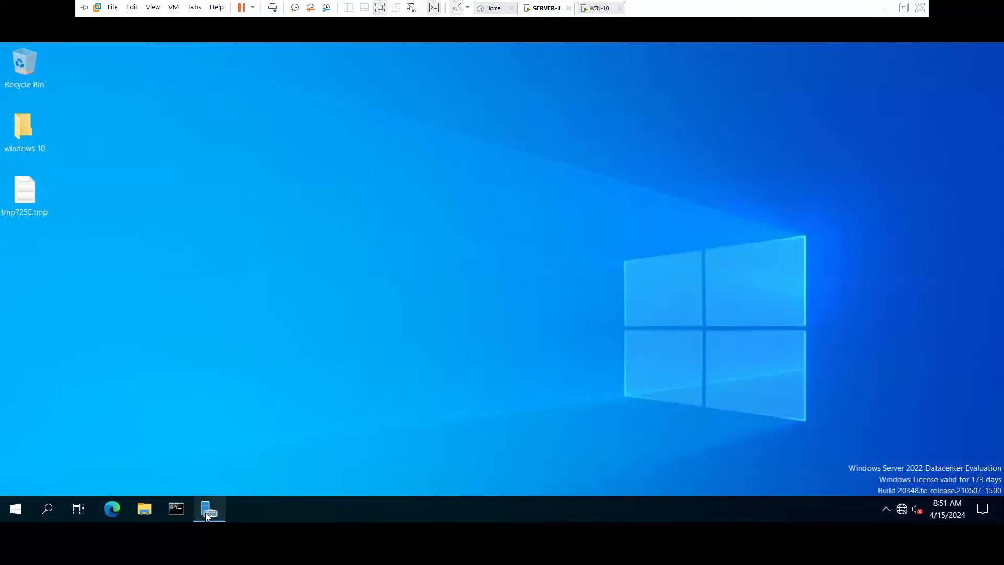
left_click(210, 508)
left_click(795, 79)
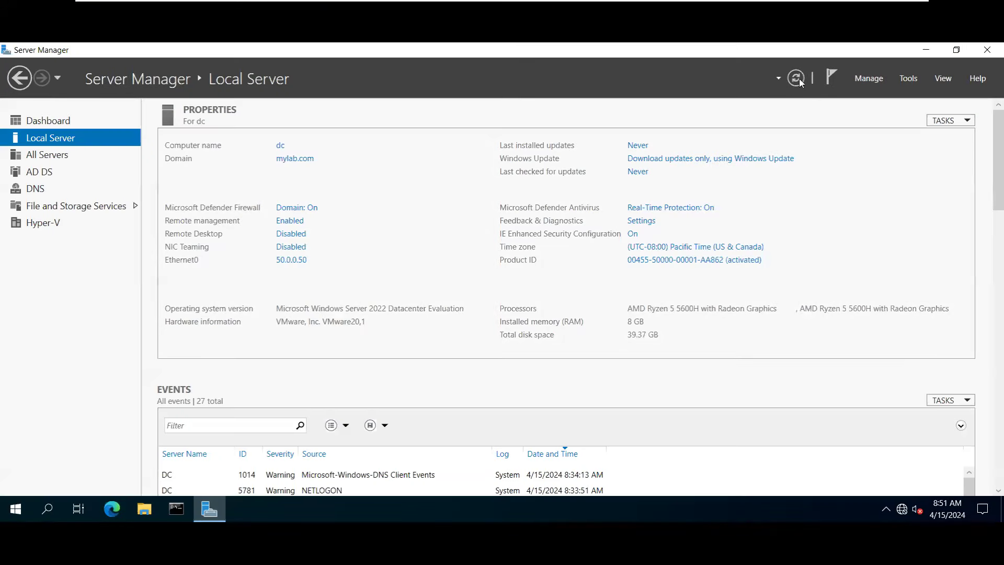
left_click(920, 52)
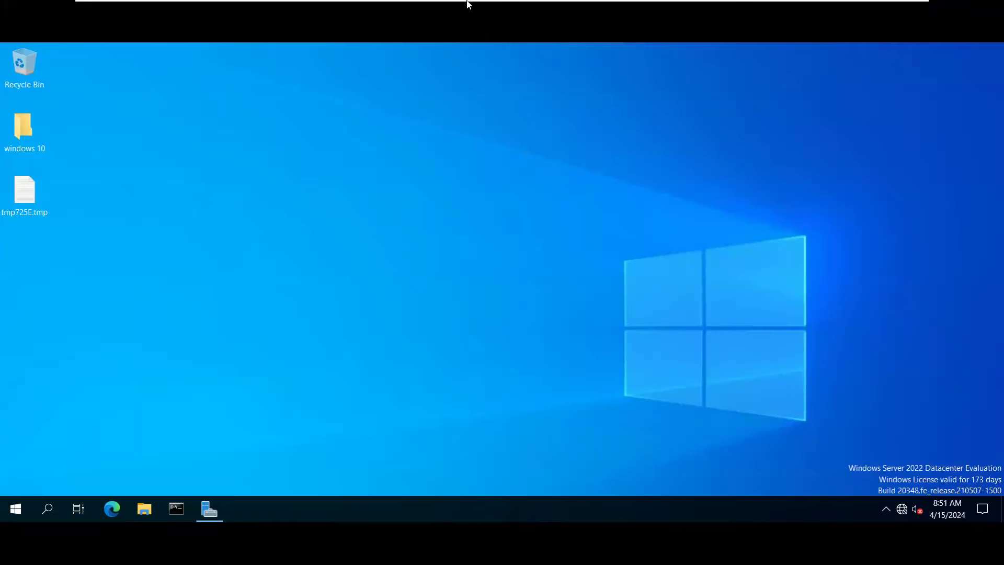
mouse_move(466, 1)
left_click(220, 515)
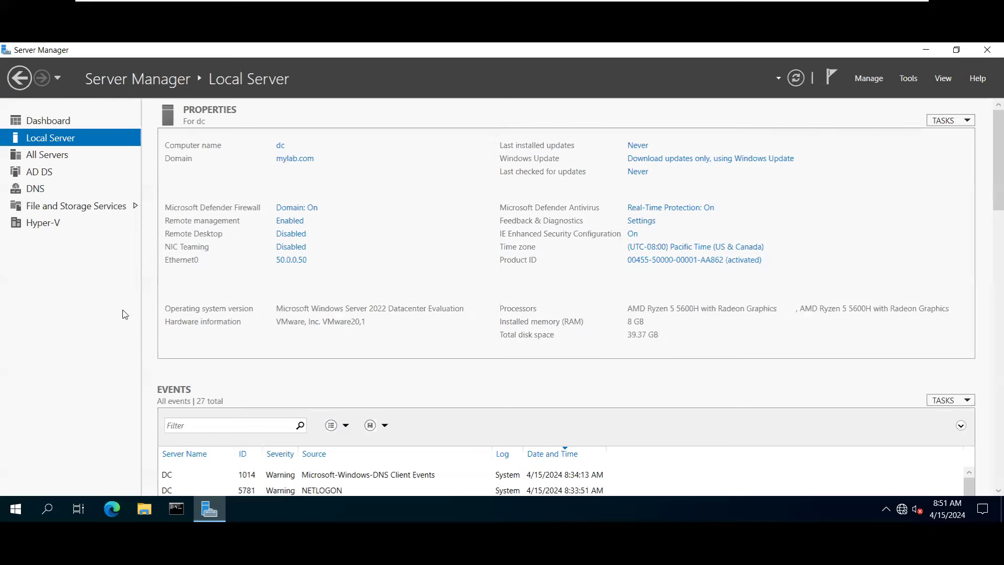
left_click(910, 80)
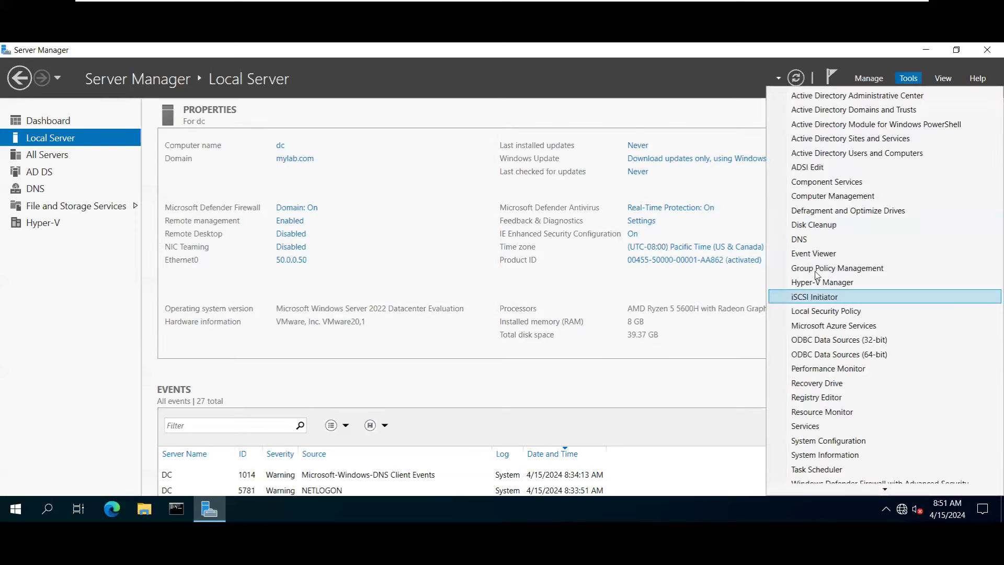
Launch Group Policy Management, enlarge its window and expand the mylab.com forest.
left_click(816, 268)
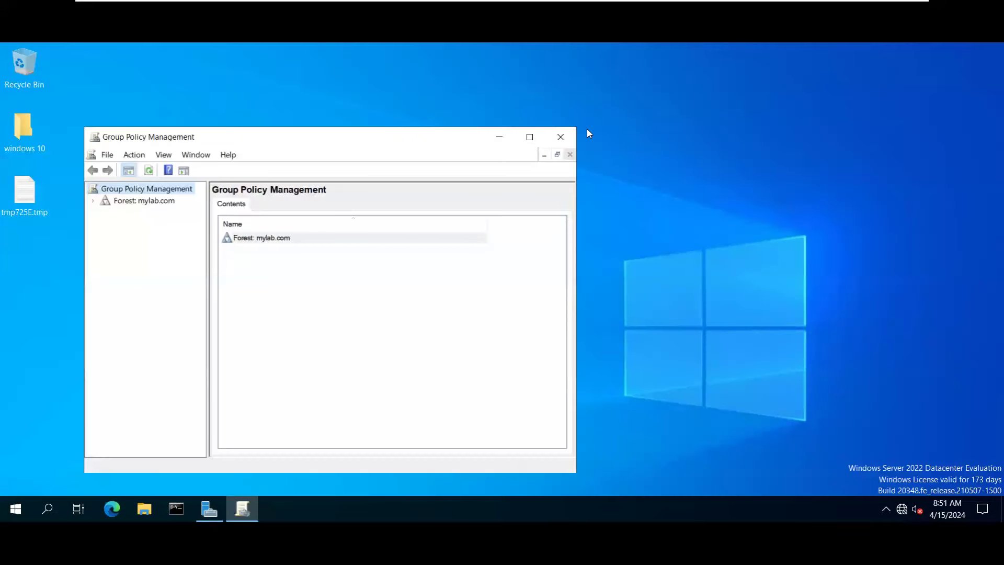
left_click_drag(460, 137, 506, 52)
left_click_drag(620, 390, 777, 462)
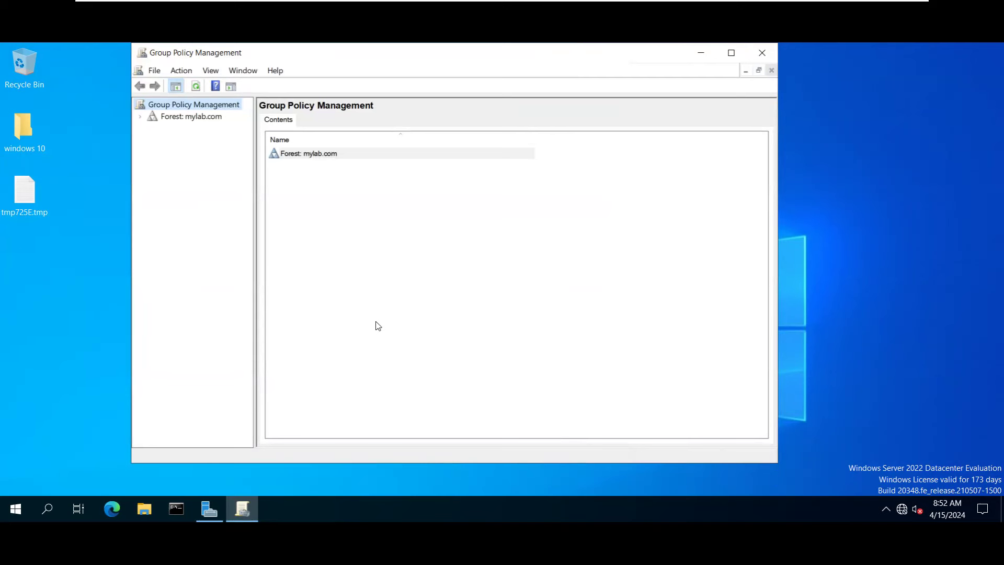
double_click(168, 116)
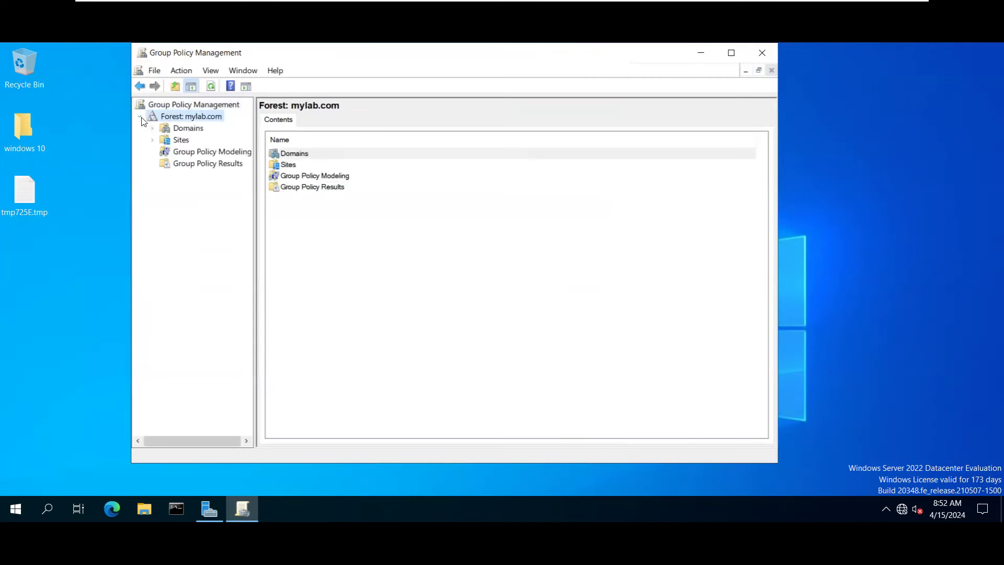
left_click(140, 118)
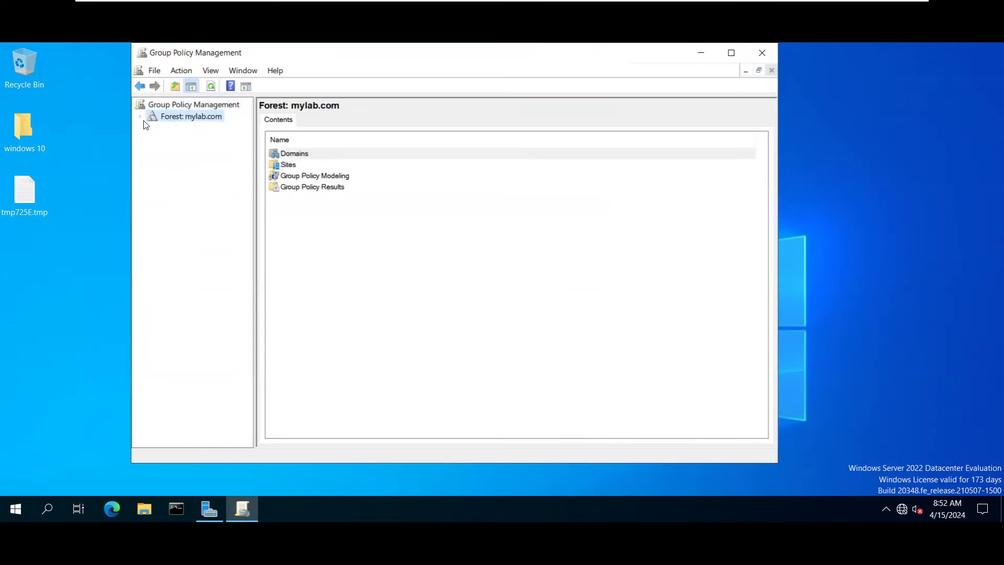
double_click(173, 118)
left_click_drag(254, 206, 328, 217)
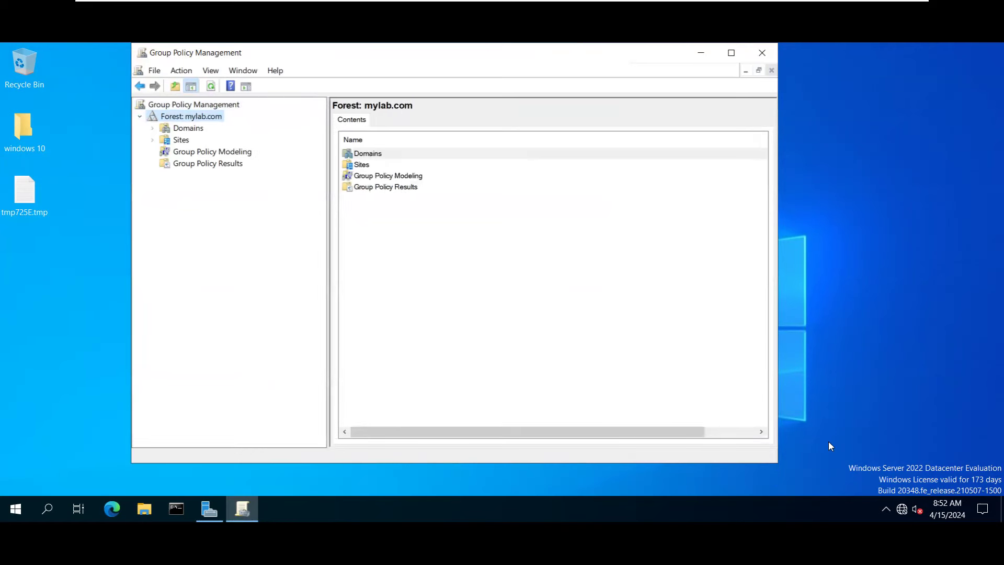
left_click_drag(777, 468, 844, 500)
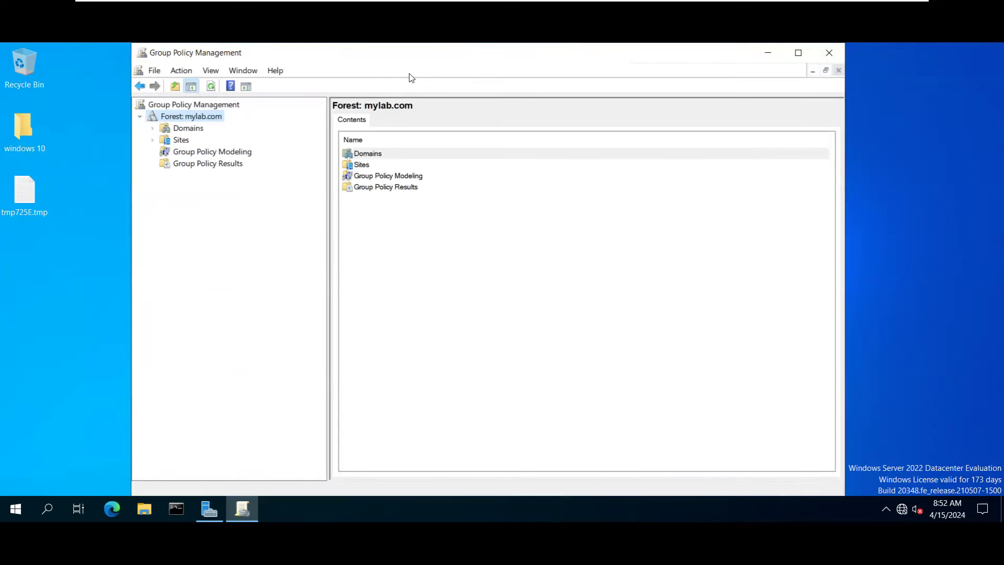
Expand Domains > mylab.com and open the Default Domain Policy link, accepting the warning.
left_click(153, 128)
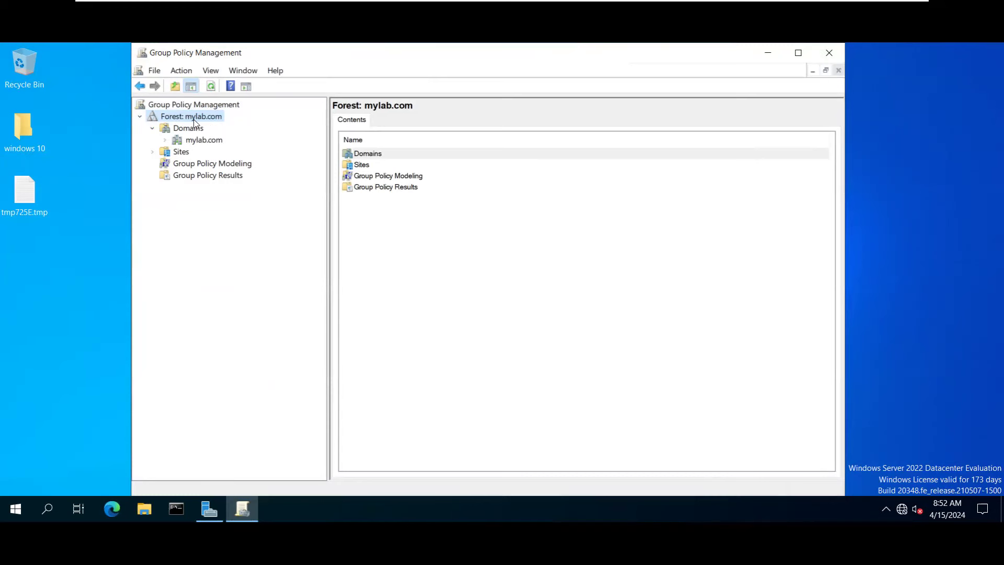
left_click(189, 129)
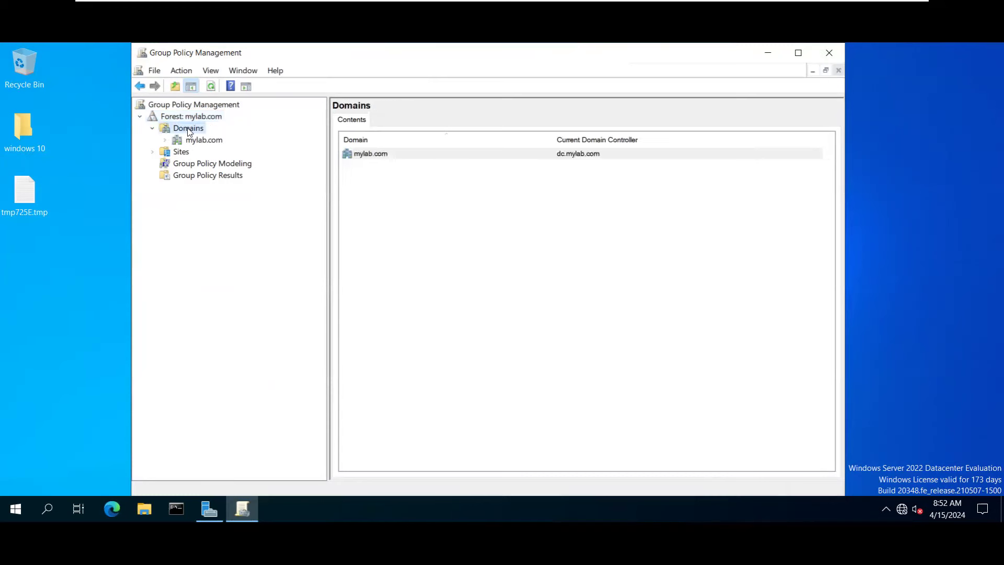
left_click(360, 156)
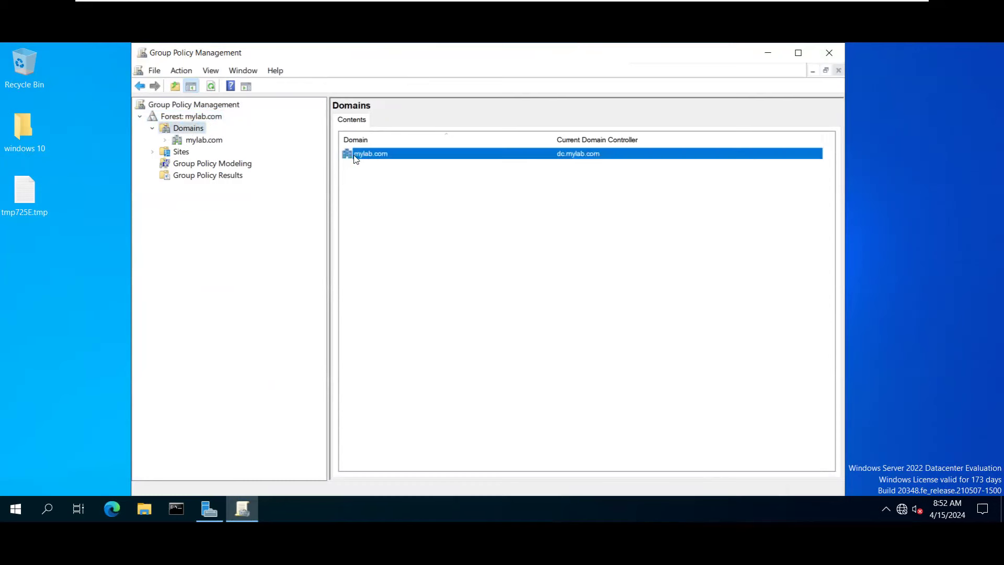
left_click(204, 145)
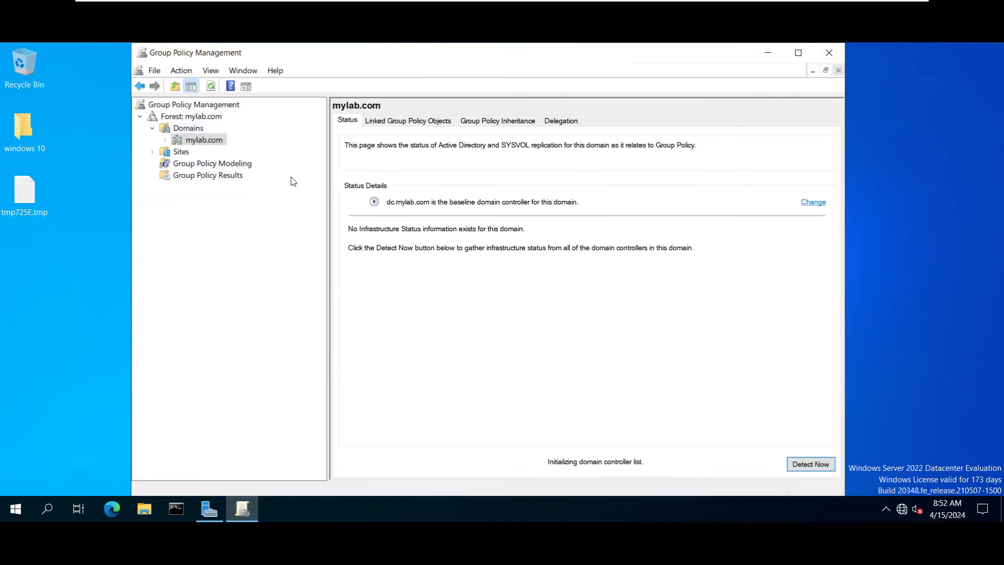
left_click(165, 140)
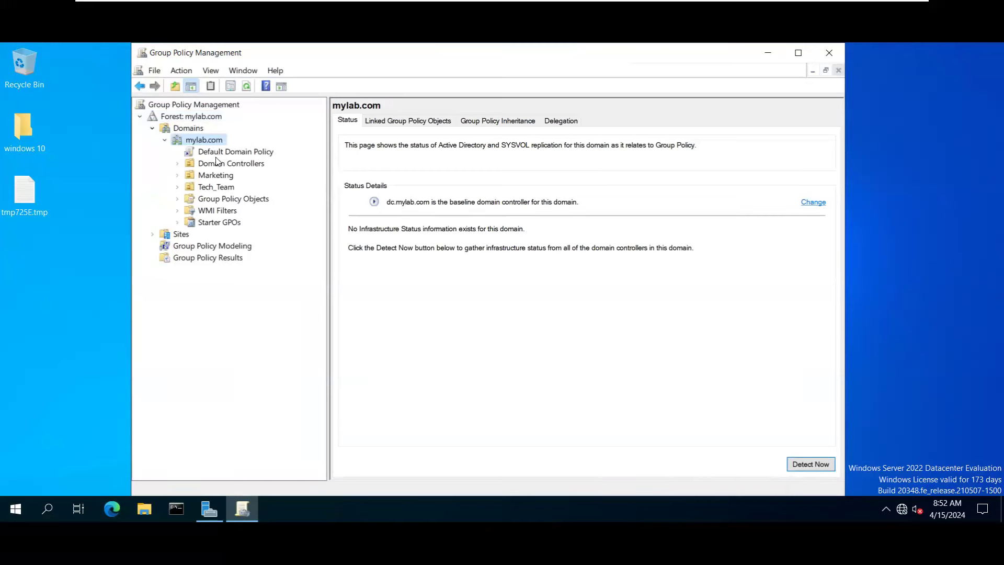
left_click(216, 156)
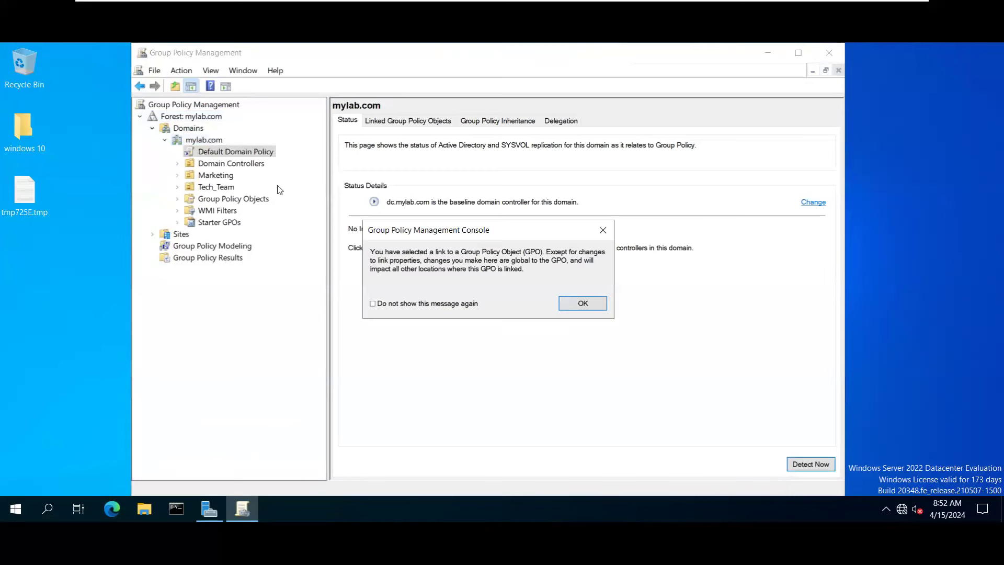
left_click(575, 304)
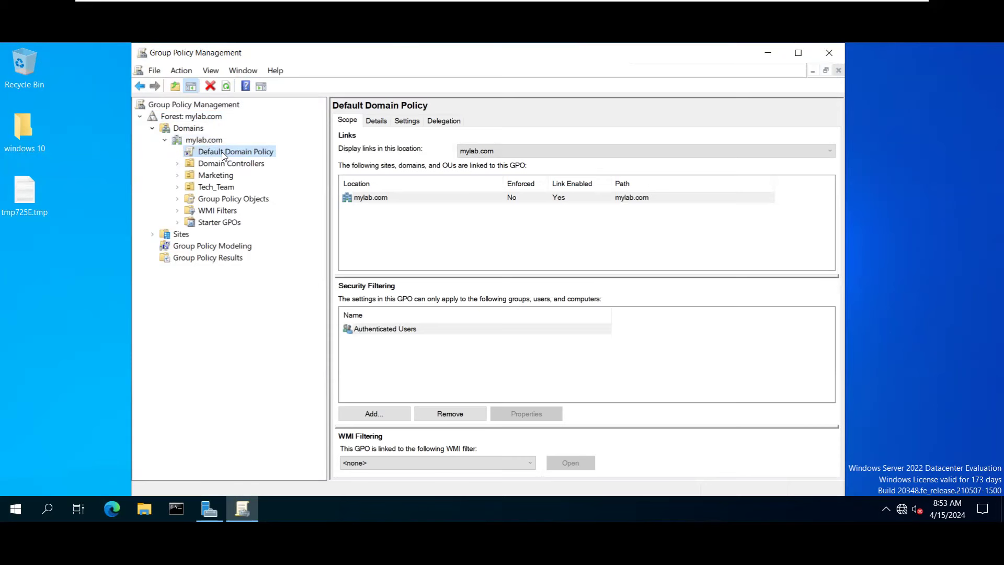
Cancel an accidental rename of Default Domain Policy with Esc, then select the Domain Controllers OU.
left_click(223, 152)
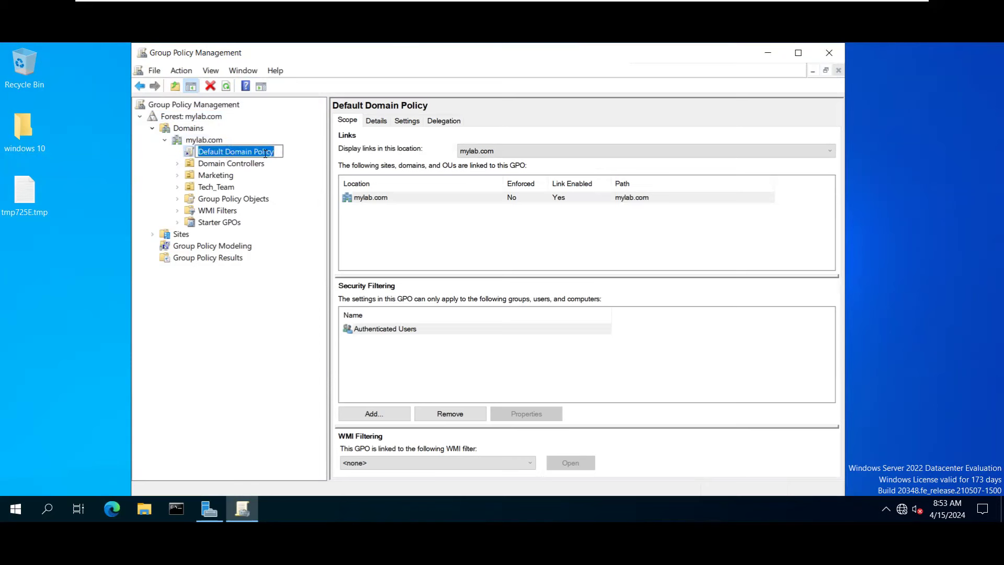
left_click_drag(285, 155, 222, 139)
key("Escape")
left_click(222, 163)
View the Default Domain Controllers Policy scope, widen the tree, and reselect the Domain Controllers OU.
left_click(229, 176)
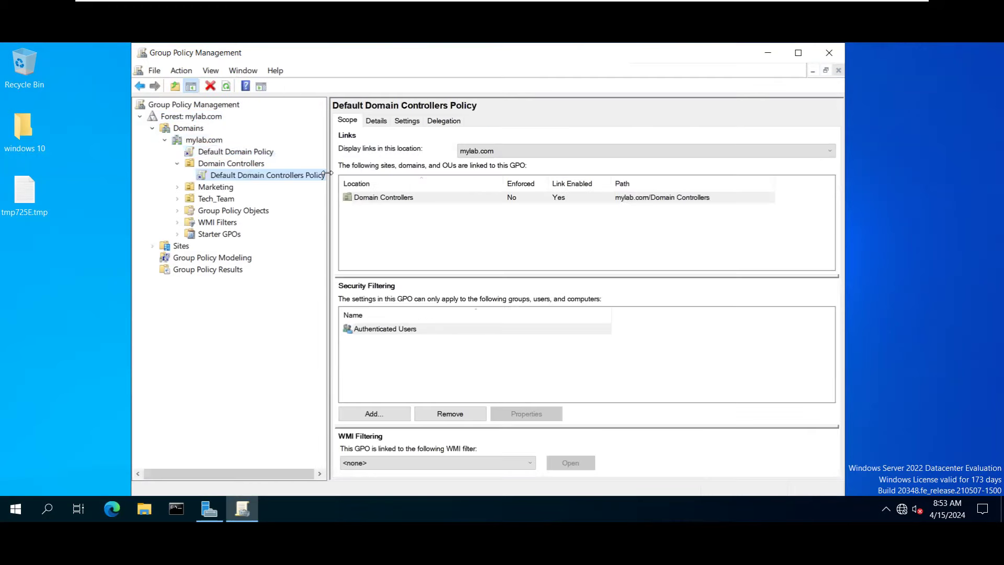
left_click_drag(379, 179, 381, 180)
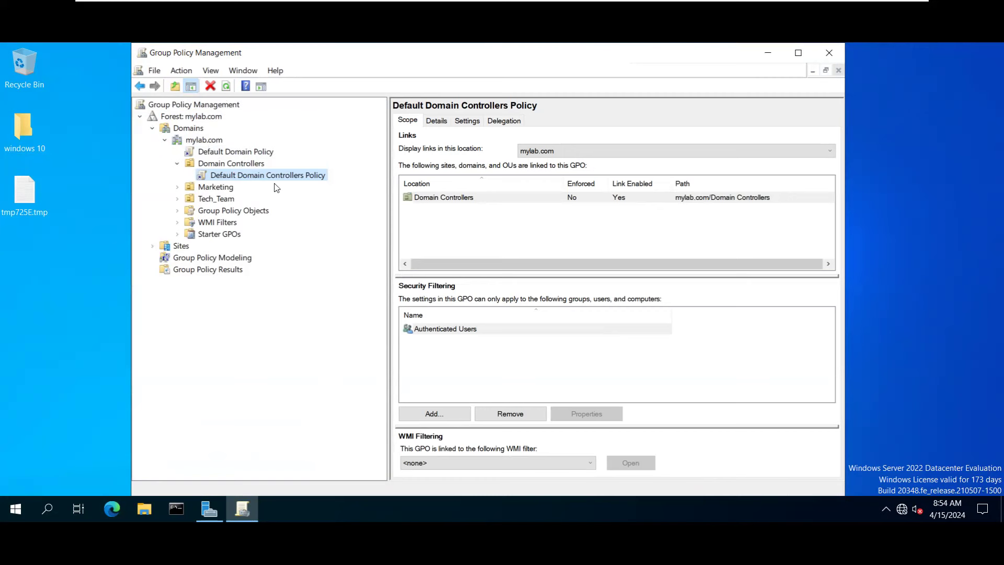
left_click(86, 376)
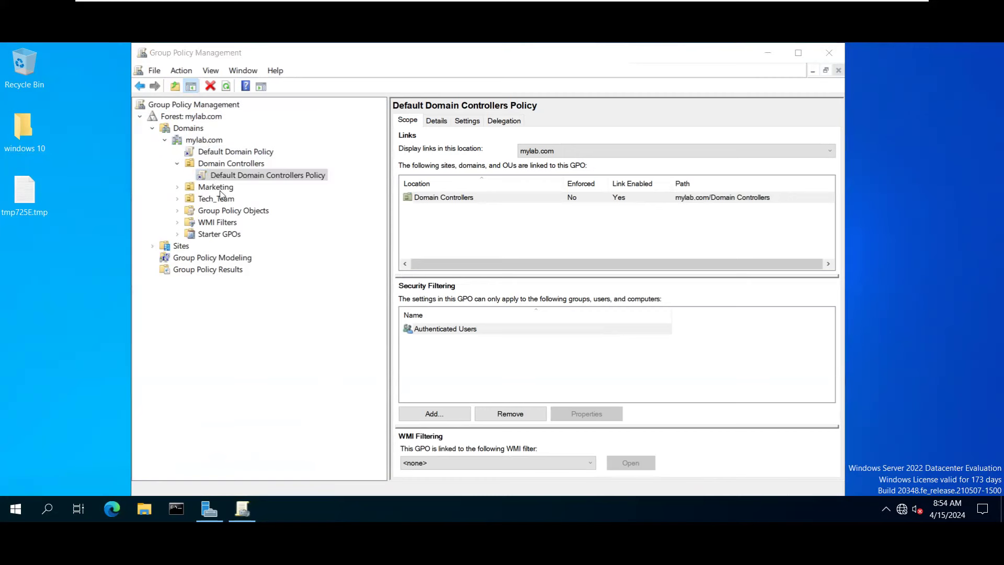
left_click(219, 162)
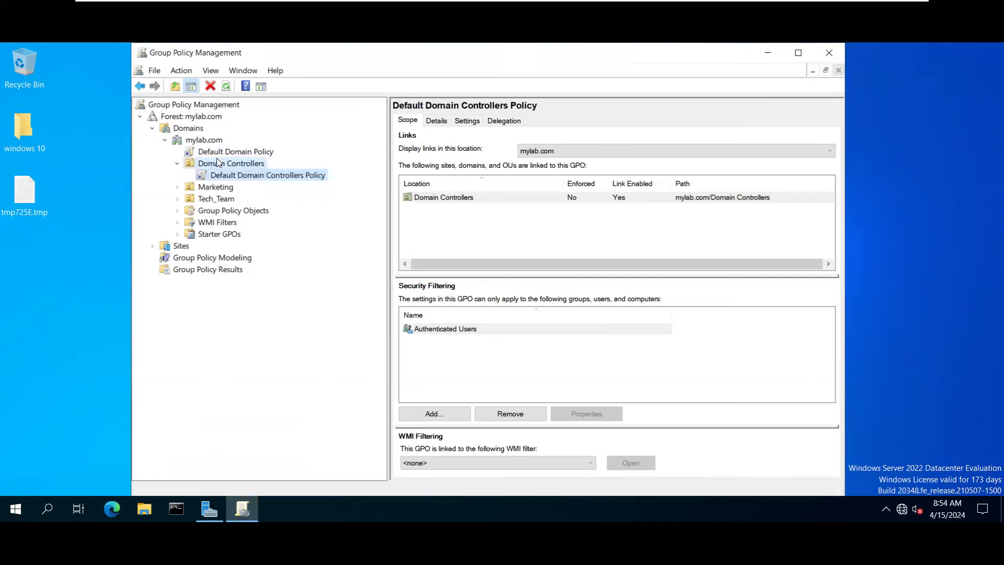
left_click(218, 162)
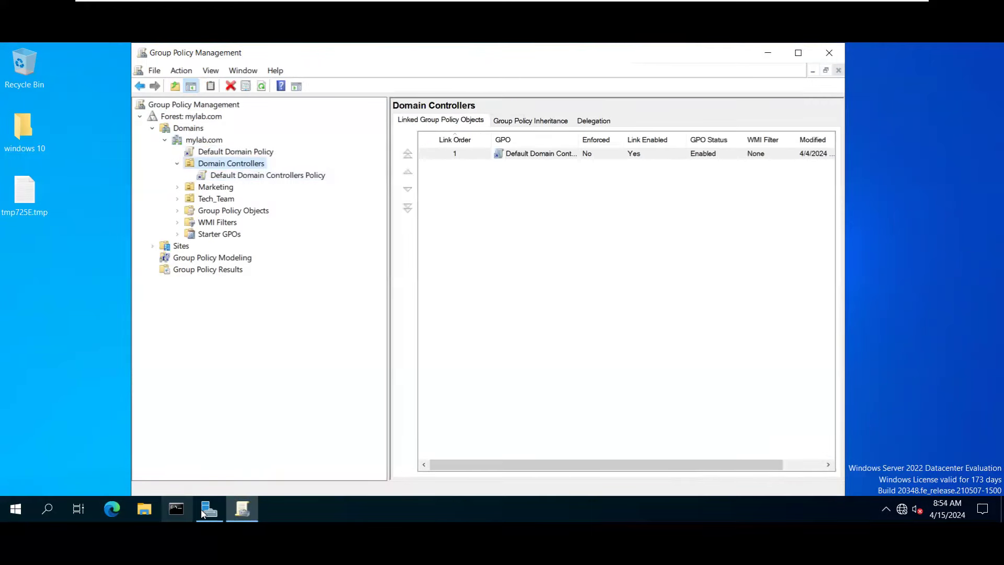
Launch Active Directory Users and Computers from Server Manager's Tools menu and minimize Server Manager.
left_click(204, 511)
left_click(908, 78)
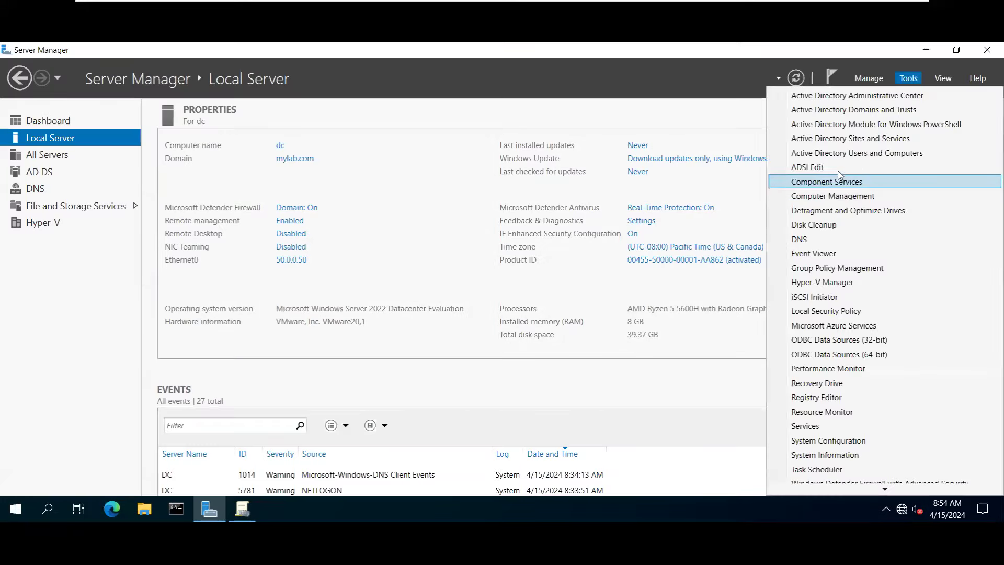
left_click(847, 153)
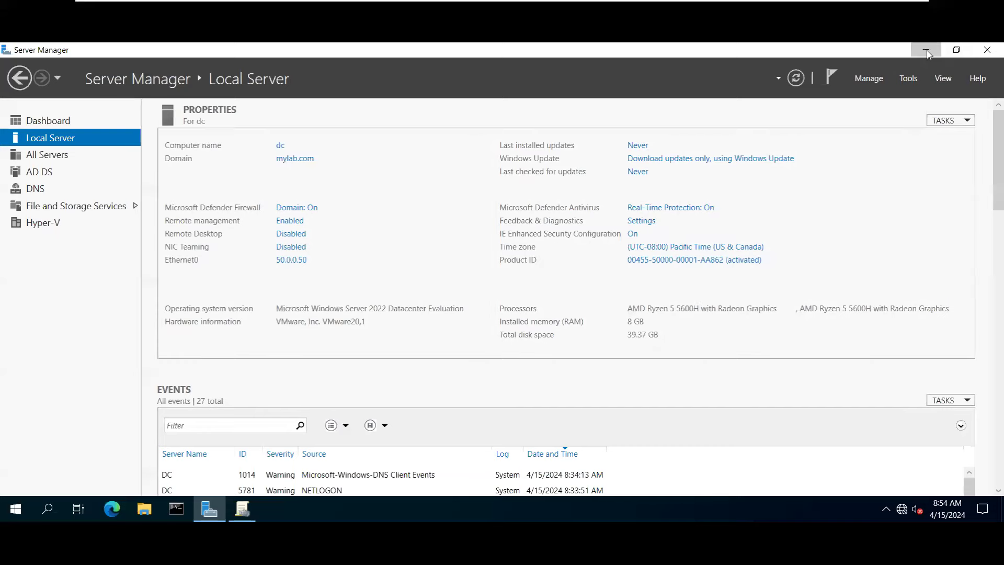
left_click(925, 51)
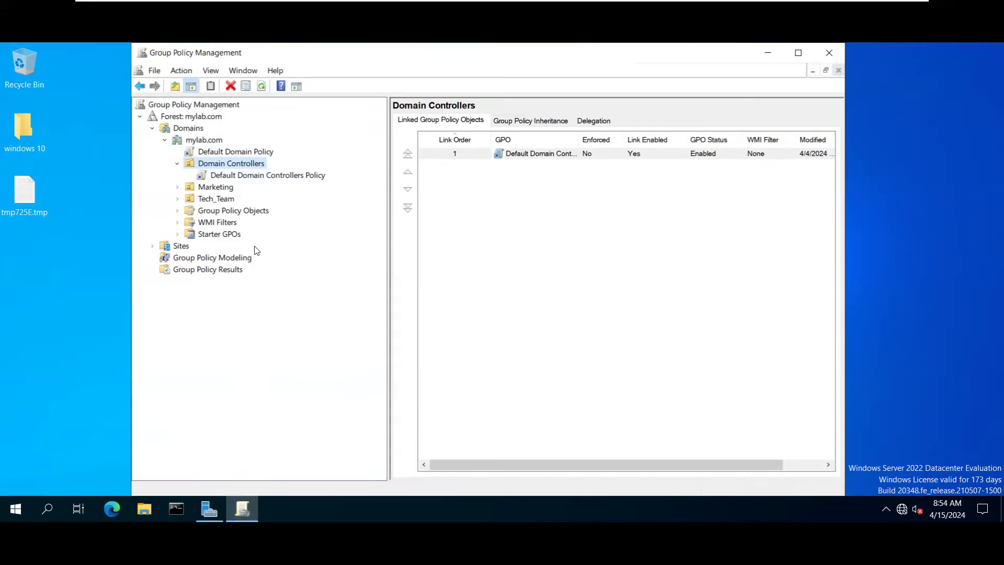
left_click(112, 271)
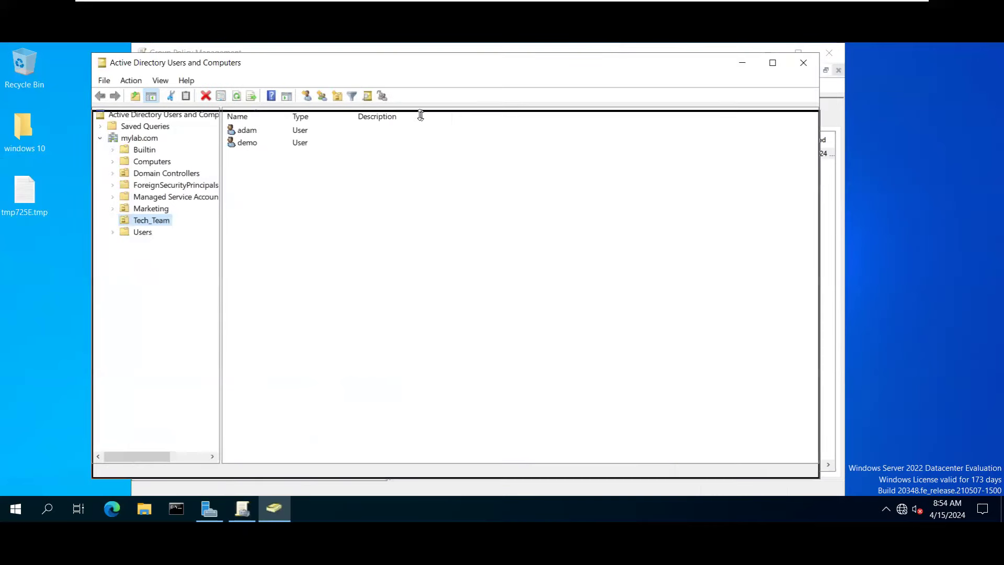
List domain controllers ADC1 and DC in ADUC, then view Default Domain Controllers Policy and Marketing in GPMC.
left_click_drag(410, 63, 411, 120)
left_click_drag(514, 191, 675, 159)
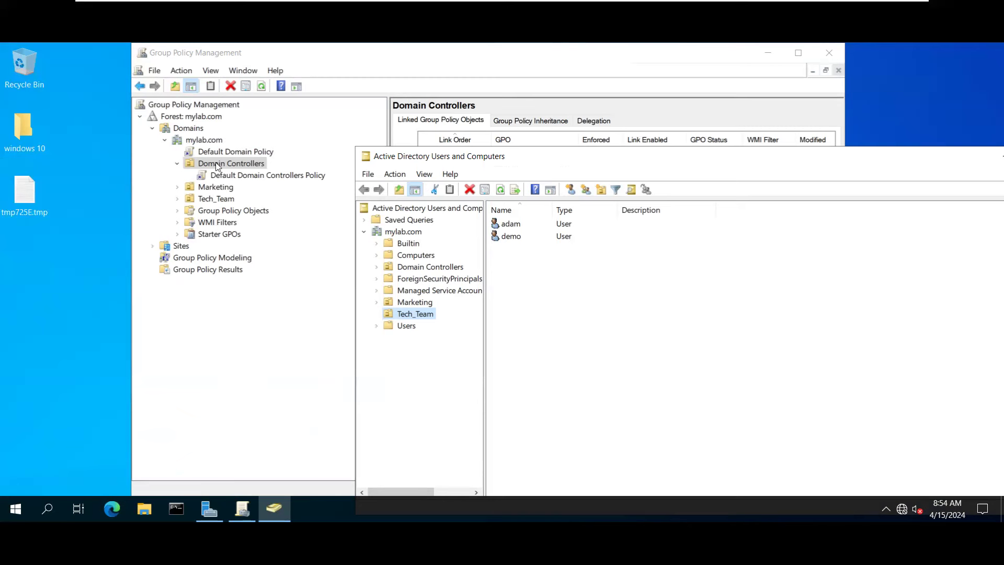
left_click(419, 267)
left_click_drag(555, 257, 511, 214)
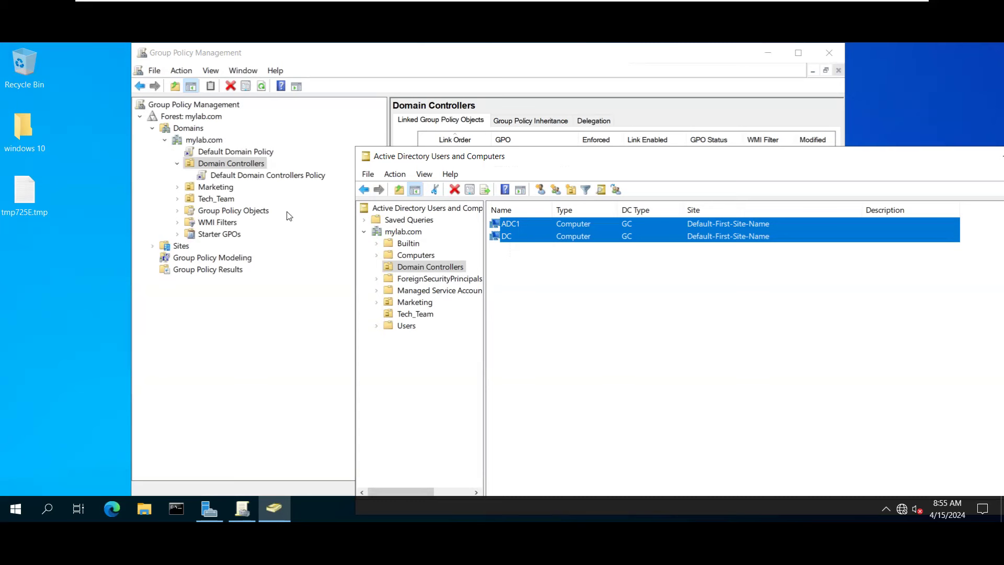
left_click(262, 177)
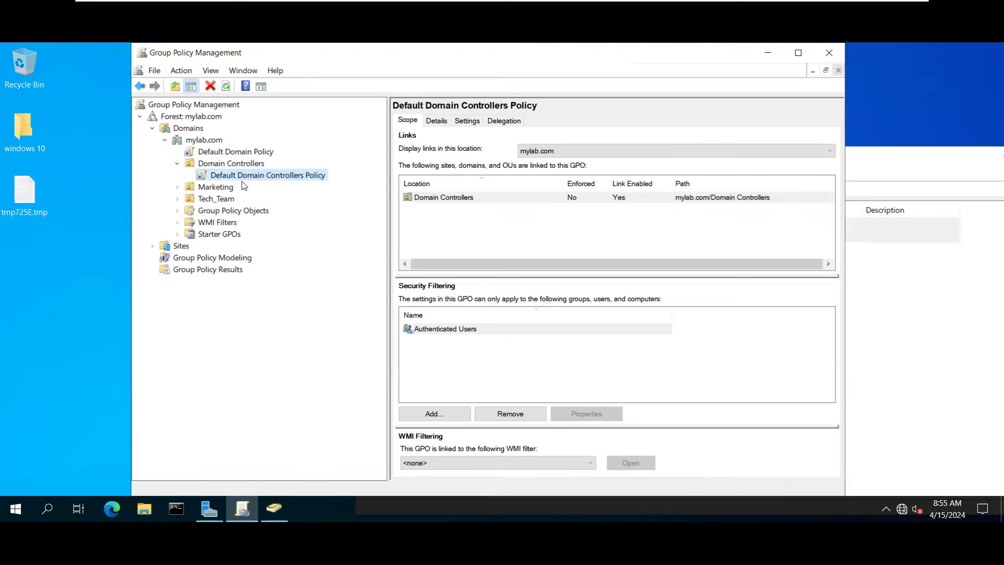
left_click(210, 188)
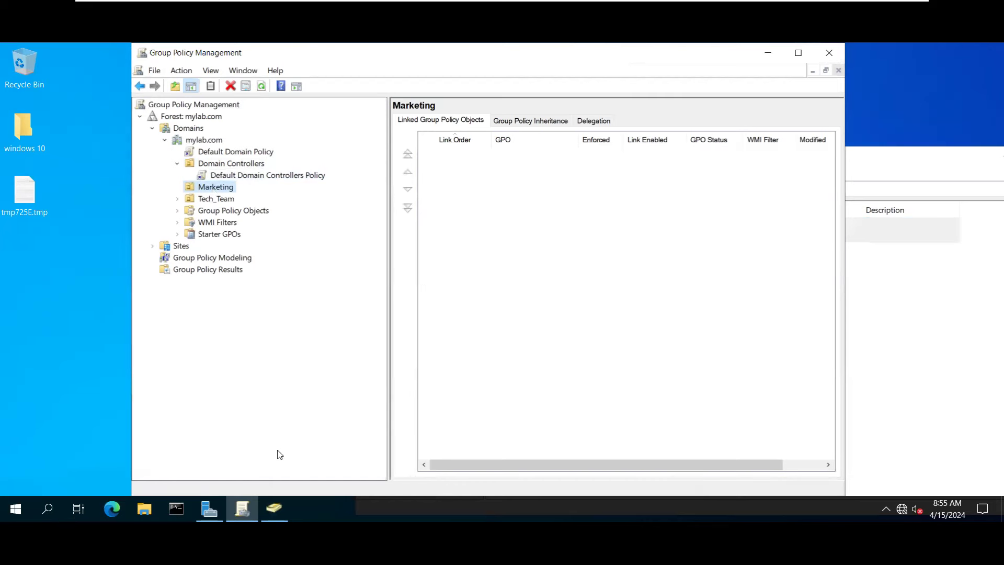
Review the five objects in ADUC's Marketing OU, then minimize Active Directory Users and Computers.
left_click(274, 508)
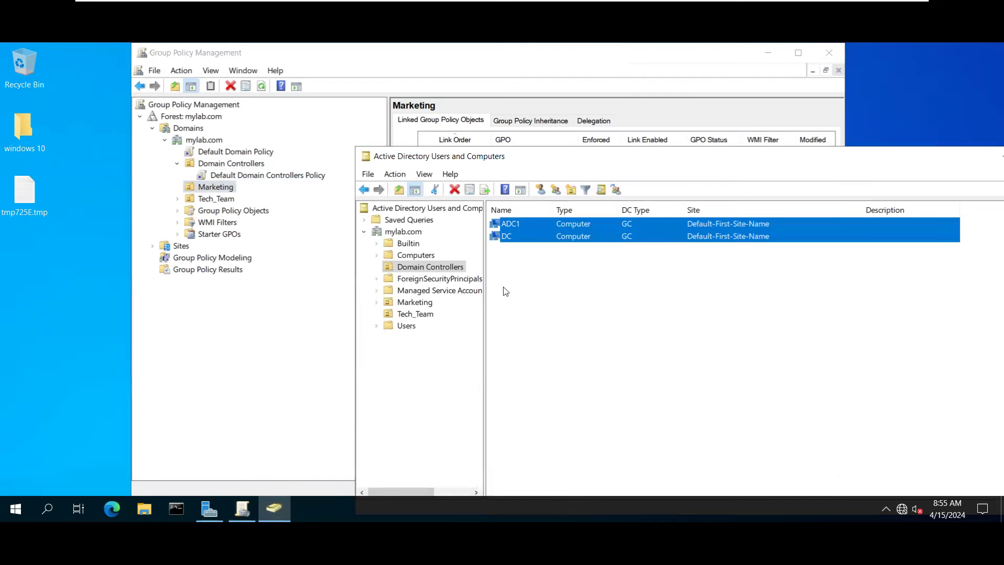
left_click_drag(521, 159, 443, 121)
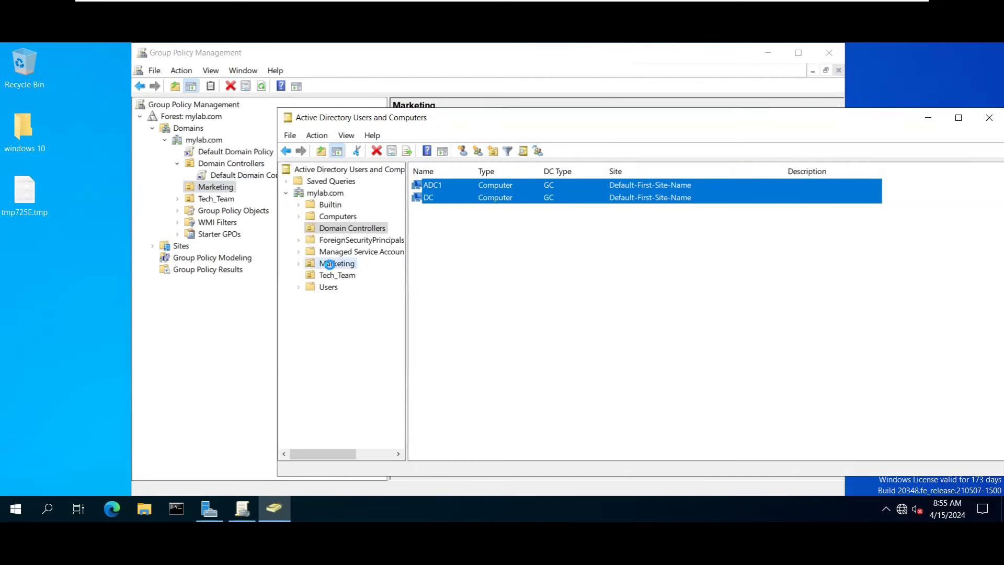
left_click(329, 264)
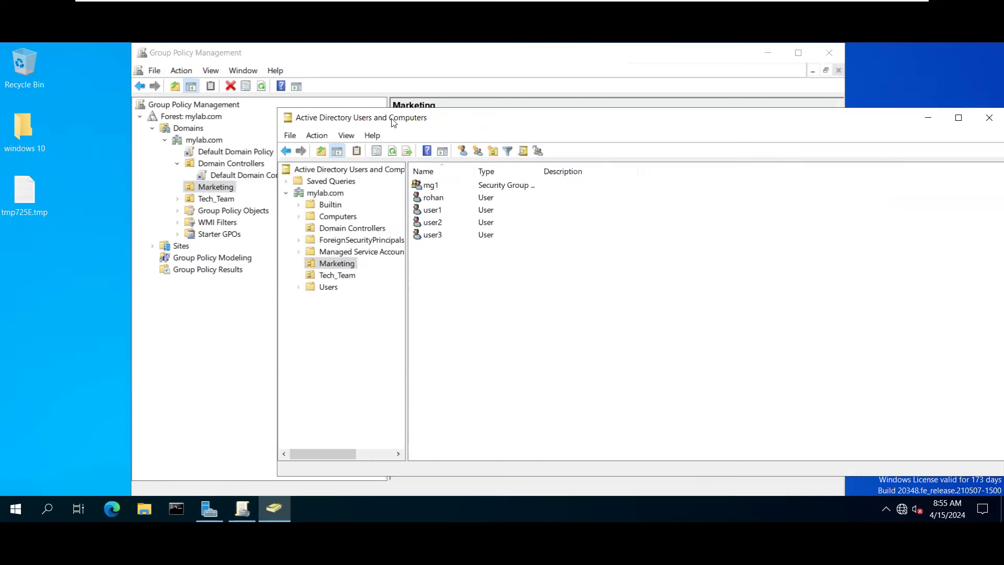
left_click(343, 265)
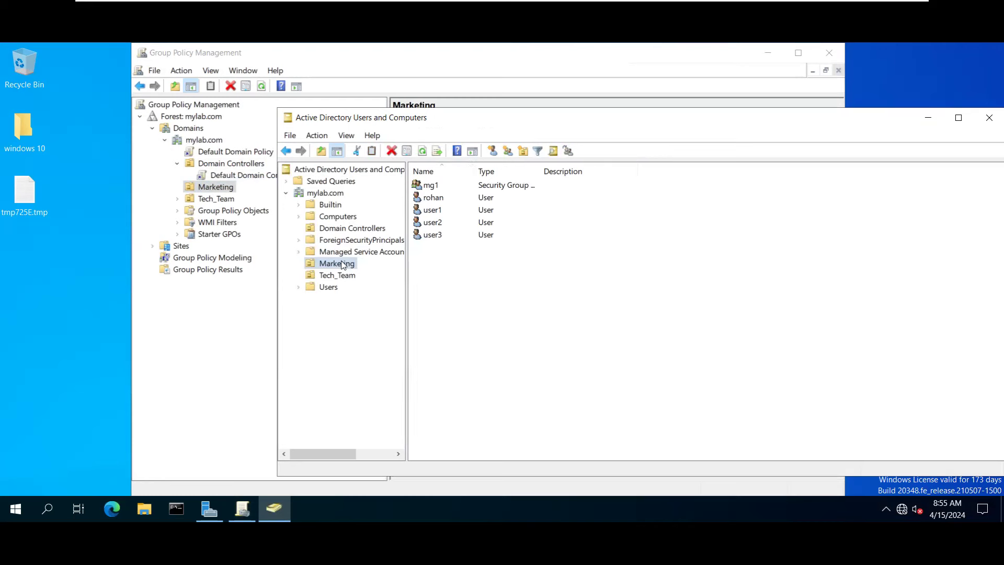
left_click_drag(474, 270, 408, 164)
left_click(520, 265)
left_click_drag(520, 265, 445, 224)
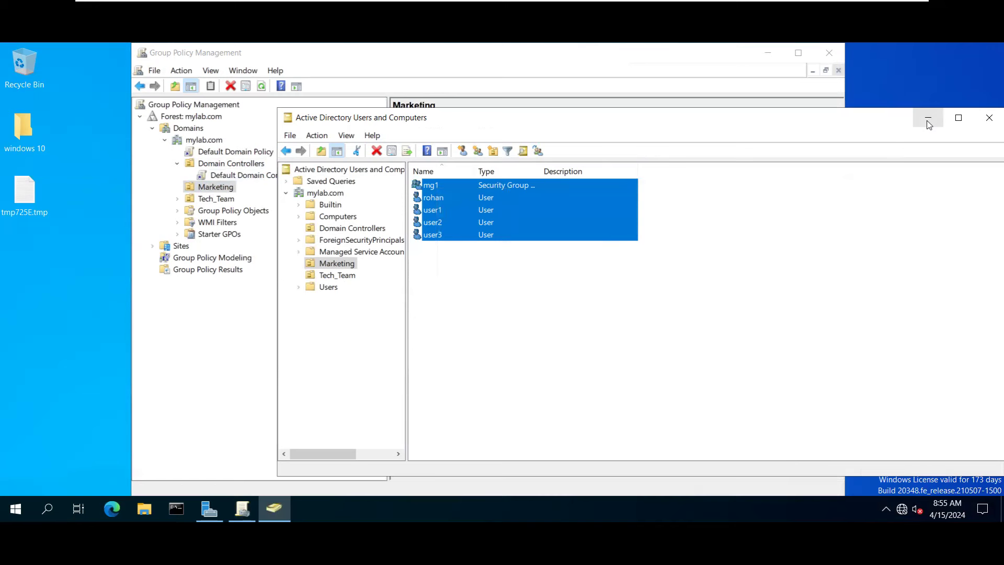
left_click_drag(519, 271, 448, 180)
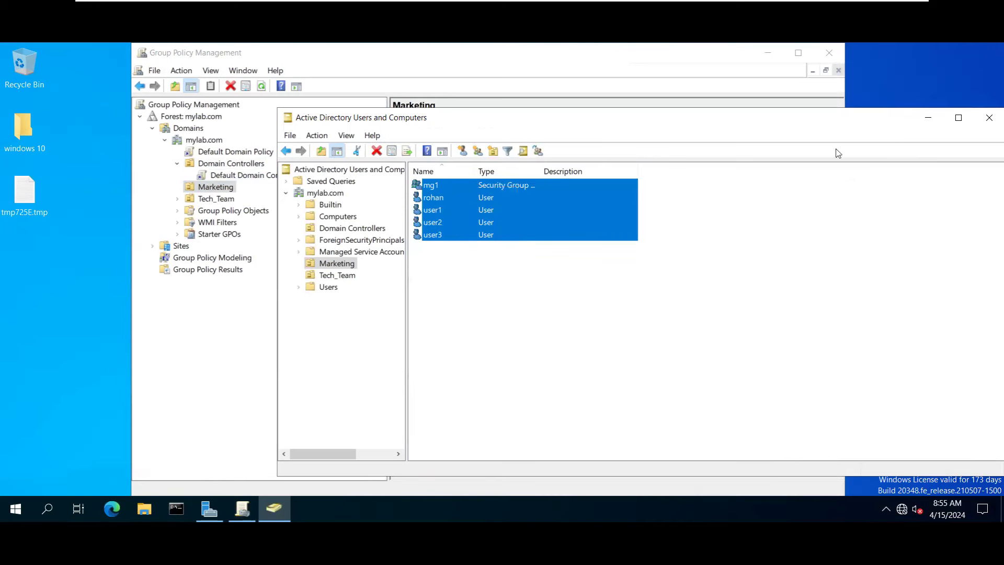
left_click(926, 121)
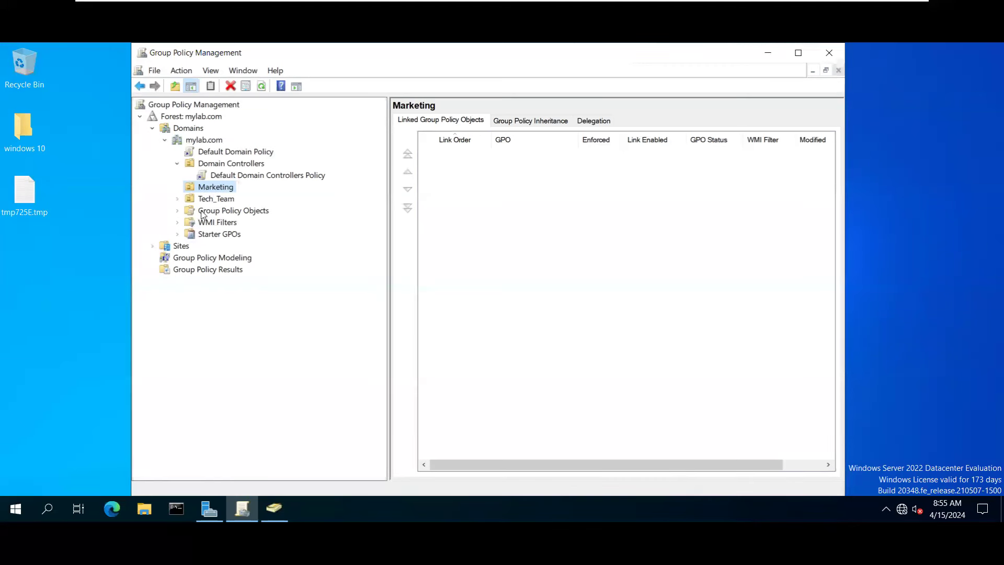
Expand Group Policy Objects and start a new GPO, then cancel its creation.
double_click(256, 211)
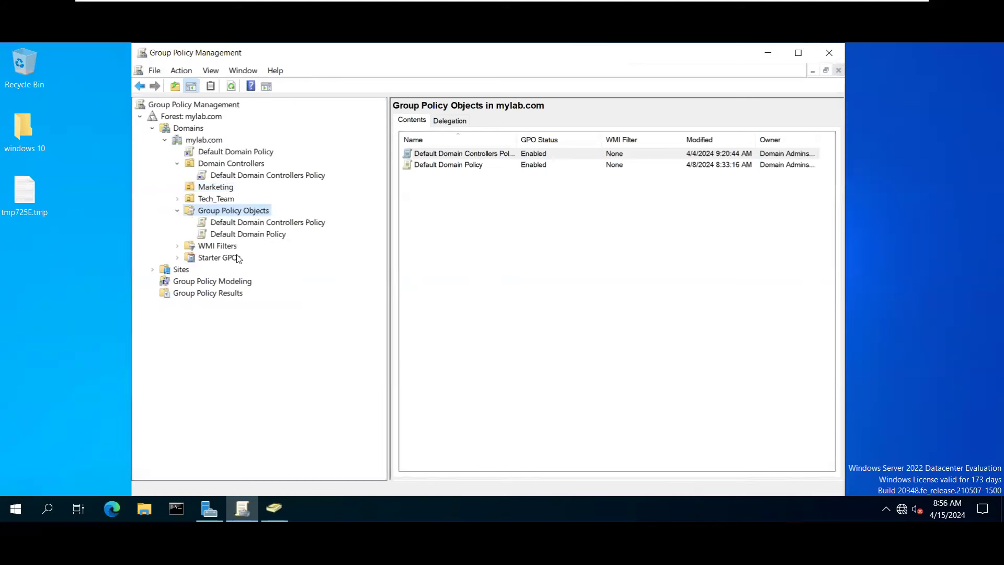
right_click(250, 212)
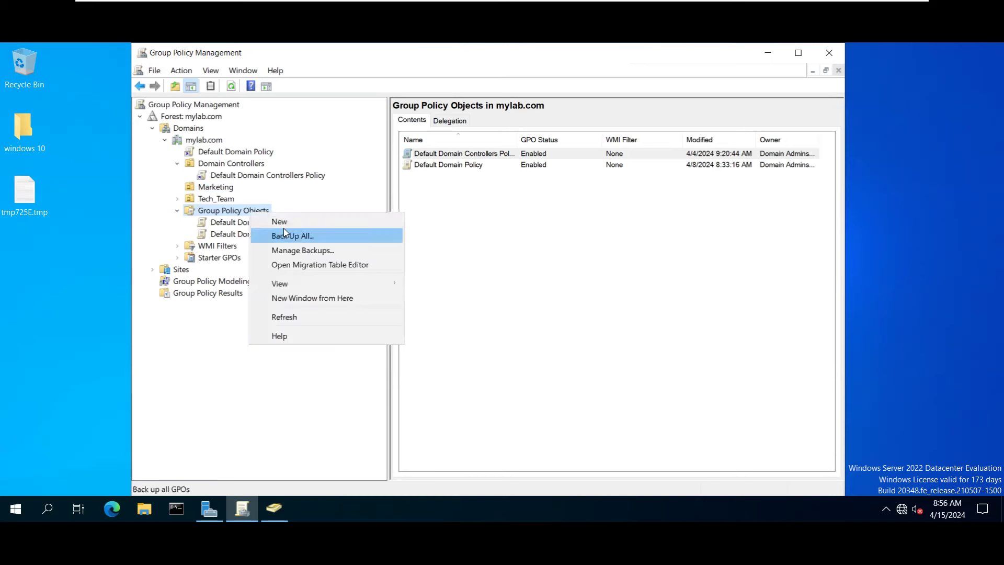
left_click(277, 220)
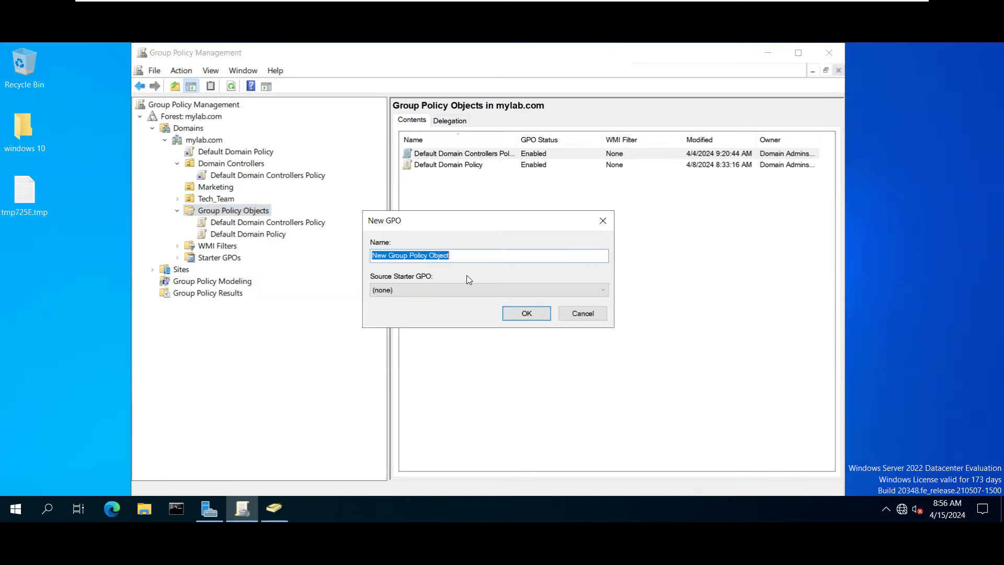
left_click(581, 314)
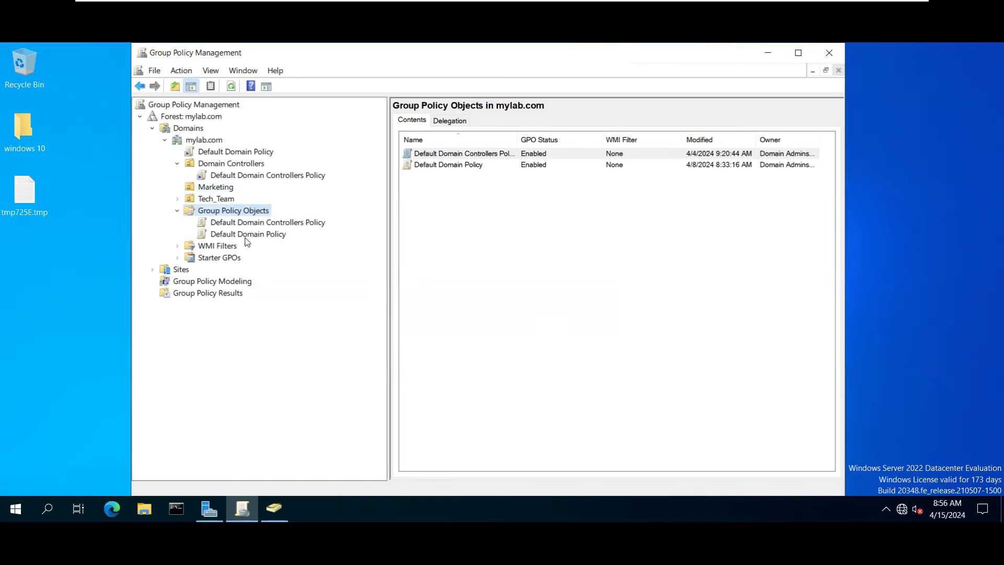
Open Default Domain Controllers Policy, make SYSVOL permissions consistent, and view its Details tab.
left_click(236, 222)
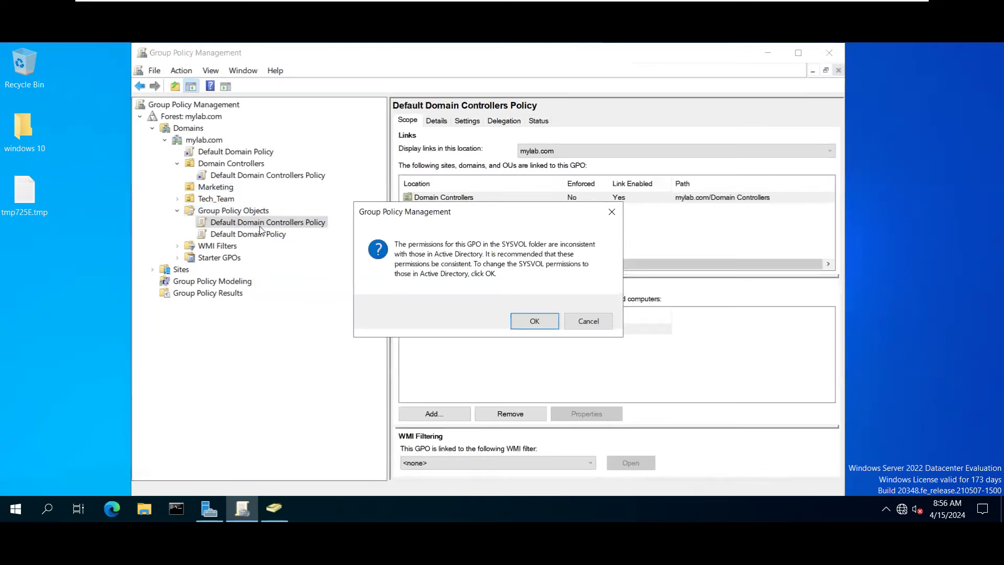
left_click(521, 317)
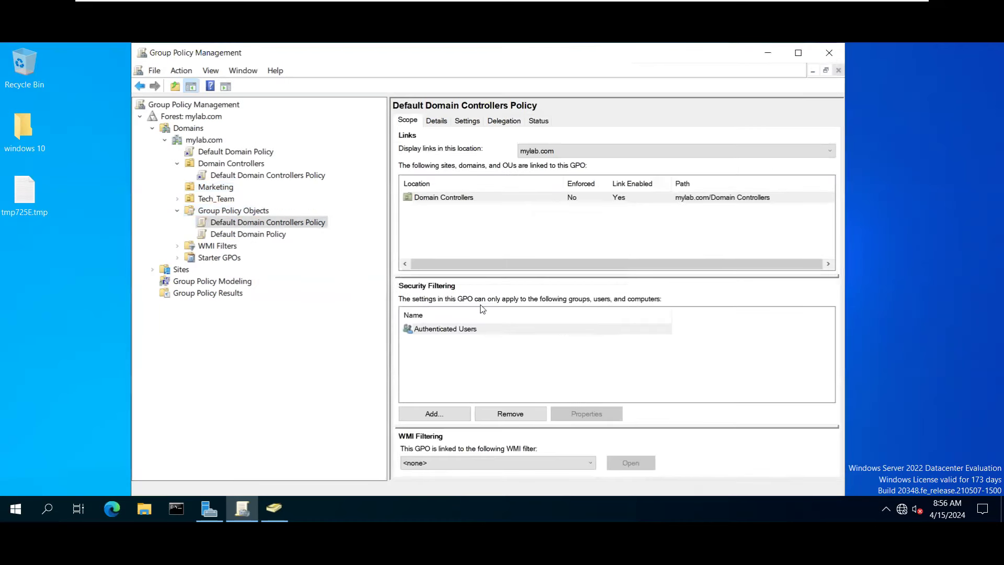
left_click(232, 164)
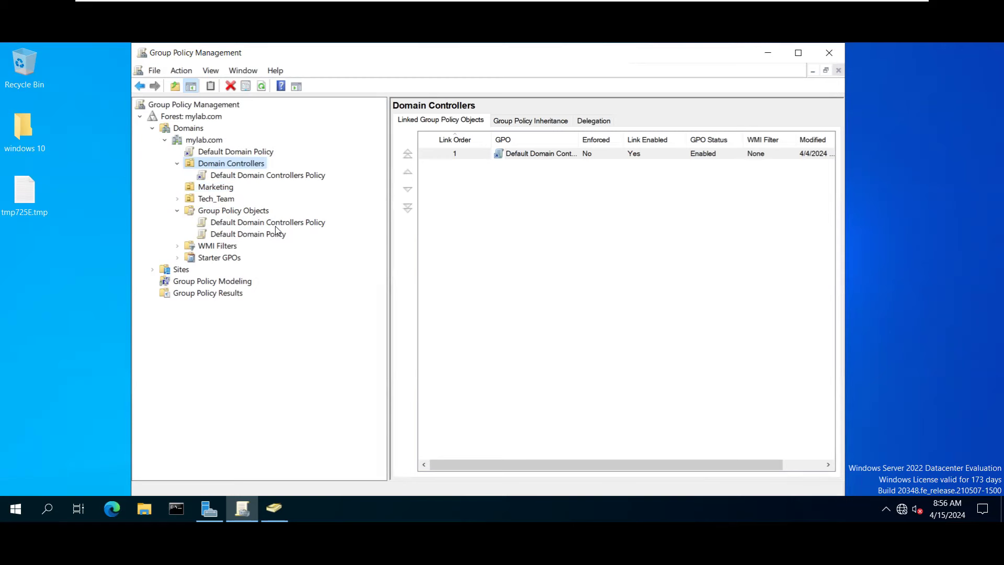
left_click(233, 224)
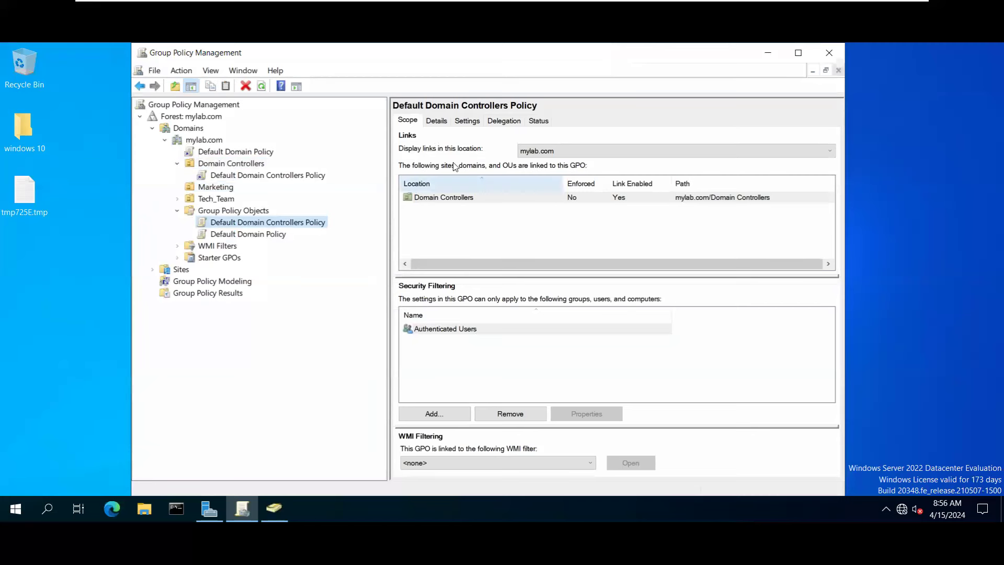
left_click(436, 121)
left_click(413, 123)
left_click(430, 121)
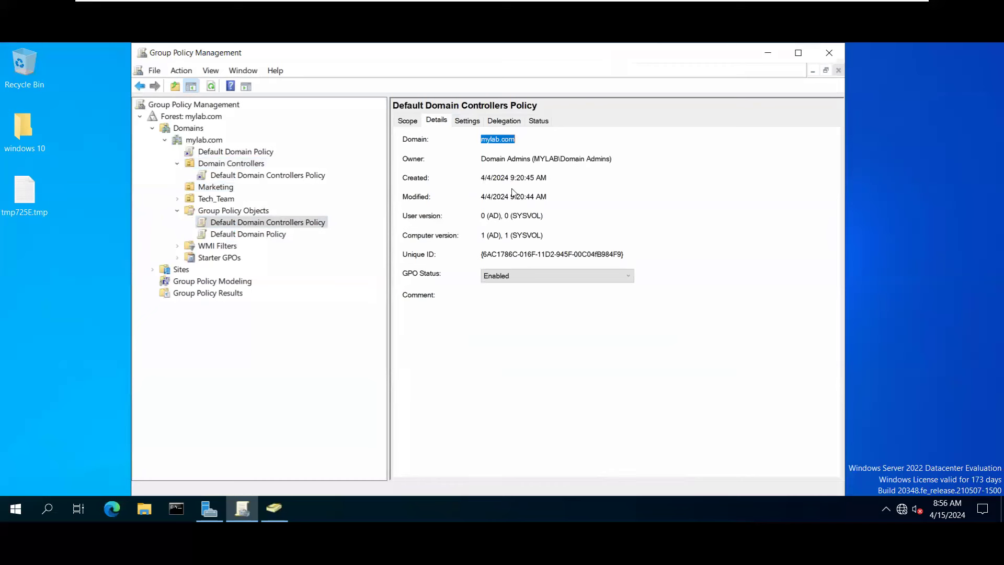
Generate the policy's settings report, adding about:security_mmc.exe to trusted sites so it loads.
left_click(467, 120)
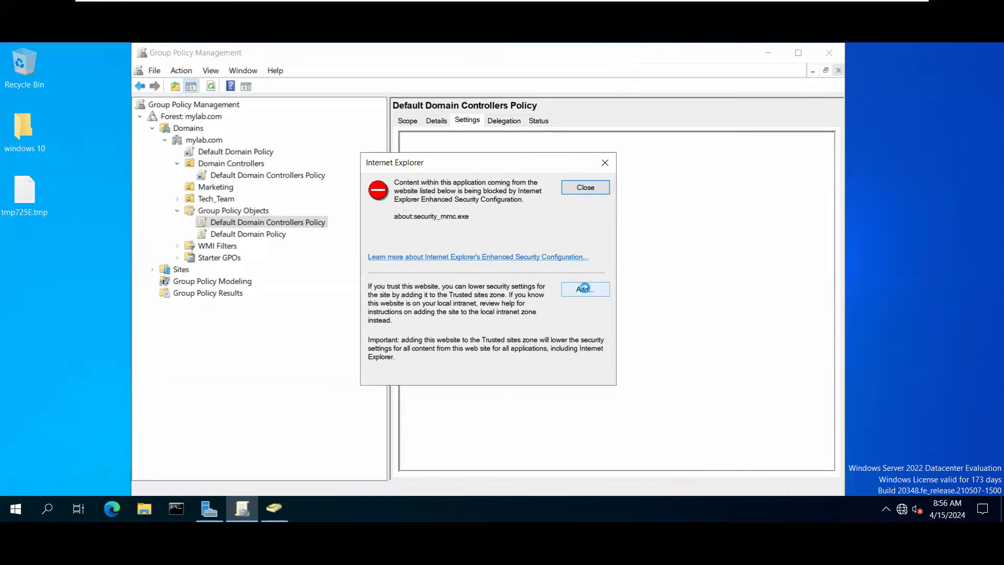
left_click(585, 289)
left_click(579, 242)
left_click(578, 370)
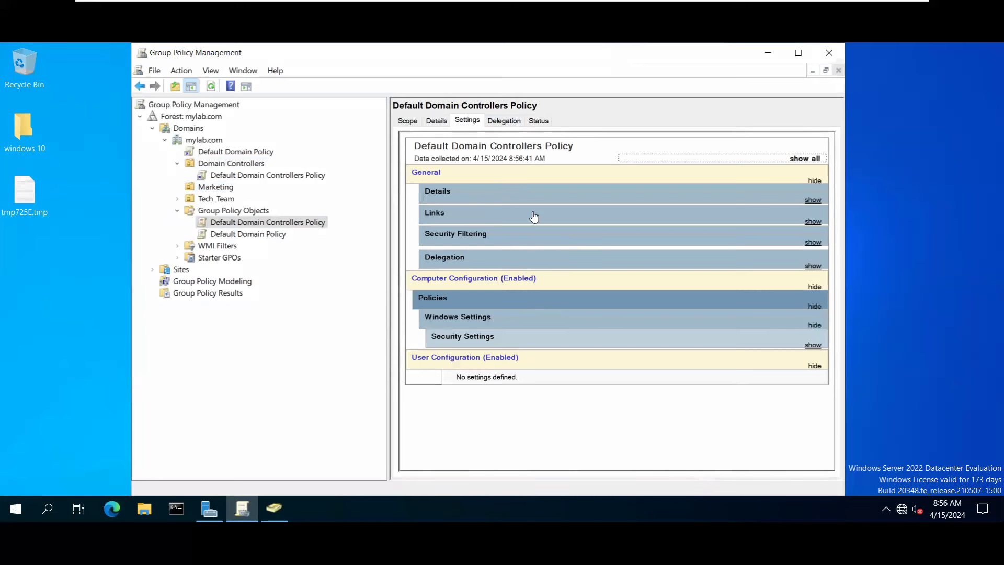
Inspect the report's Details section, noting domain mylab.com and owner Domain Admins, then collapse it.
left_click(444, 196)
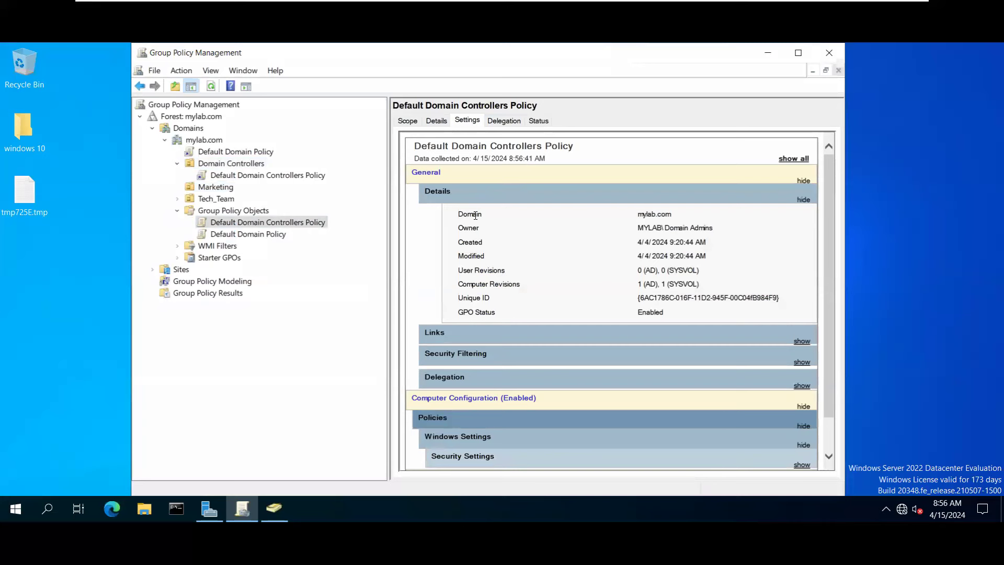
left_click_drag(459, 214, 656, 214)
left_click_drag(666, 228, 712, 229)
left_click(711, 229)
left_click(803, 199)
left_click(801, 181)
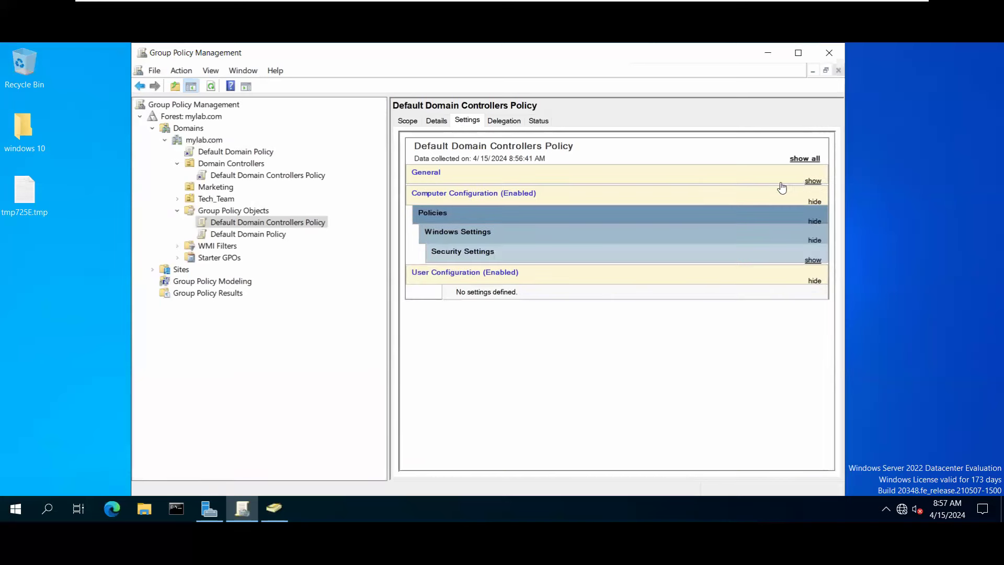
left_click(809, 180)
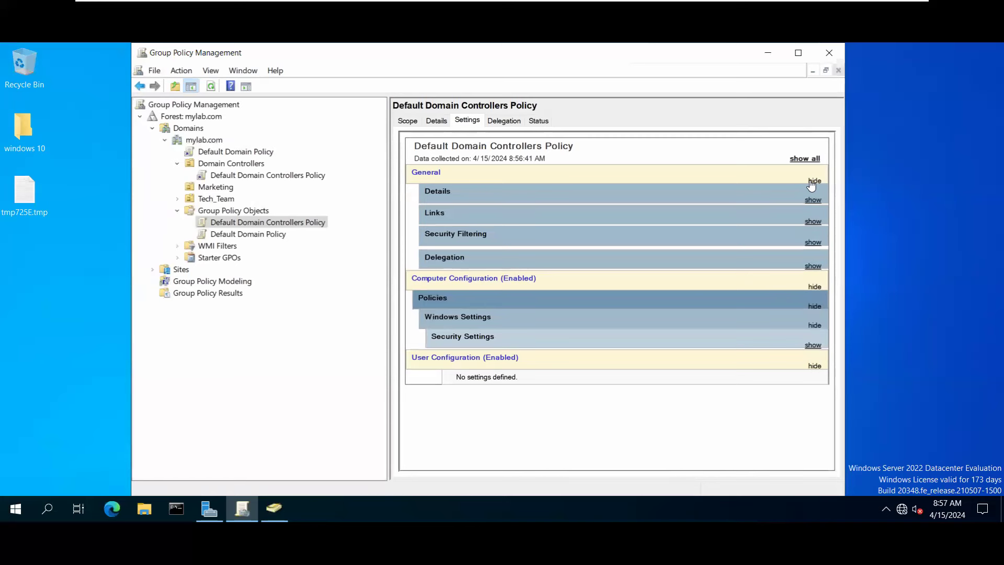
left_click(805, 181)
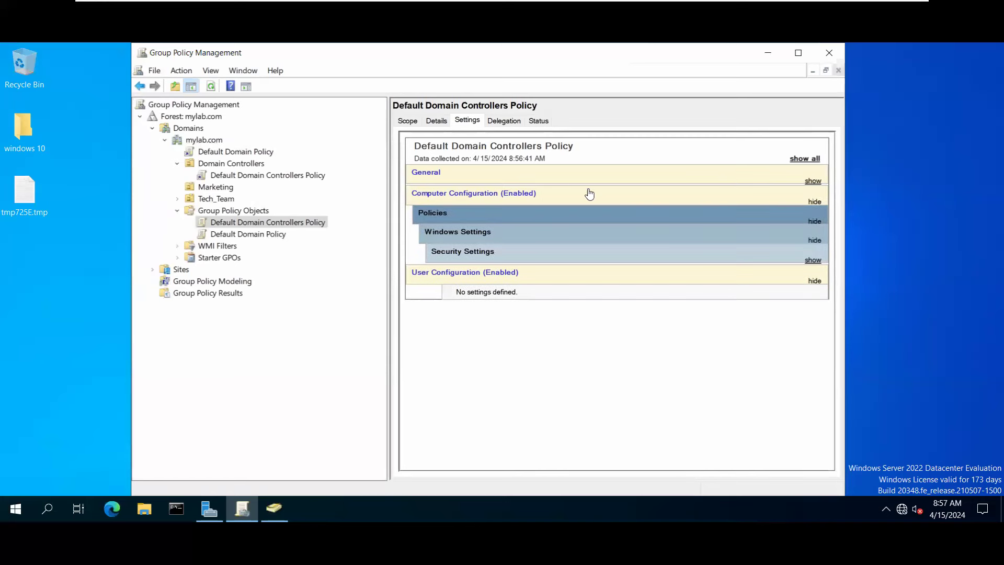
Expand General to review Security Filtering and Delegation permissions, then collapse the sections.
left_click(438, 177)
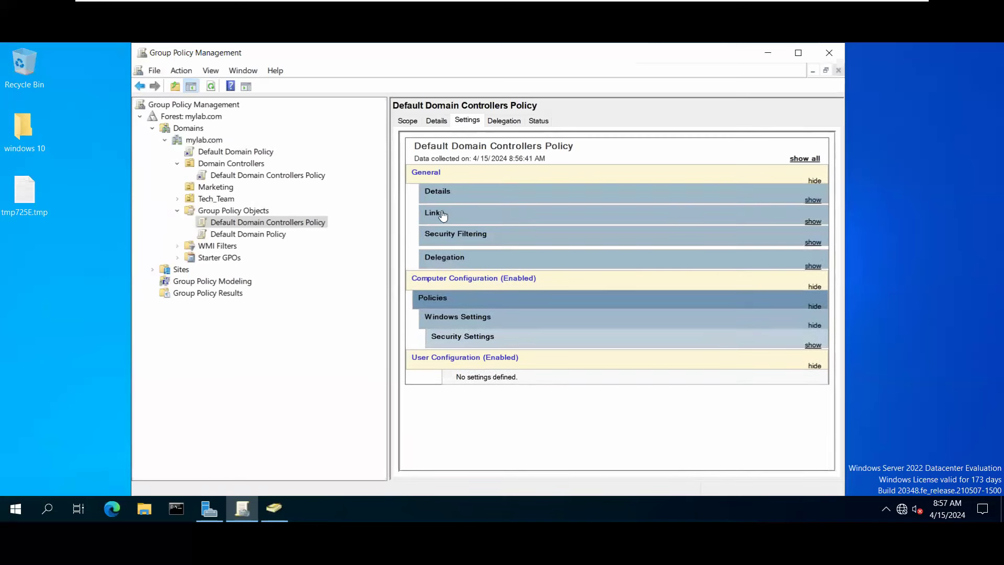
left_click(453, 236)
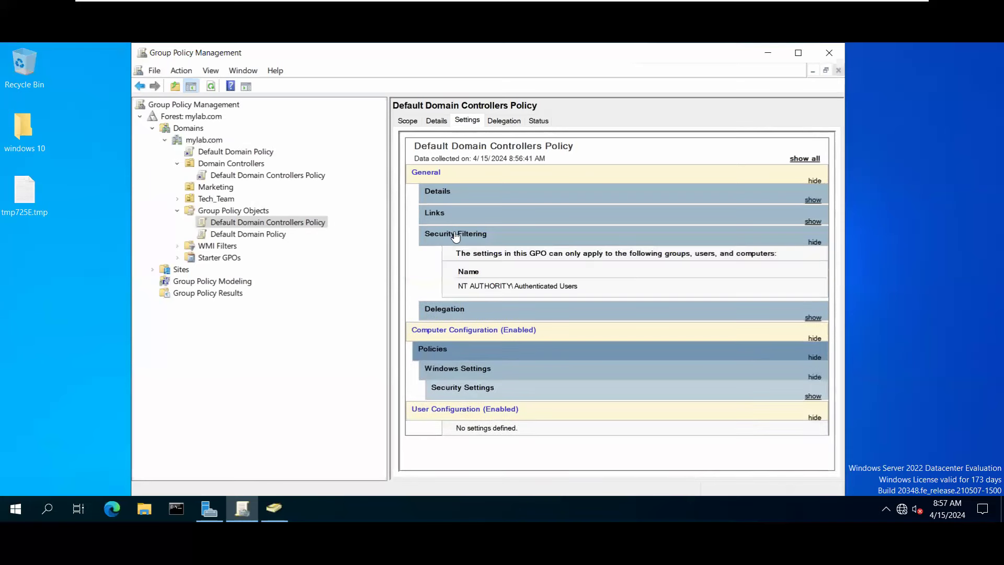
left_click(439, 317)
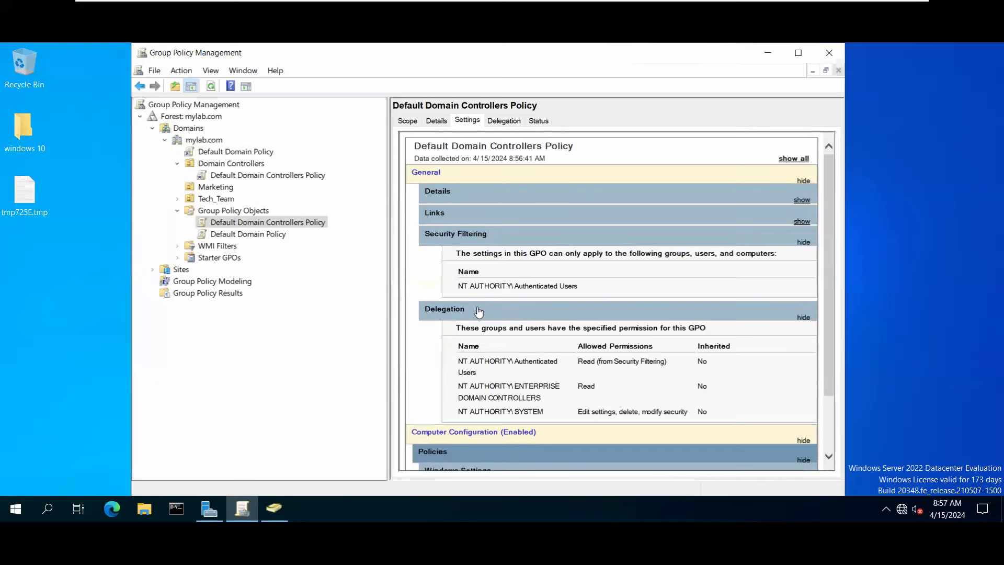
scroll(633, 262, "down", 2)
scroll(633, 260, "up", 2)
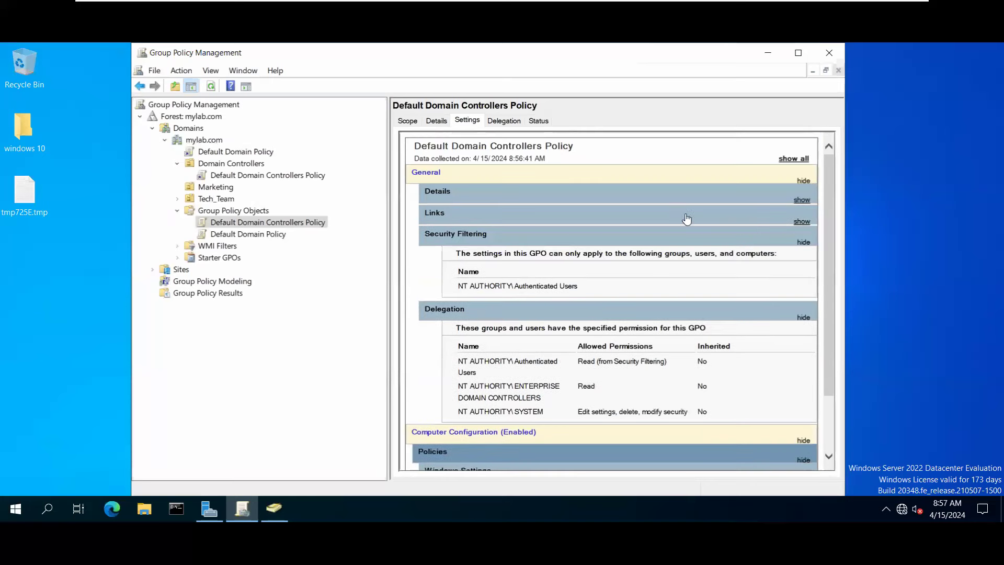
left_click(802, 243)
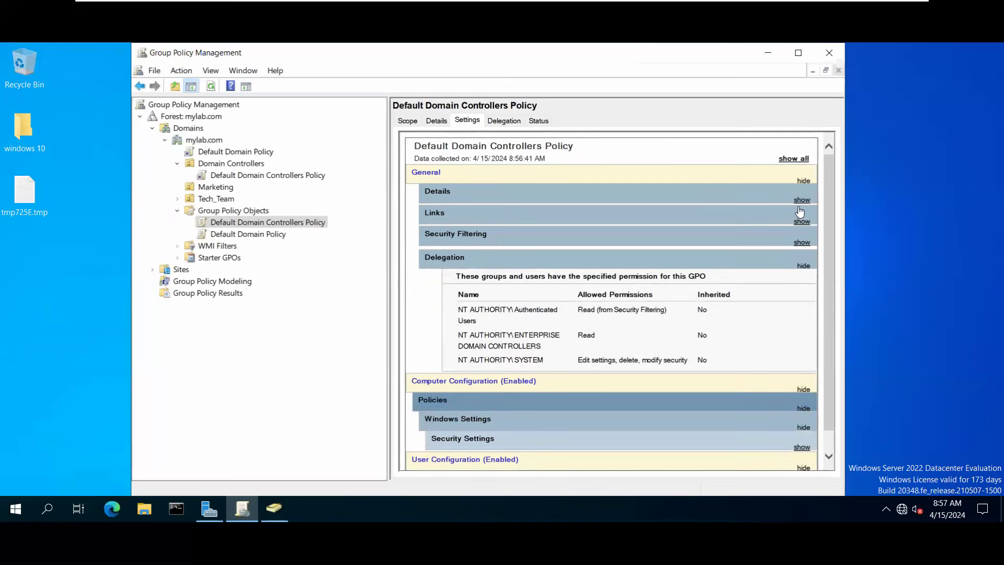
left_click(803, 181)
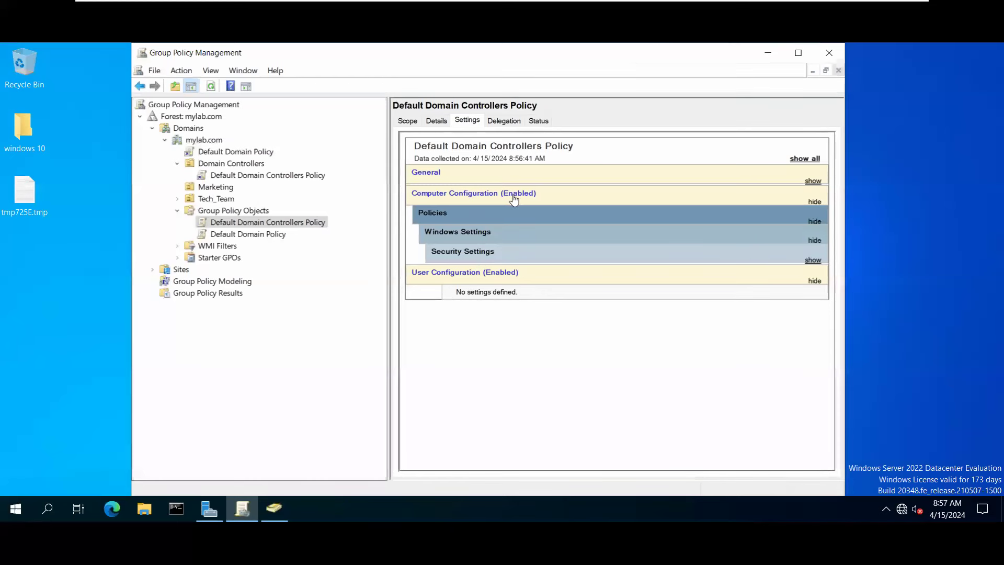
Browse the User Rights Assignment list under Security Settings, then collapse it and expand Security Options.
left_click(450, 236)
left_click(450, 235)
left_click(456, 256)
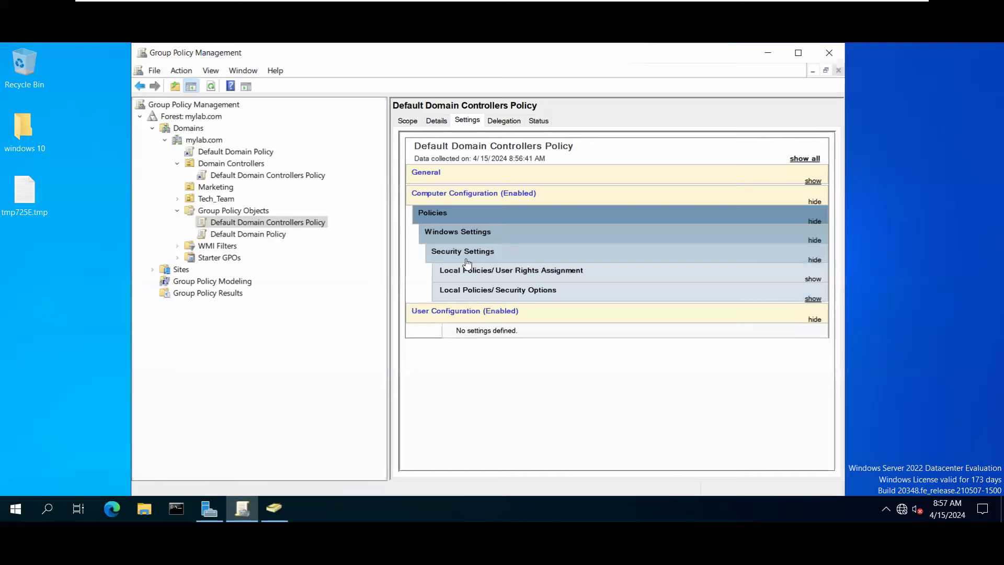
left_click(490, 273)
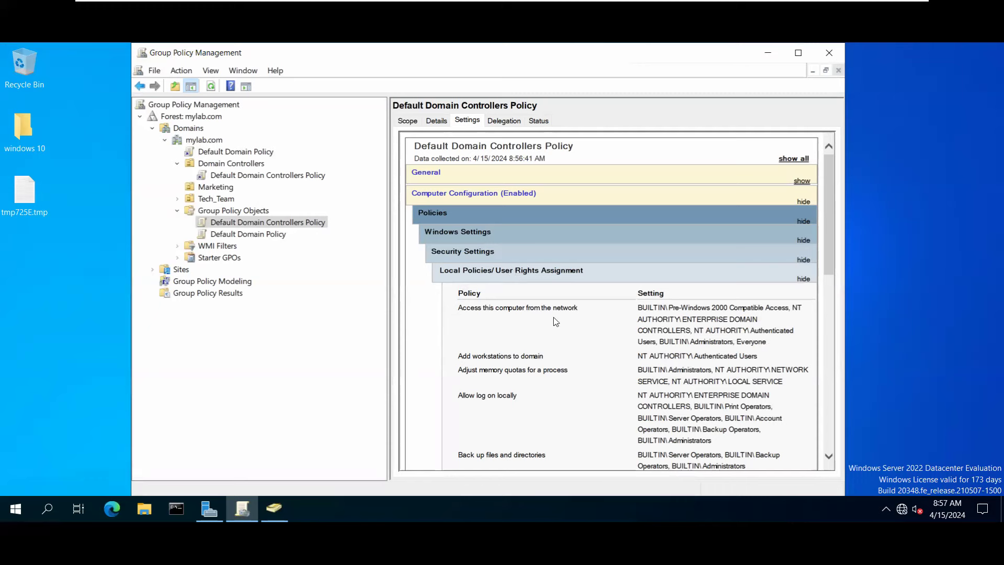
scroll(563, 345, "down", 8)
scroll(562, 347, "down", 1)
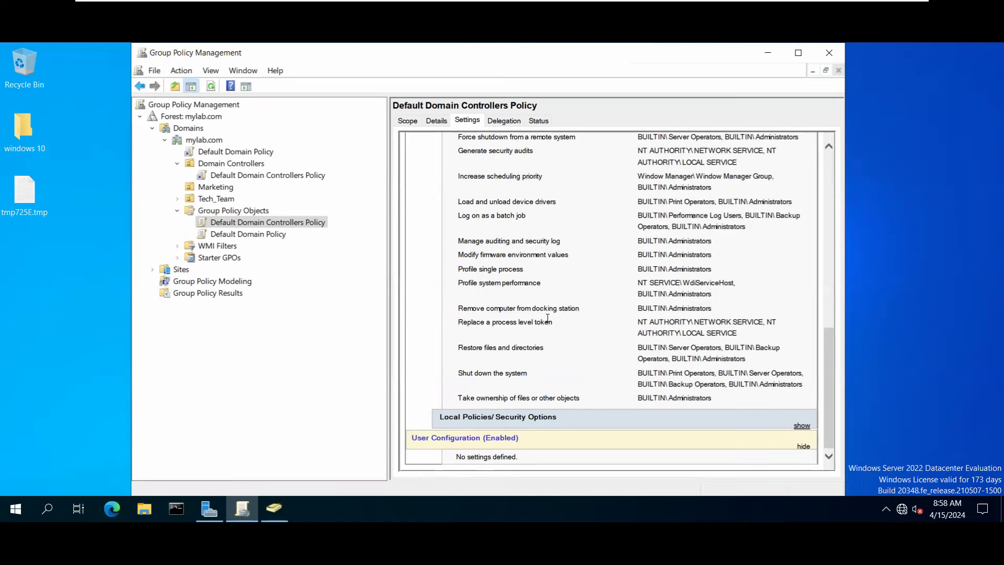
scroll(552, 319, "up", 10)
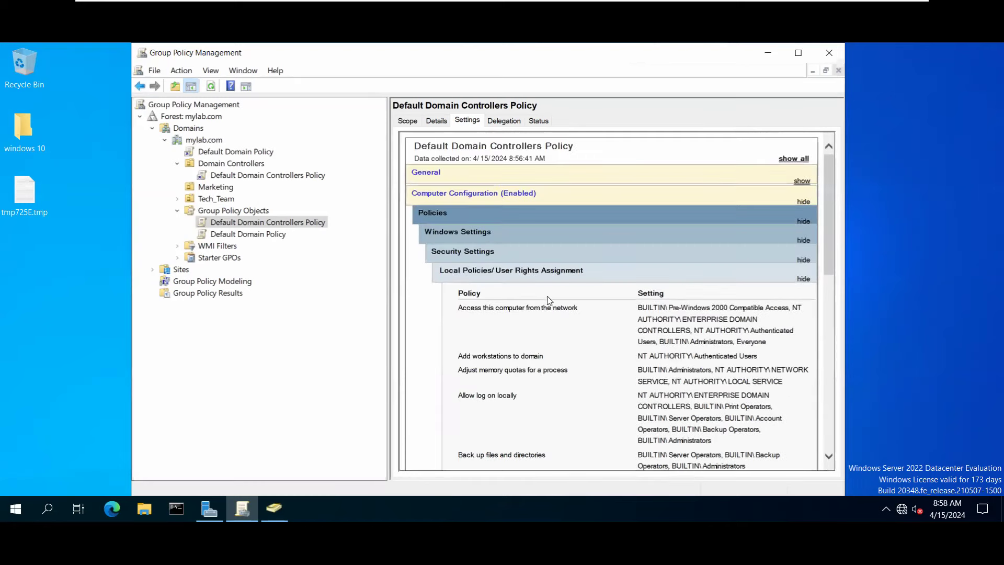
left_click(803, 278)
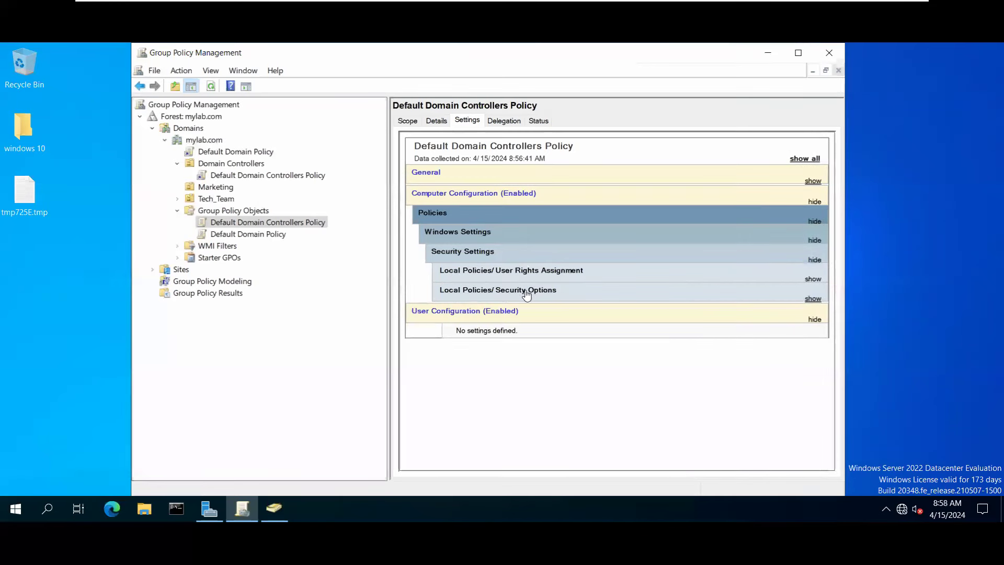
left_click(503, 295)
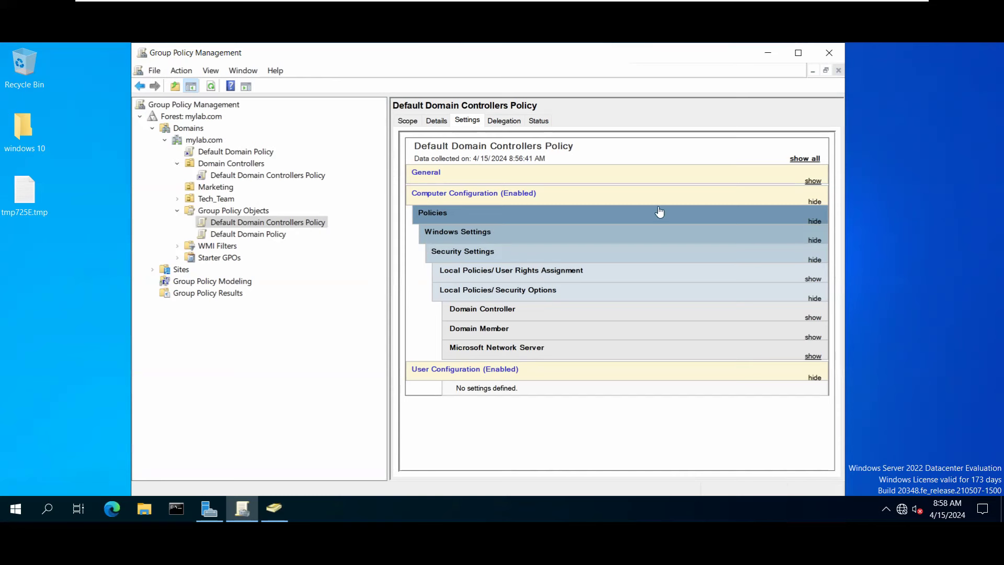
Collapse Security Options, Security Settings, Windows Settings and Policies in the Computer Configuration report.
left_click(814, 299)
left_click(813, 260)
left_click(814, 240)
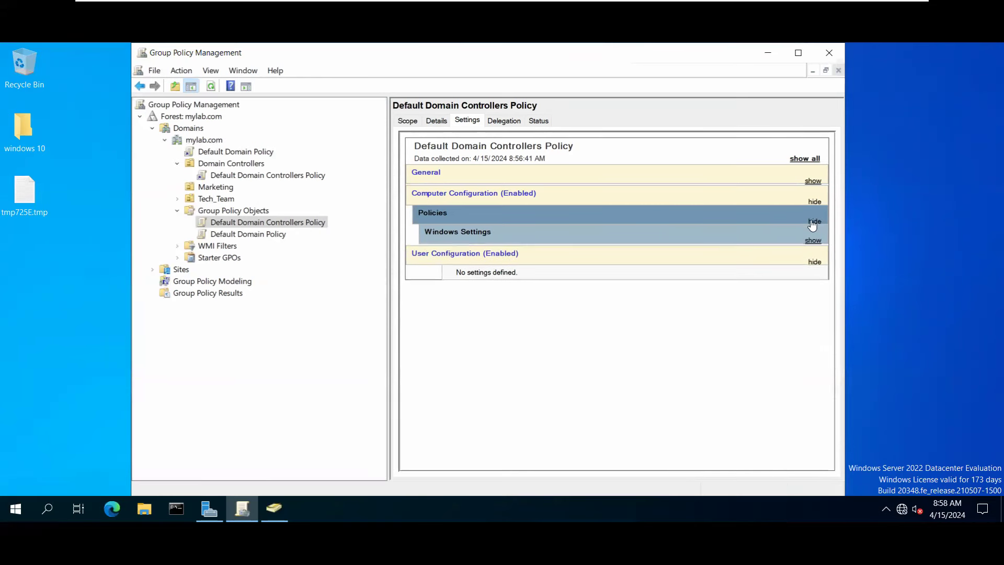
left_click(814, 222)
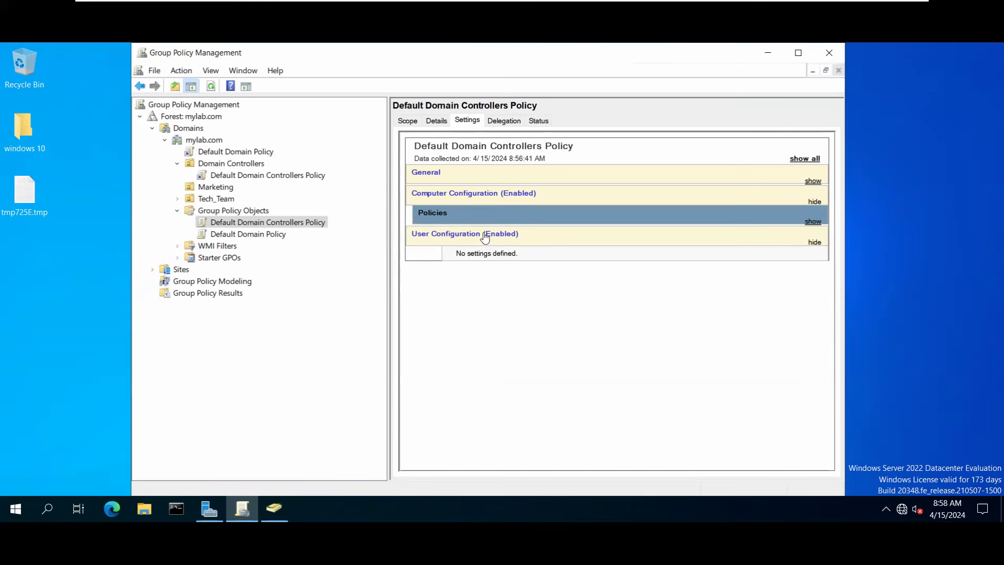
Toggle User Configuration to confirm it has no settings, then select the Default Domain Policy.
mouse_move(522, 3)
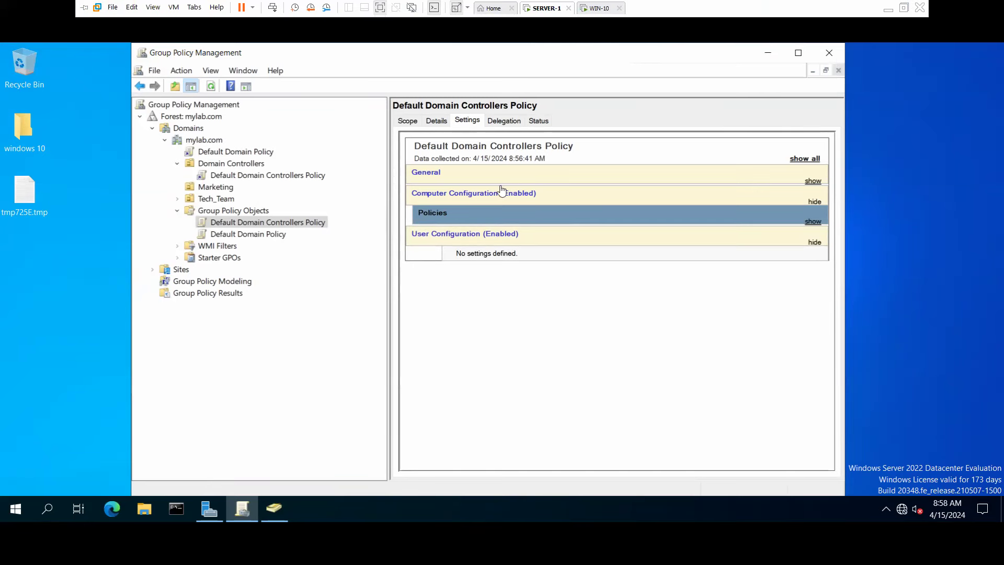
left_click(454, 236)
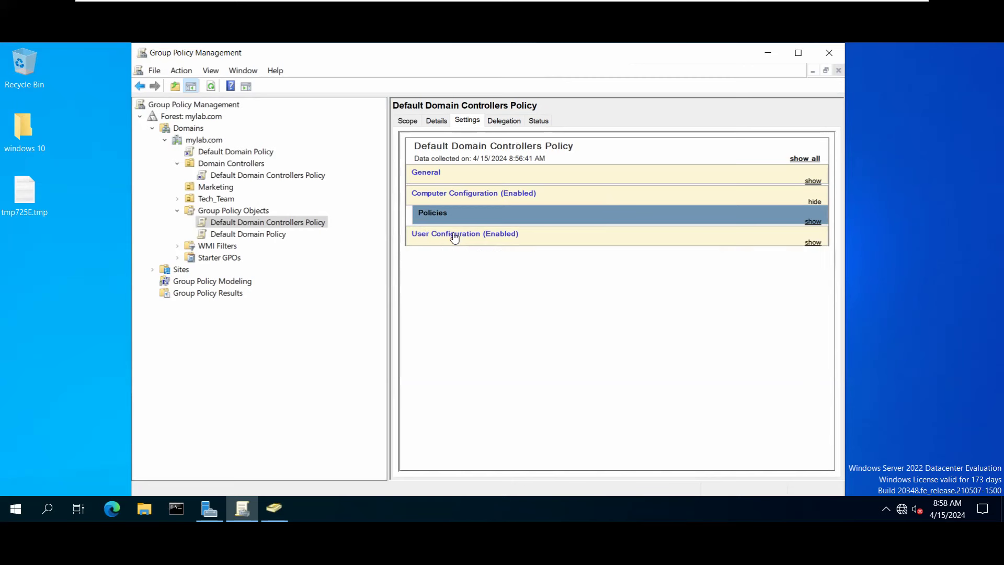
left_click(454, 236)
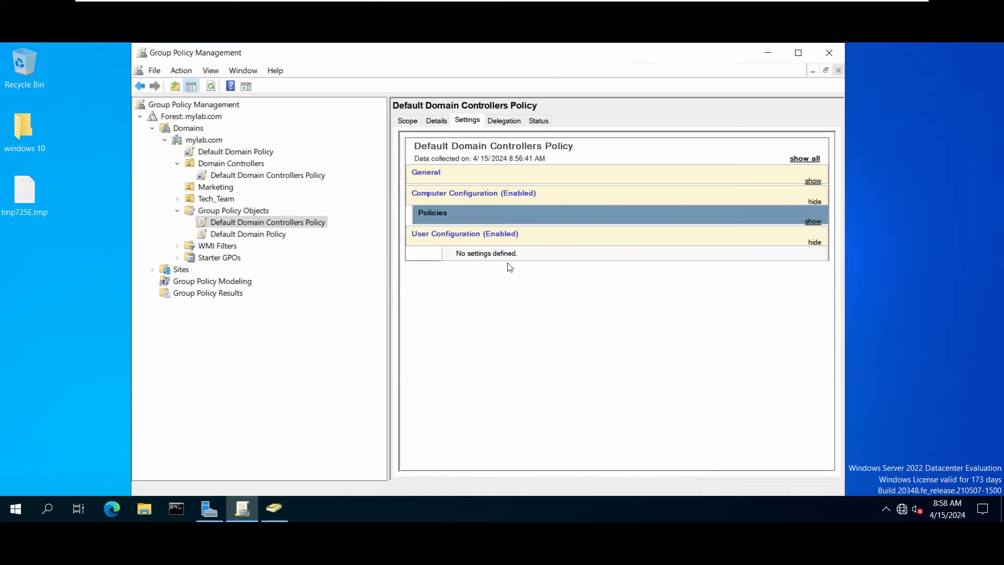
left_click(290, 240)
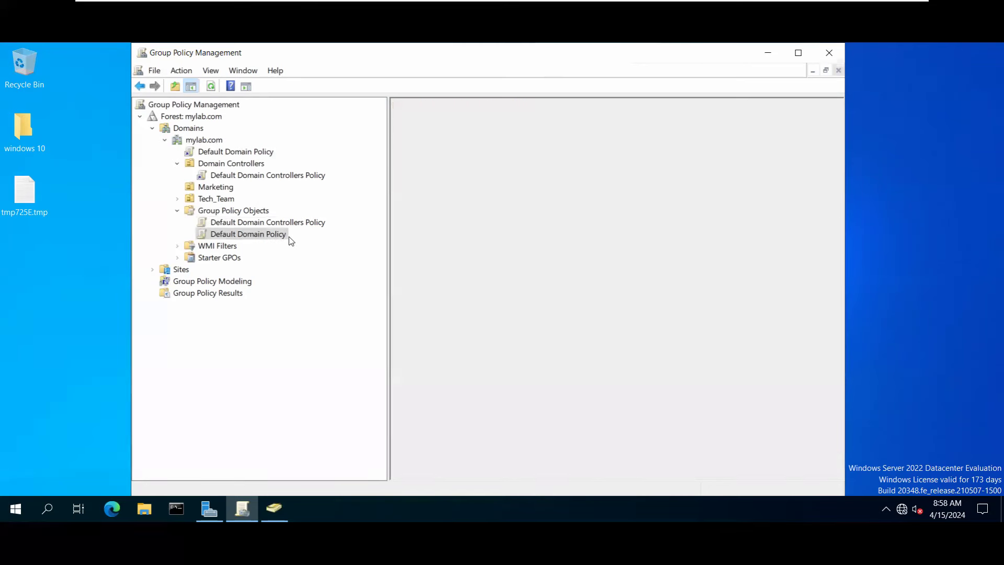
left_click(533, 318)
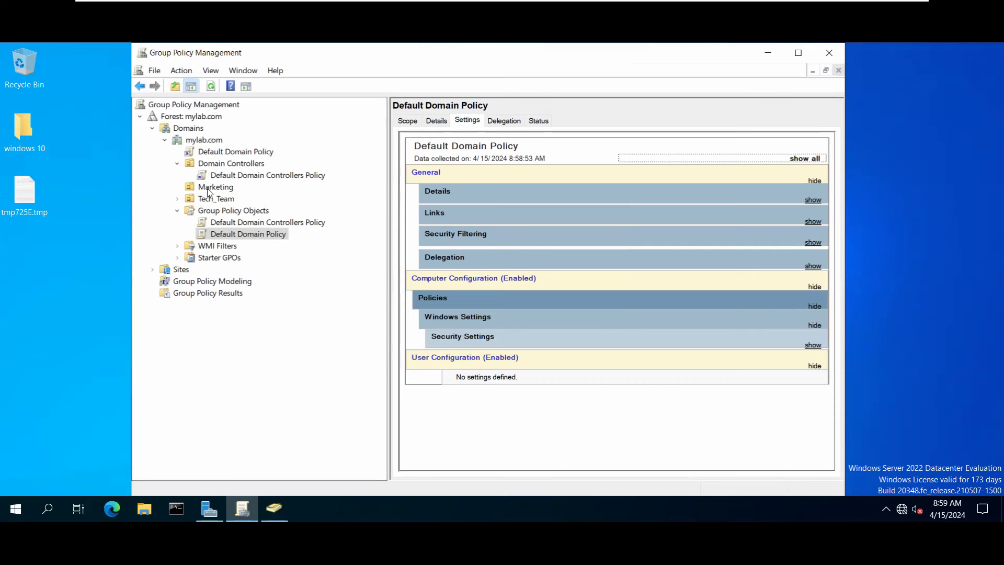
left_click(210, 164)
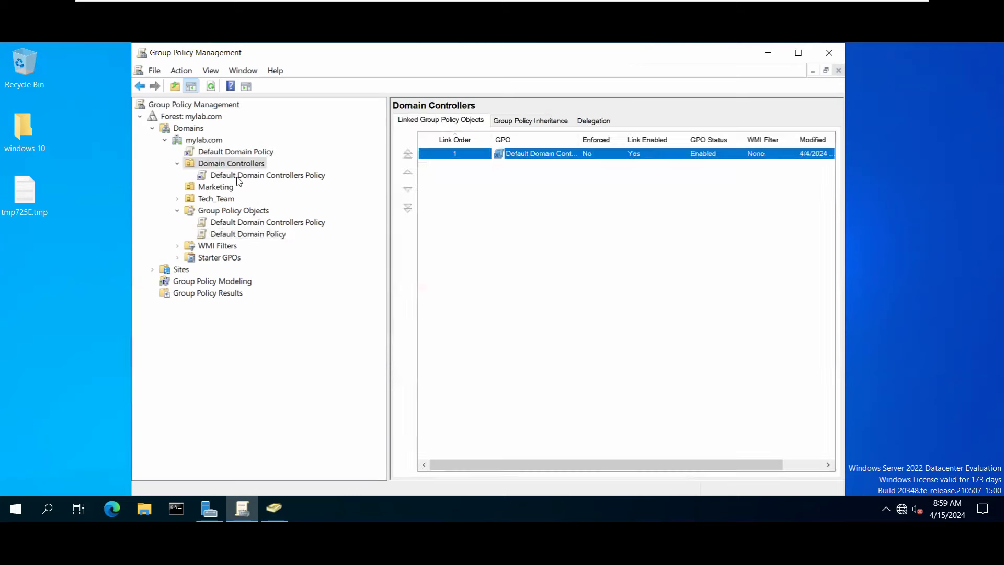
left_click(238, 174)
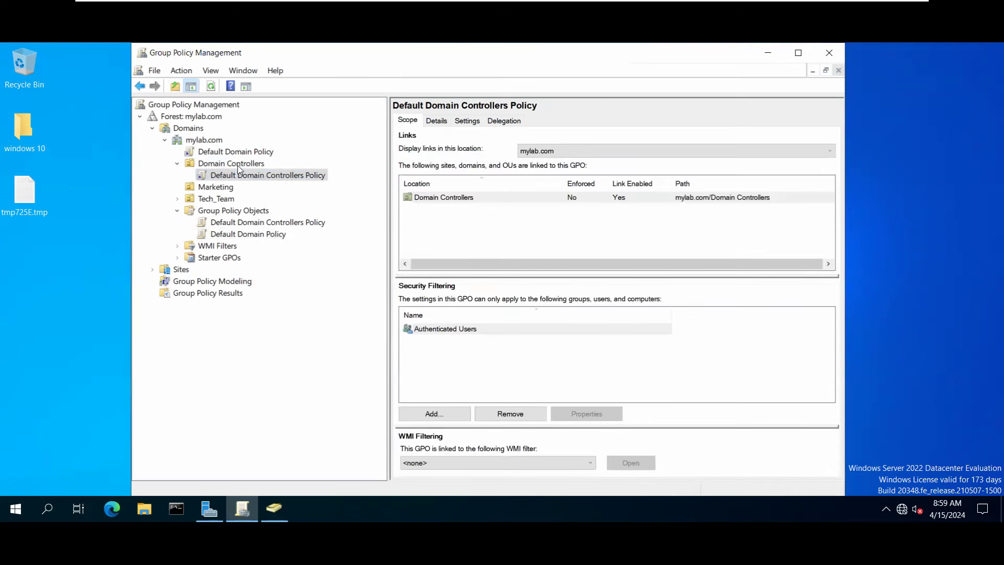
left_click(207, 144)
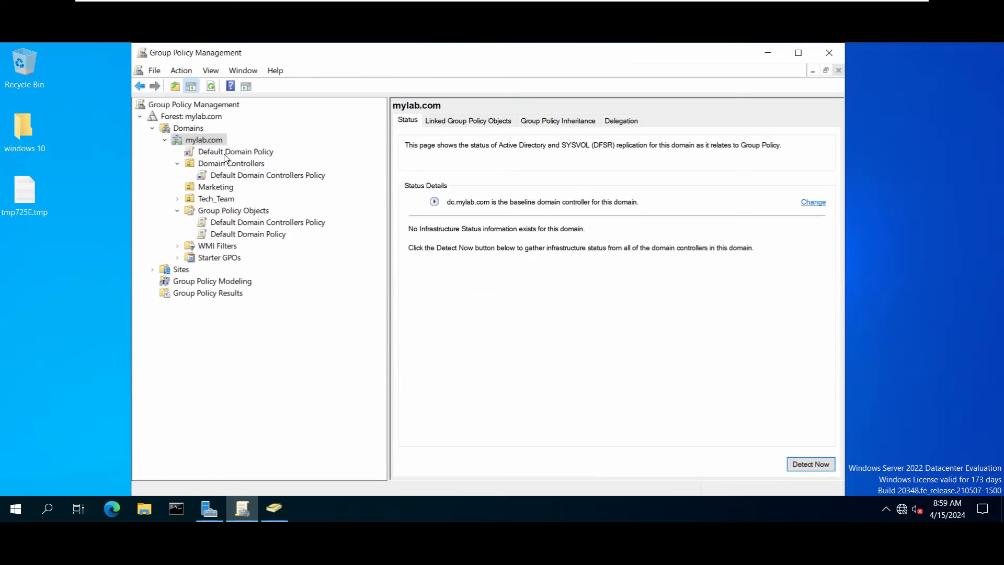
left_click(227, 155)
left_click(245, 236)
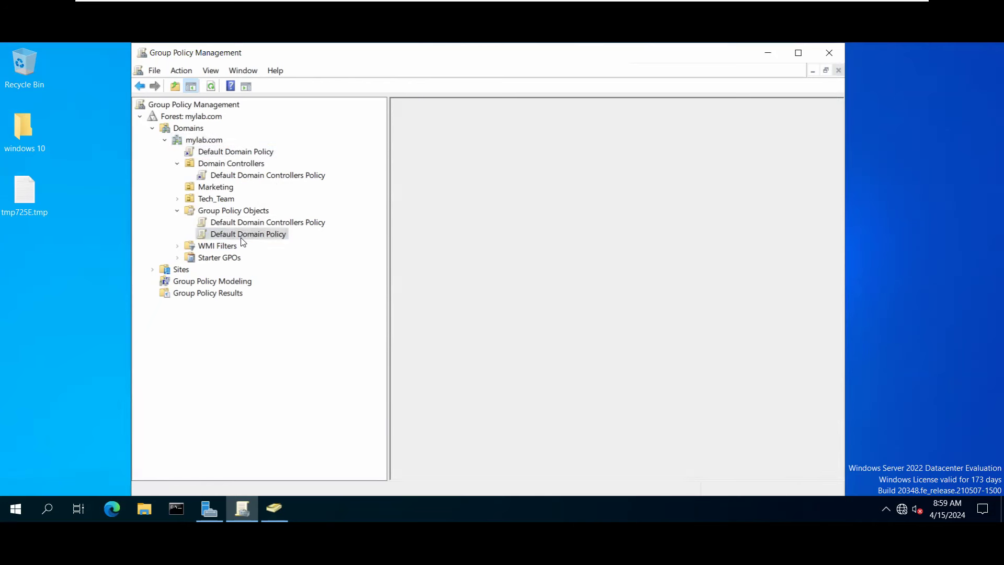
Check the Default Domain Policy link under mylab.com, then select the mylab.com domain.
right_click(244, 236)
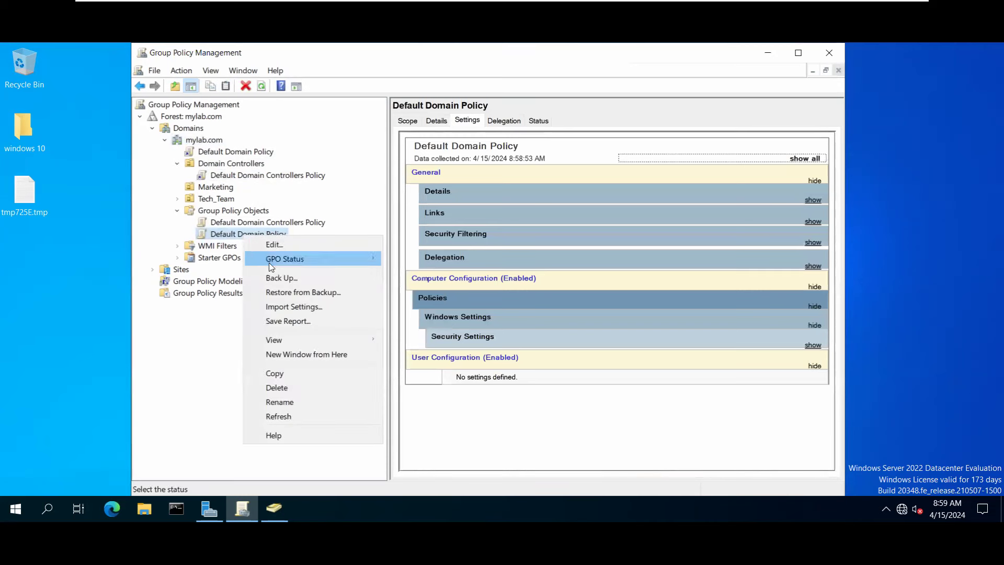
left_click(211, 153)
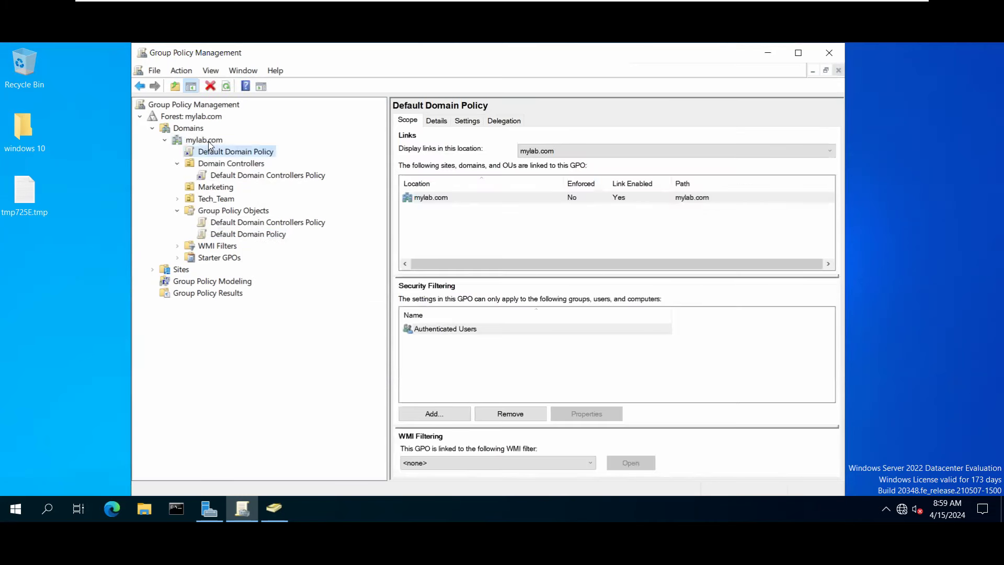
left_click(208, 142)
Attempt to link Default Domain Policy to mylab.com, dismiss the already-linked notice, and view its scope.
right_click(209, 142)
left_click(251, 164)
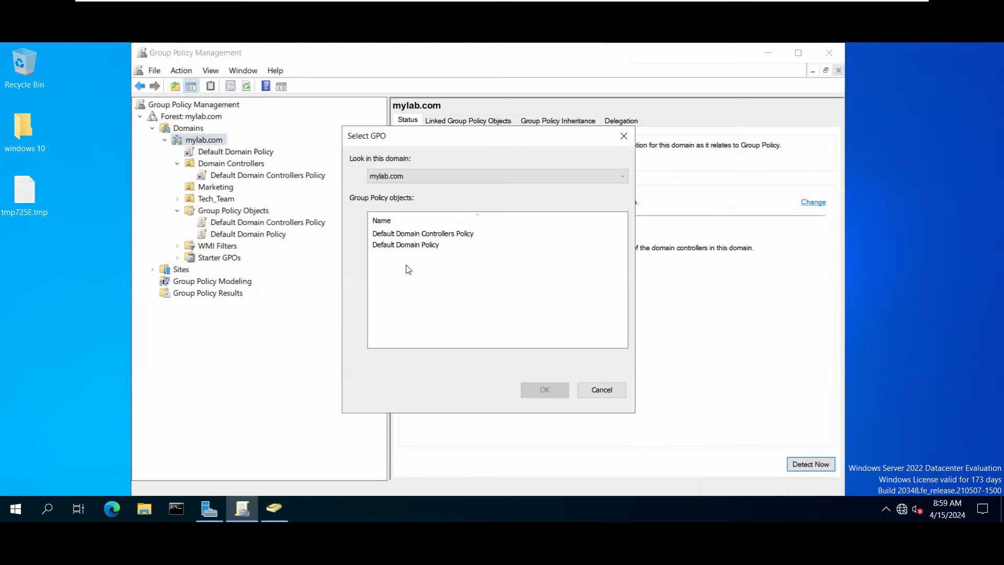
left_click(409, 245)
left_click(451, 233)
left_click(432, 244)
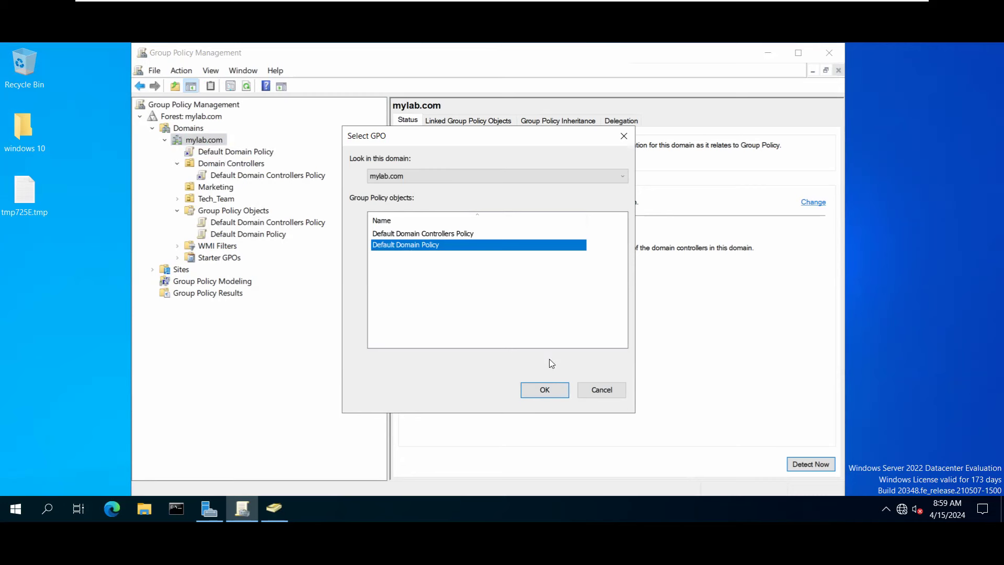
left_click(555, 392)
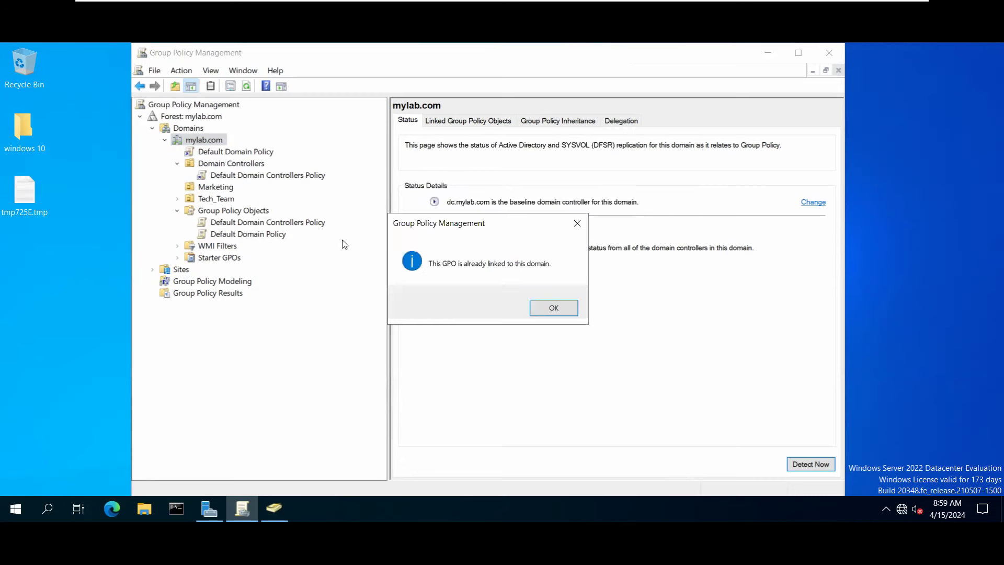
left_click(546, 305)
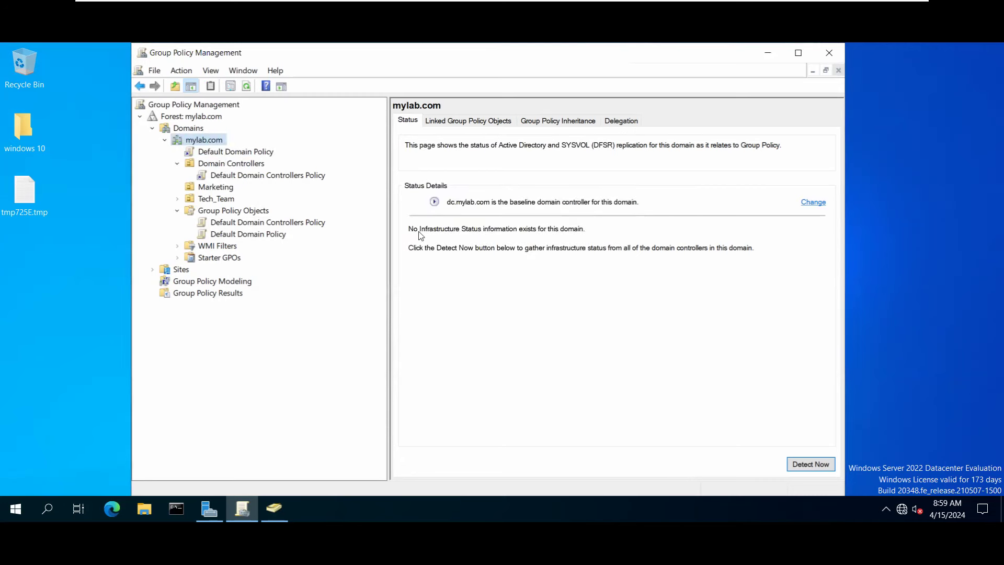
left_click(243, 153)
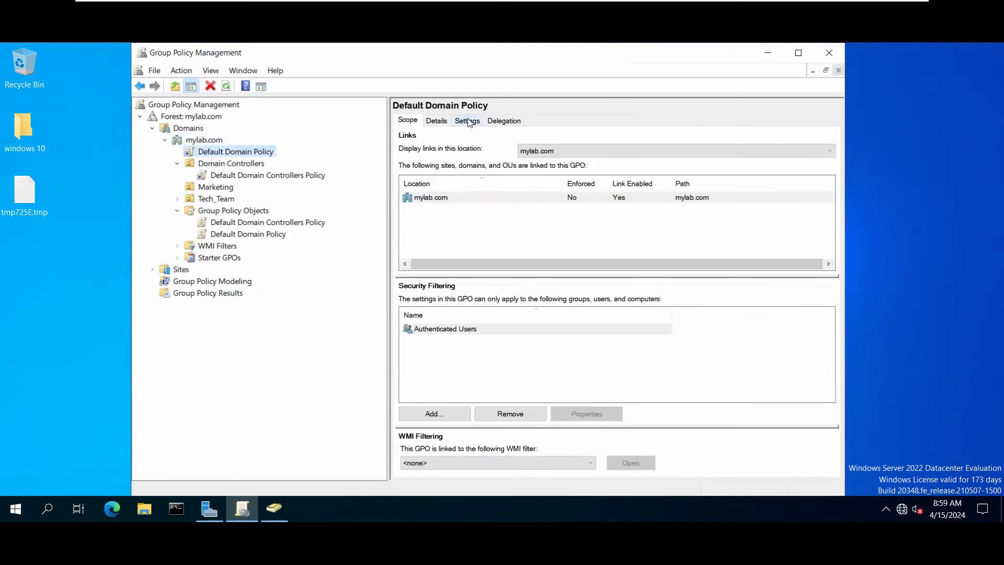
Show the Default Domain Policy Settings report with Security Settings expanded and the window widened.
left_click(468, 122)
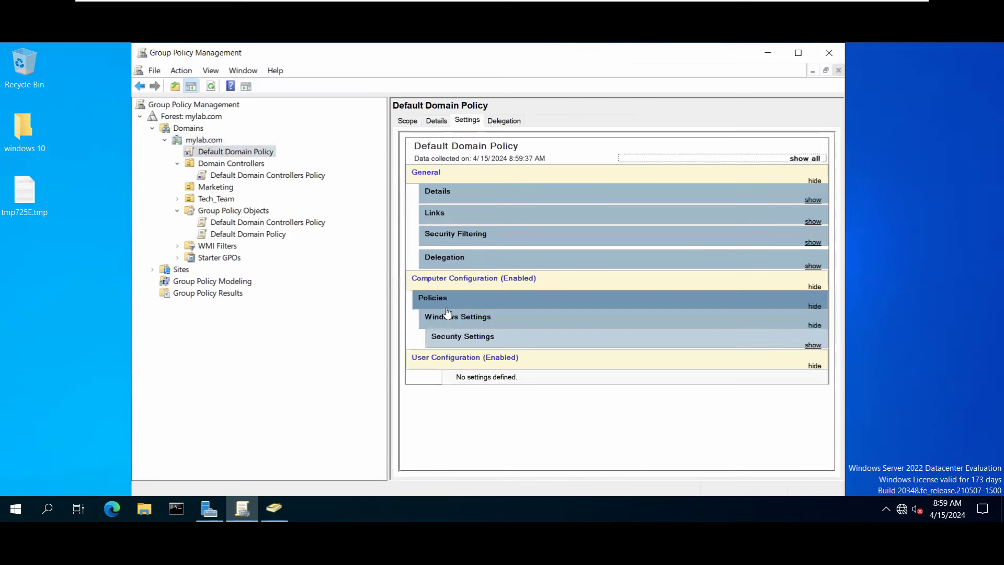
left_click(460, 338)
scroll(511, 370, "down", 1)
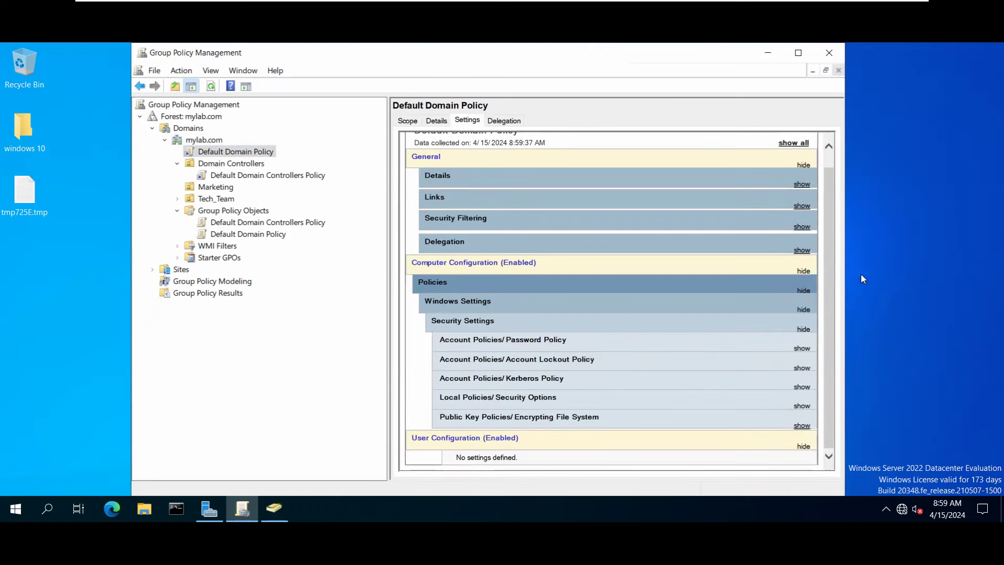
left_click_drag(845, 250, 951, 261)
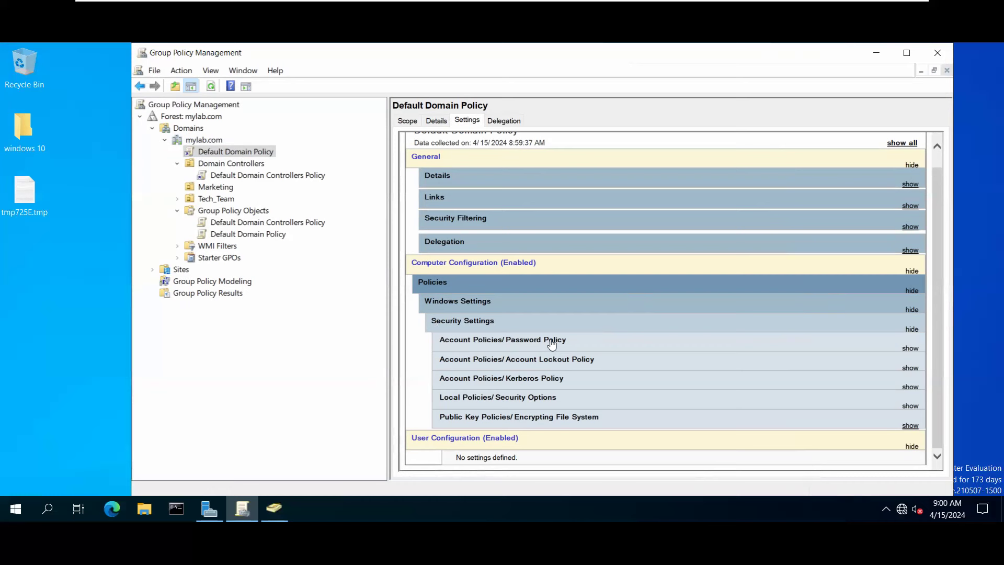
Expand Password Policy and highlight Enforce password history: 24 passwords remembered.
left_click(909, 348)
scroll(724, 372, "down", 3)
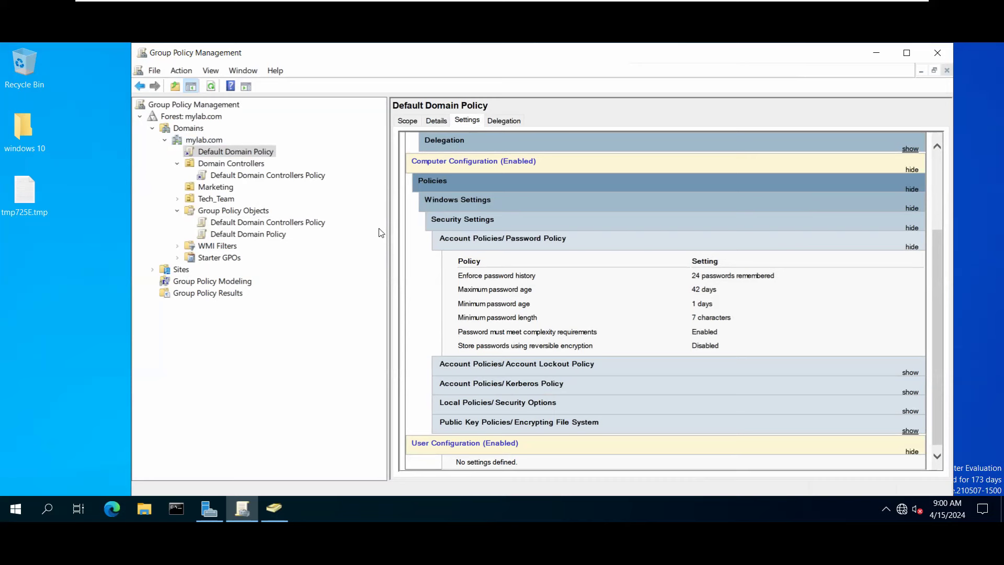
left_click_drag(458, 275, 557, 278)
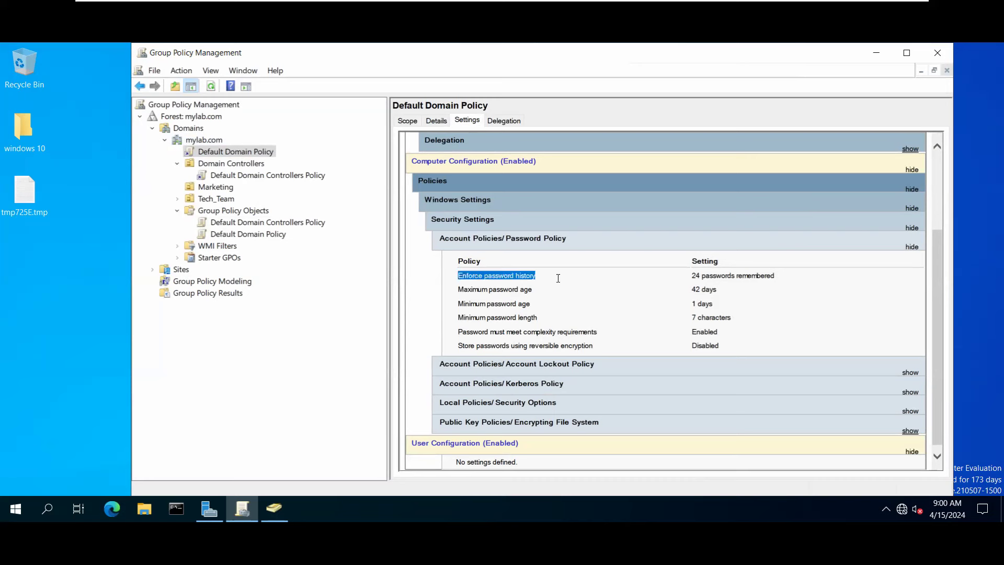
left_click_drag(629, 276, 776, 277)
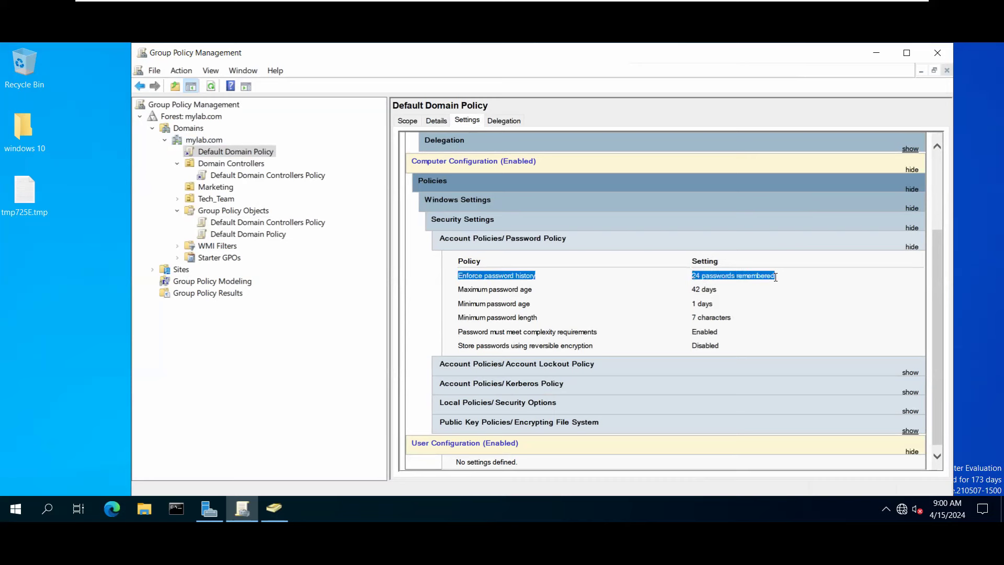
left_click(723, 282)
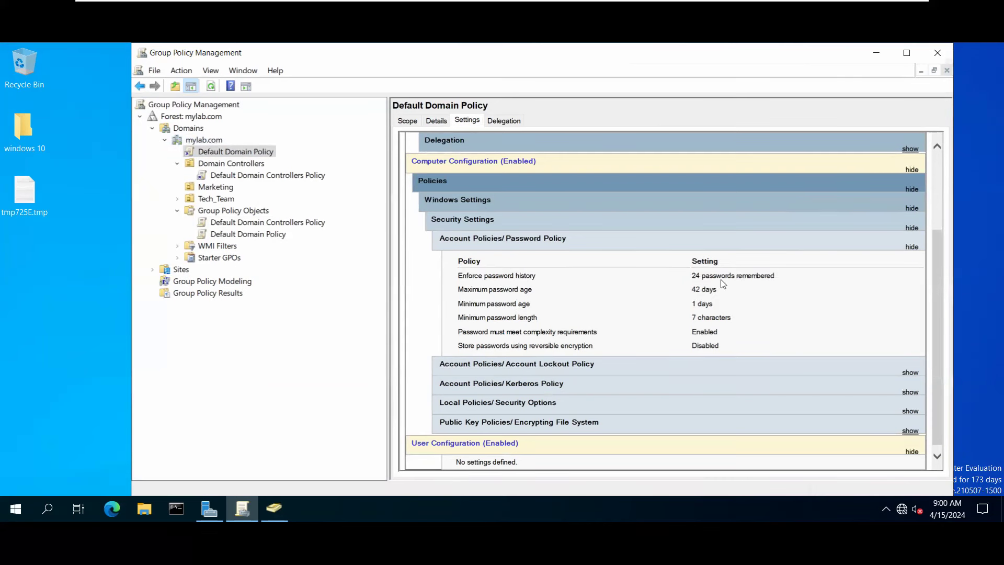
Highlight maximum age 42 days, minimum length 7 characters, complexity and reversible encryption policies.
left_click_drag(458, 289, 528, 293)
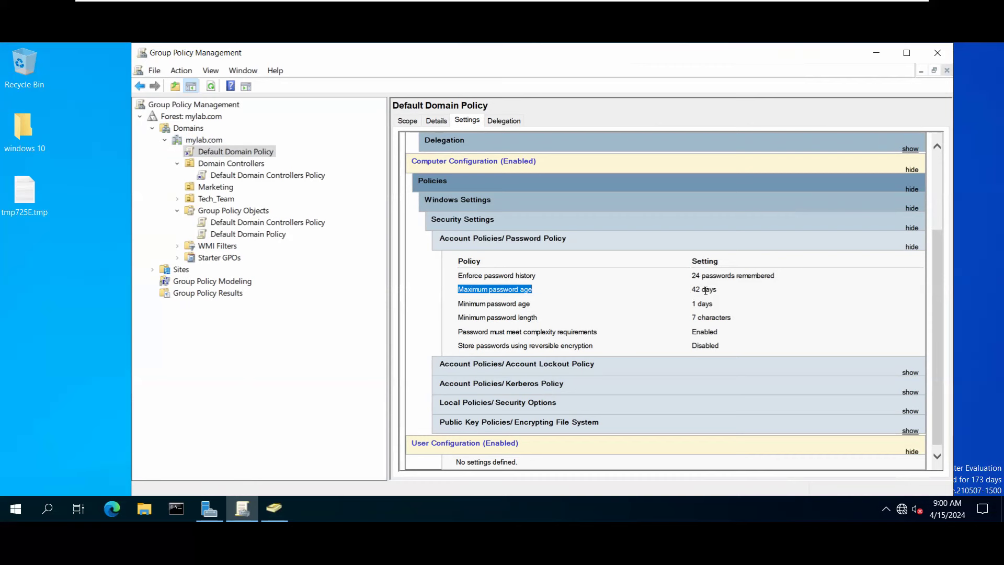
left_click_drag(705, 289, 720, 294)
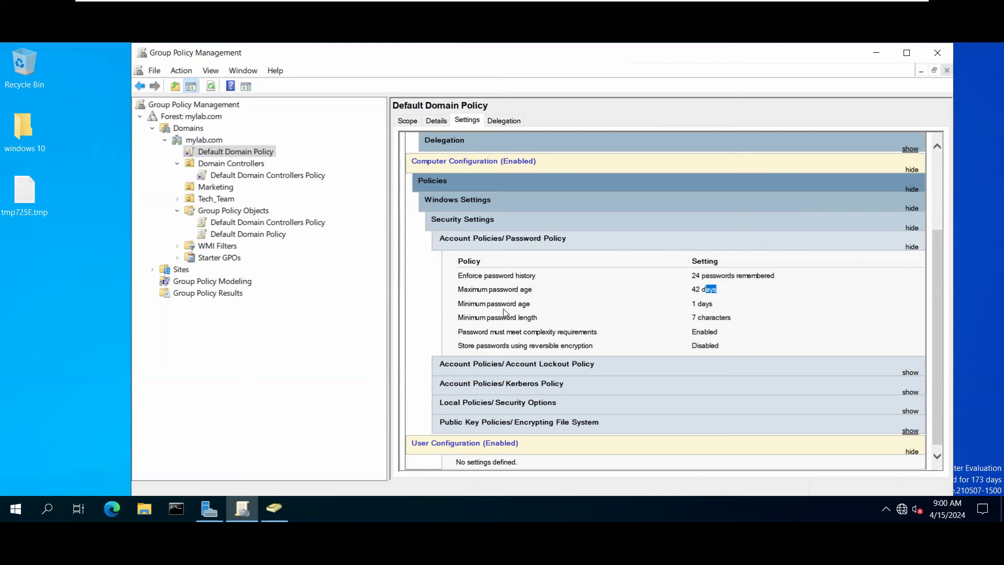
left_click(697, 304)
triple_click(694, 318)
left_click_drag(457, 332, 599, 333)
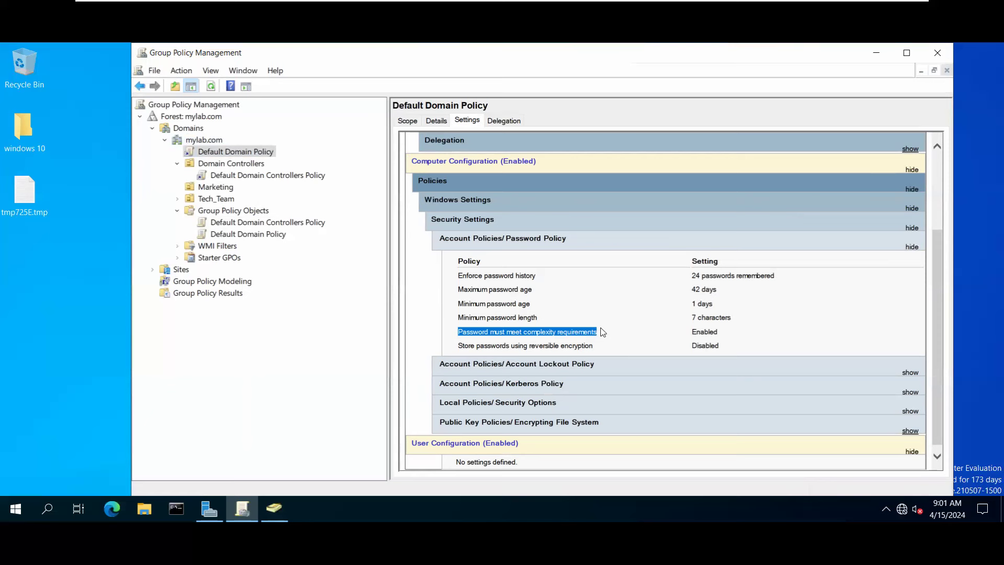
left_click(568, 372)
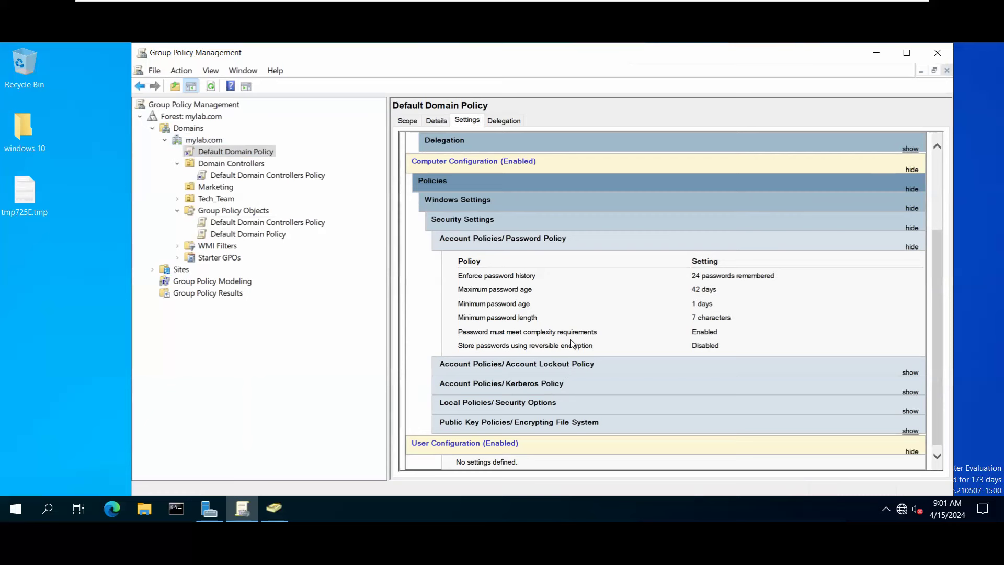
left_click_drag(594, 345, 447, 350)
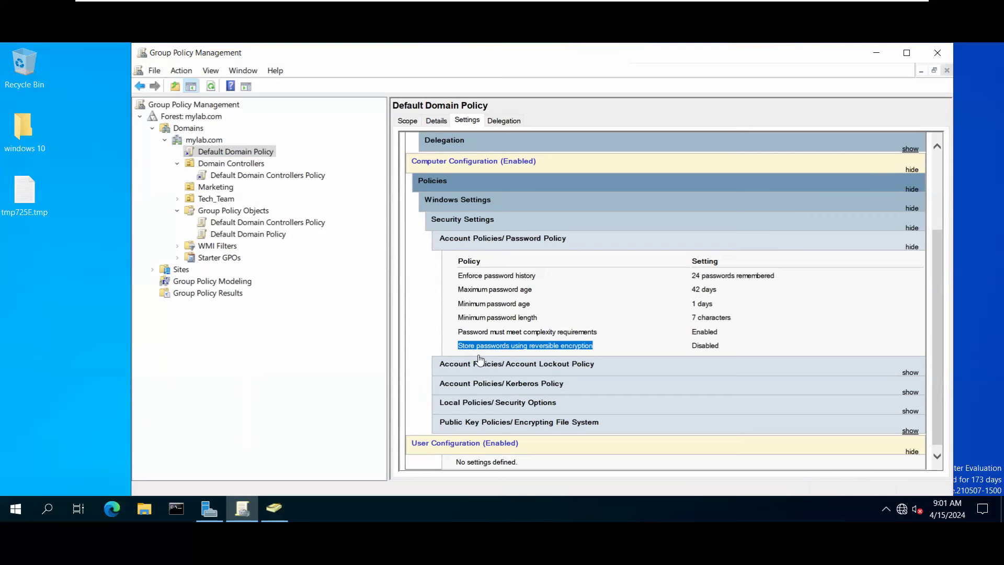
left_click(514, 276)
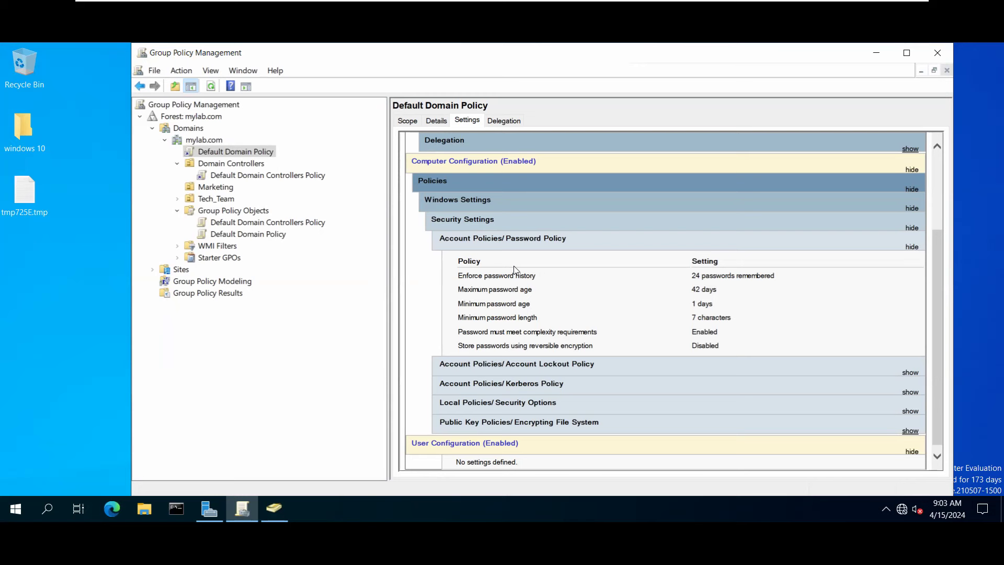
Expand Account Lockout Policy and Kerberos Policy to show values like 600-minute service tickets.
left_click(512, 367)
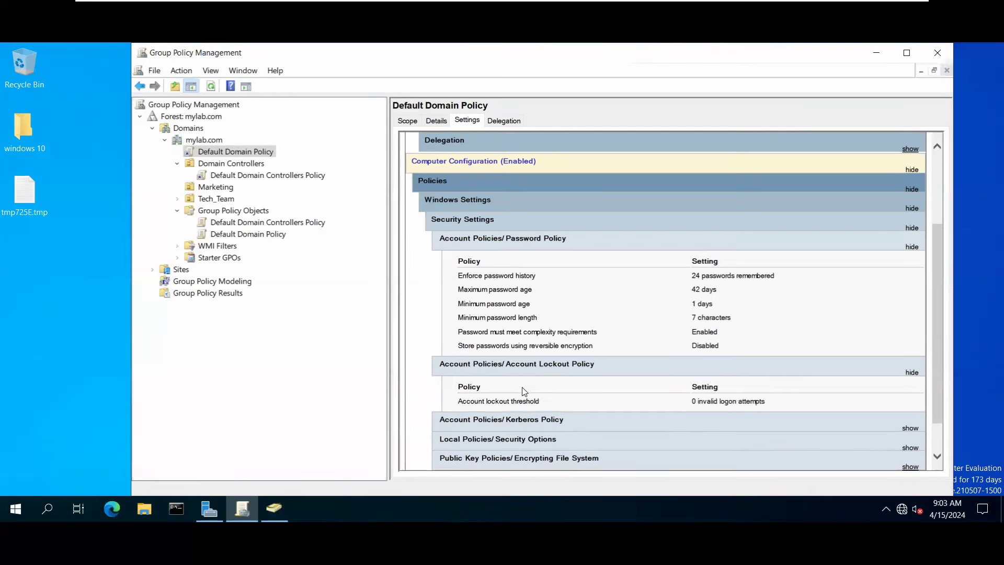
left_click_drag(486, 401, 546, 405)
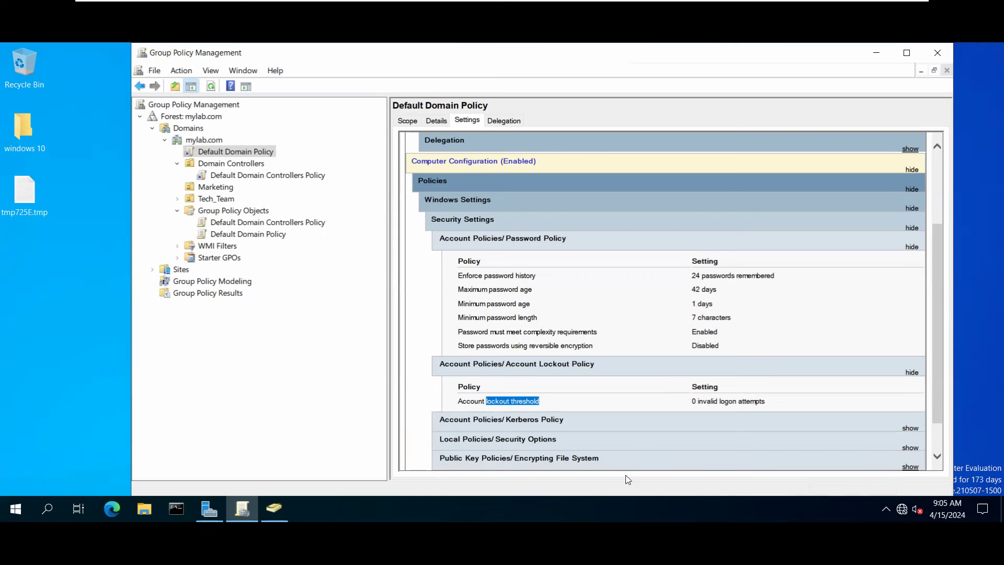
left_click(489, 418)
scroll(511, 434, "down", 2)
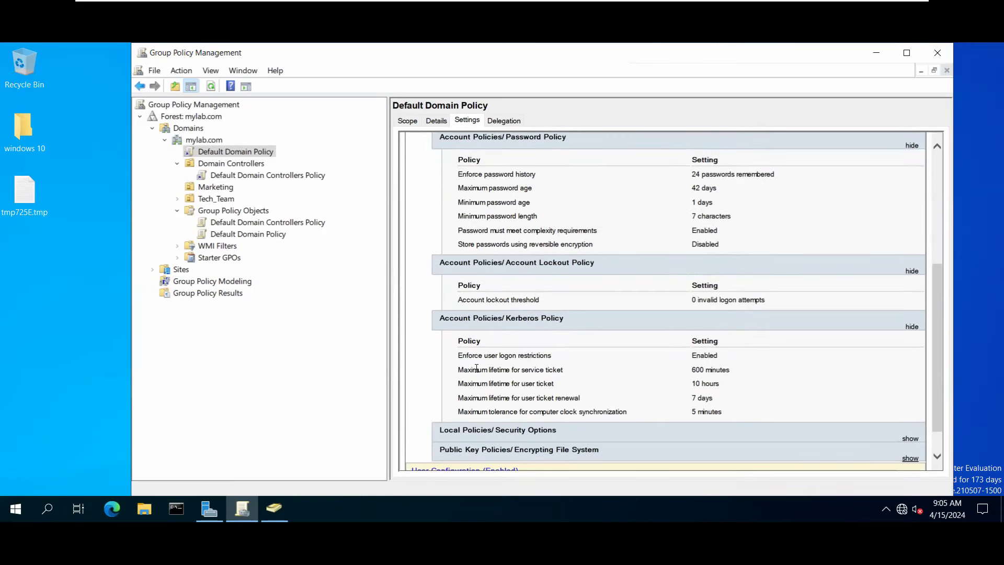
Highlight the Kerberos policy rows, including the service ticket lifetime, for discussion.
left_click_drag(484, 372, 571, 362)
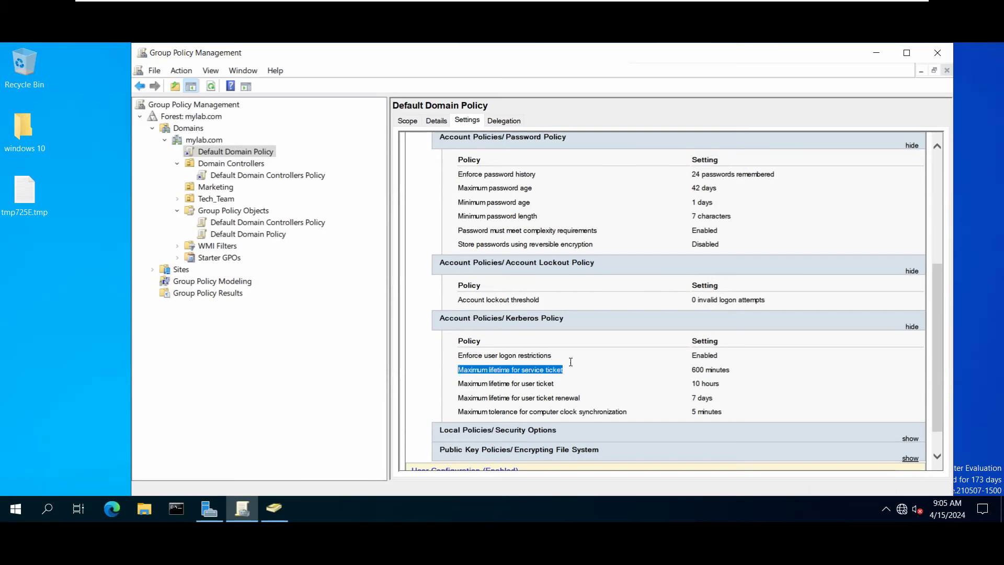
left_click(558, 396)
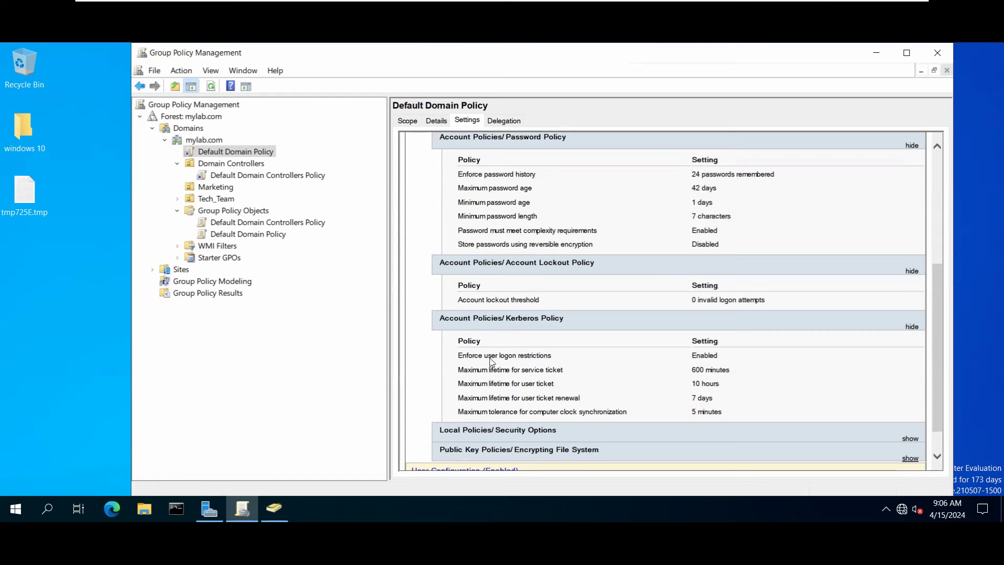
left_click_drag(459, 353, 627, 413)
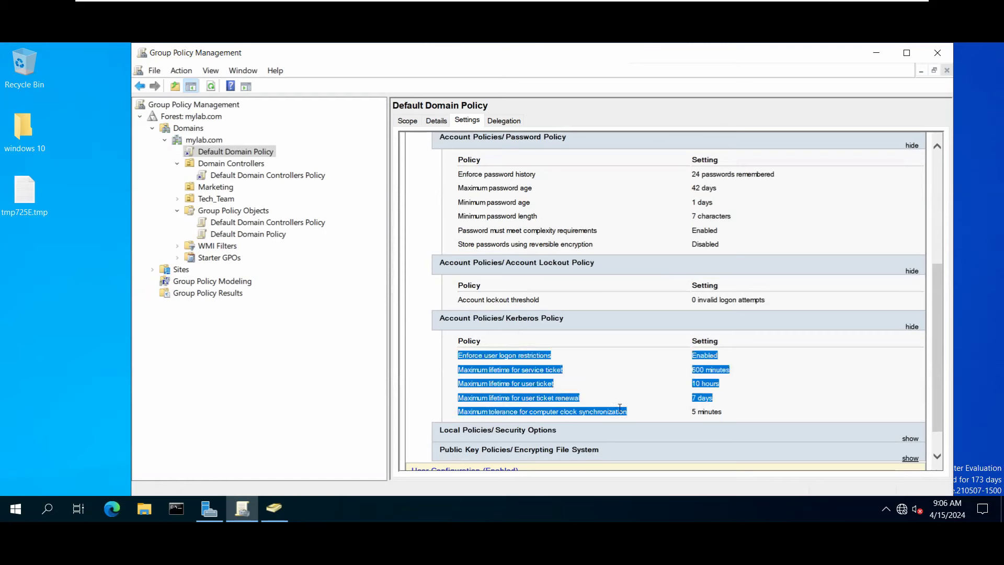
left_click(634, 417)
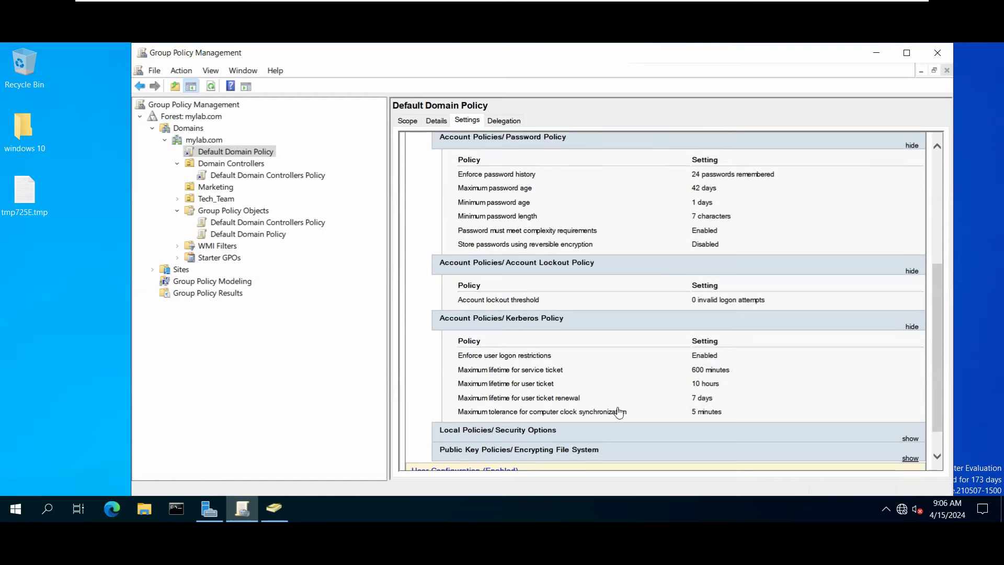
scroll(617, 410, "down", 1)
Expand Security Options, Network Access and Network Security, marking the anonymous SID translation row.
left_click(558, 404)
scroll(559, 405, "down", 1)
left_click(556, 381)
scroll(557, 395, "down", 1)
left_click_drag(506, 386, 716, 387)
left_click(532, 405)
scroll(533, 405, "down", 2)
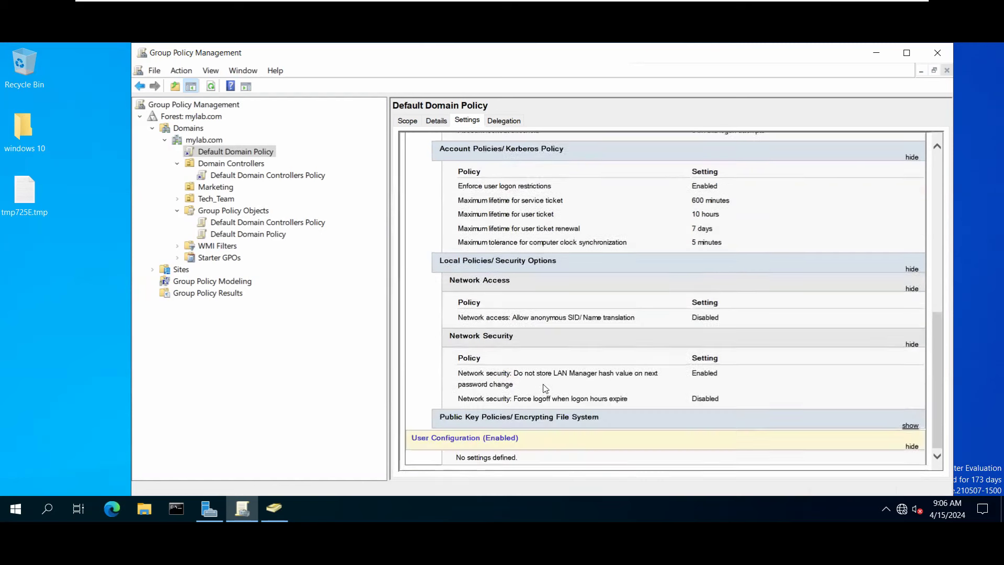
left_click_drag(634, 374, 747, 379)
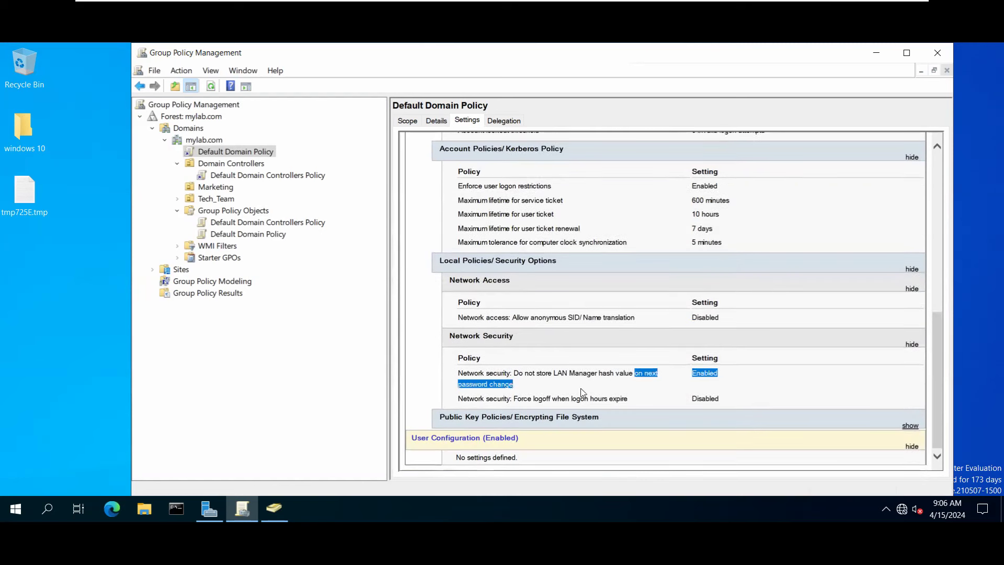
left_click(615, 388)
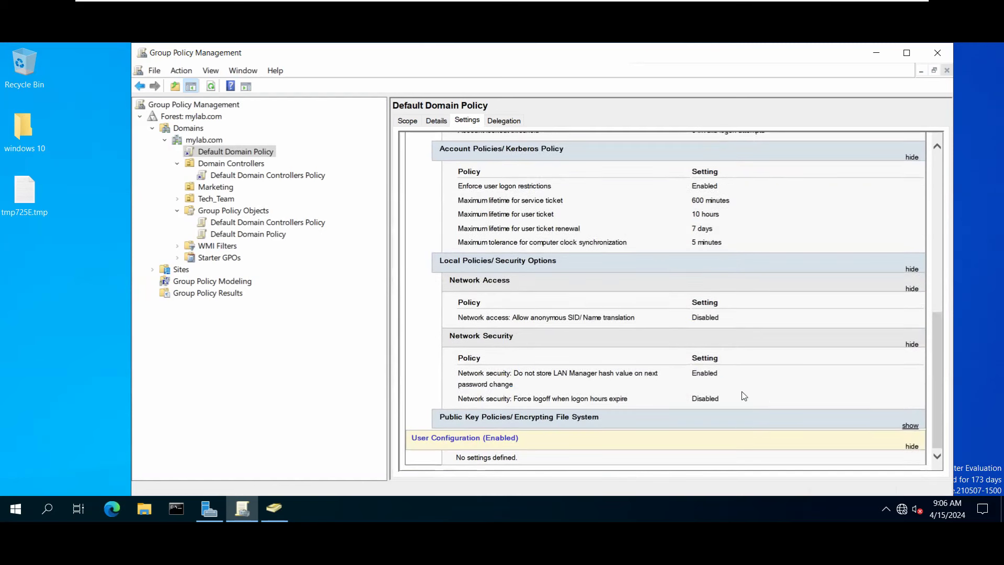
Expand Public Key Policies, scroll back to the top, and close Group Policy Management.
left_click(540, 430)
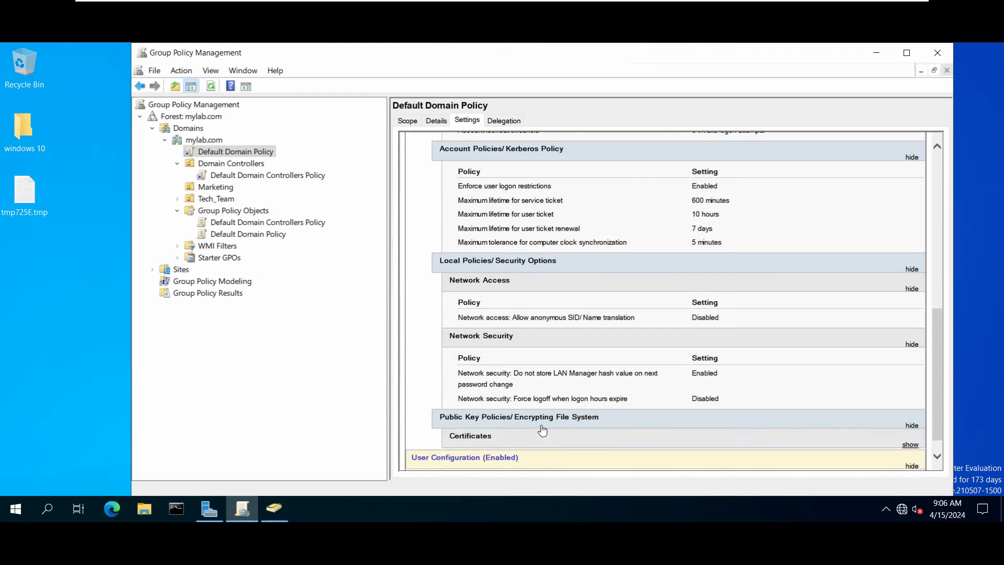
scroll(617, 397, "down", 1)
scroll(632, 380, "up", 10)
scroll(632, 380, "up", 3)
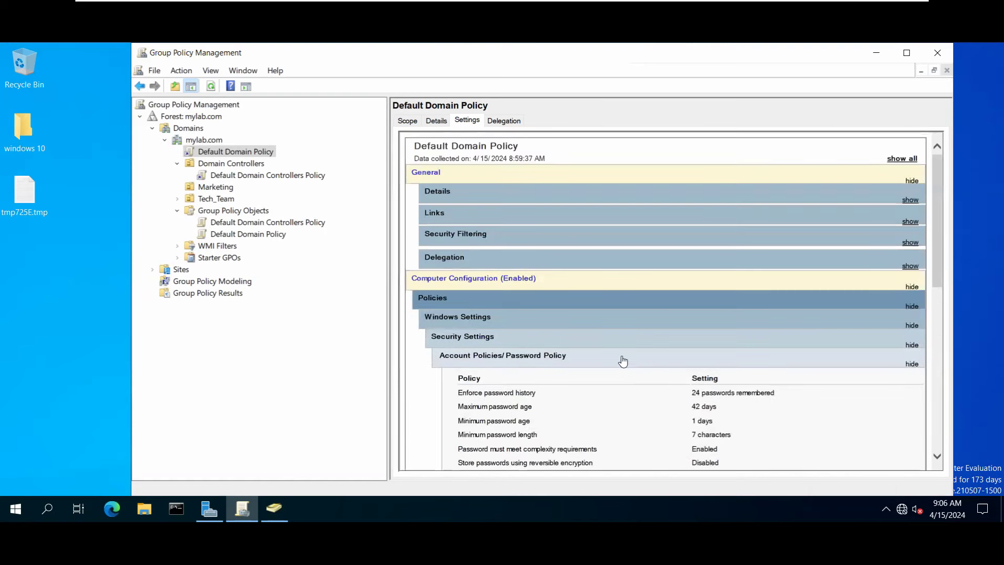
left_click(935, 57)
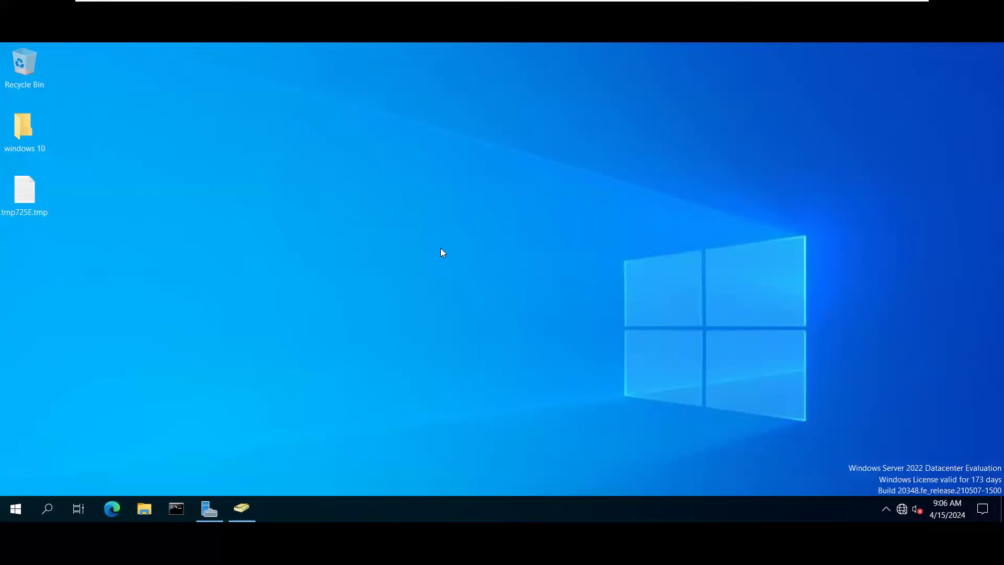
left_click(591, 9)
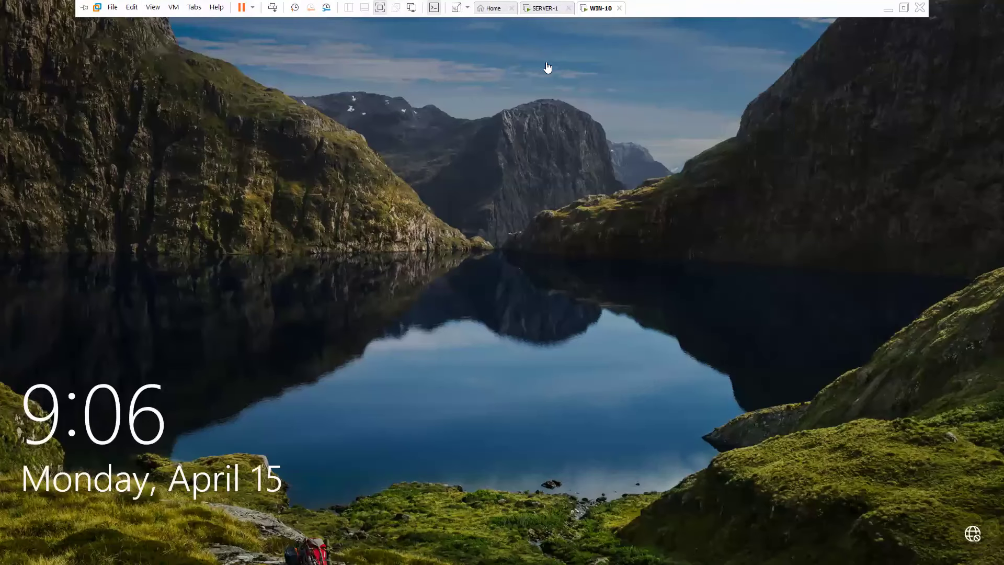
left_click(543, 9)
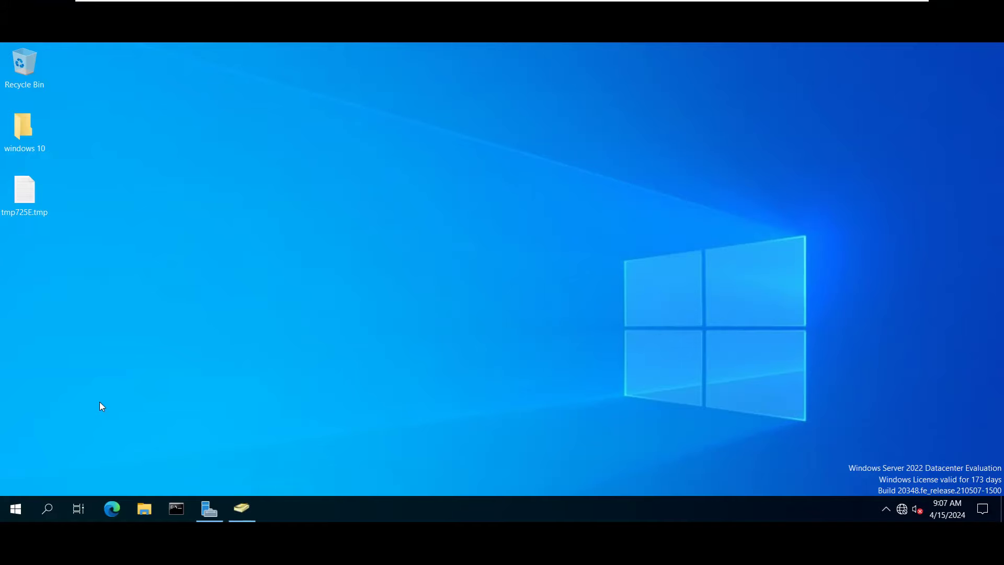
Restore Active Directory Users and Computers from the taskbar and close it.
left_click(248, 510)
left_click_drag(899, 116, 772, 110)
left_click(860, 102)
Restore Server Manager and close it, leaving the empty server desktop.
left_click(214, 519)
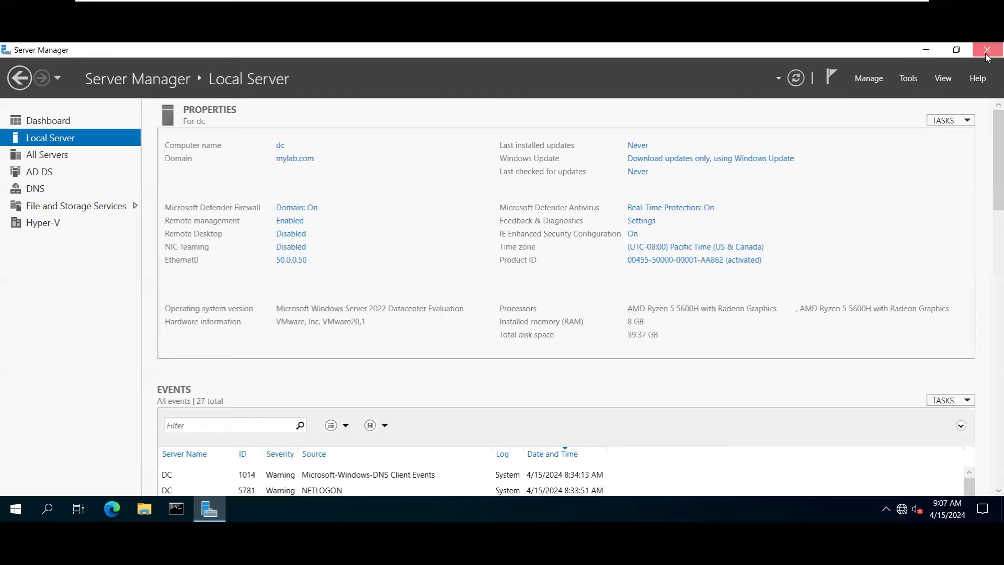
left_click(992, 49)
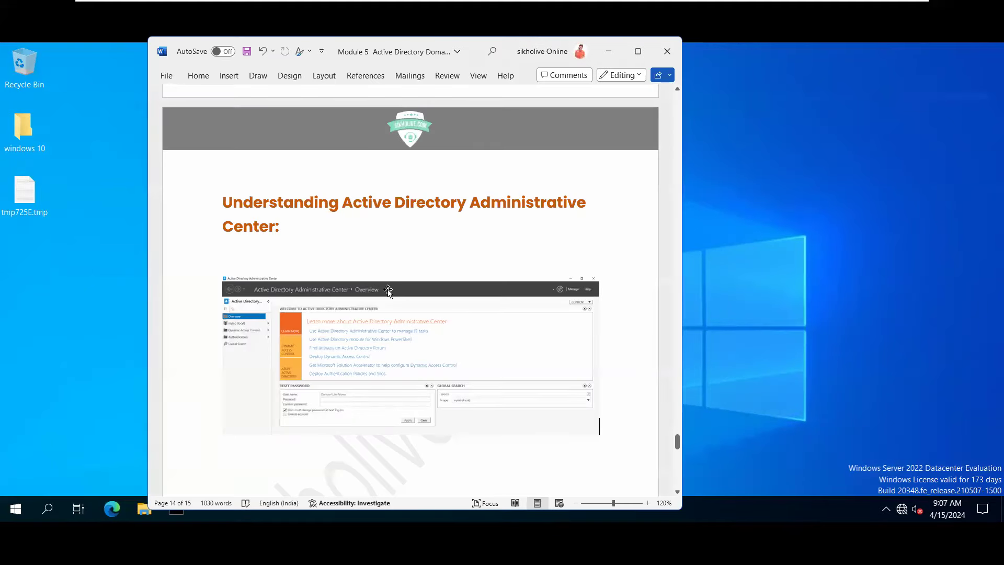
scroll(376, 285, "down", 5)
left_click(253, 250)
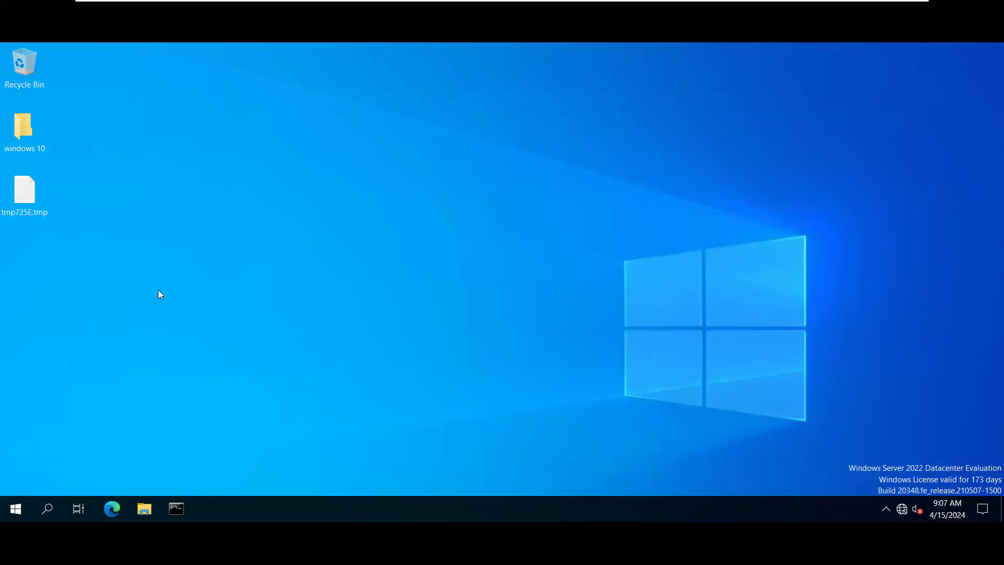
Start Server Manager, launch Tools > Active Directory Sites and Services, then minimize Server Manager.
left_click(26, 507)
left_click(237, 157)
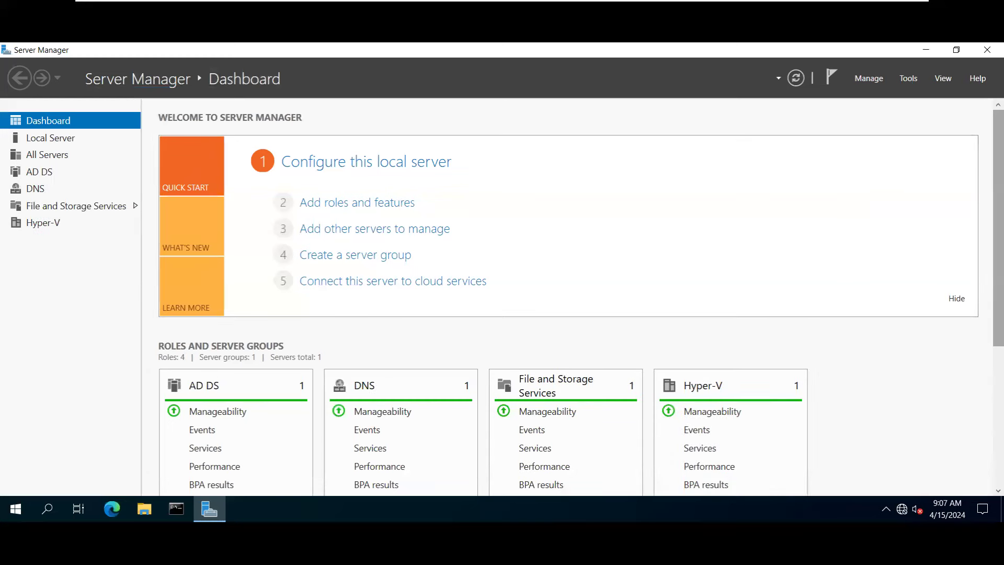
left_click(908, 78)
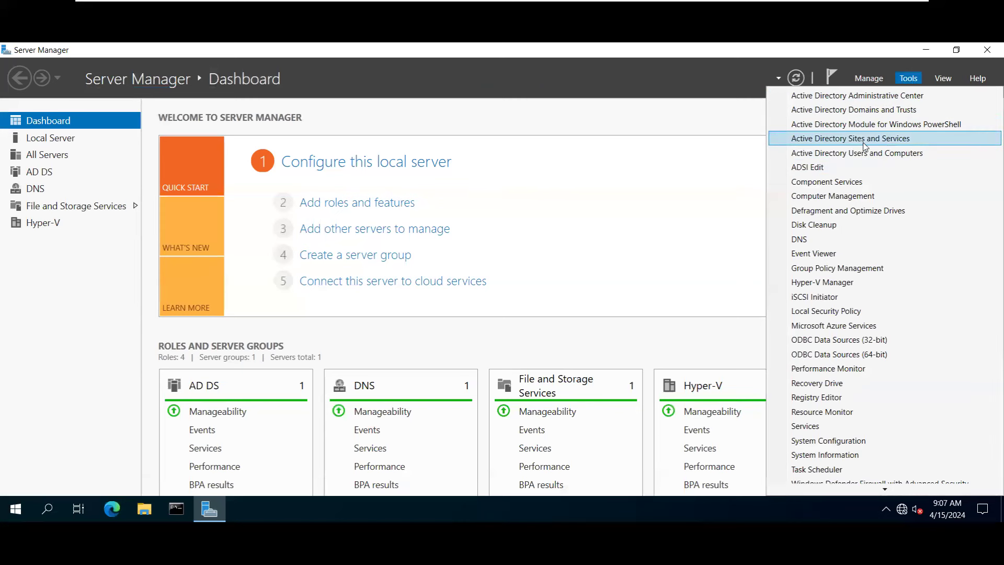
left_click(864, 141)
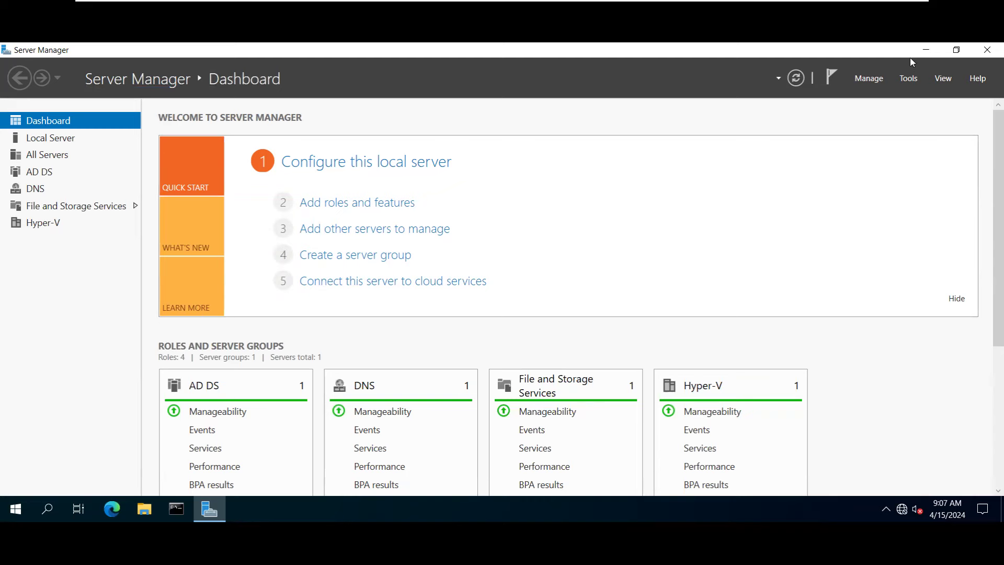
left_click(925, 50)
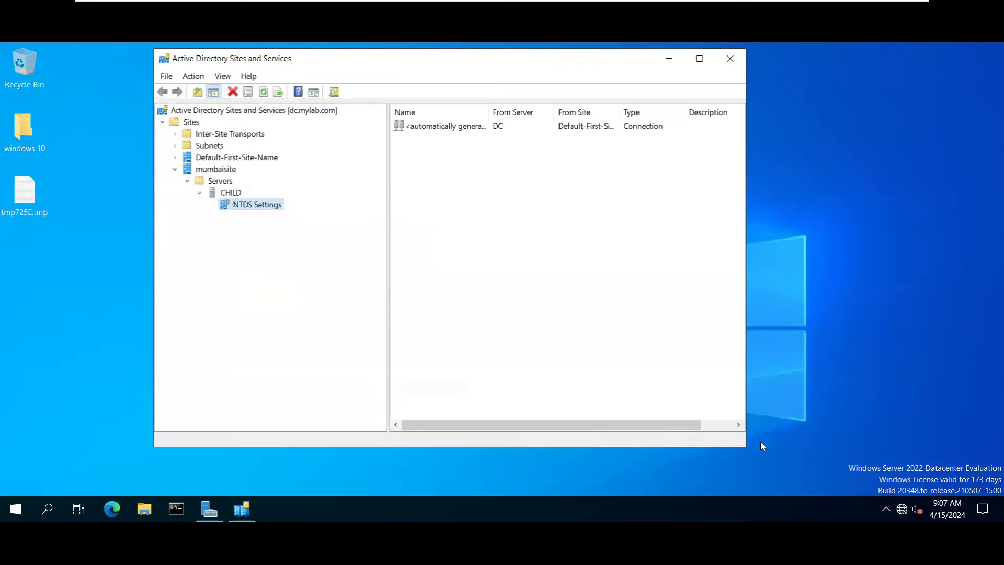
Enlarge the Sites and Services window and collapse, then re-expand, mumbaisite.
left_click(753, 461)
left_click_drag(753, 461, 808, 497)
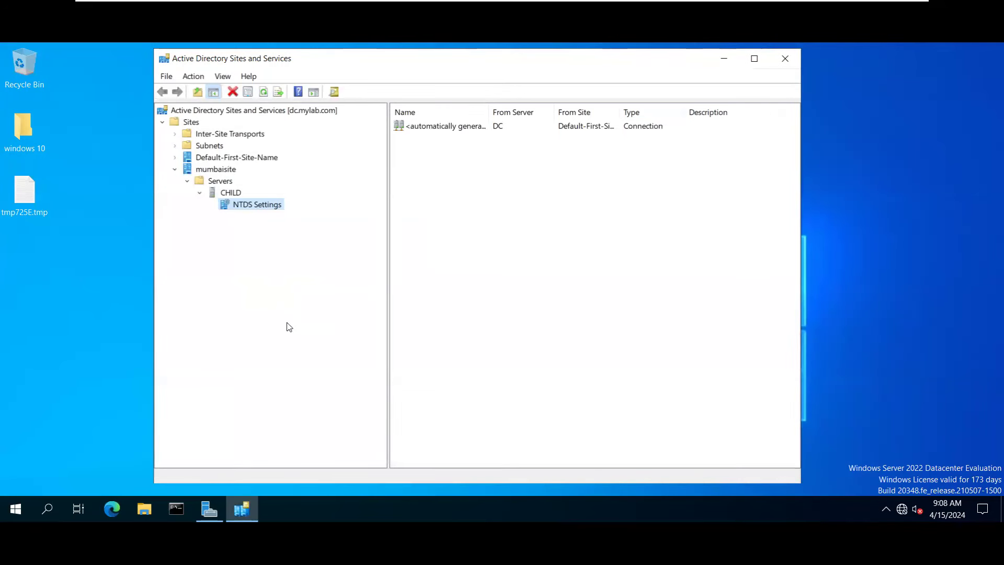
left_click(175, 169)
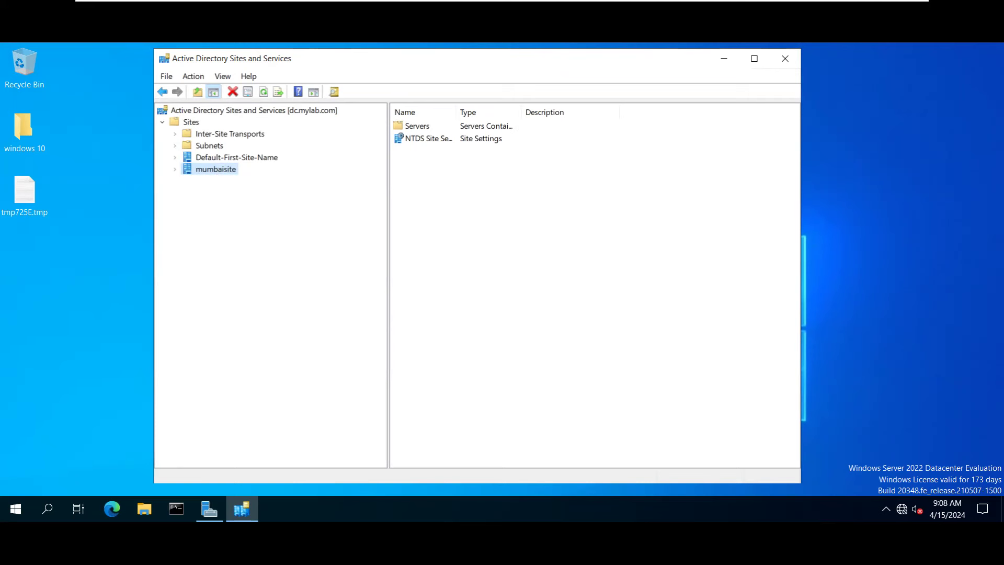
double_click(224, 170)
Expand Default-First-Site-Name's Servers folder to list ADC1 and DC, cancelling an accidental rename.
left_click(211, 158)
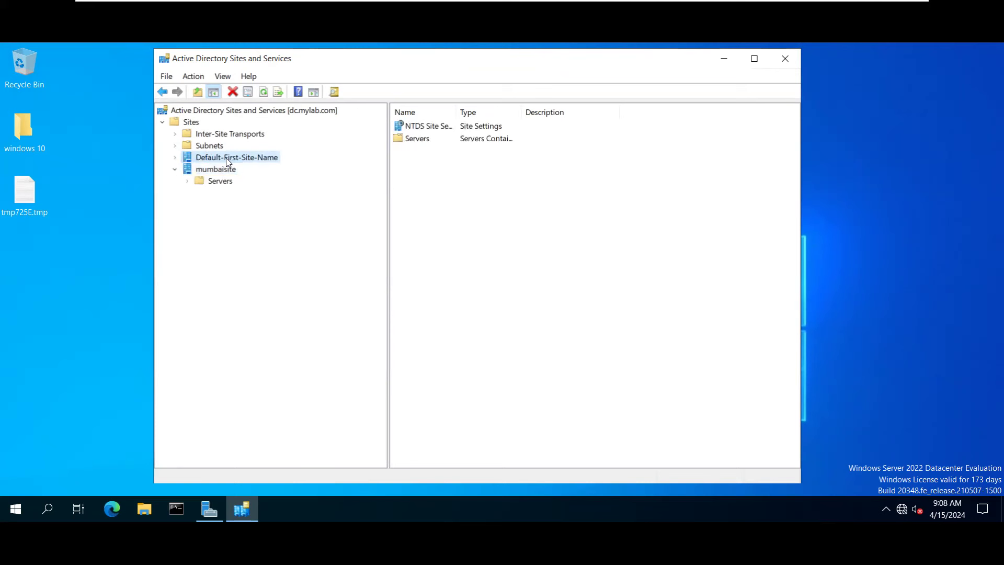
left_click(270, 158)
key("Escape")
left_click(175, 157)
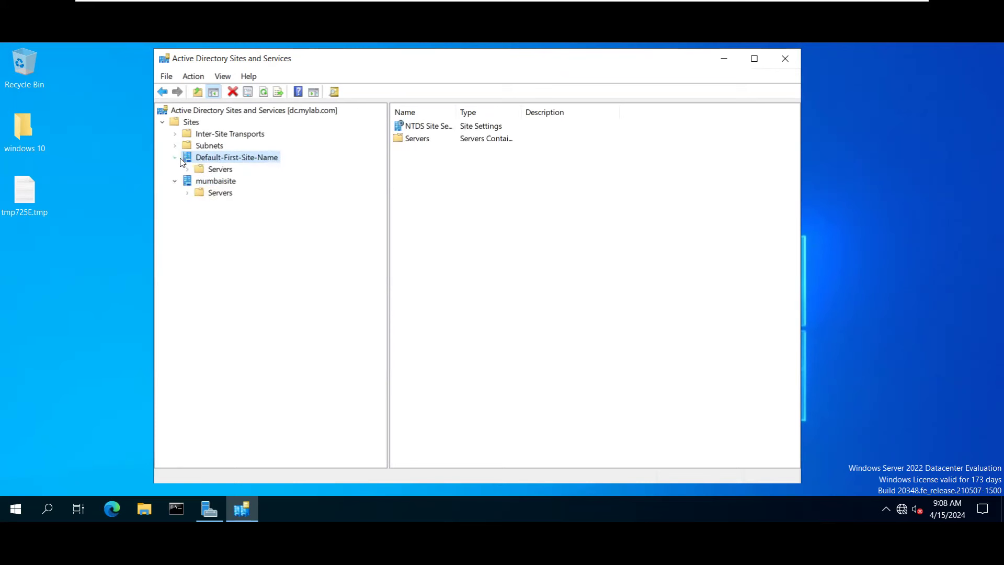
left_click(219, 170)
double_click(220, 172)
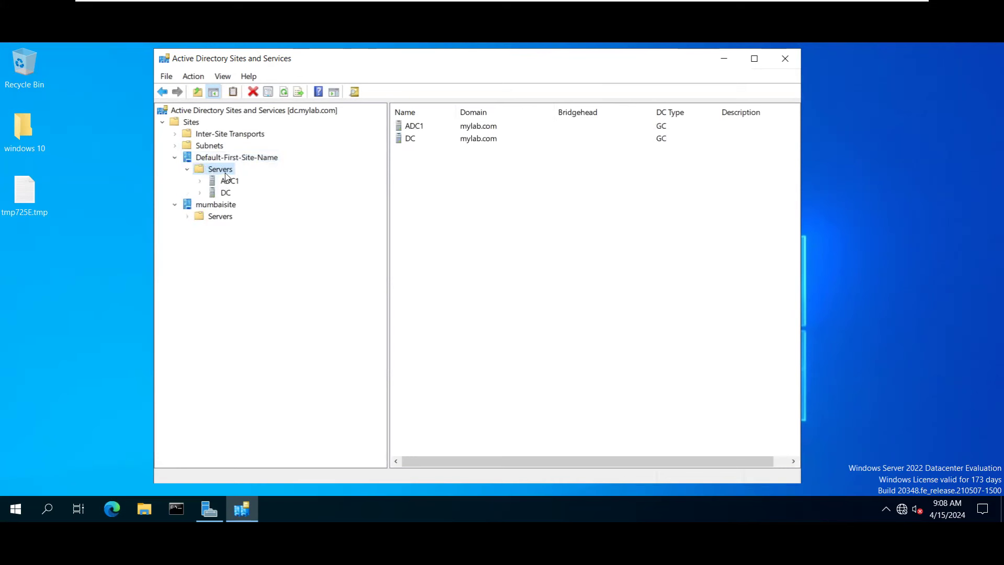
left_click(230, 181)
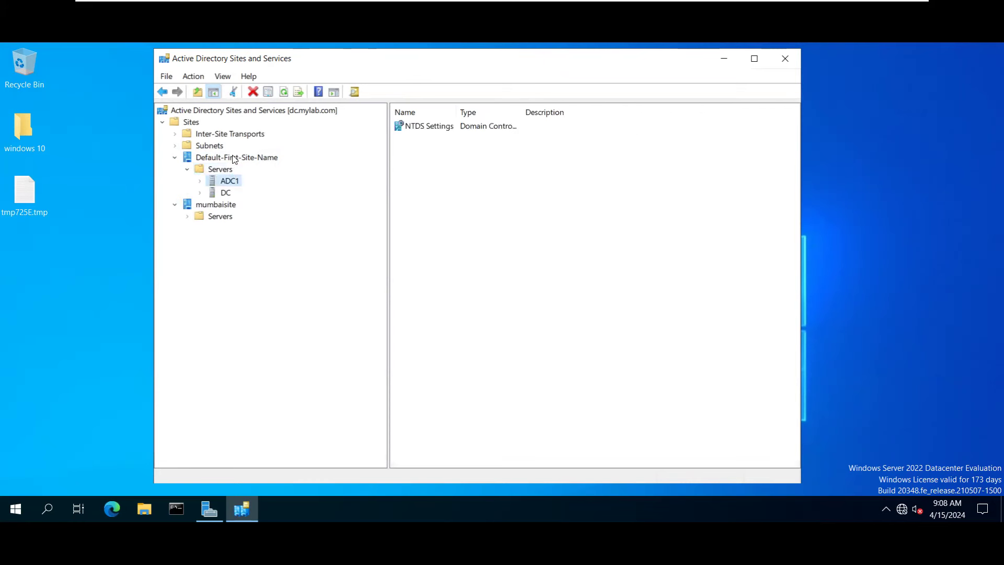
Start and cancel renaming Default-First-Site-Name, then view the ADC1 and DC server contents.
left_click(235, 158)
right_click(233, 157)
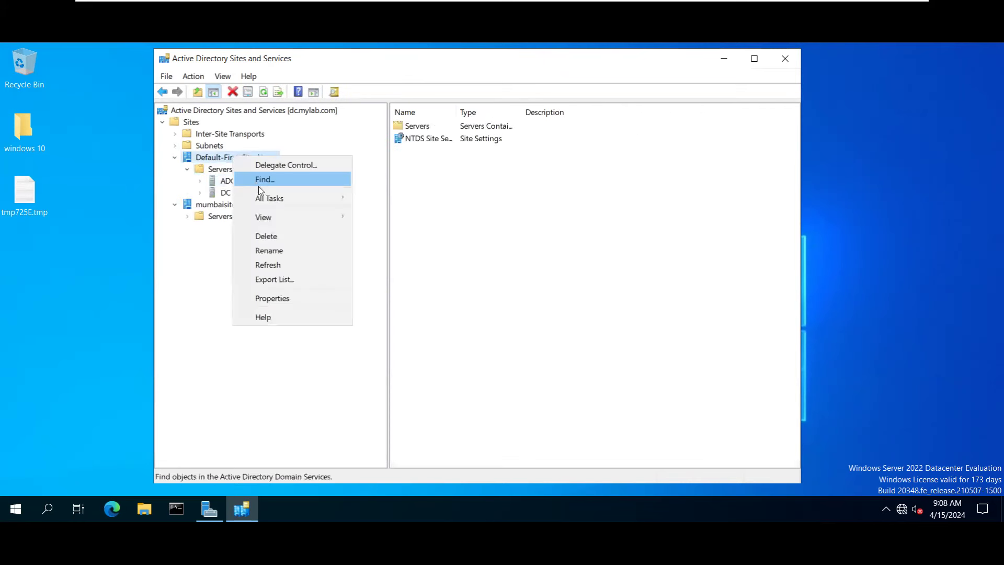
left_click(269, 251)
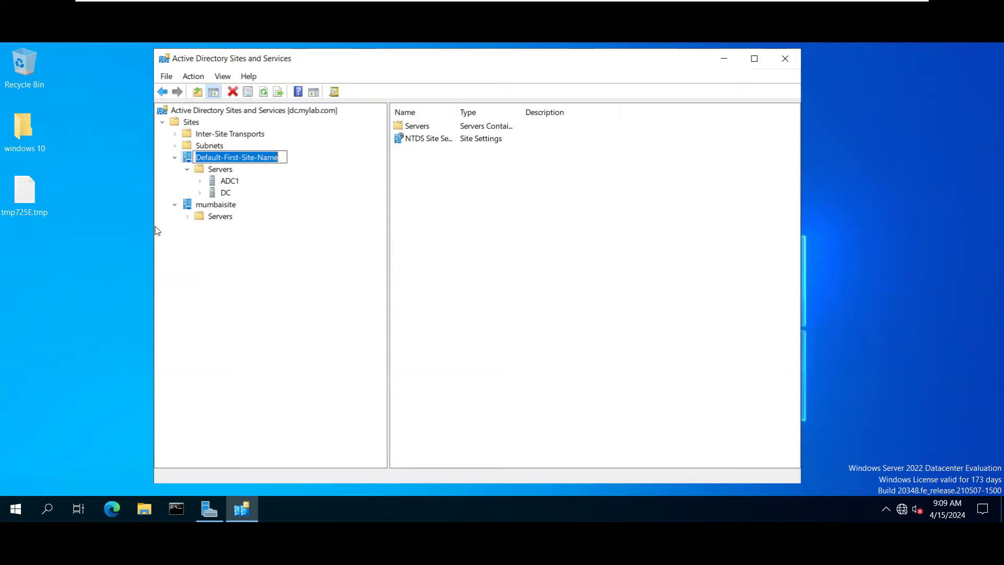
key("Return")
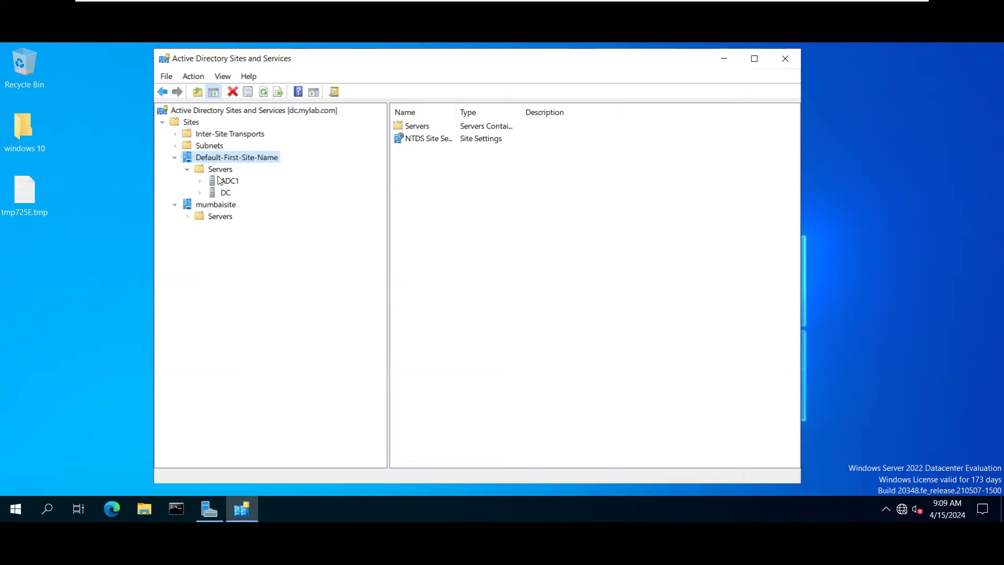
left_click(228, 181)
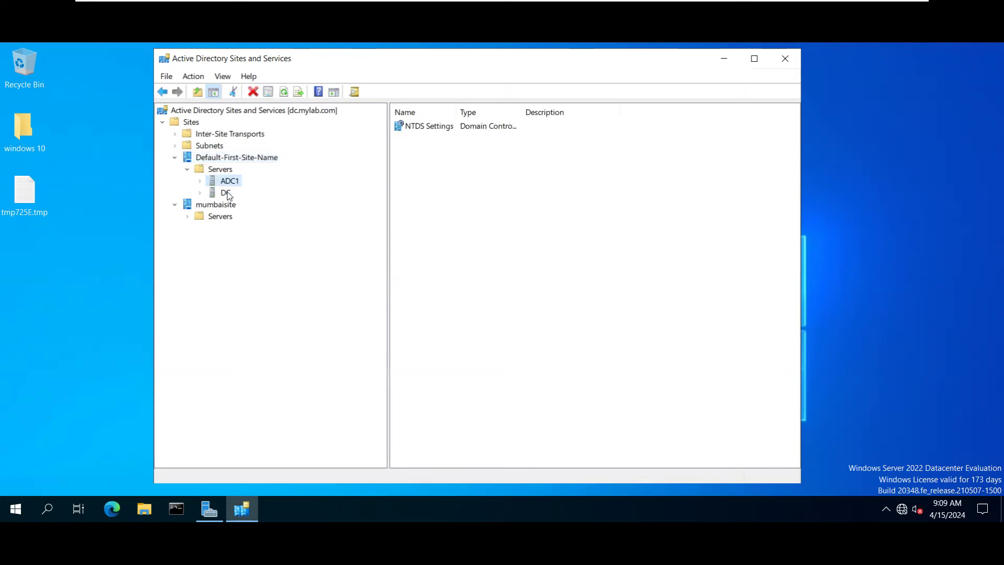
left_click(226, 193)
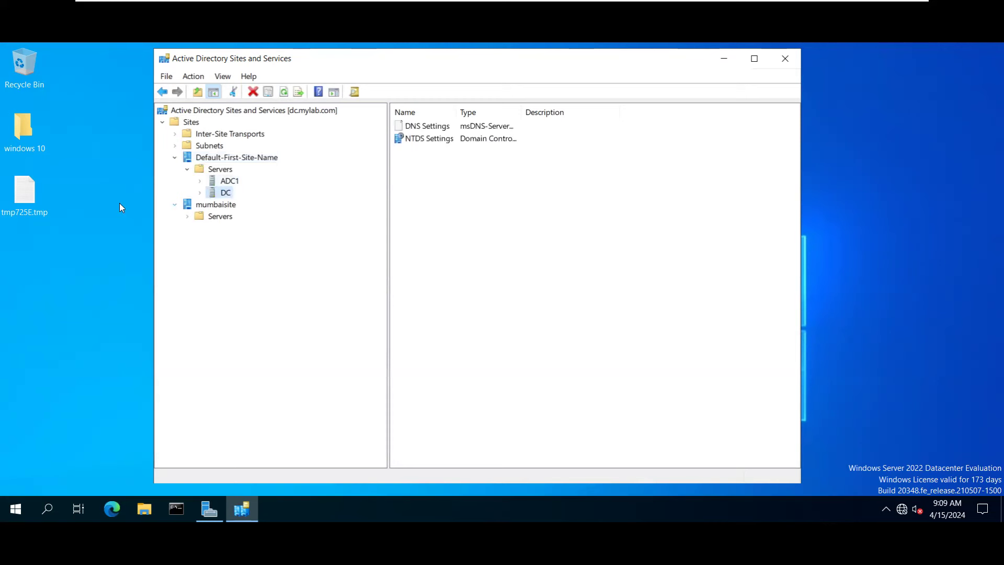
left_click(236, 183)
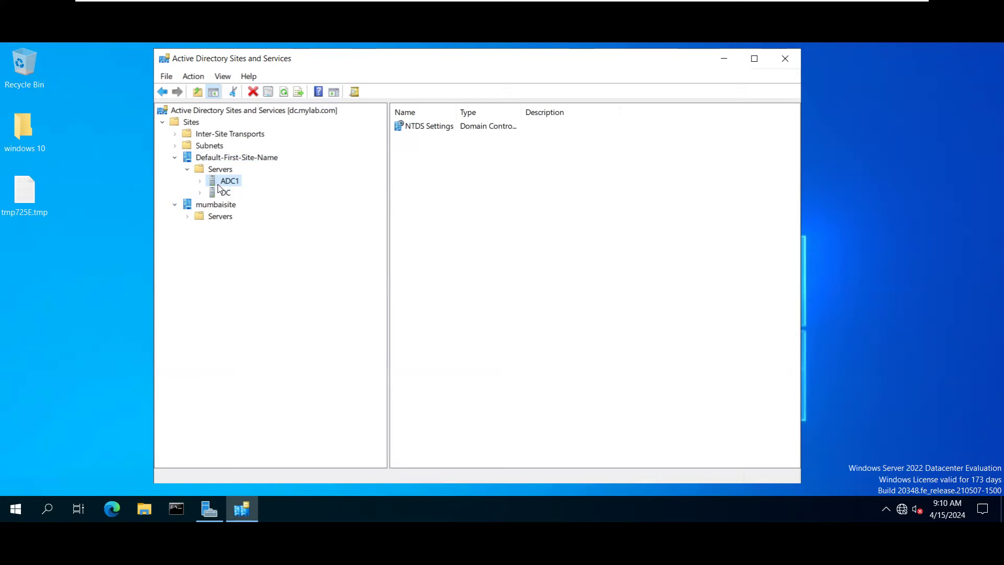
Expand mumbaisite's Servers and the CHILD server, cancelling the rename of CHILD.
double_click(210, 218)
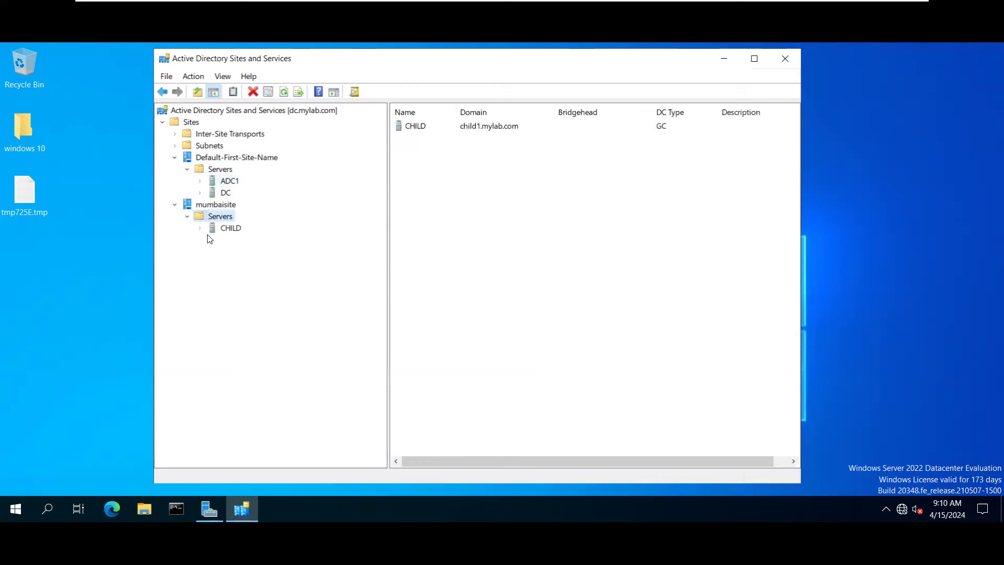
double_click(226, 228)
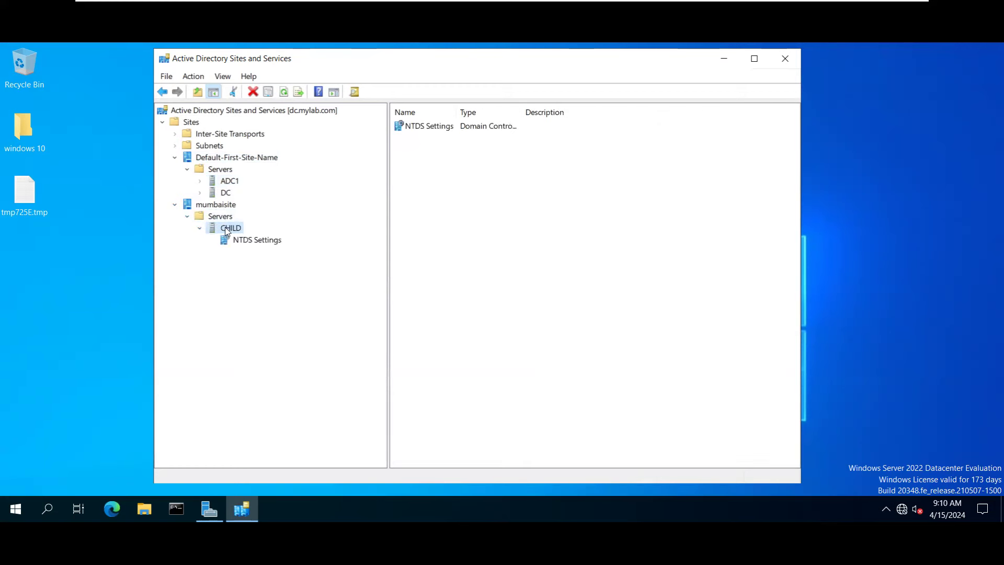
key("F2")
key("End")
key("shift+Left")
key("shift+Left")
key("shift+Left")
key("shift+Left")
key("shift+Left")
mouse_move(854, 5)
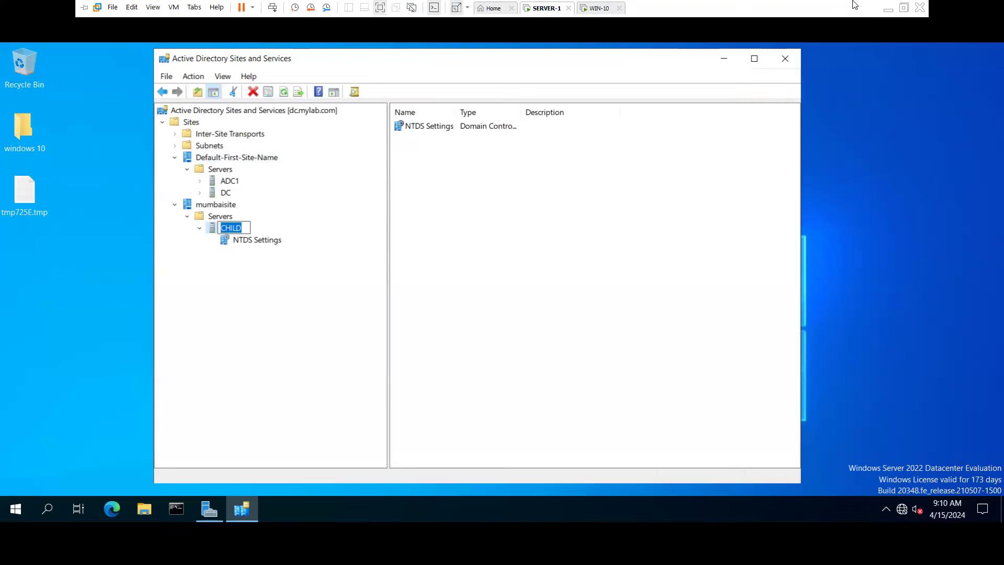
left_click(244, 227)
left_click_drag(244, 227, 220, 227)
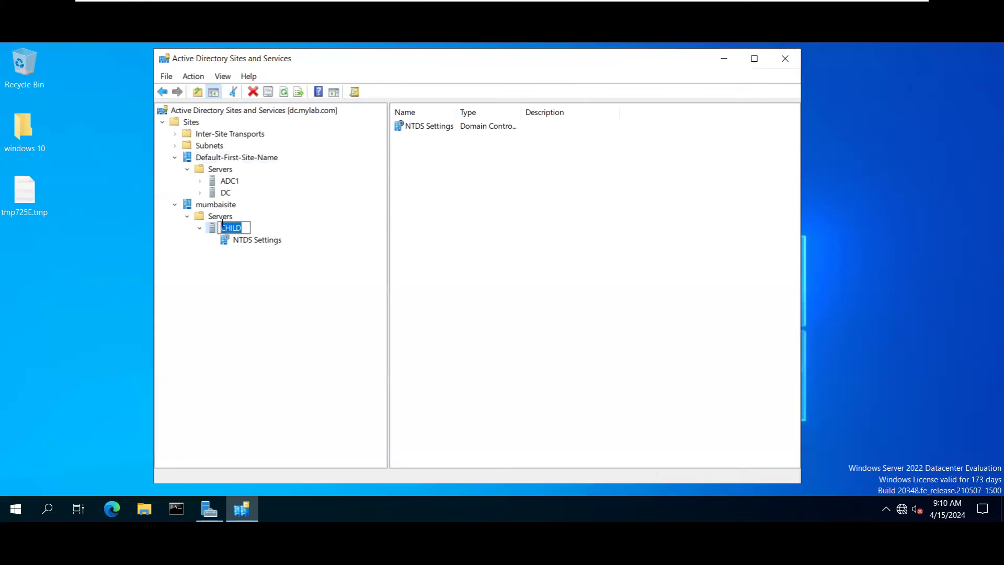
left_click(242, 228)
key("Return")
Review the ADC1 and DC server contents and the local server's properties in Server Manager.
left_click(218, 168)
left_click(230, 182)
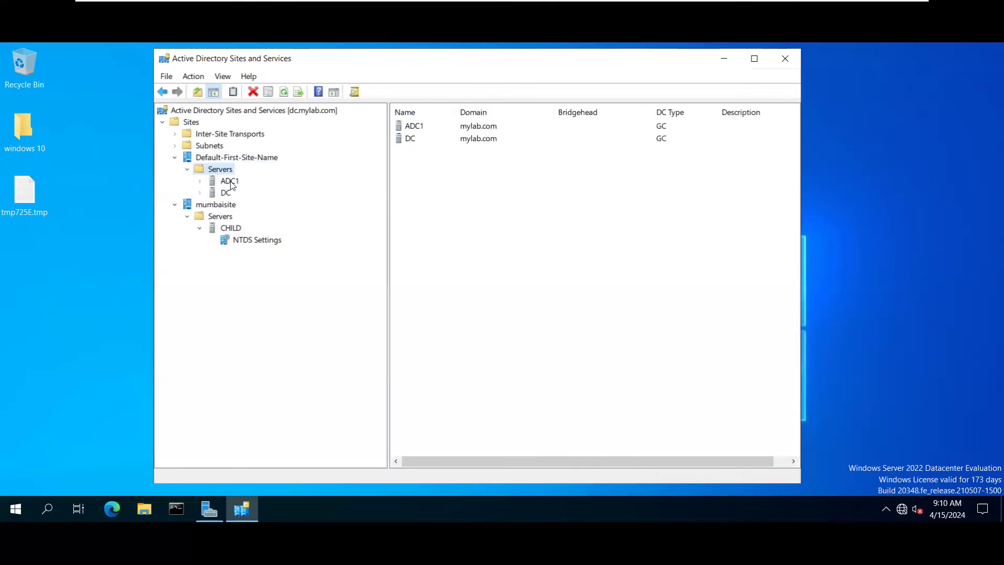
left_click(225, 194)
left_click(230, 181)
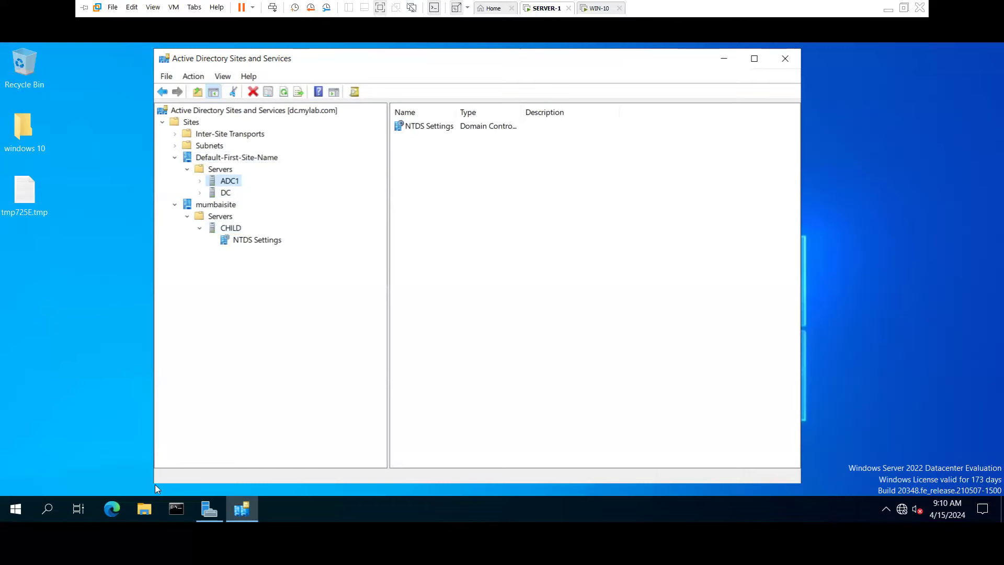
left_click(201, 522)
left_click(52, 138)
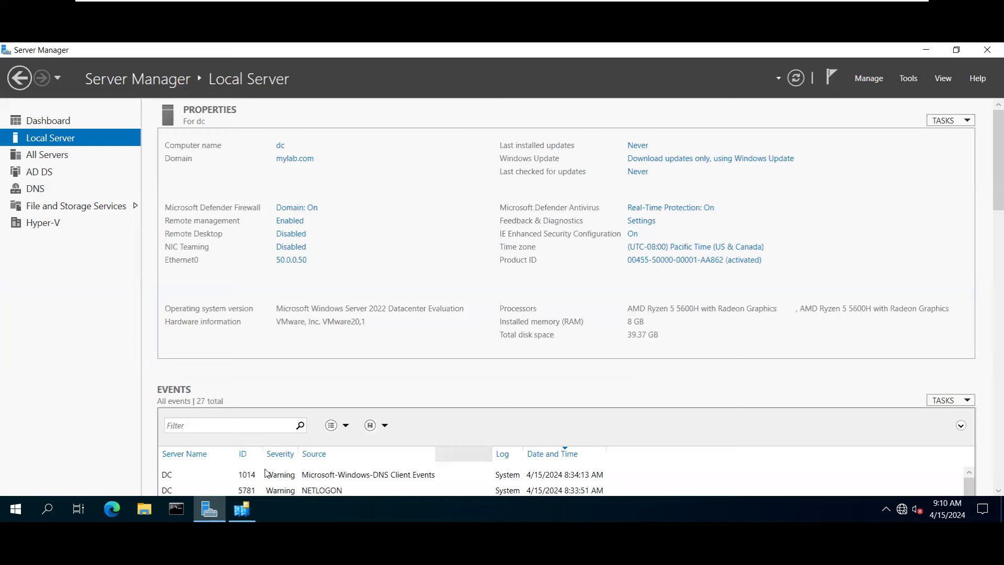
Back in Sites and Services, list CHILD's NTDS Settings showing the connection from DC.
left_click(241, 508)
left_click(926, 52)
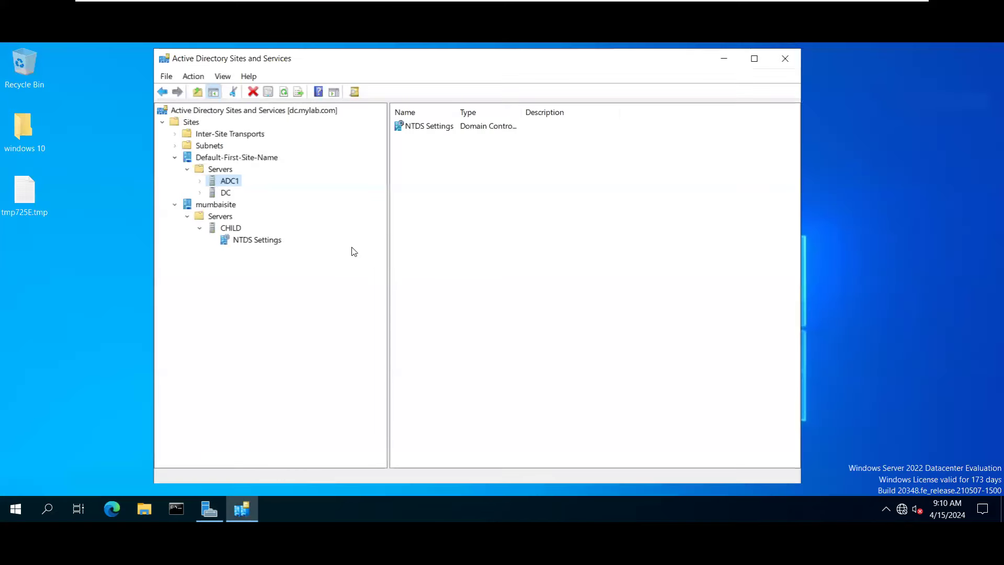
left_click(226, 192)
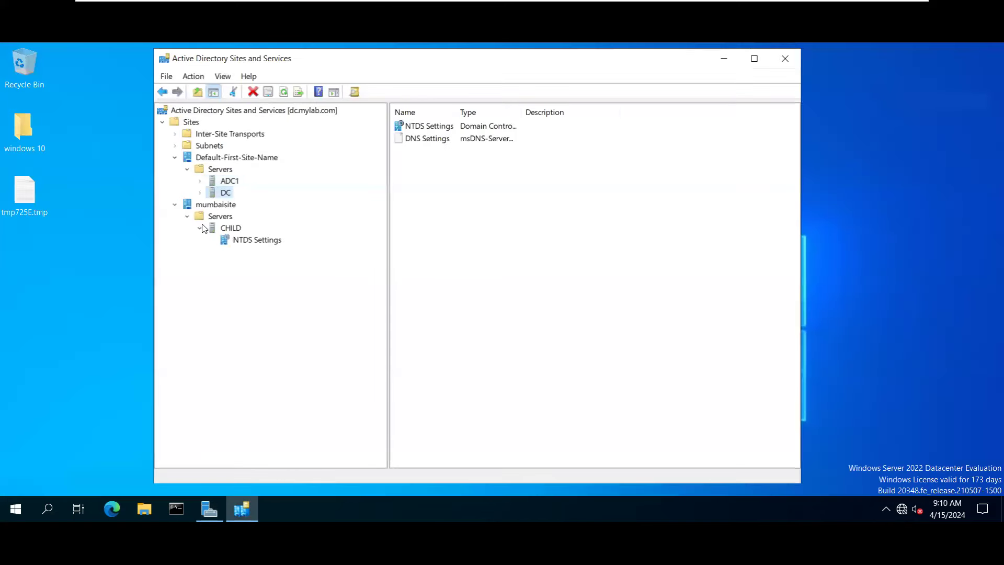
left_click(235, 229)
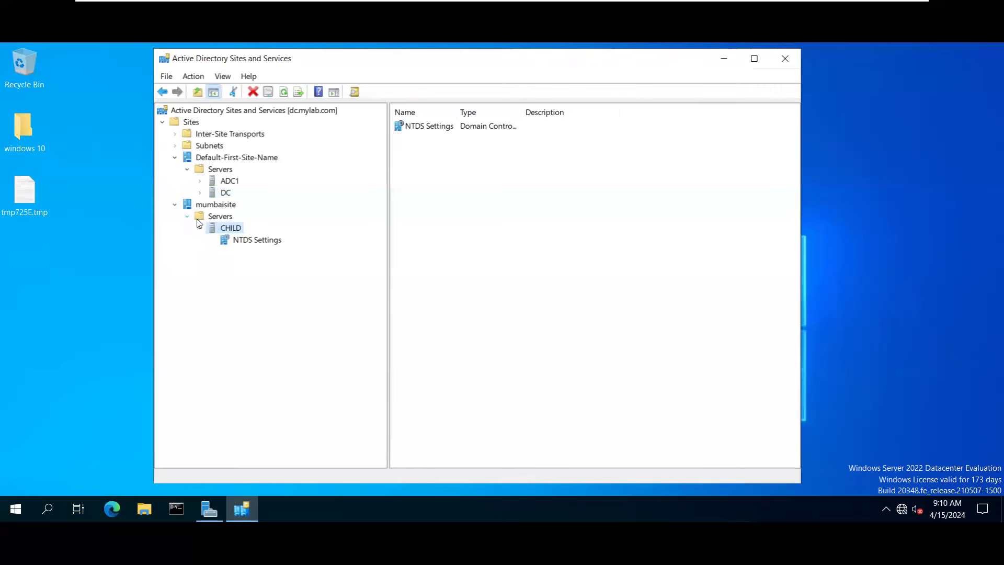
left_click(246, 239)
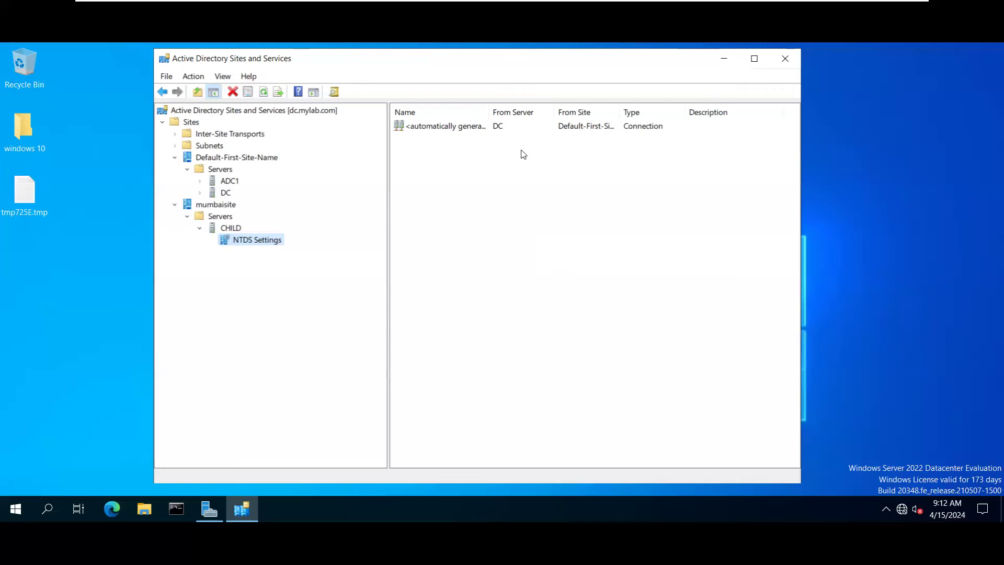
Open the automatically generated connection's properties and inspect the replication source server and site.
double_click(475, 129)
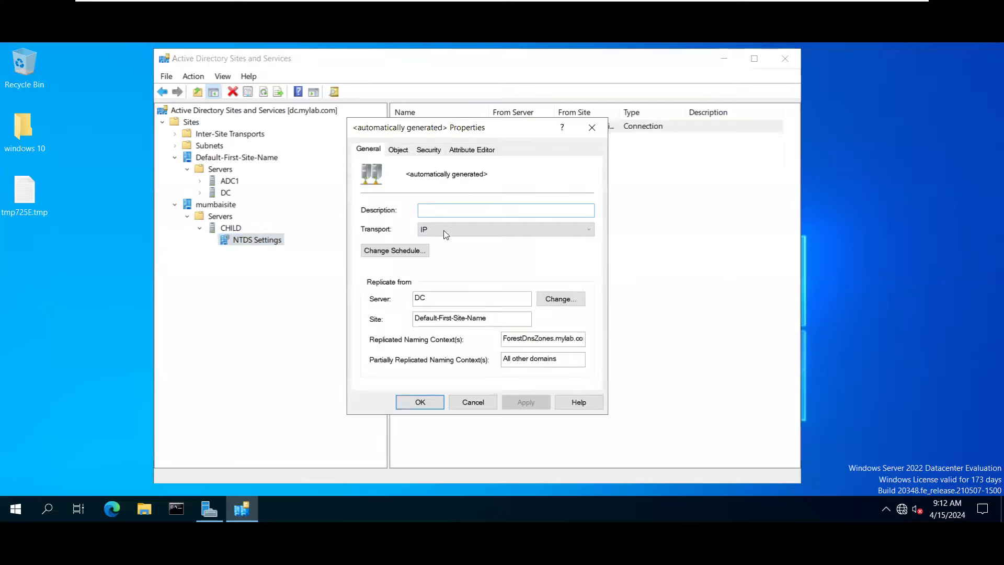
double_click(429, 298)
left_click(435, 299)
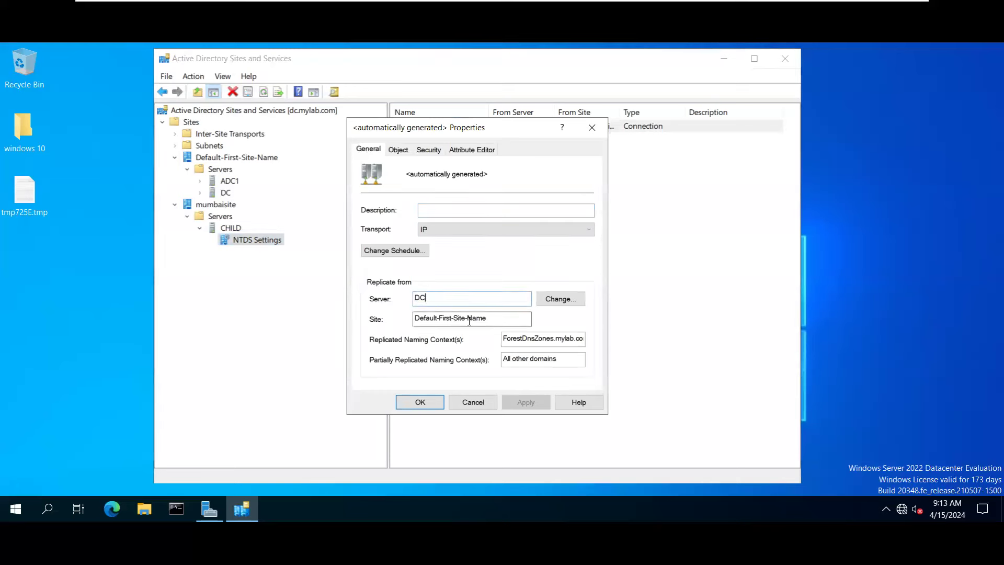
left_click_drag(488, 320, 359, 303)
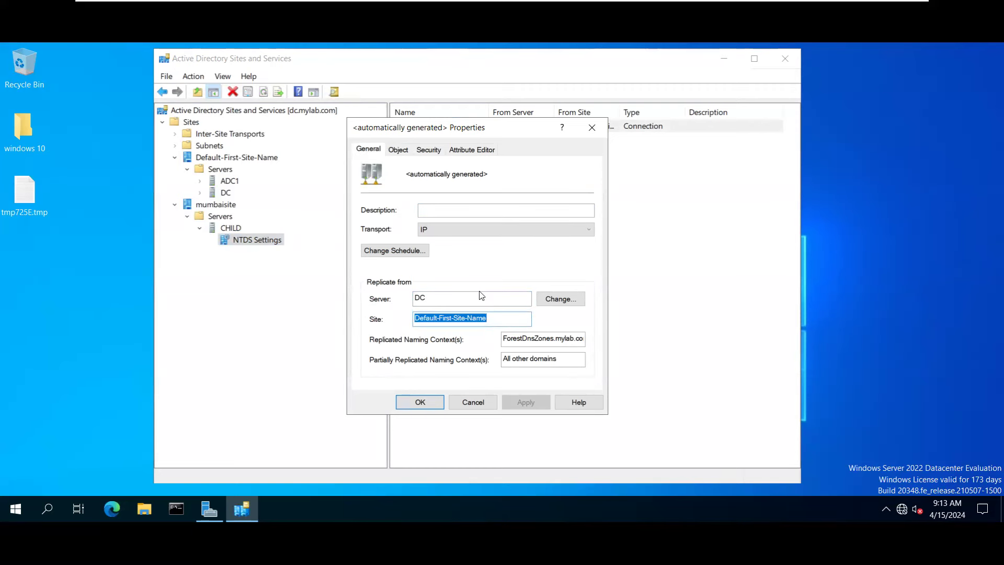
Browse the domain controllers (CHILD, DC) without changing the source, and keep IP as transport.
left_click(551, 303)
left_click(429, 411)
left_click(454, 425)
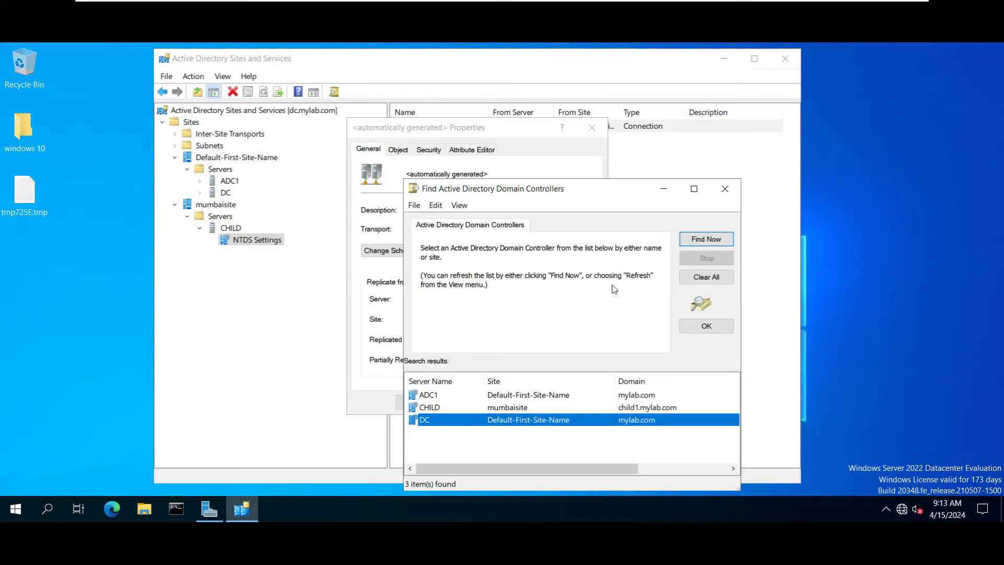
left_click(463, 407)
left_click(463, 395)
left_click(465, 410)
left_click(463, 423)
left_click(722, 192)
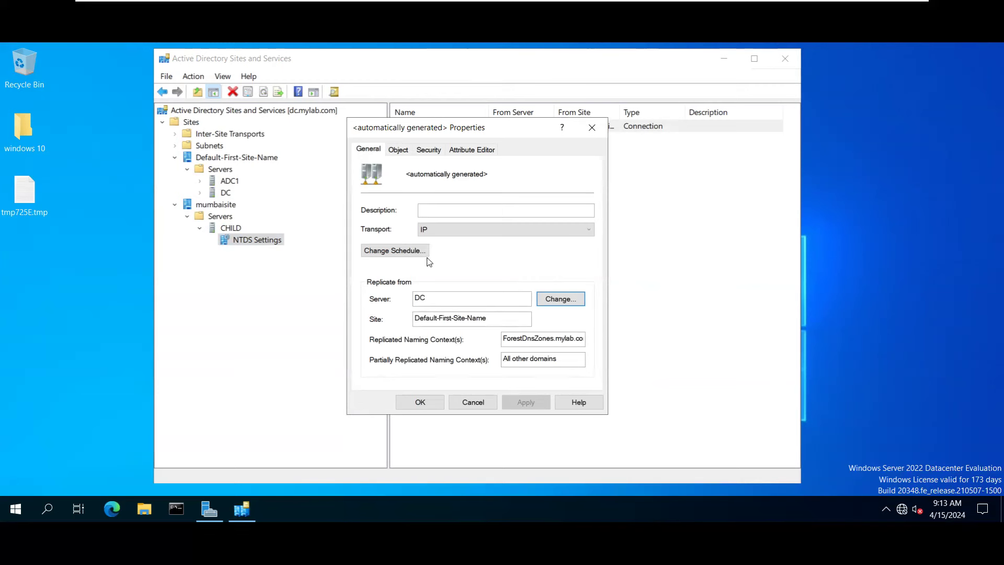
left_click(460, 237)
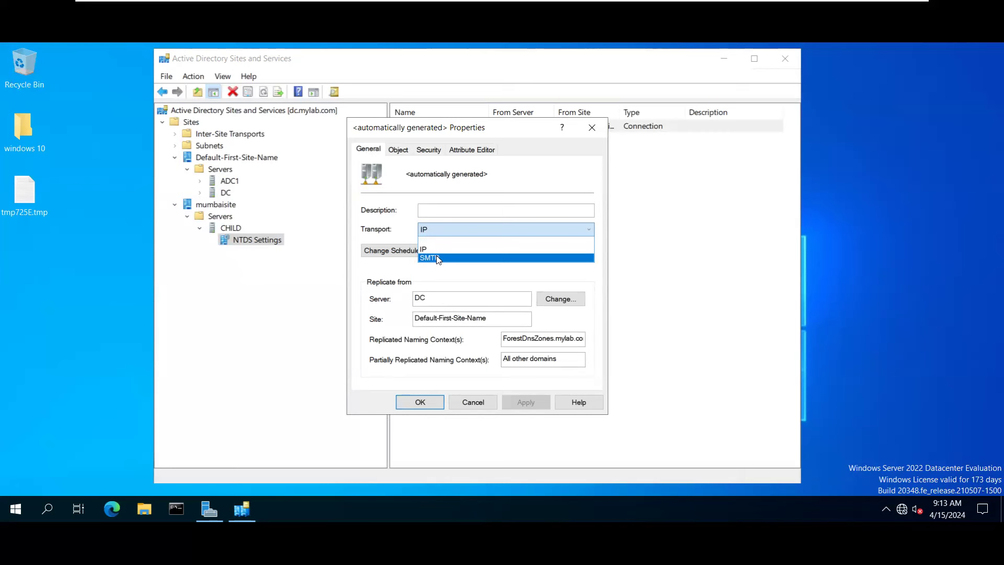
left_click(410, 246)
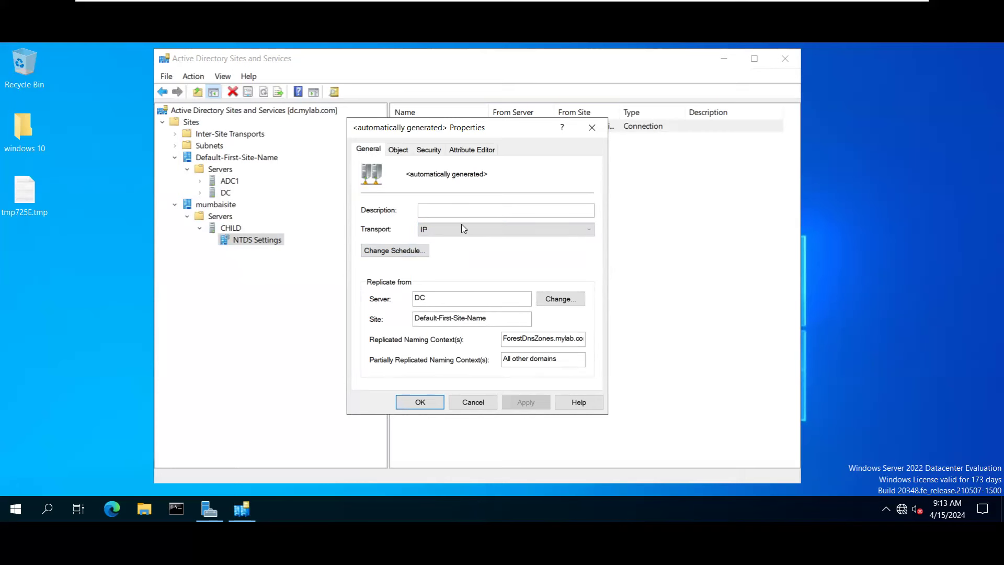
Inspect the hourly schedule grid, cancel unchanged, and view the Object details (class Connection, USN 13218).
left_click(402, 252)
left_click(397, 238)
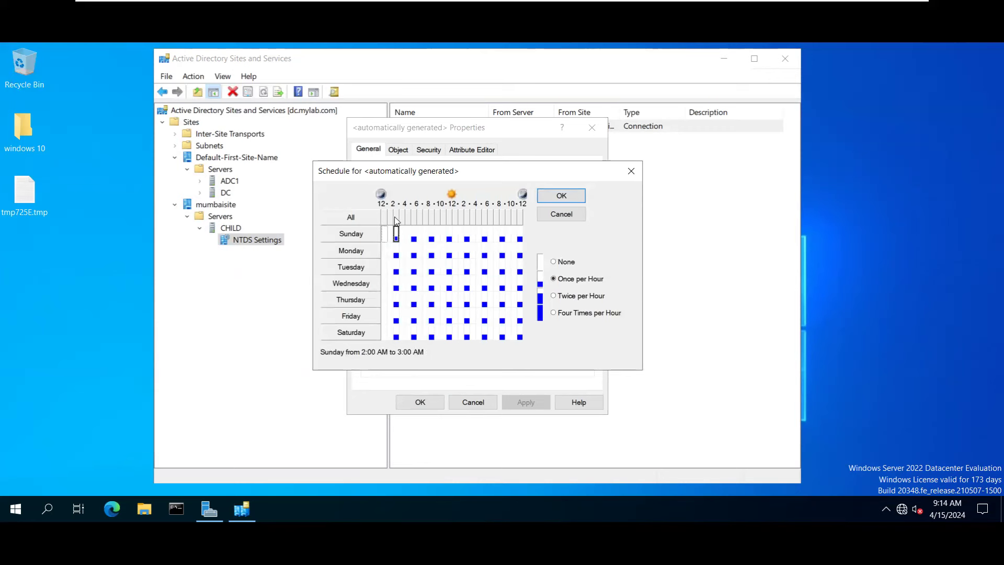
left_click(413, 238)
left_click(558, 214)
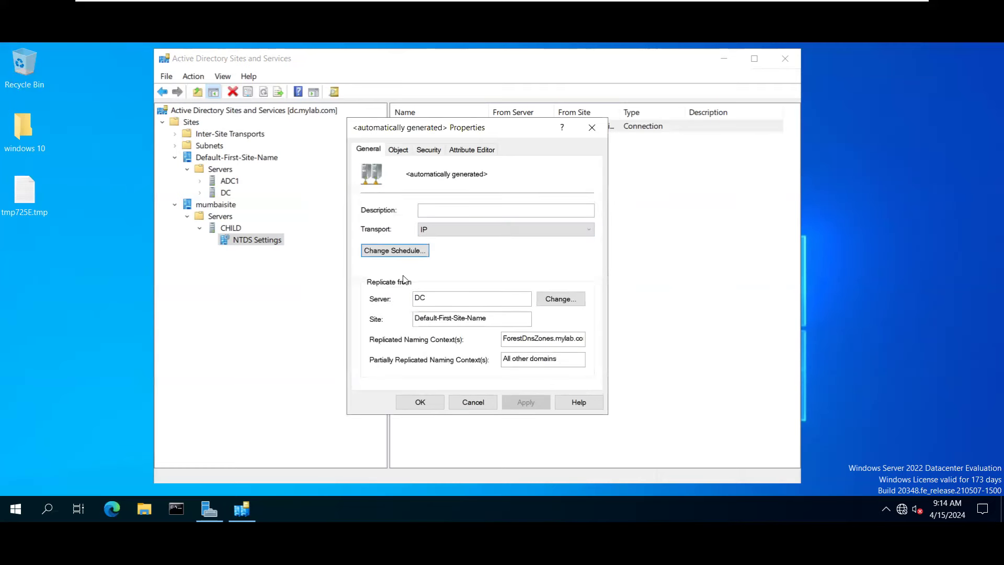
left_click(393, 150)
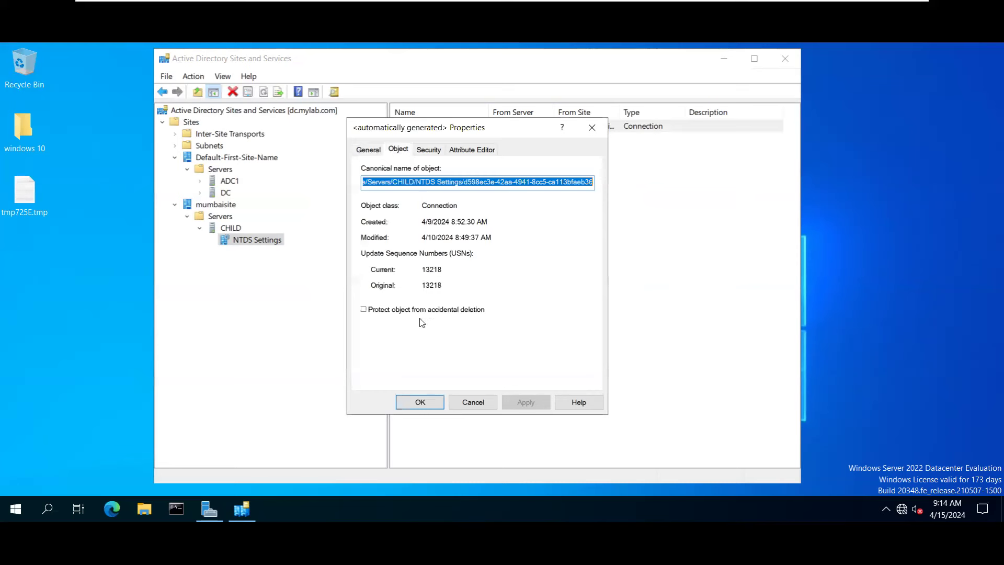
Enable and apply 'Protect object from accidental deletion', review Security and Attribute Editor, then close.
left_click(408, 311)
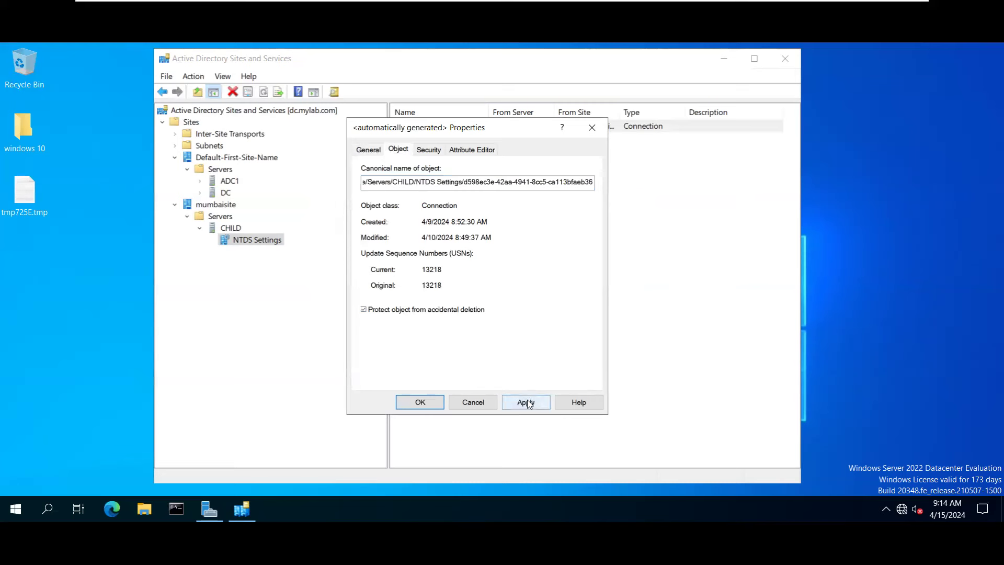
left_click(526, 402)
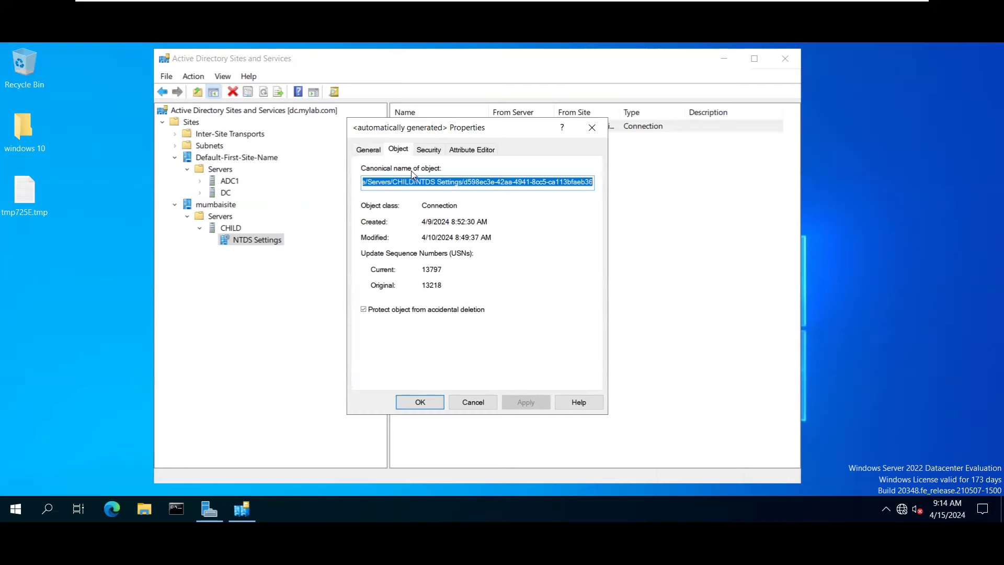
left_click(427, 150)
left_click(460, 149)
scroll(474, 251, "down", 10)
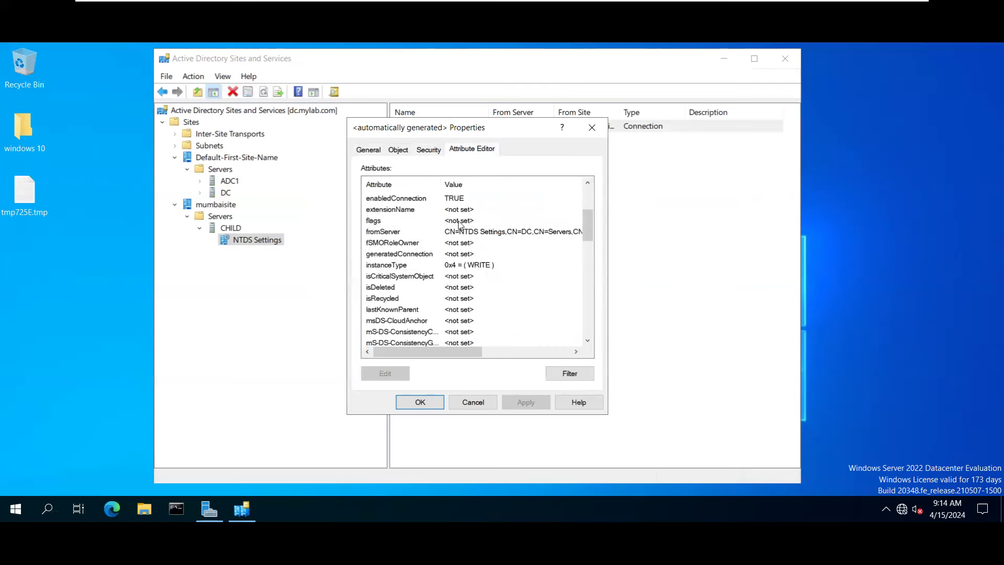
scroll(453, 219, "up", 10)
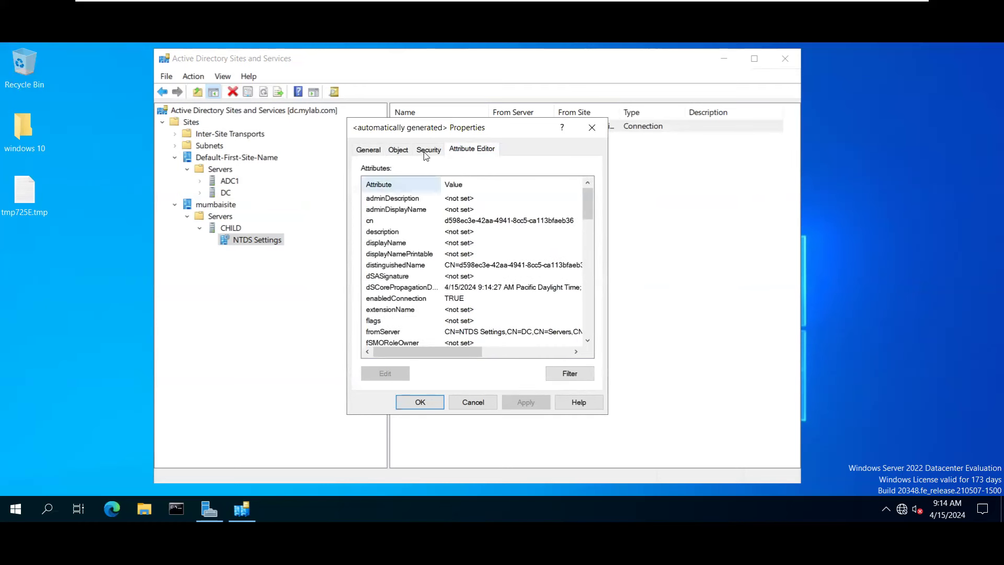
left_click(592, 127)
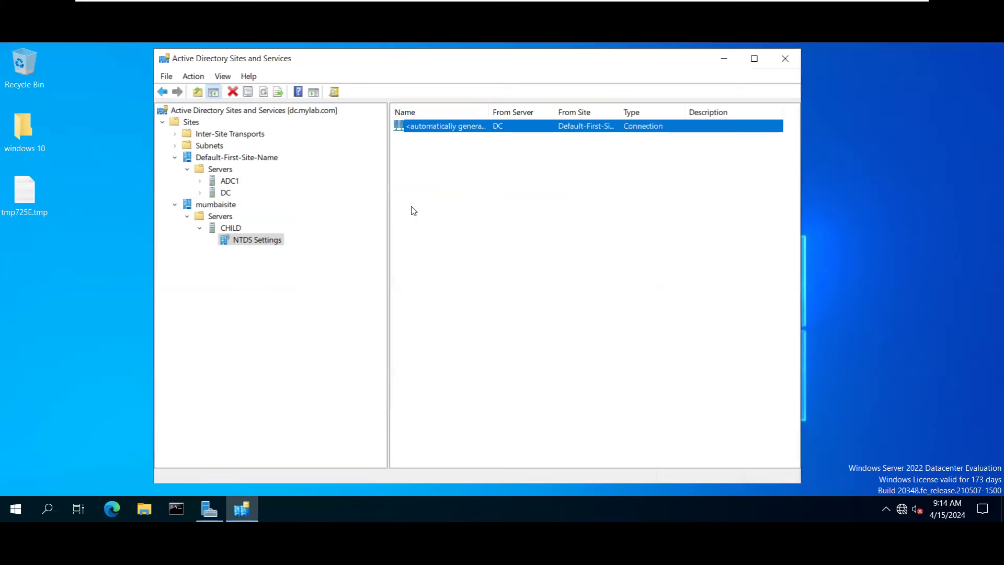
Run Replicate Now on the connection from DC, which fails with 'RPC server is unavailable'.
right_click(453, 130)
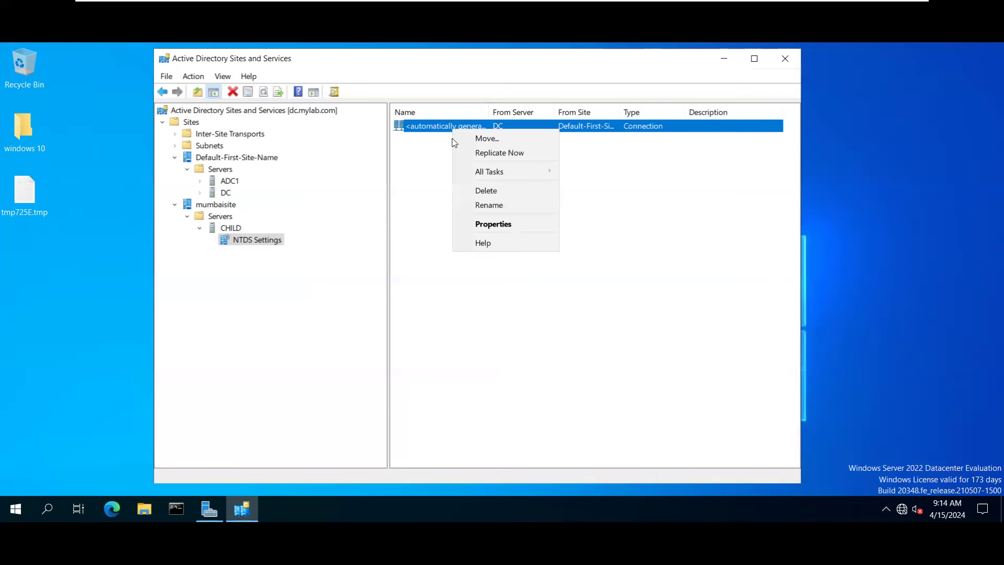
left_click(445, 128)
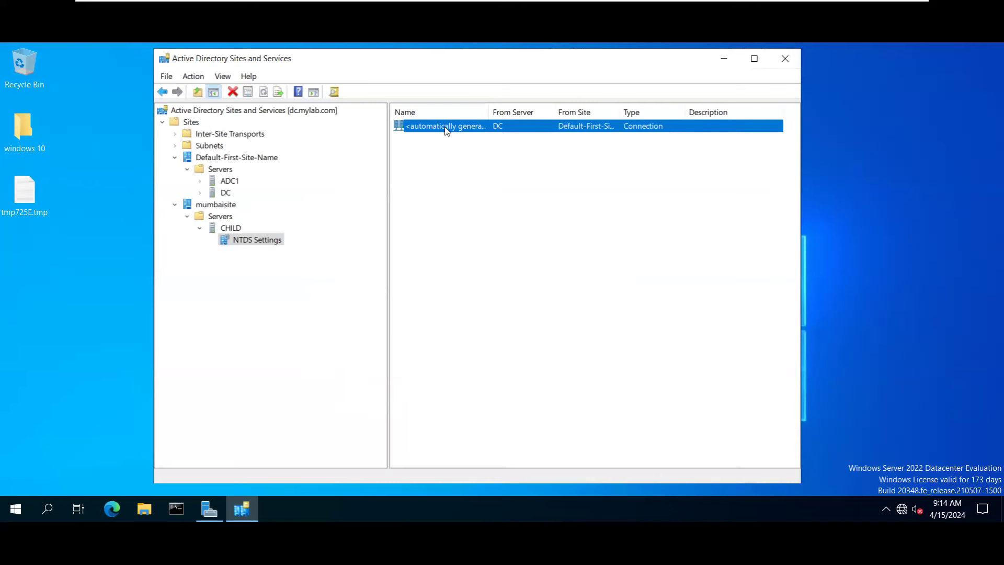
double_click(445, 129)
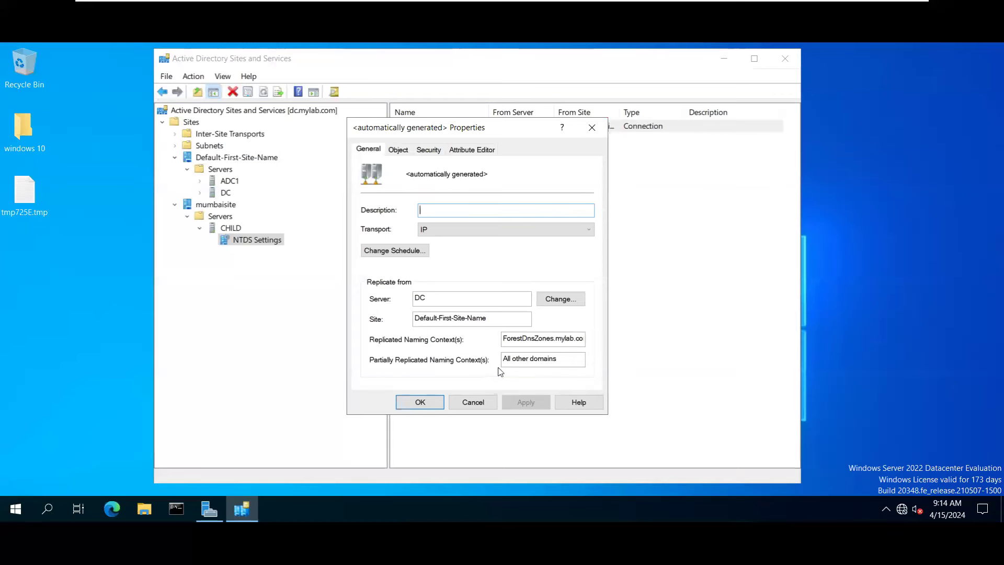
left_click(590, 127)
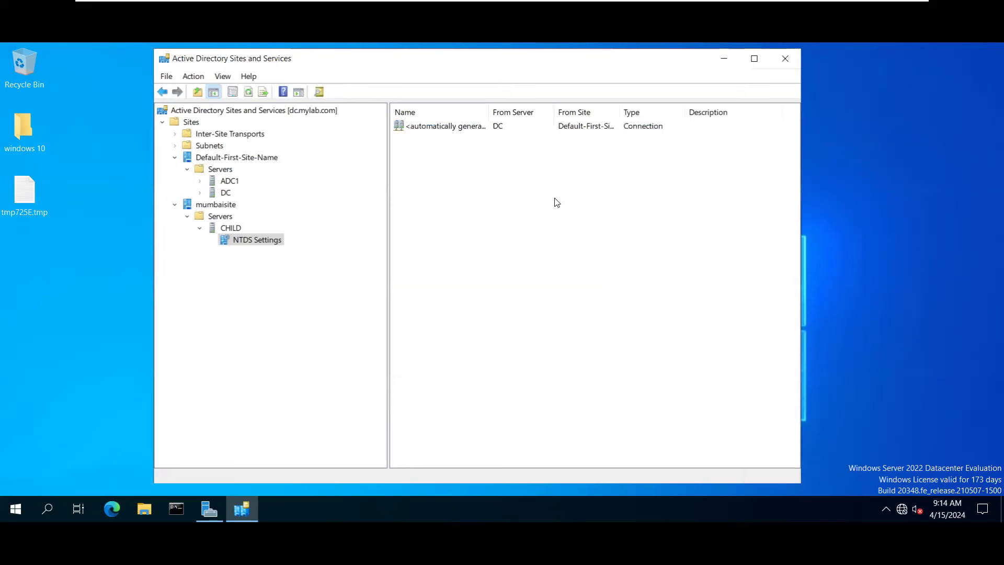
right_click(554, 131)
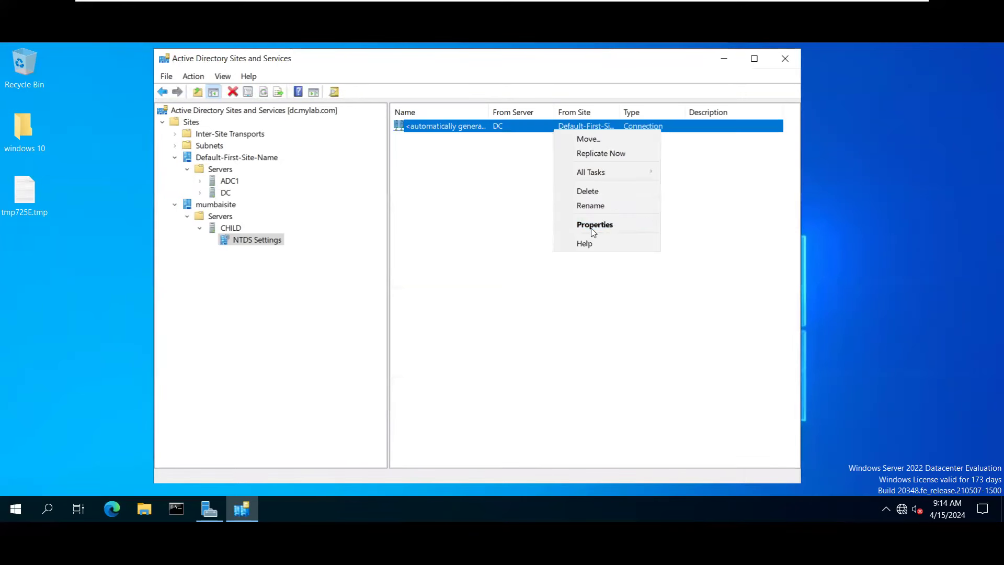
left_click(593, 160)
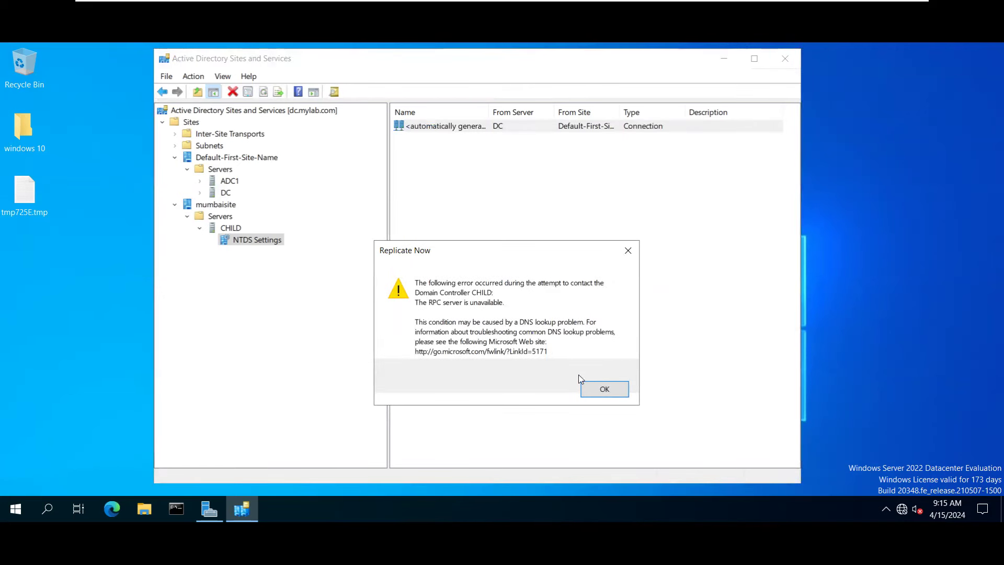
Dismiss the replication error and look over the connection's properties.
left_click(588, 387)
right_click(450, 124)
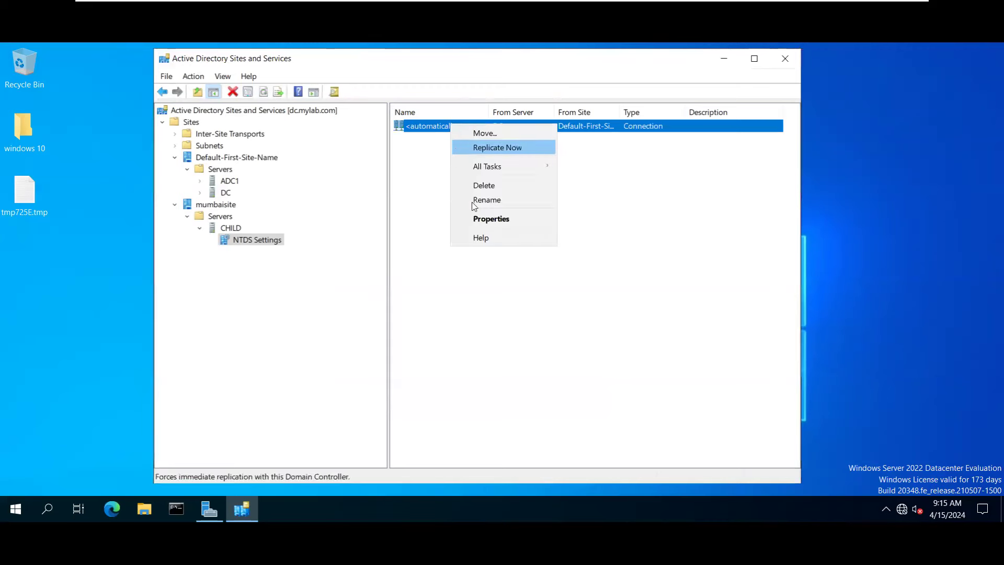
left_click(482, 220)
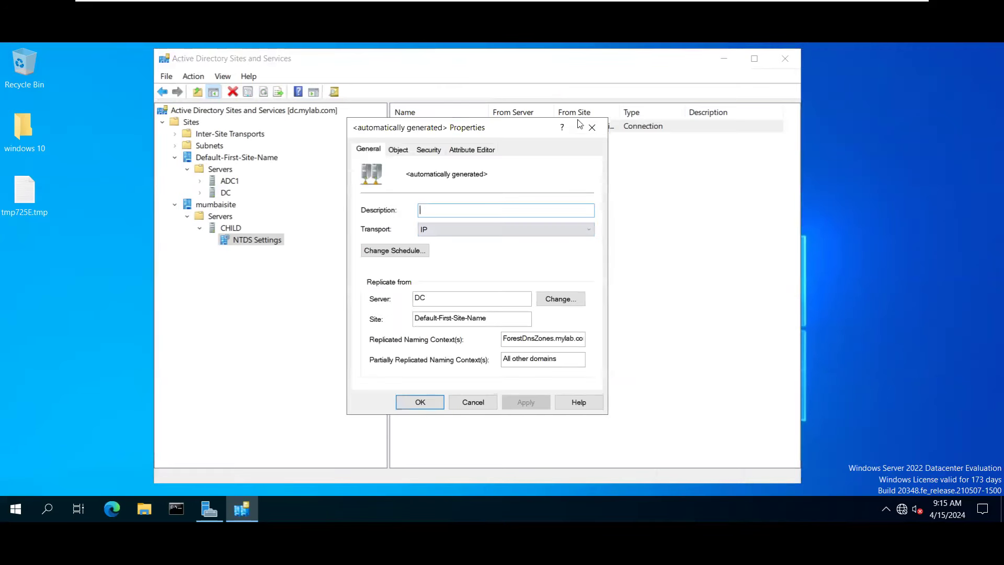
left_click(592, 127)
right_click(478, 134)
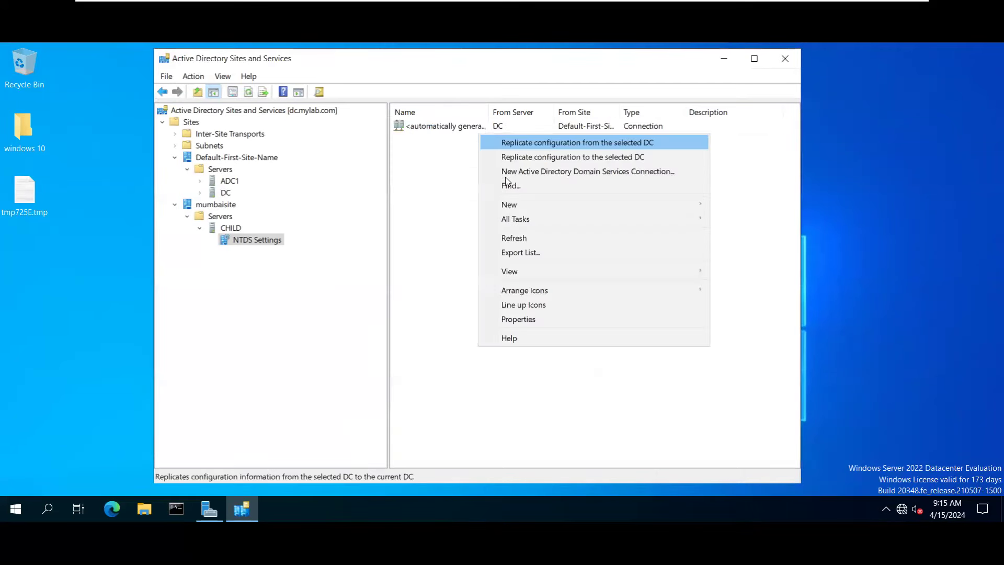
left_click(450, 132)
Leave the automatically generated connection unrenamed and display the CHILD server's contents.
right_click(451, 128)
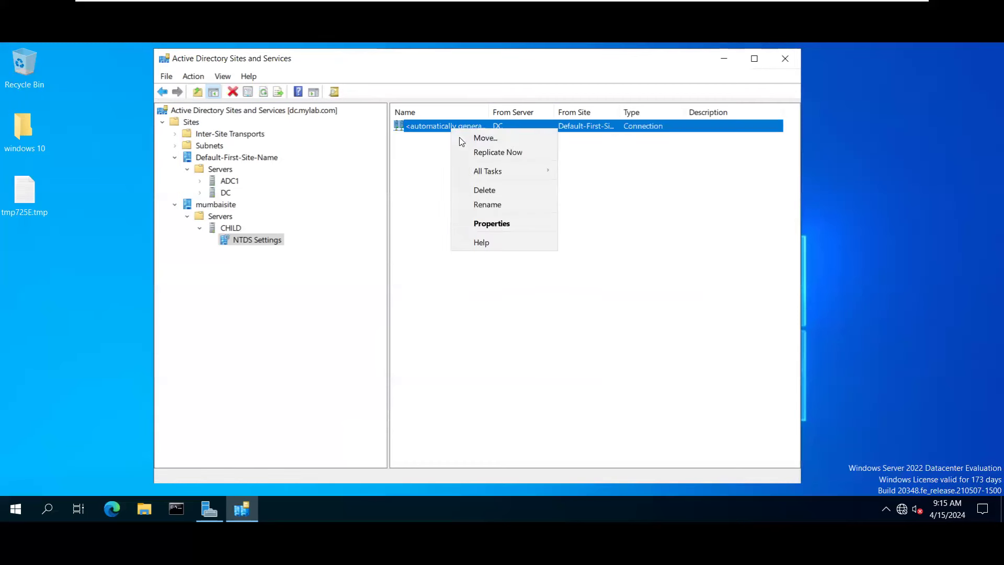
mouse_move(488, 172)
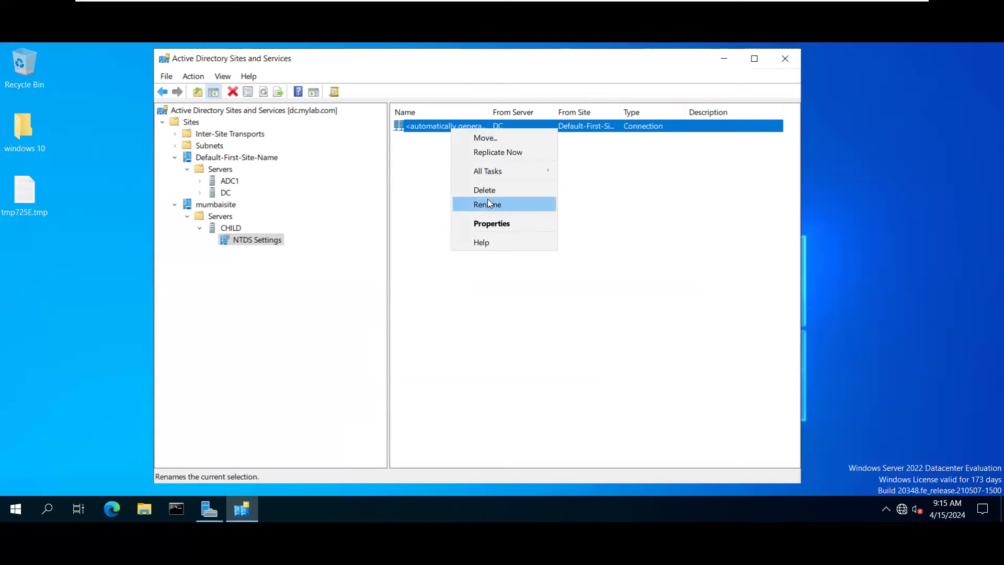
left_click(440, 132)
right_click(438, 128)
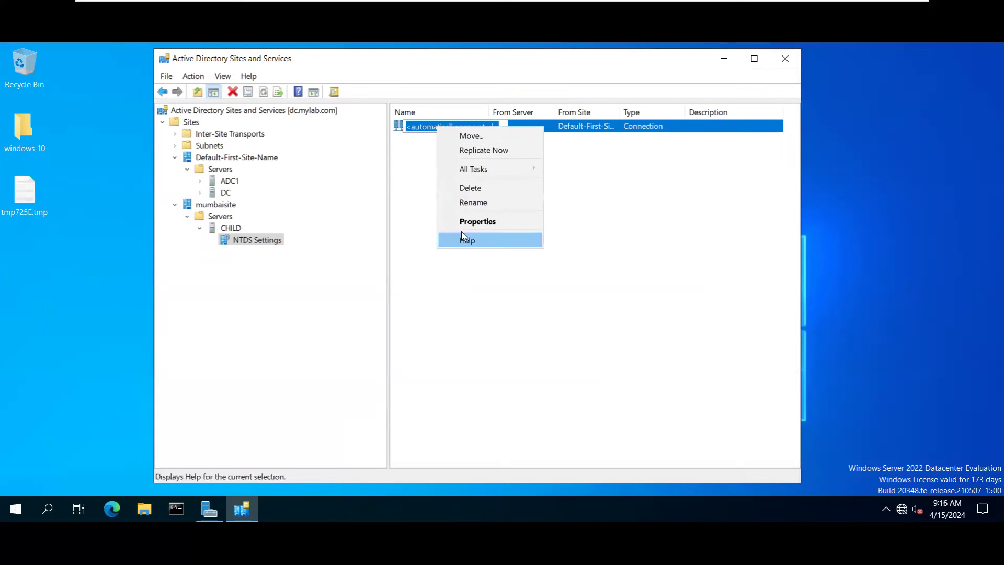
left_click(549, 282)
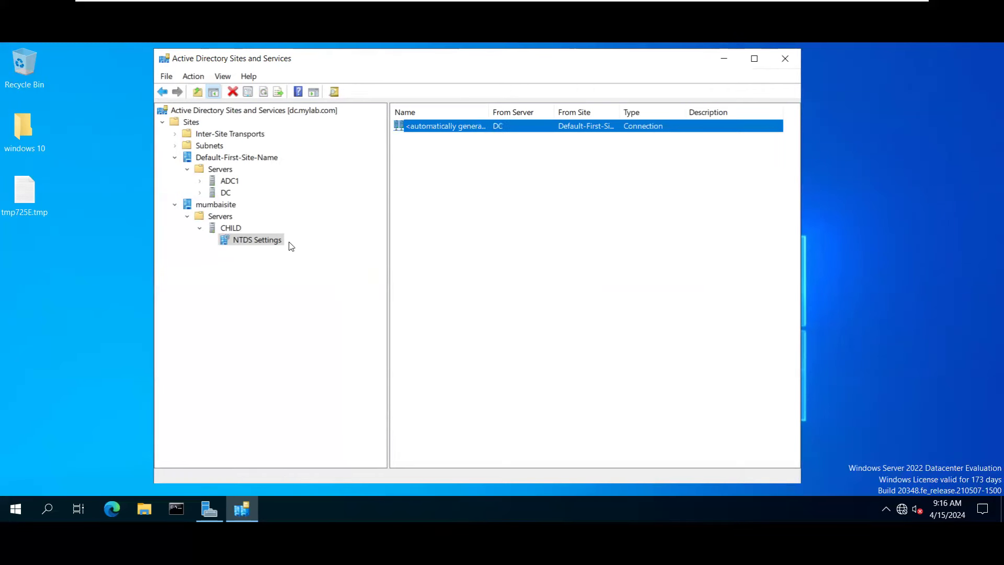
left_click(223, 229)
right_click(228, 229)
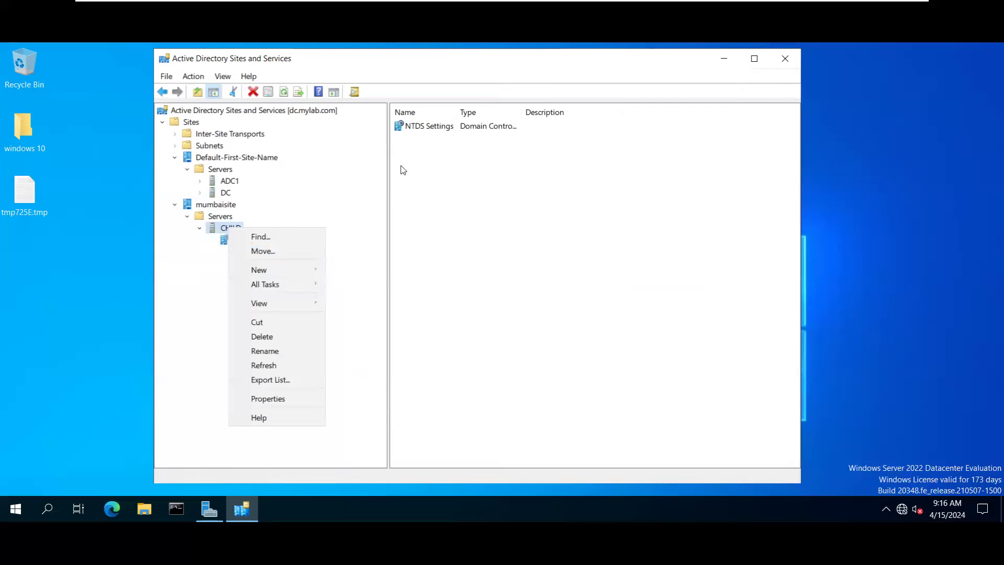
Check CHILD's NTDS Settings Connections tab, then list mumbaisite's Servers folder.
left_click(434, 126)
right_click(430, 130)
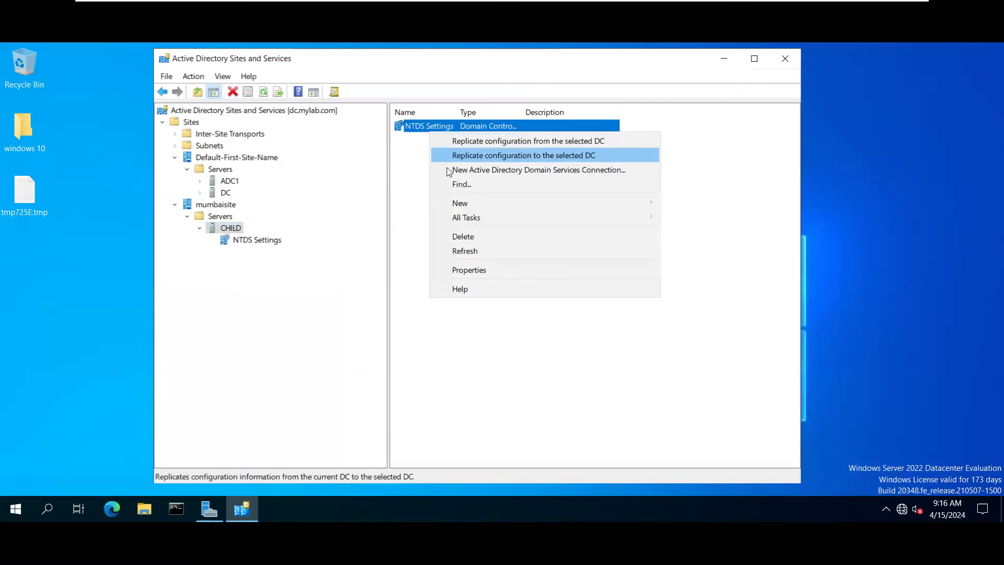
left_click(469, 270)
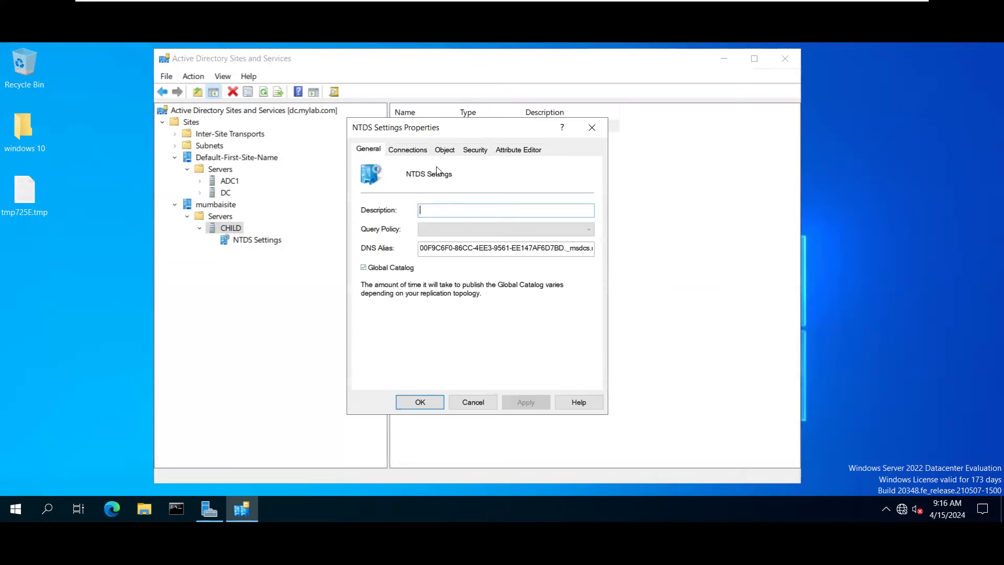
left_click(409, 150)
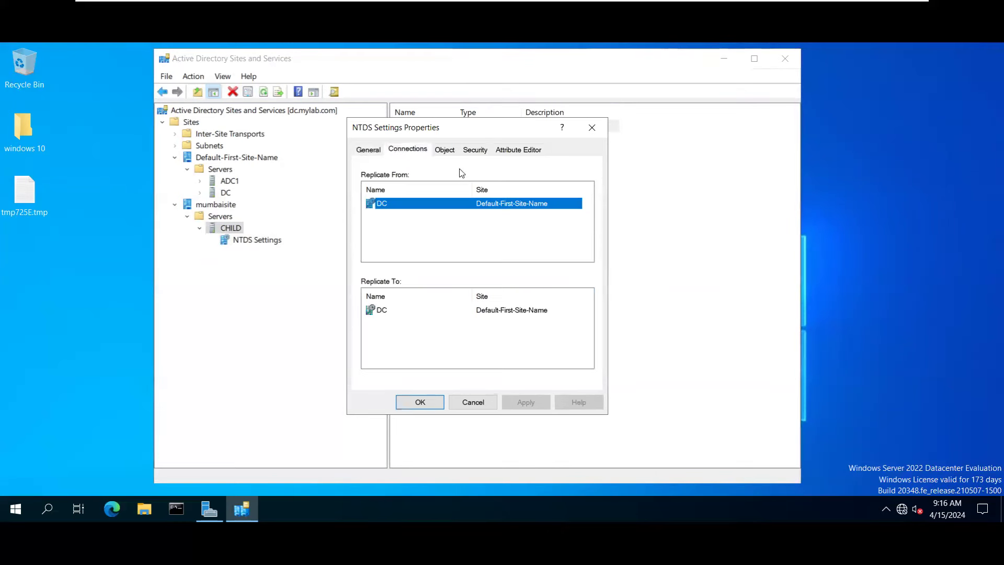
left_click(372, 151)
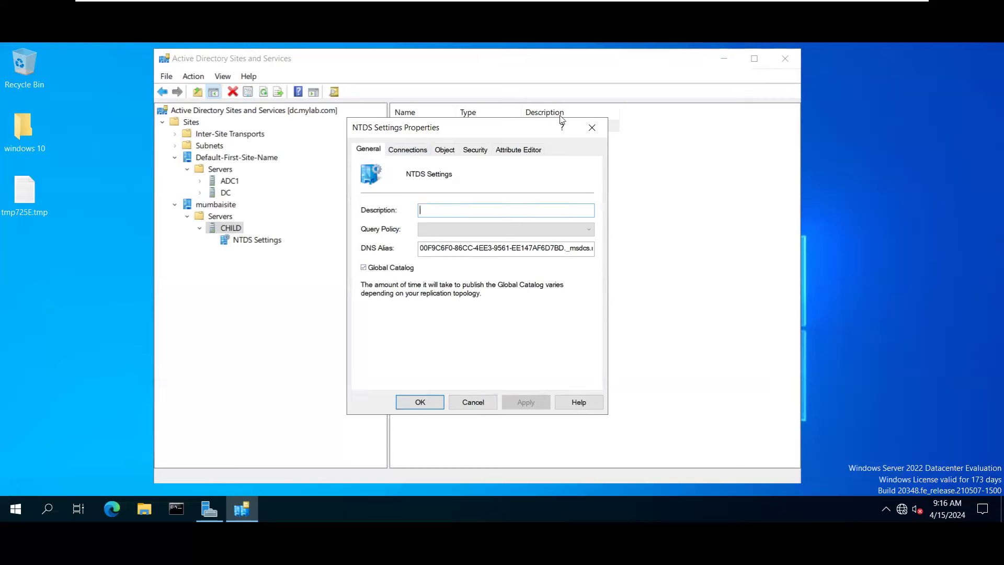
left_click(592, 127)
left_click(219, 216)
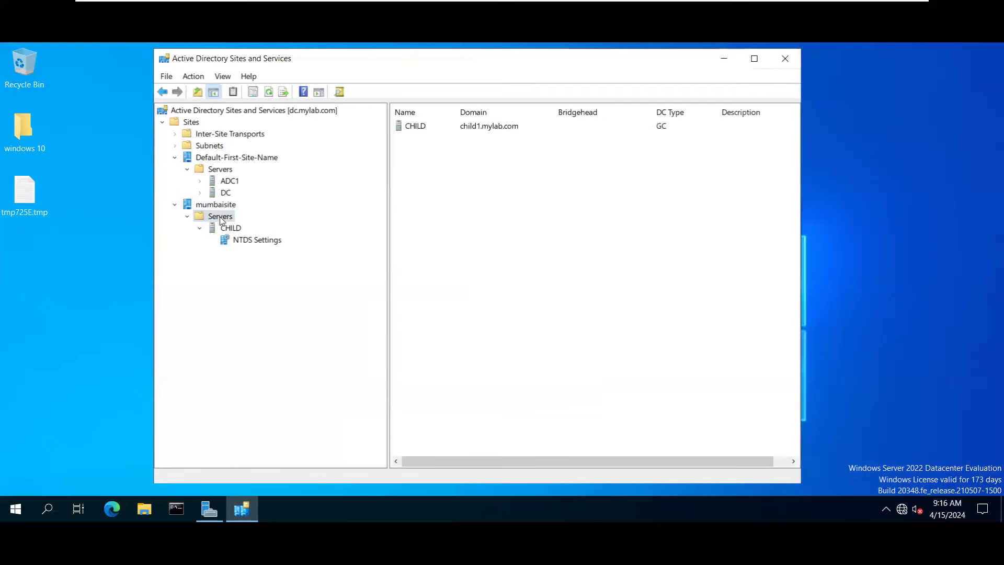
right_click(219, 216)
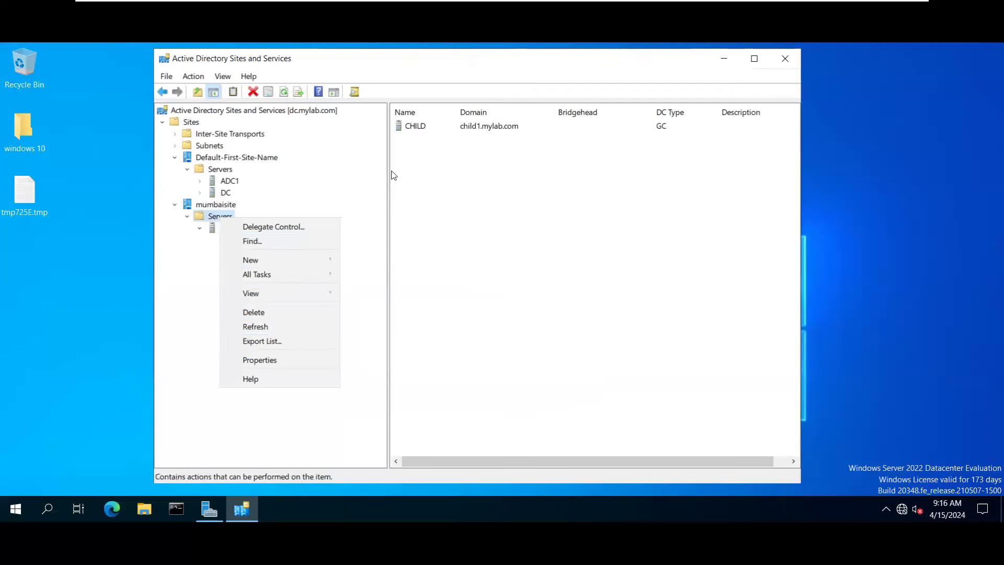
right_click(479, 130)
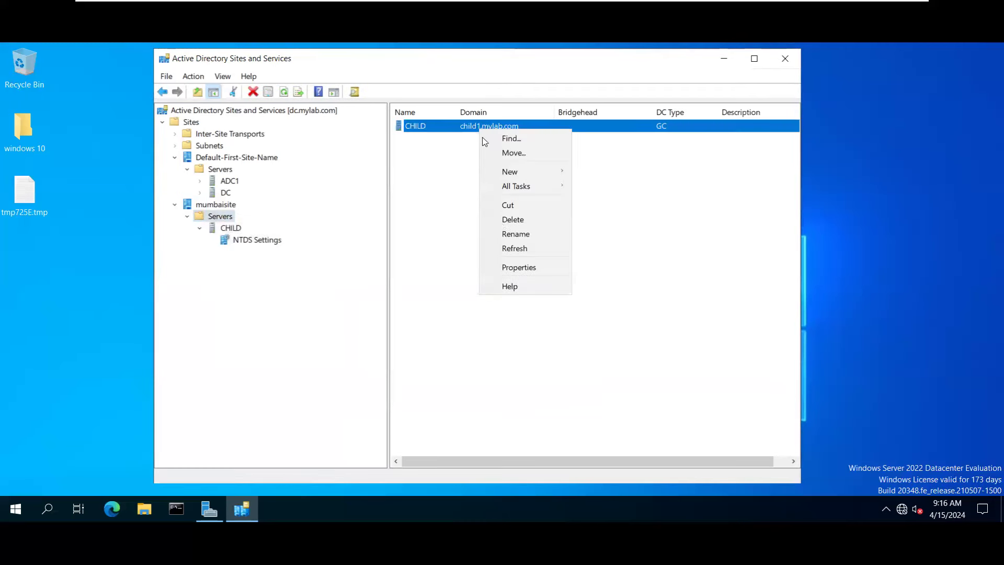
left_click(518, 264)
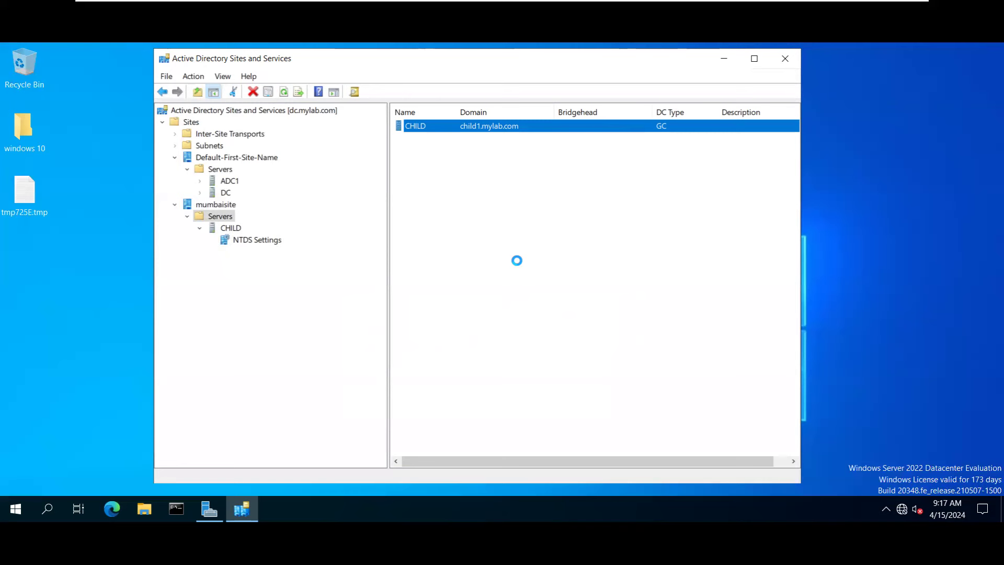
key("Return")
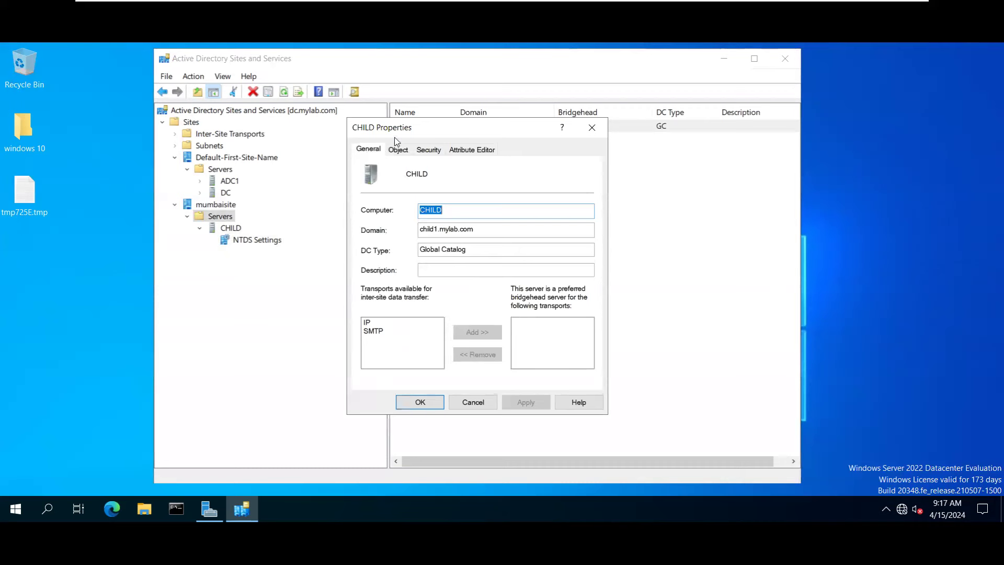
left_click_drag(396, 127, 387, 174)
left_click_drag(465, 276, 400, 277)
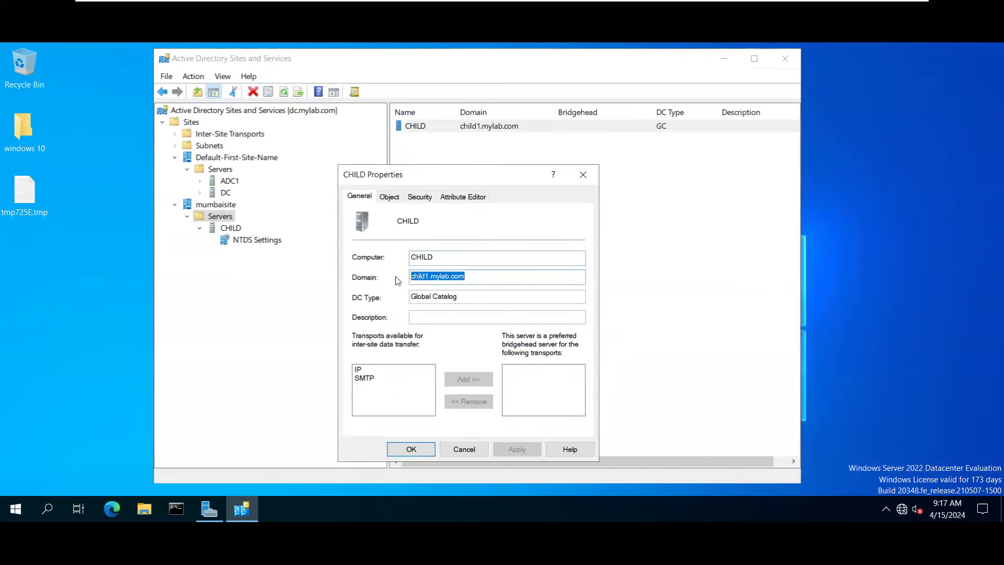
left_click(472, 297)
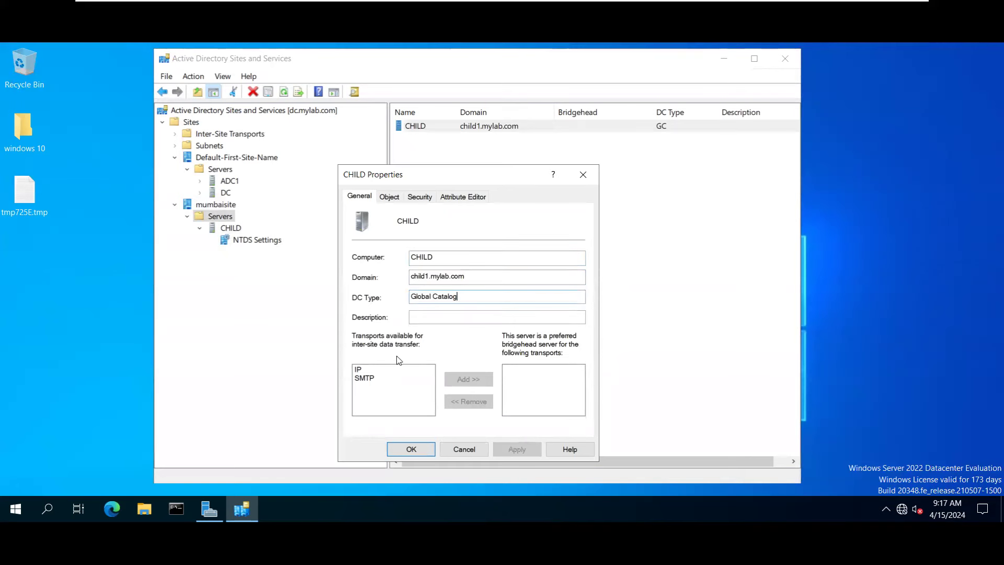
left_click(360, 369)
left_click(467, 379)
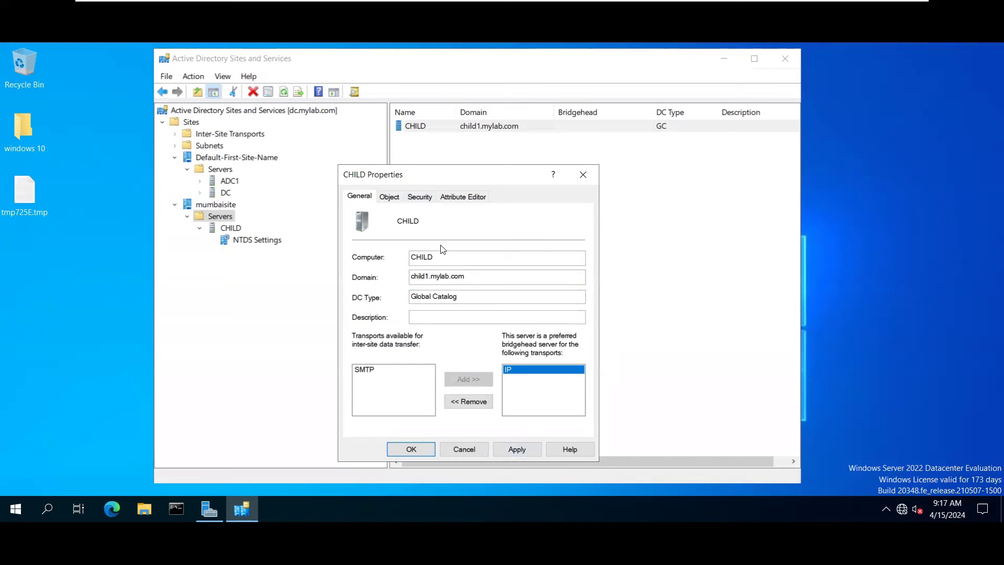
left_click(472, 453)
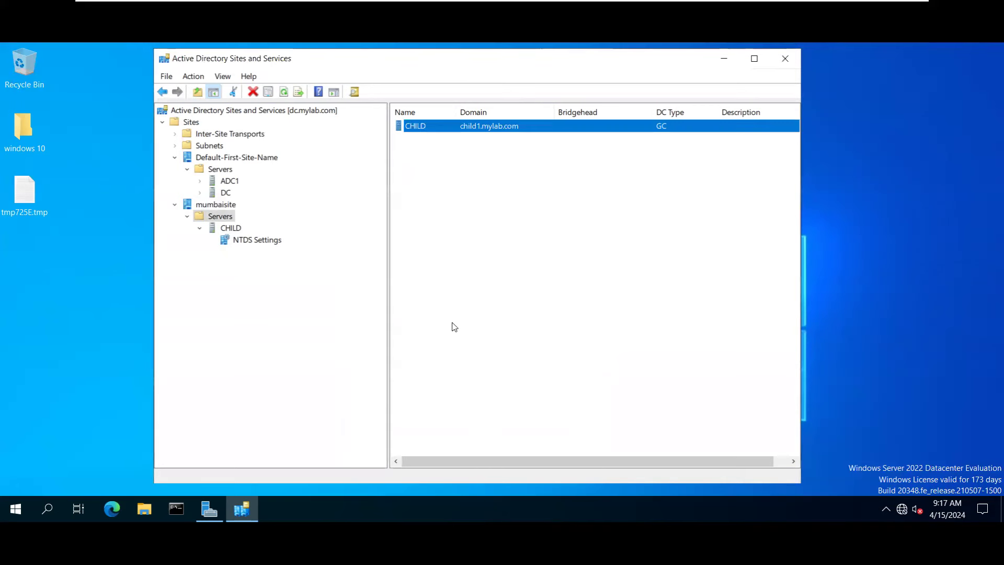
Browse the mumbaisite Servers folder's Object, Security and Attribute Editor properties.
left_click(223, 205)
right_click(224, 212)
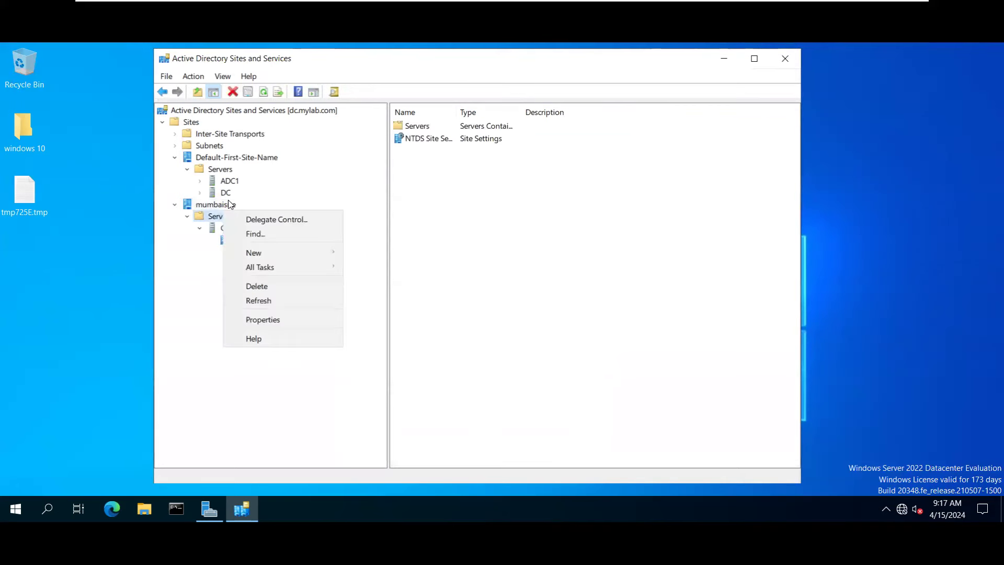
left_click(267, 319)
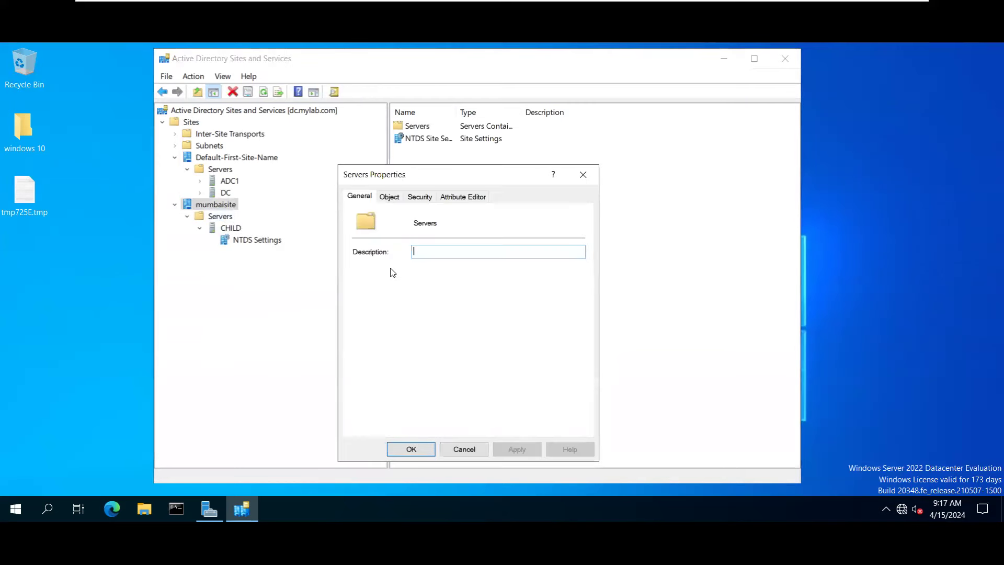
left_click(391, 196)
left_click(418, 197)
left_click(467, 196)
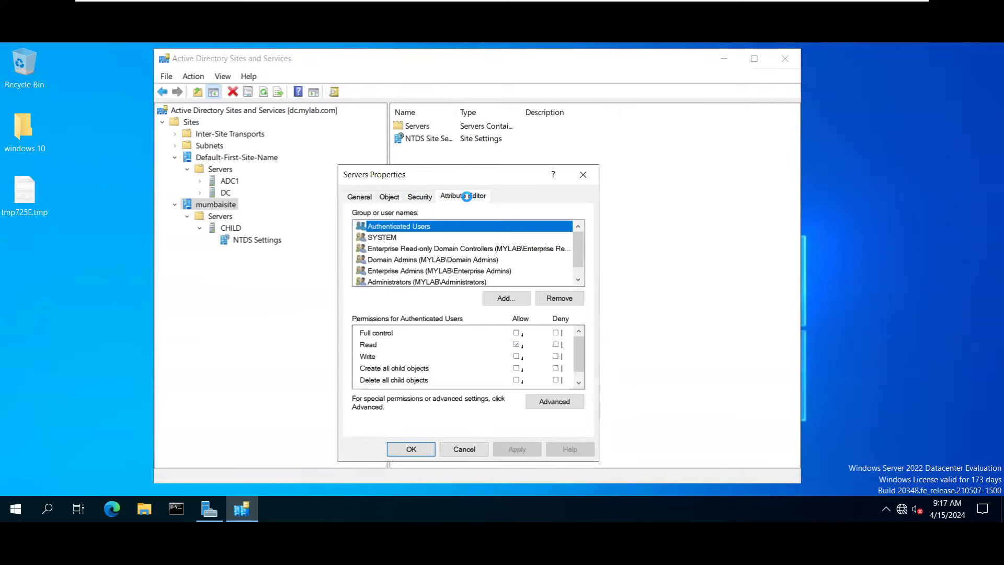
left_click(583, 174)
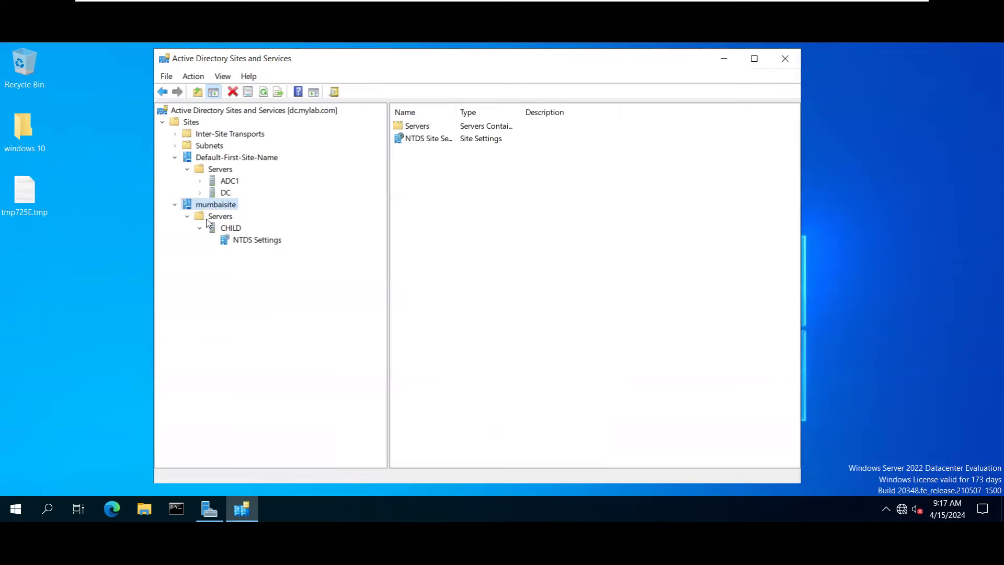
double_click(217, 217)
right_click(216, 216)
left_click(395, 335)
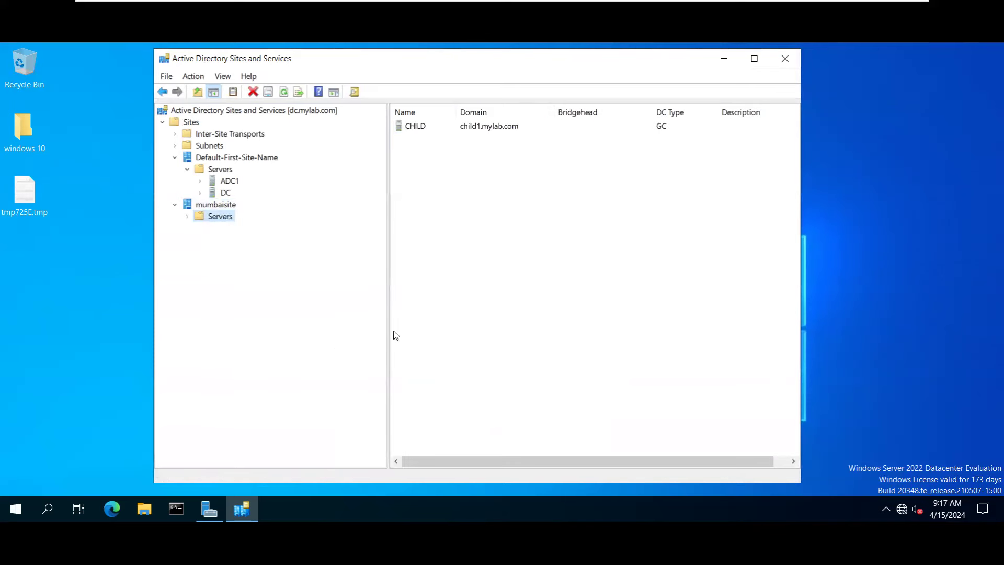
left_click(393, 198)
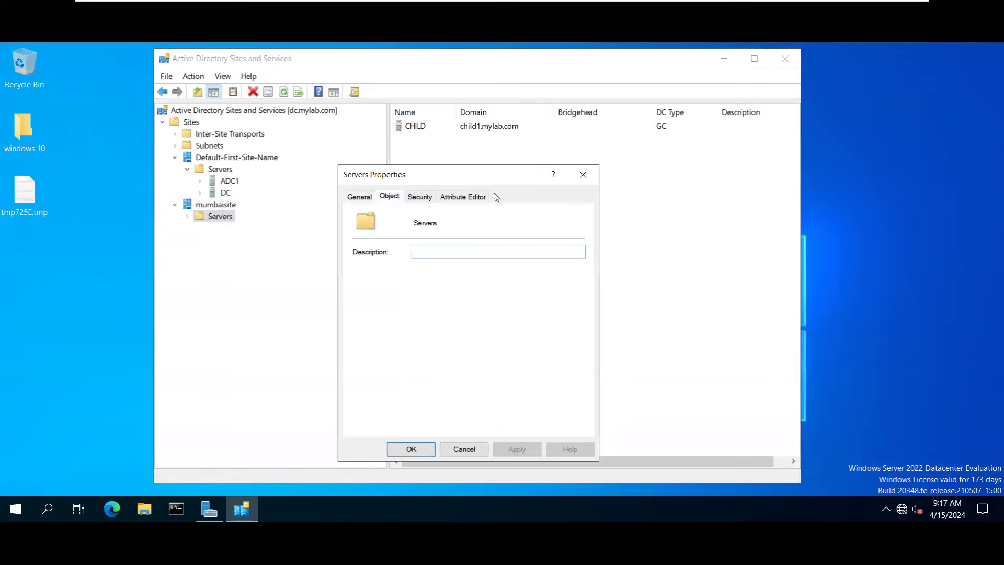
left_click(583, 174)
Review the CHILD server's property tabs, then expand CHILD to its NTDS Settings.
double_click(205, 217)
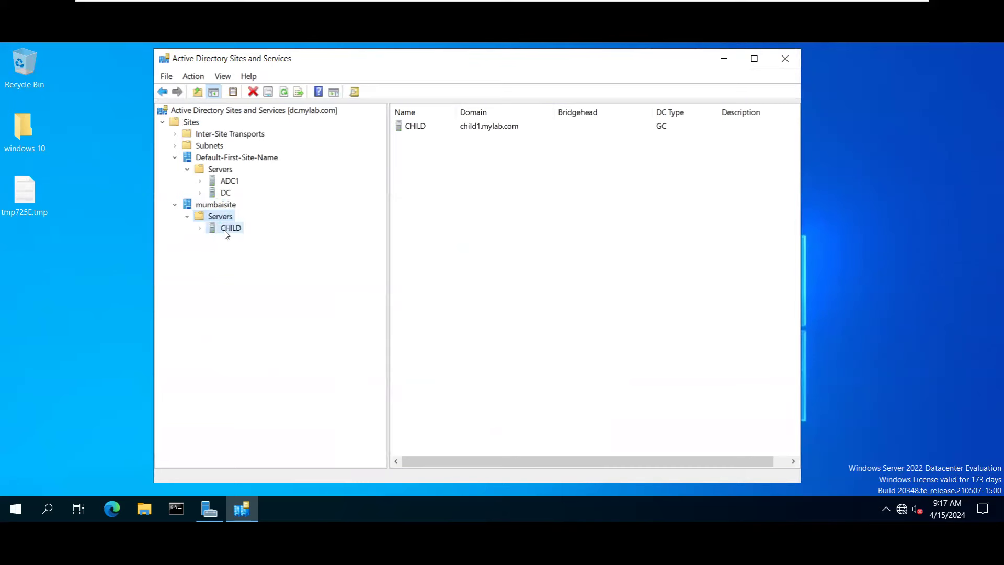
right_click(225, 234)
left_click(262, 401)
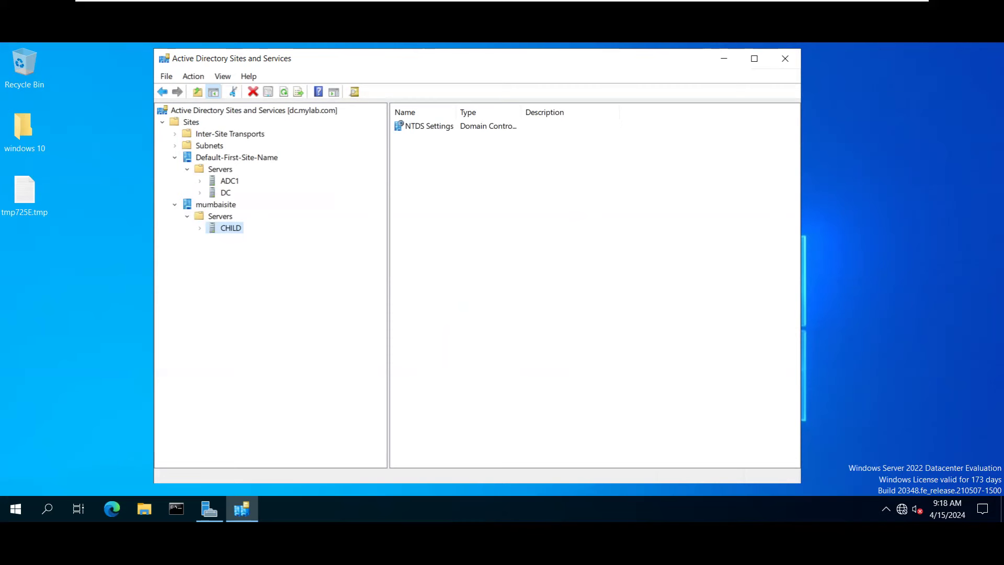
left_click(240, 229)
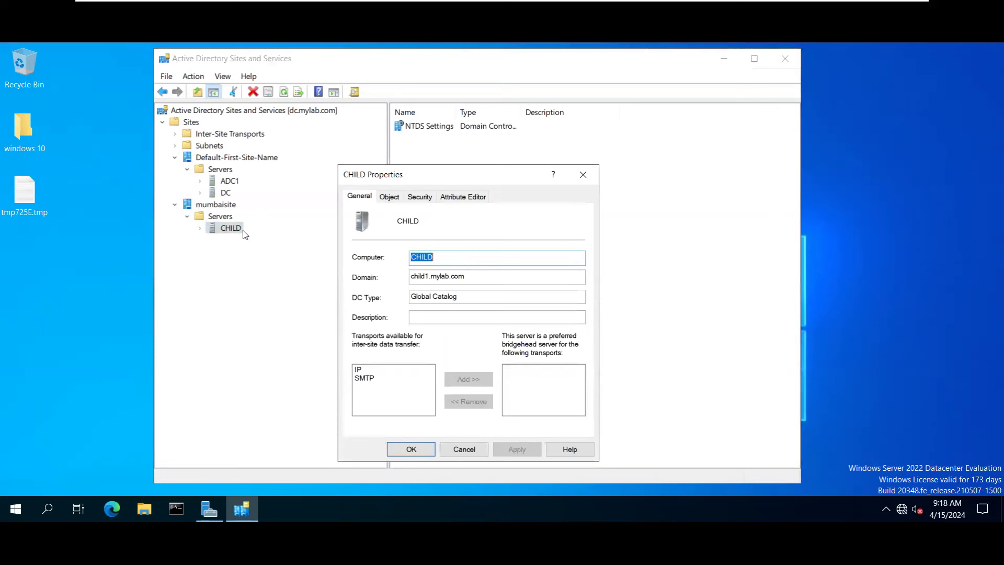
left_click(414, 197)
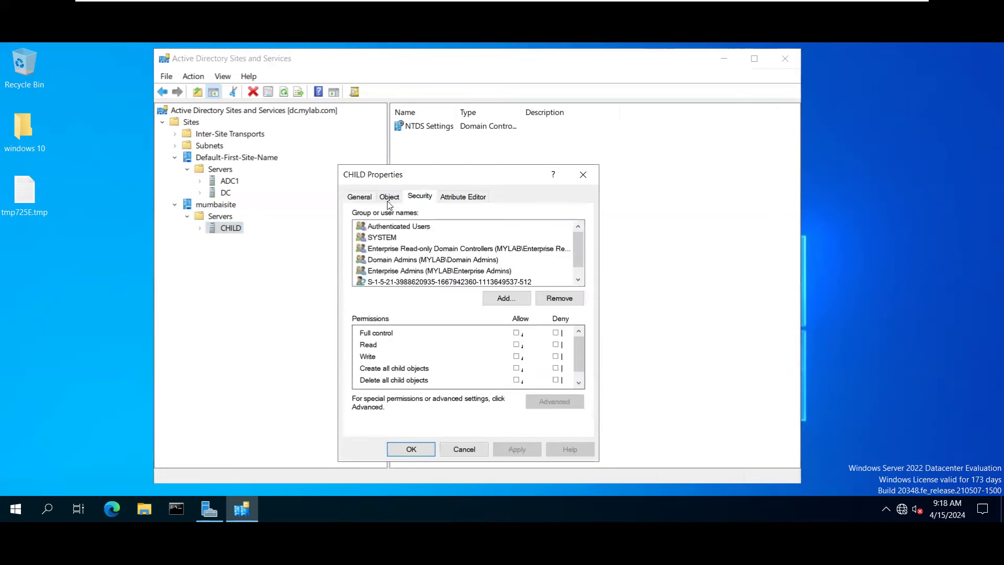
left_click(388, 196)
left_click(478, 198)
left_click(583, 174)
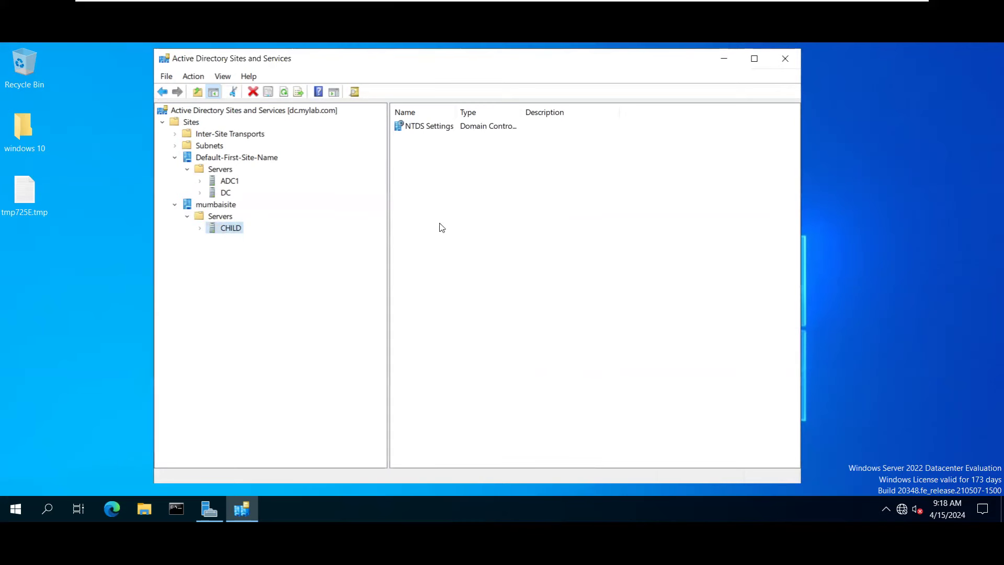
left_click(222, 217)
left_click(199, 227)
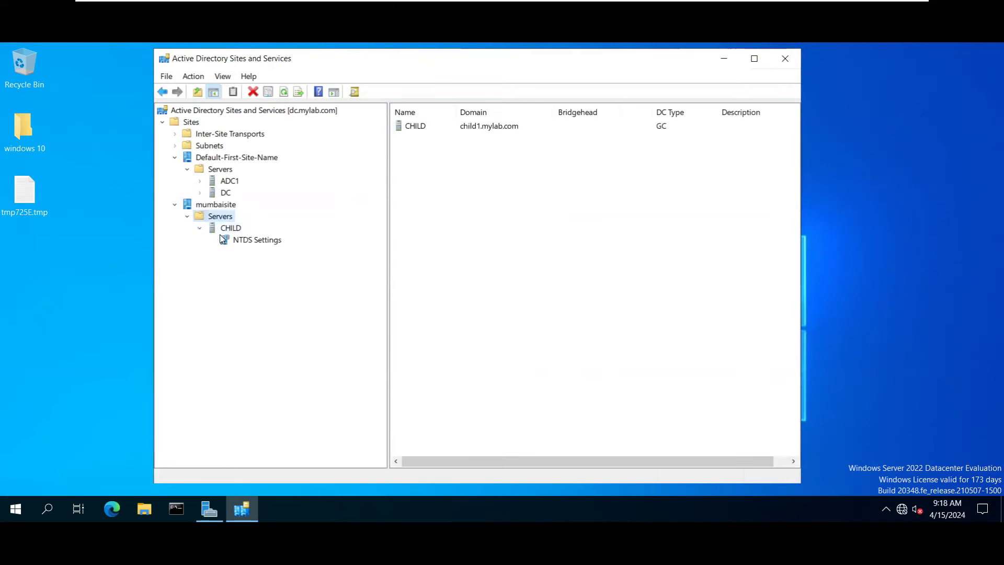
Inspect the automatic connection's property tabs, keeping its source domain controller unchanged.
left_click(243, 241)
left_click(447, 126)
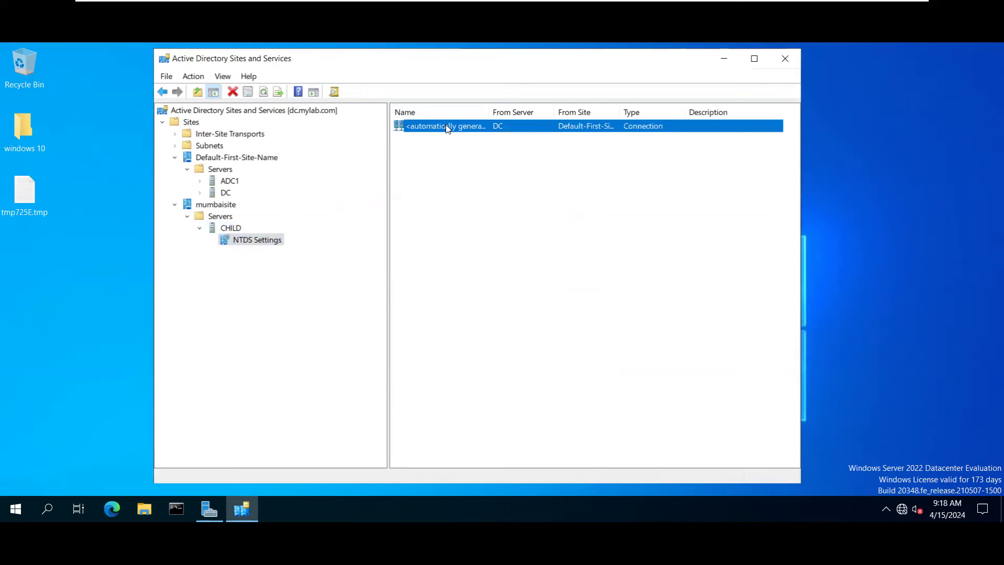
right_click(447, 127)
left_click(478, 220)
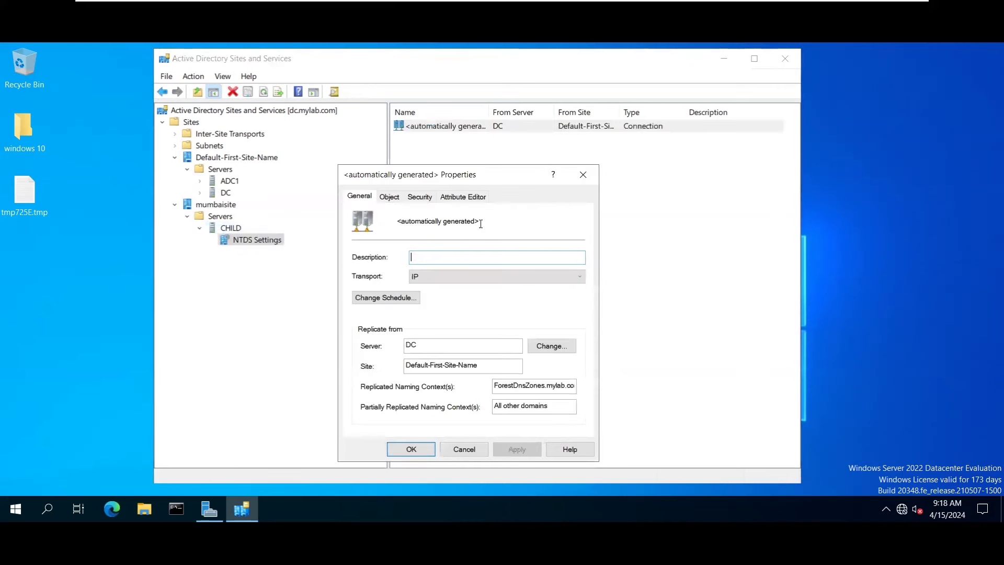
left_click(545, 344)
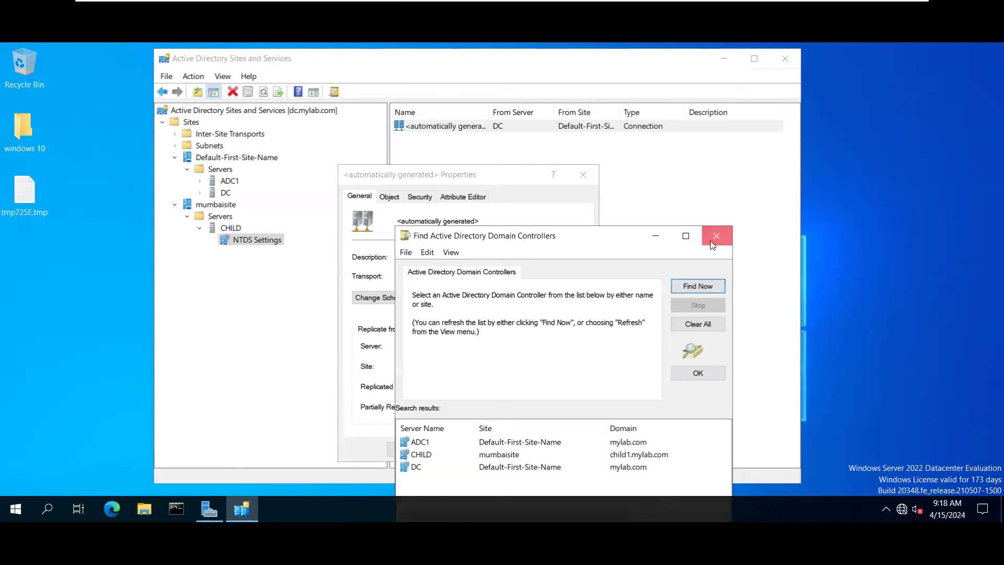
left_click(716, 235)
left_click(387, 197)
left_click(416, 197)
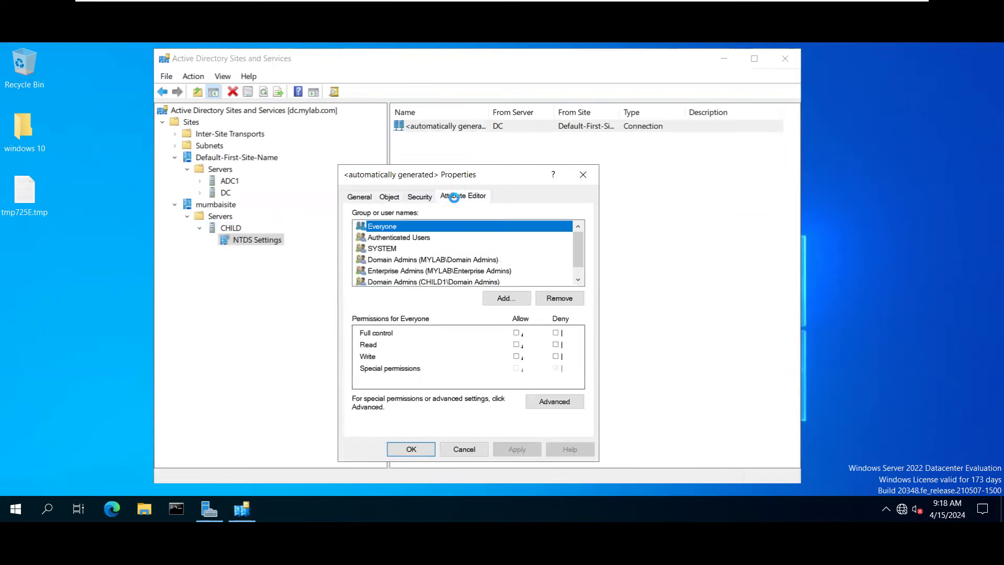
left_click(459, 197)
left_click(582, 177)
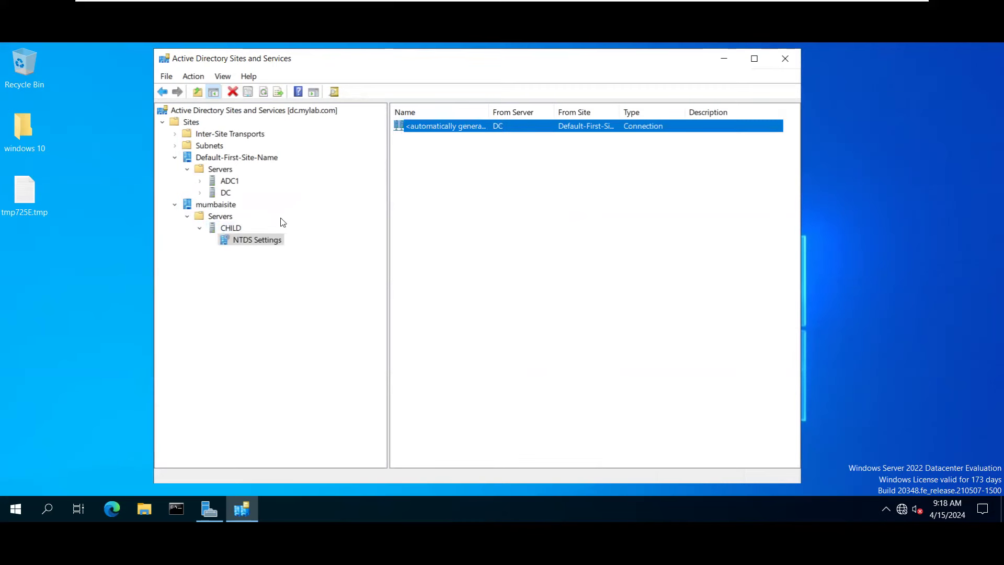
Review CHILD's NTDS Settings properties, confirming it replicates to and from DC.
left_click(225, 229)
left_click(429, 126)
right_click(426, 126)
left_click(471, 263)
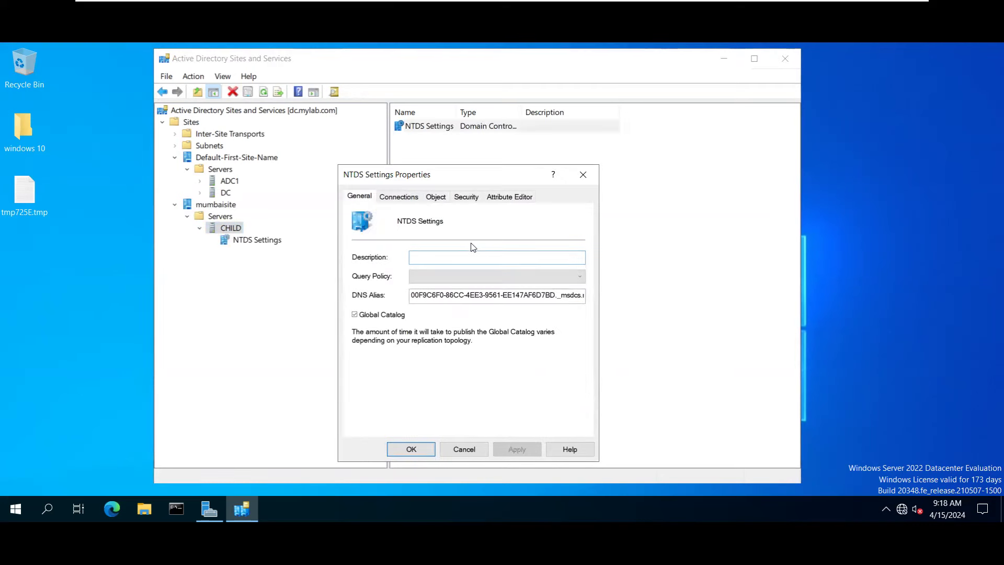
left_click(399, 197)
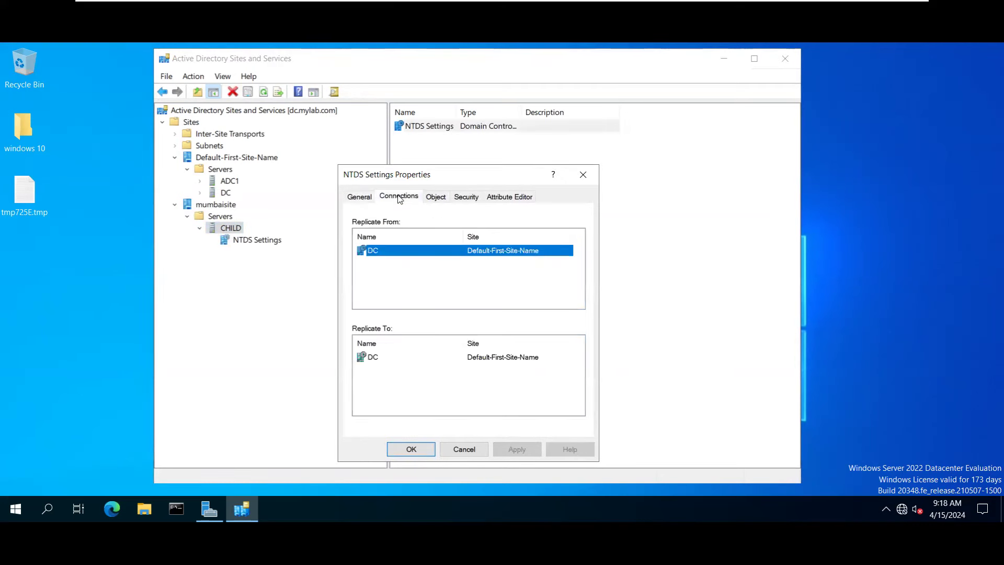
left_click(436, 197)
left_click(466, 197)
left_click(491, 197)
left_click(583, 175)
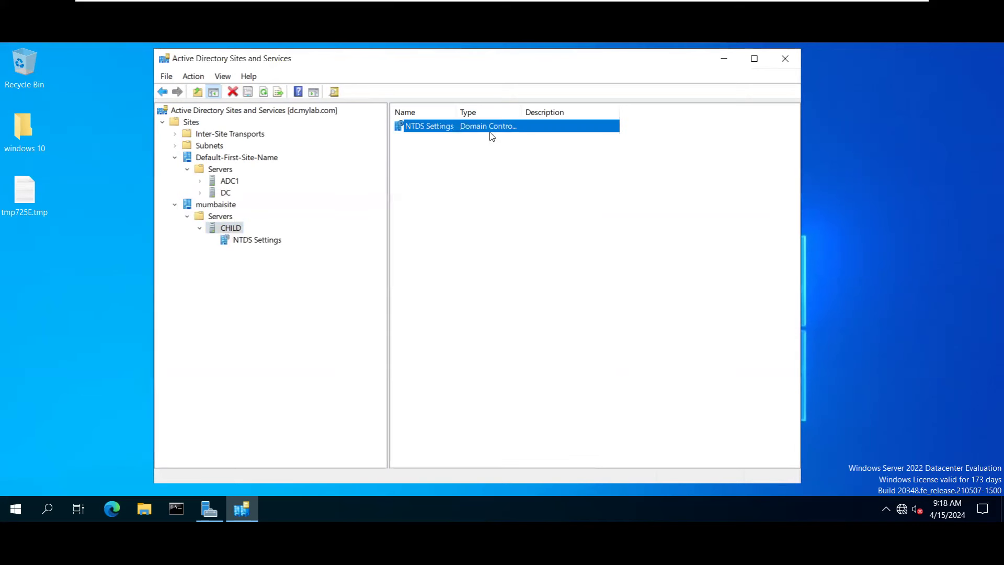
right_click(438, 130)
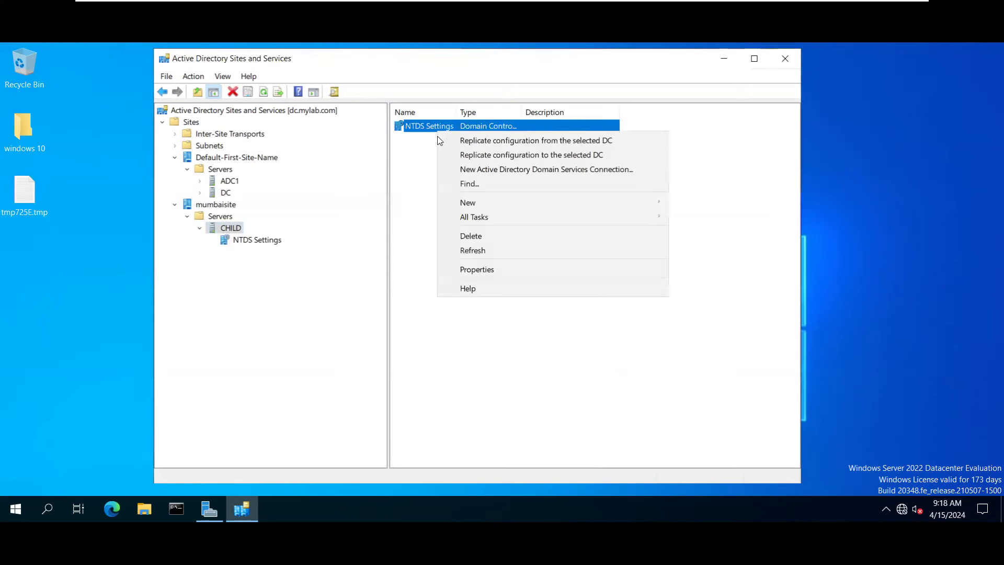
left_click(470, 270)
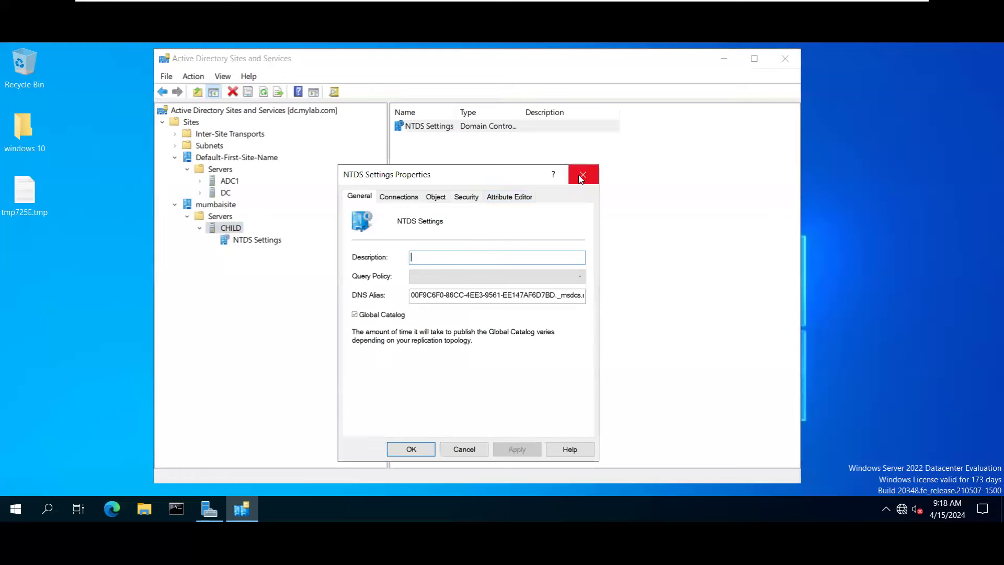
left_click(582, 176)
right_click(483, 127)
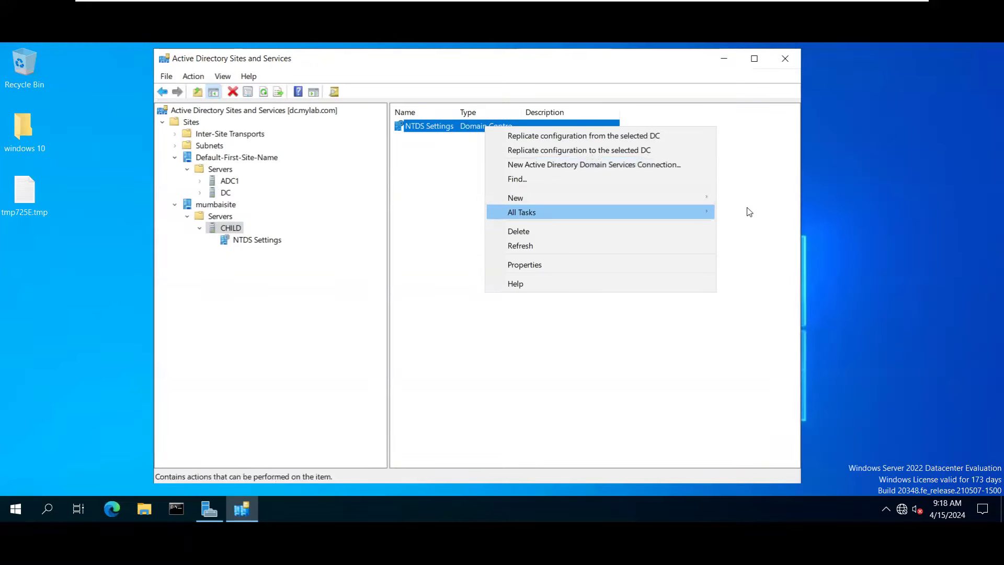
Browse Default-First-Site-Name's Location, Object, Security and Attribute Editor tabs.
mouse_move(703, 196)
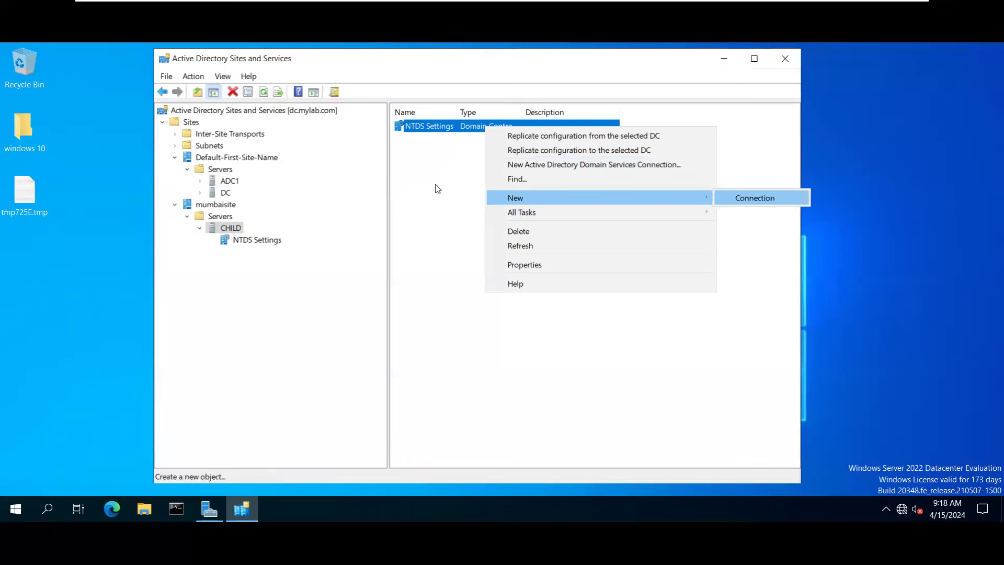
left_click(220, 169)
left_click(226, 157)
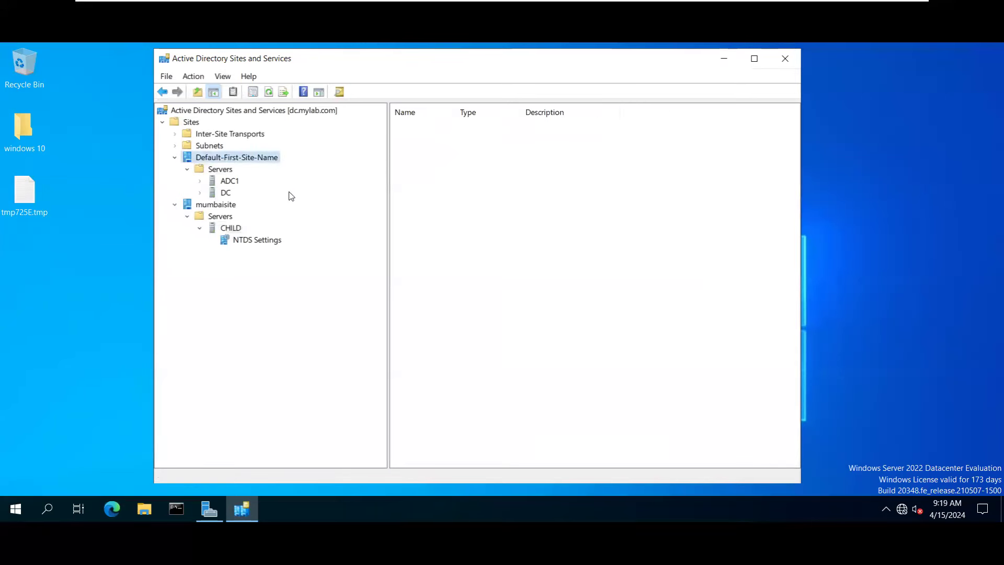
right_click(223, 156)
left_click(274, 293)
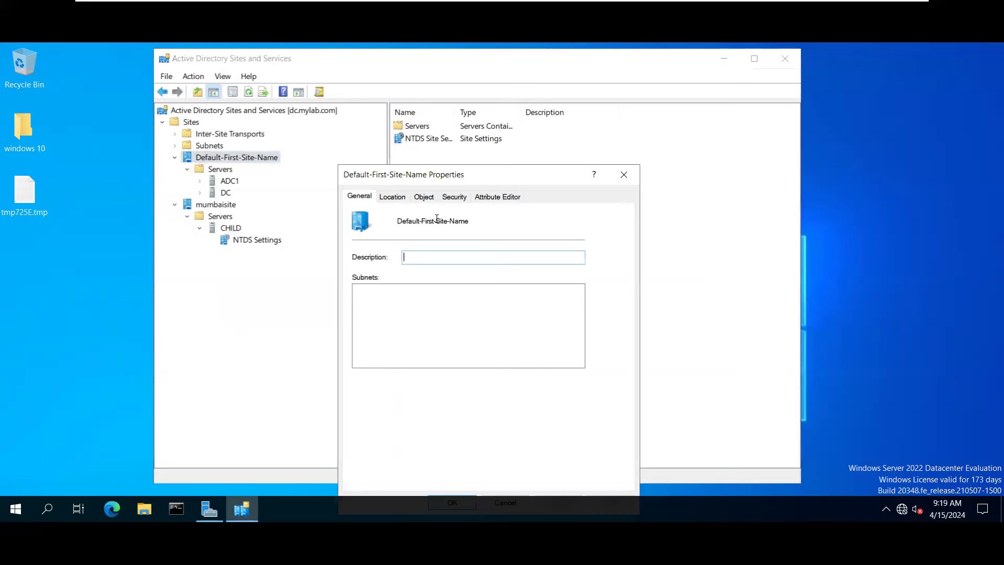
left_click(402, 197)
left_click(424, 197)
left_click(452, 197)
left_click(494, 196)
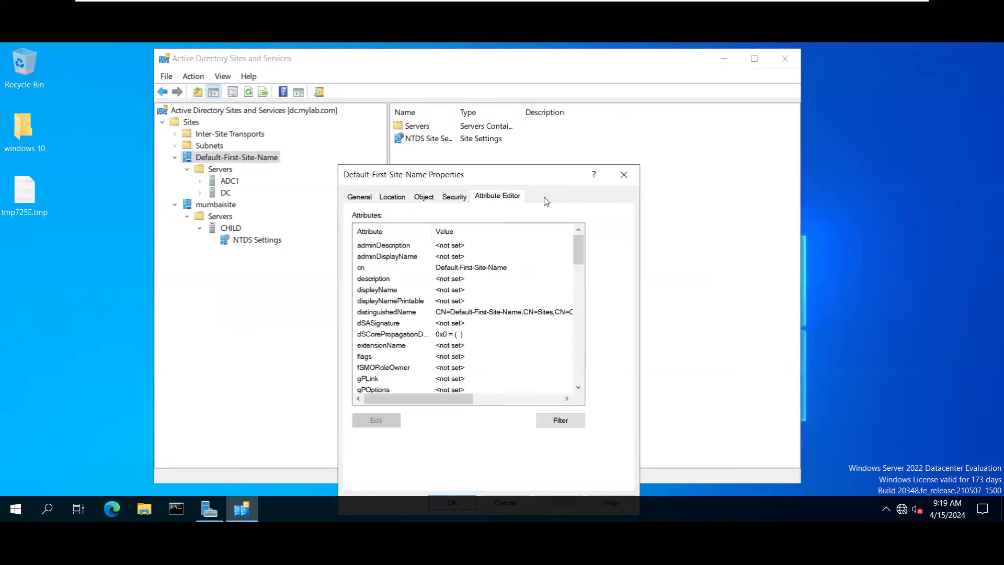
left_click(624, 174)
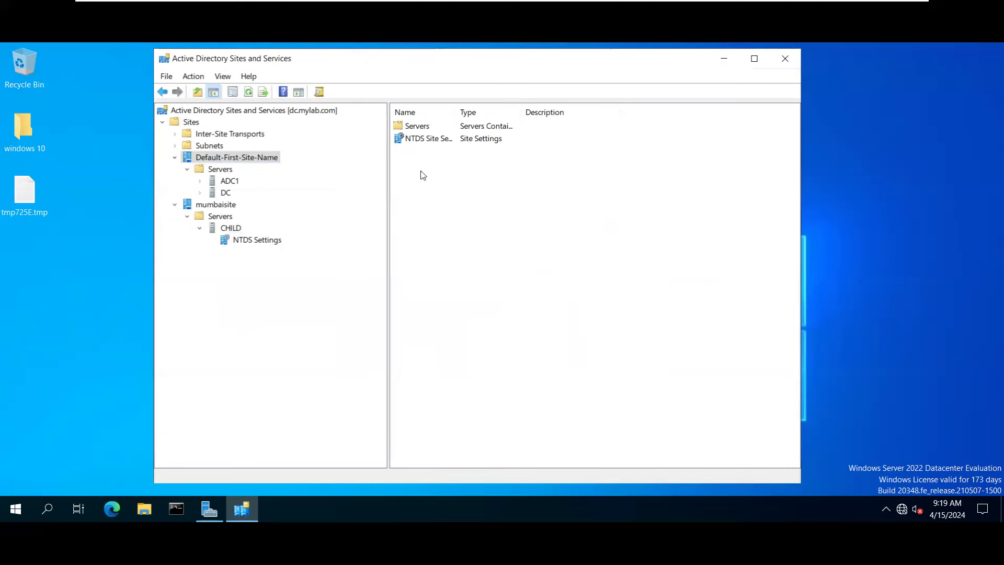
Show the Subnets container, which holds no subnets yet.
left_click(205, 163)
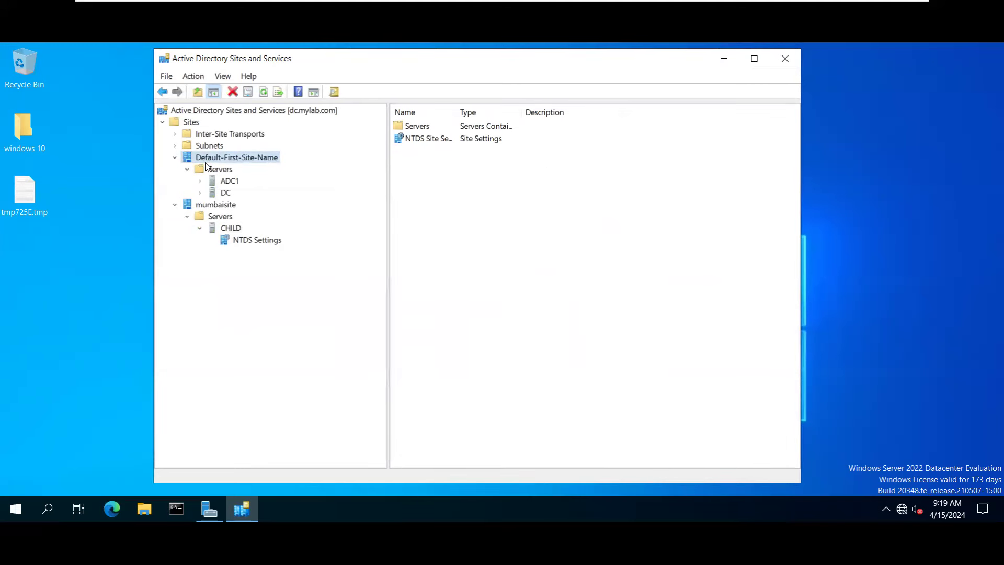
right_click(207, 159)
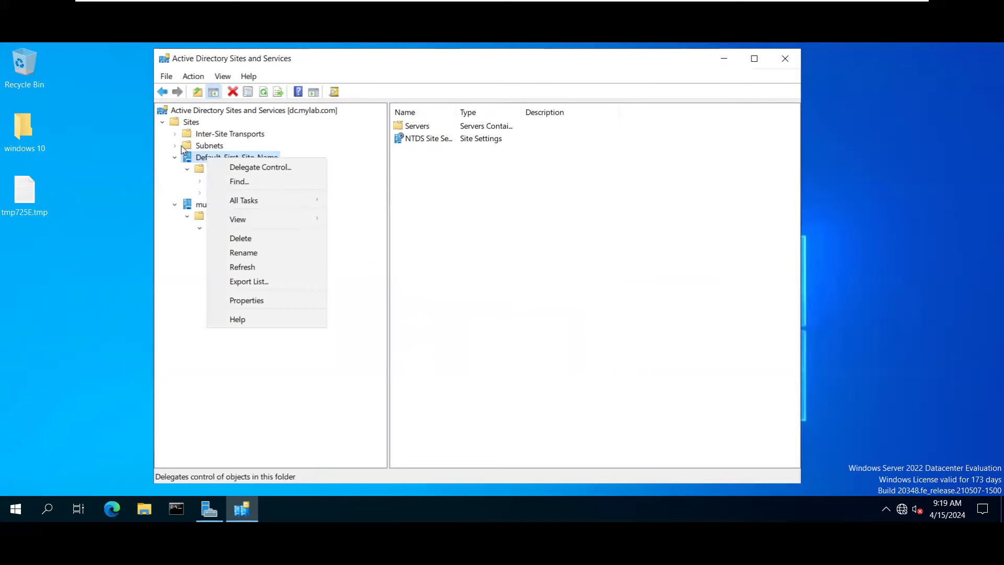
left_click(194, 163)
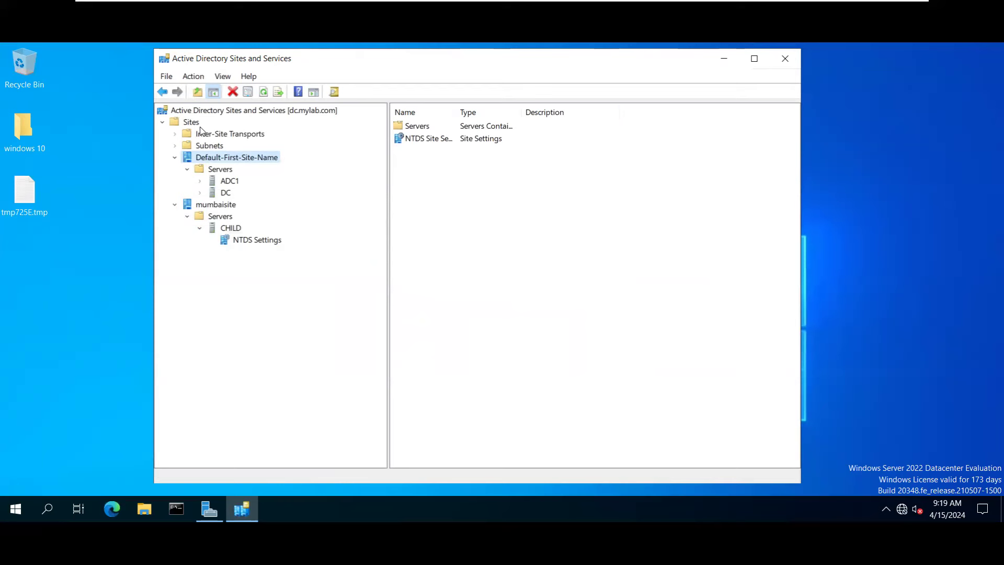
left_click(200, 147)
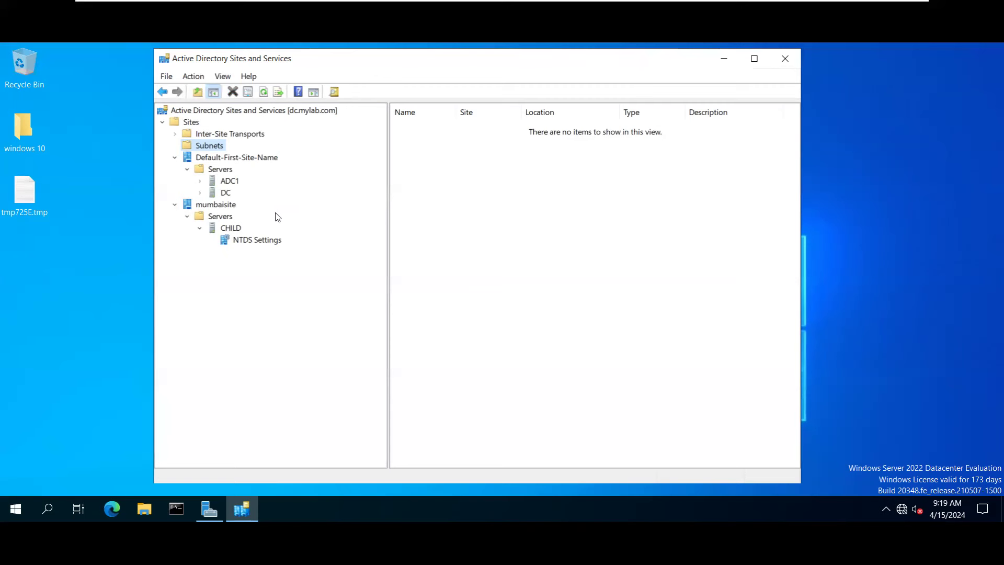
right_click(214, 155)
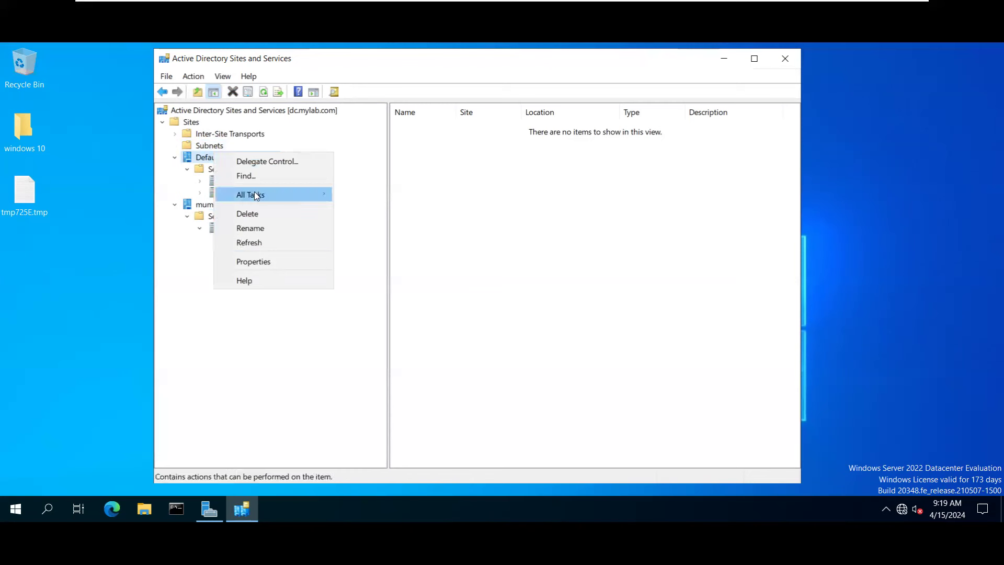
Start a new subnet for Default-First-Site-Name, checking the server's IP in Server Manager.
mouse_move(255, 195)
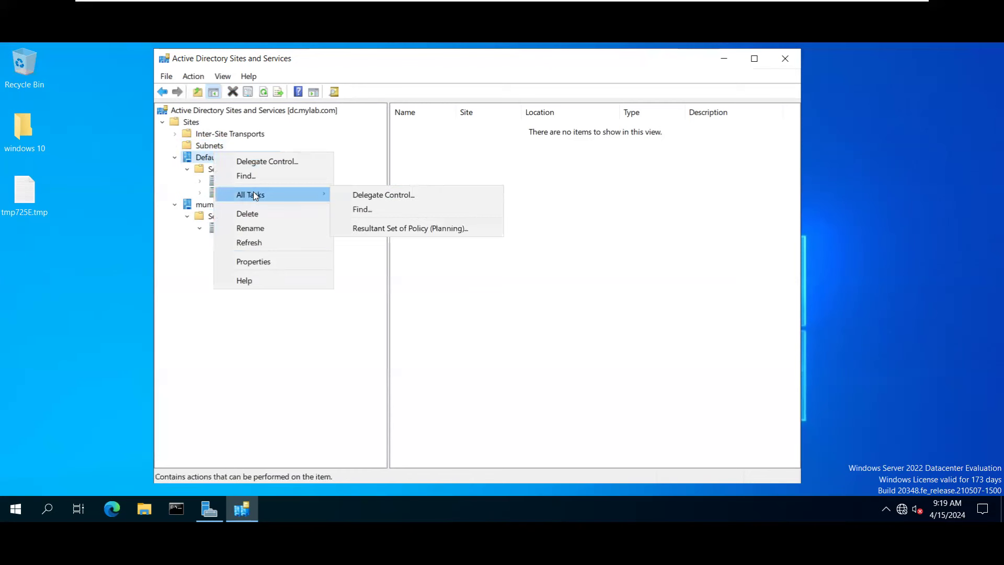
left_click(210, 147)
right_click(212, 147)
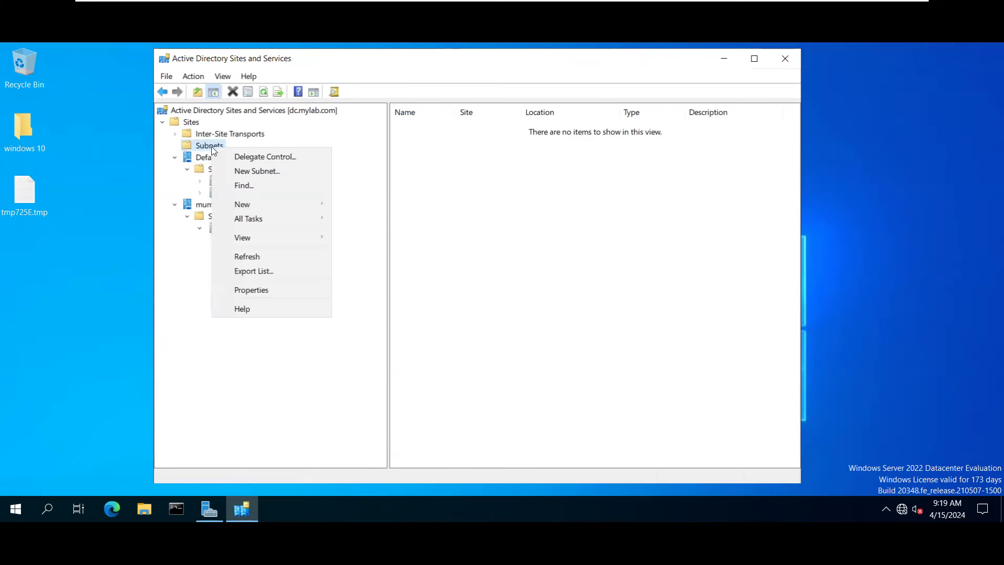
mouse_move(267, 210)
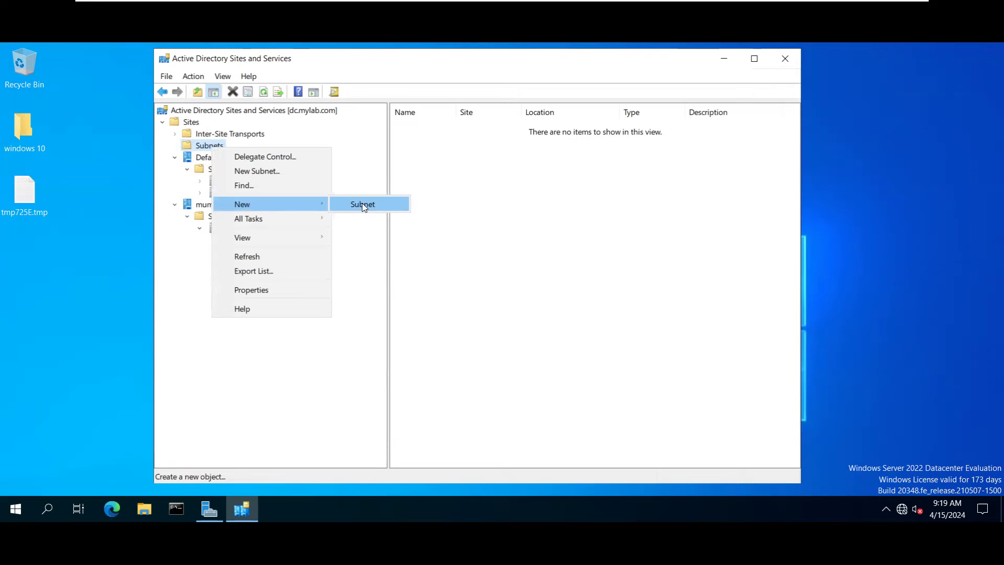
left_click(269, 177)
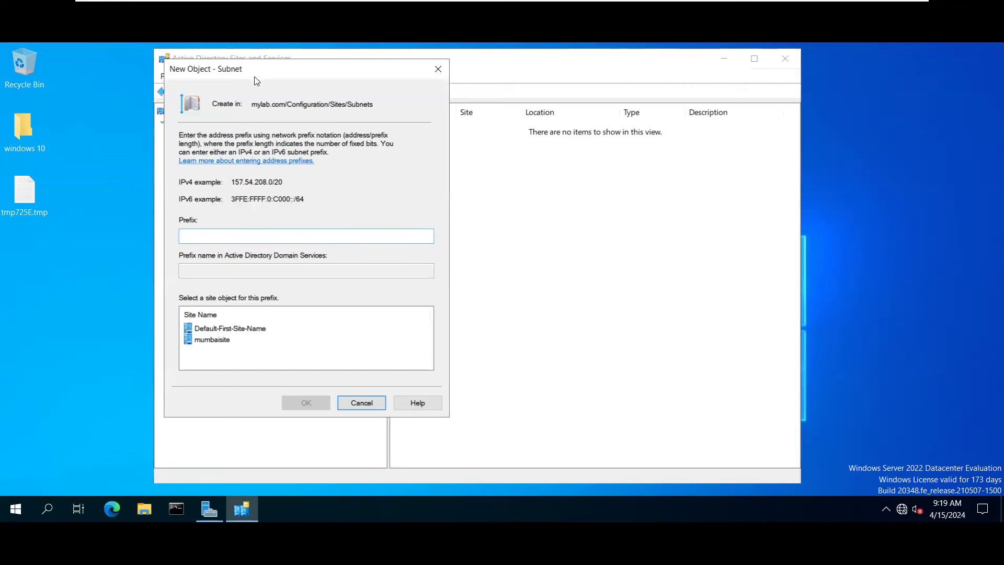
left_click(212, 329)
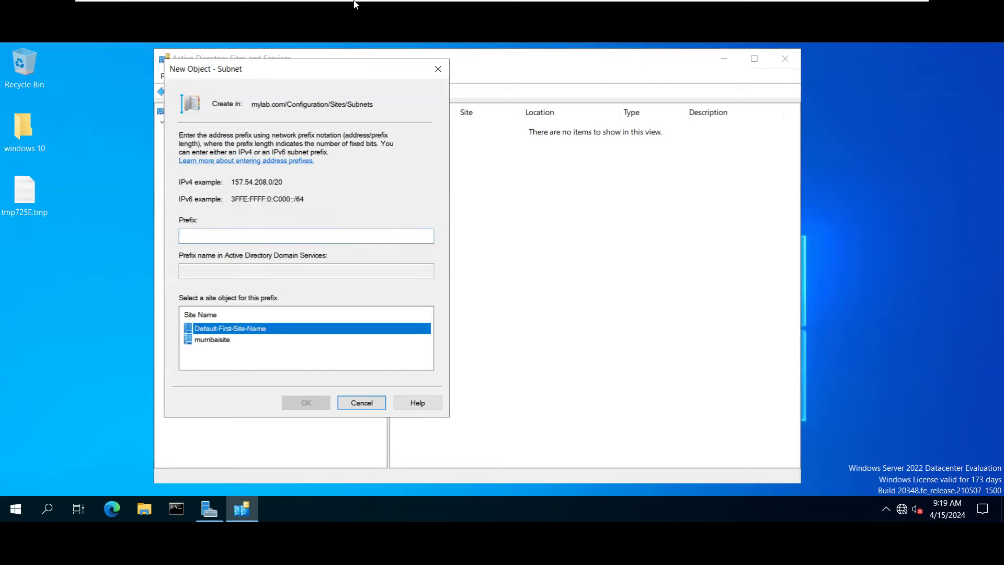
left_click(209, 509)
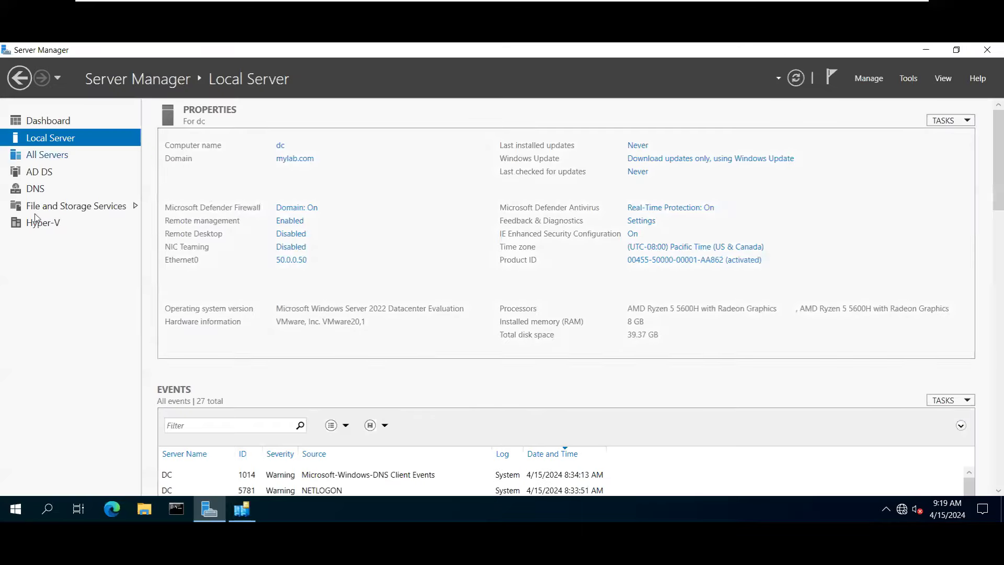
left_click(923, 51)
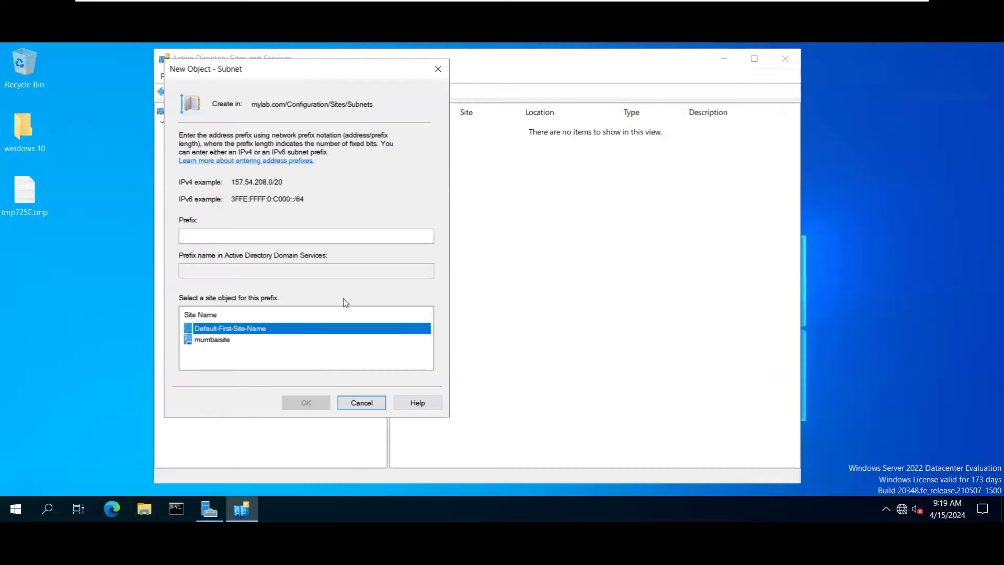
Enter prefix 50.0.0.0/8, select Default-First-Site-Name and create the subnet.
left_click(206, 238)
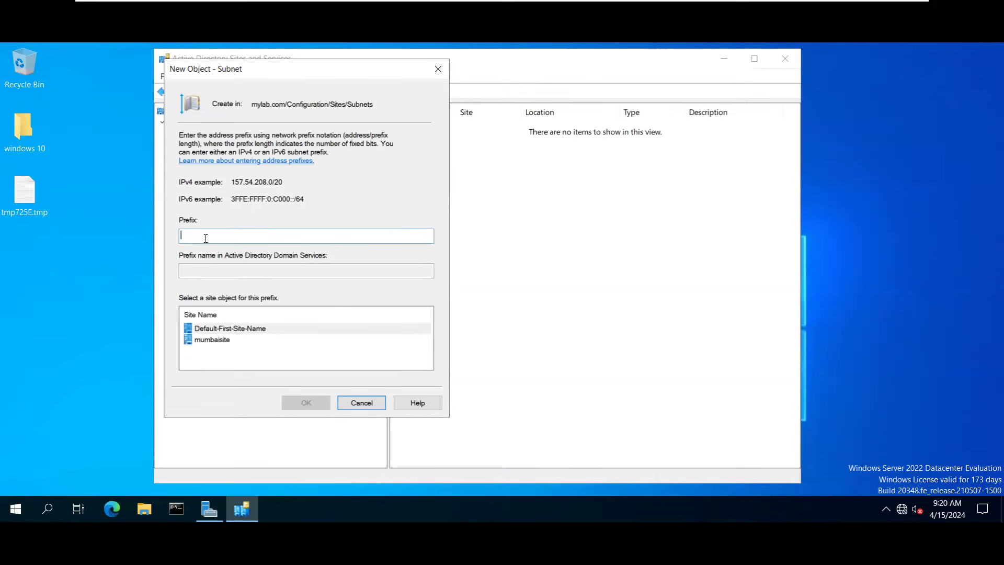
type("1")
type("8")
key("BackSpace")
type("50.0.0.0/8")
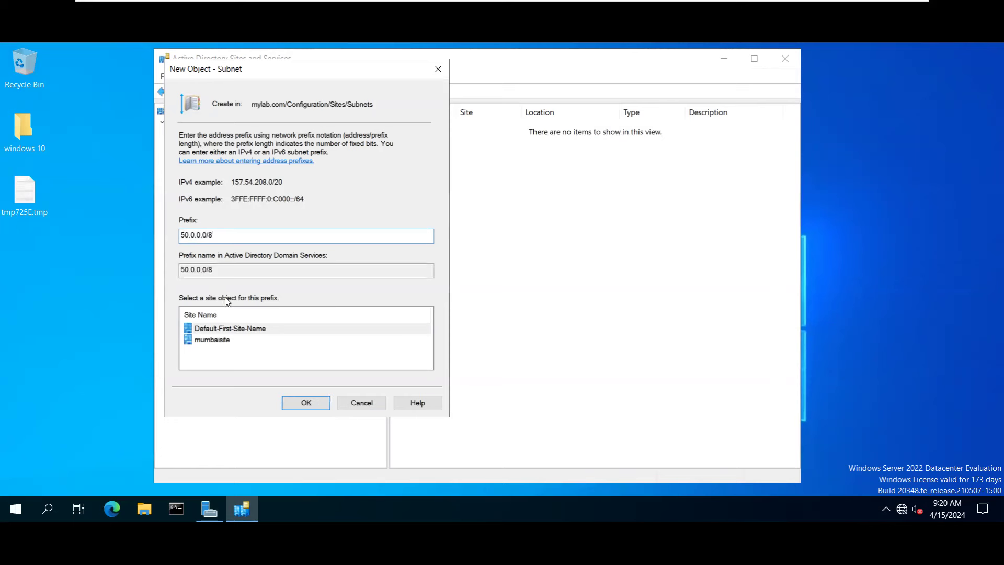
left_click(231, 328)
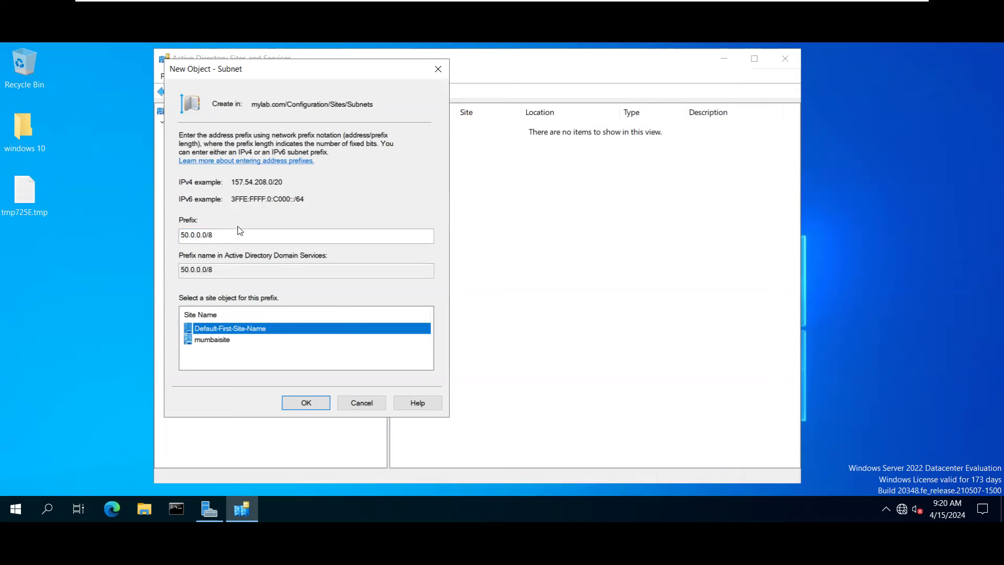
left_click_drag(229, 239, 180, 235)
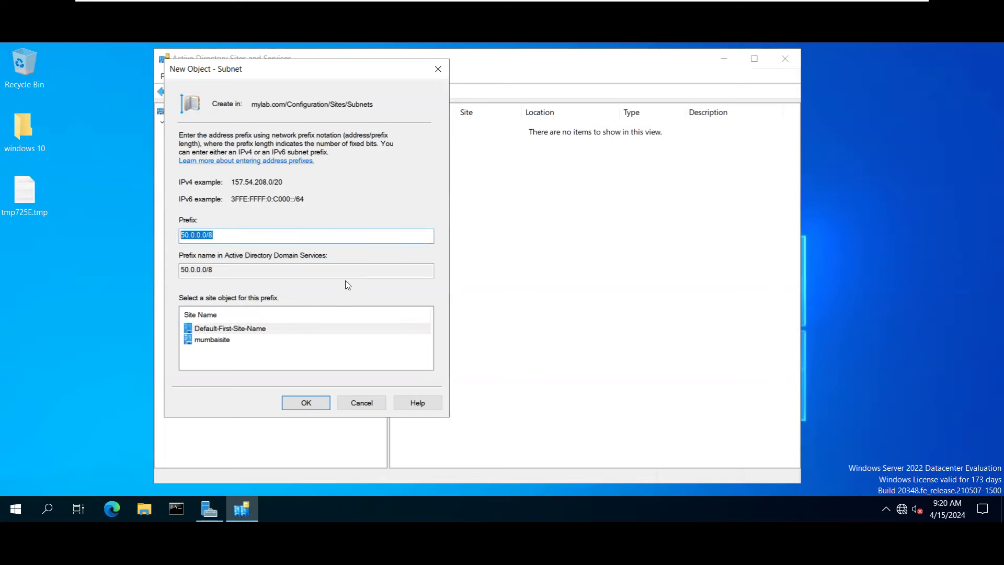
left_click(306, 402)
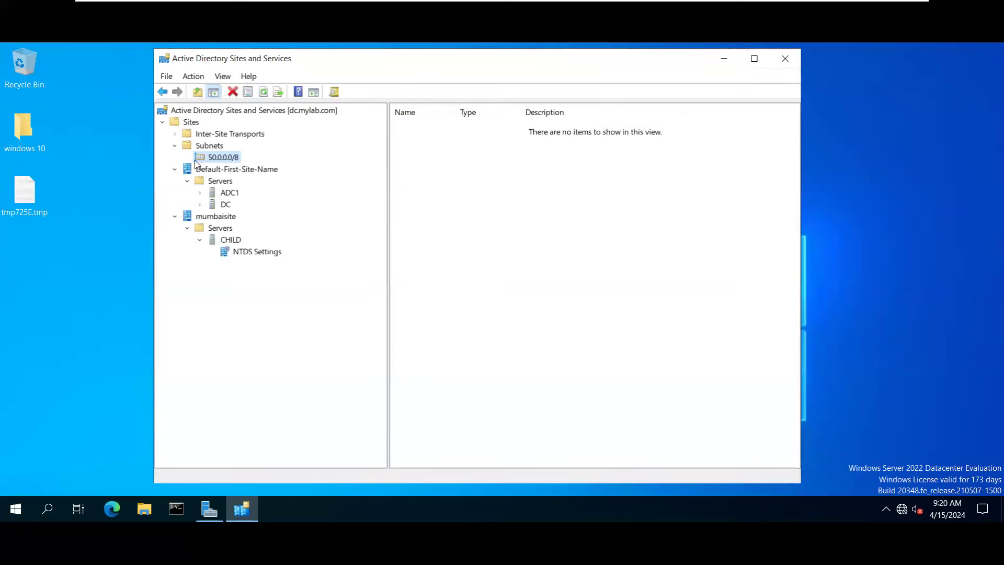
Keep the new subnet's name and expand ADC1 to show its automatic connection.
key("F2")
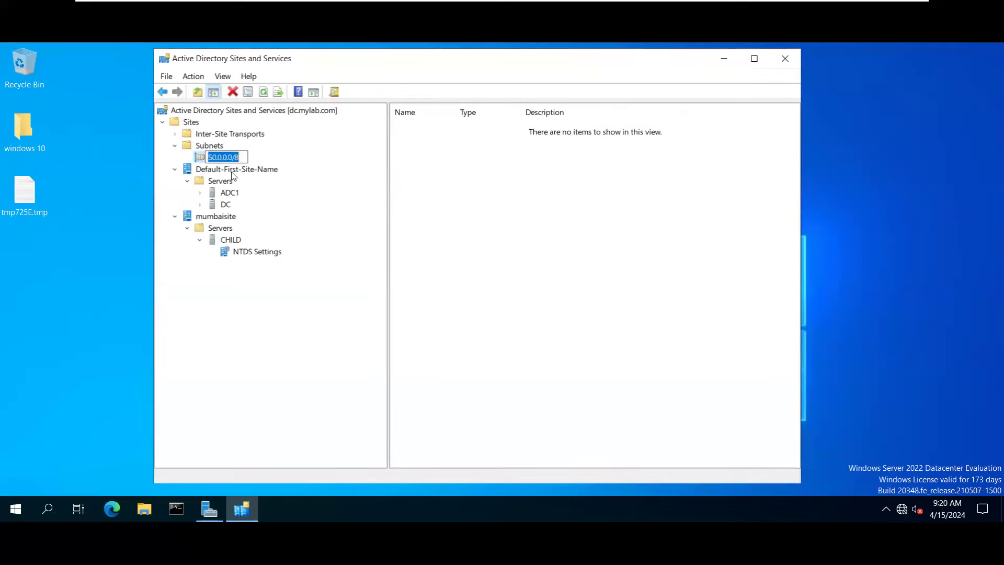
key("Escape")
left_click(233, 171)
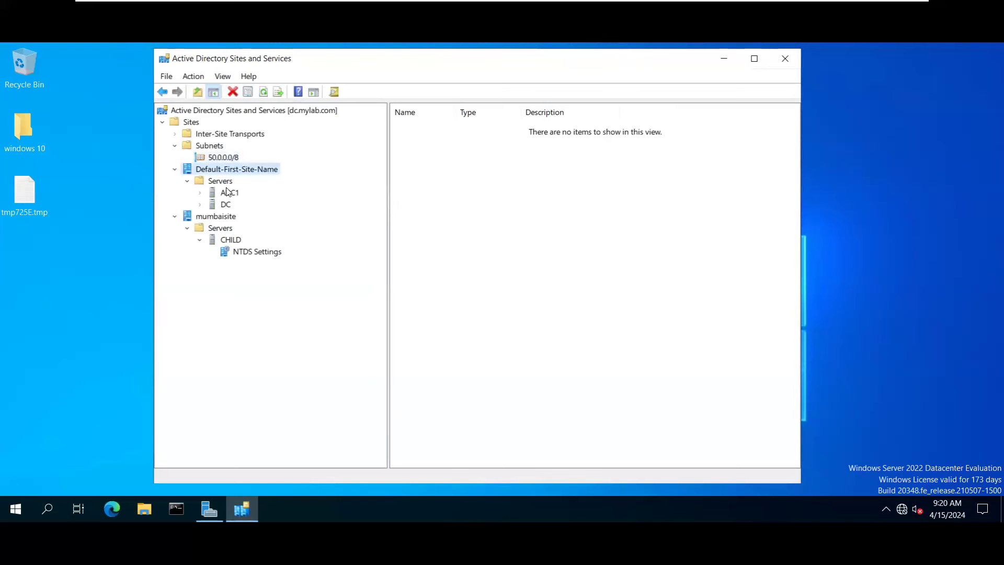
left_click(228, 193)
left_click(228, 181)
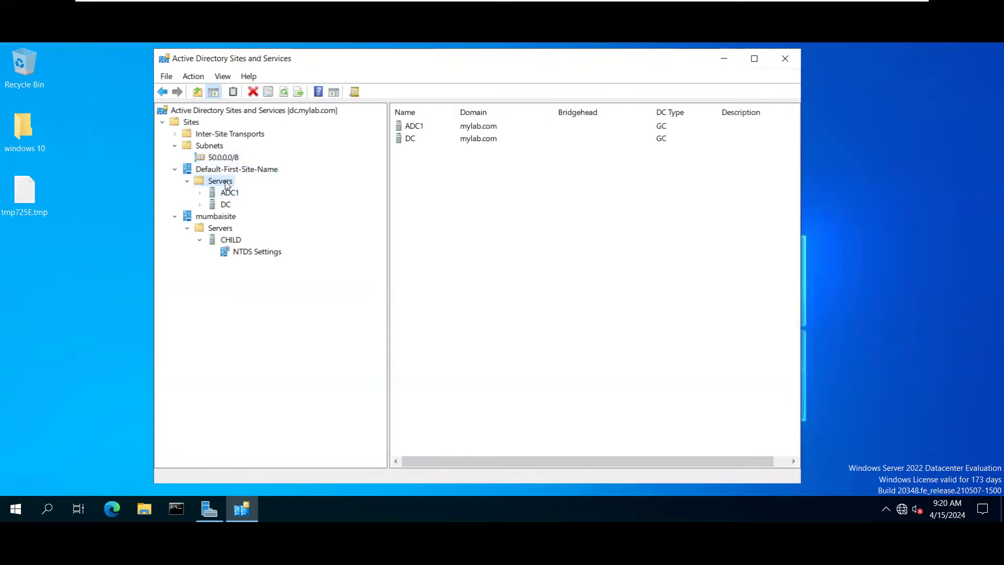
left_click(232, 193)
double_click(232, 194)
left_click(224, 205)
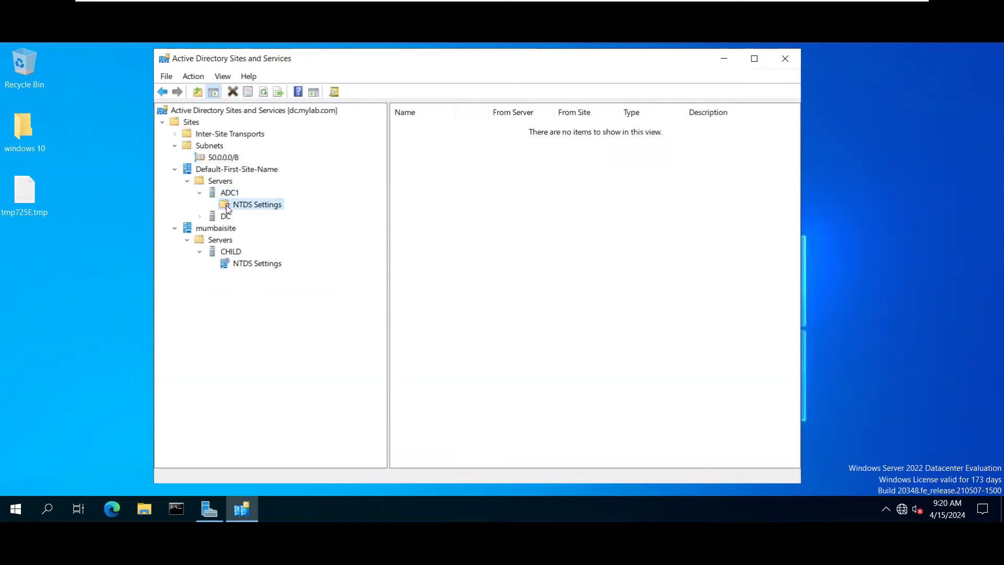
Expand DC to show its replication connections from CHILD and ADC1.
double_click(225, 217)
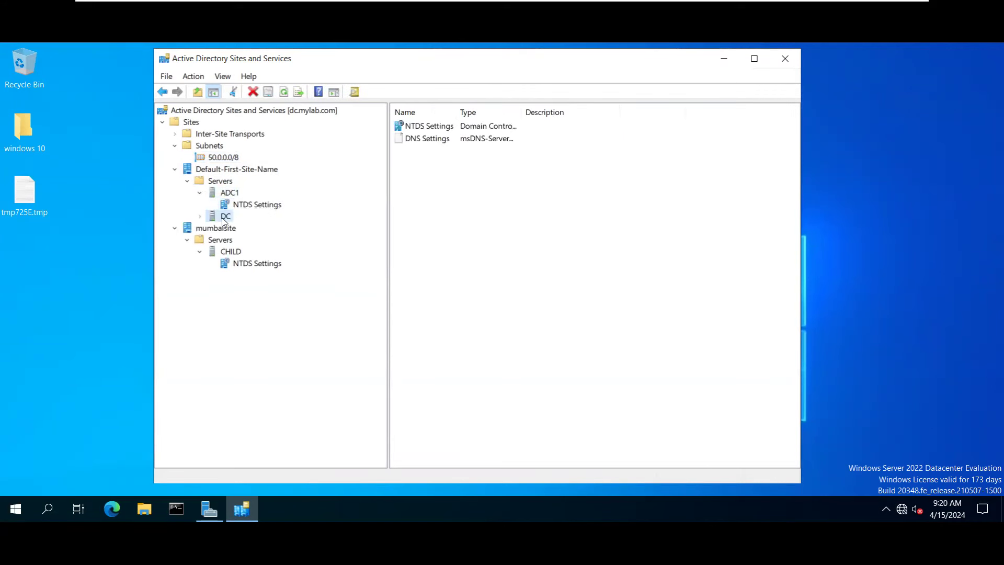
left_click(238, 230)
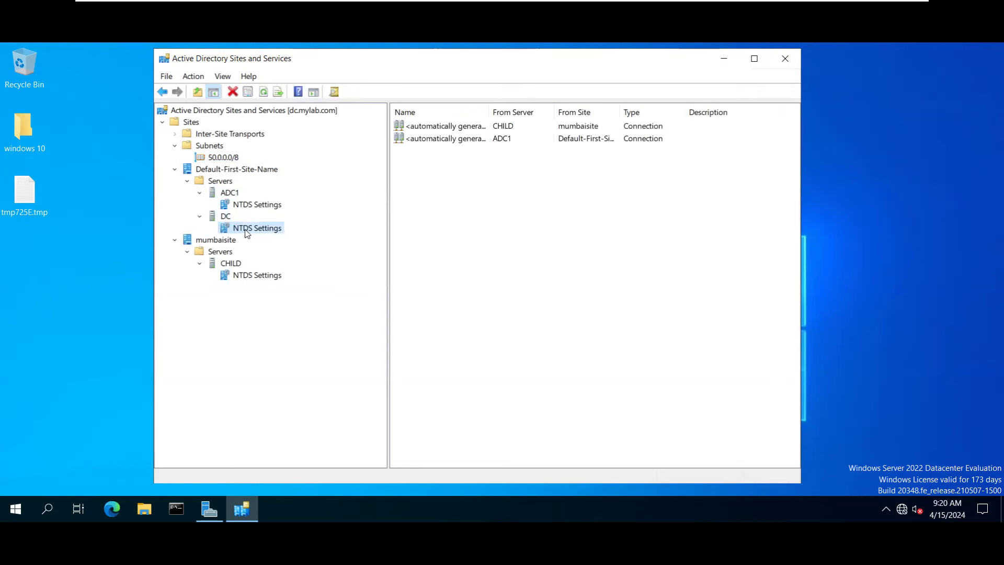
left_click(226, 218)
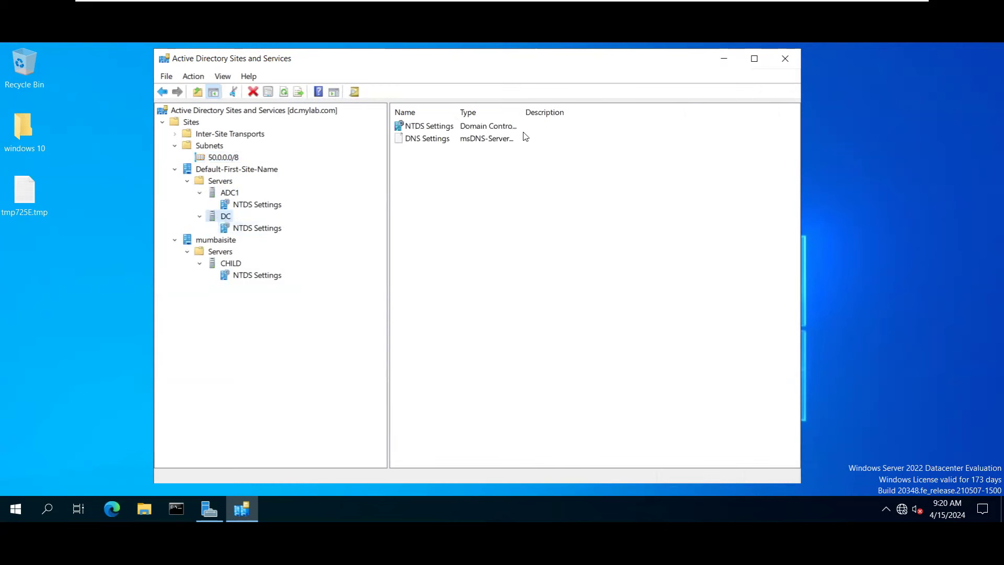
left_click(256, 229)
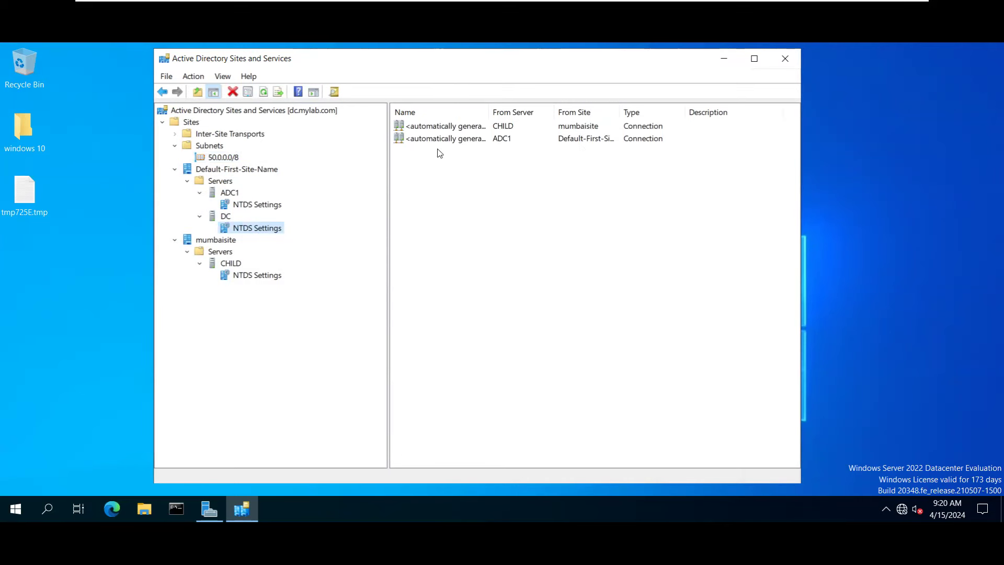
Check ADC1's NTDS Settings replication partners on the Connections tab.
left_click(235, 169)
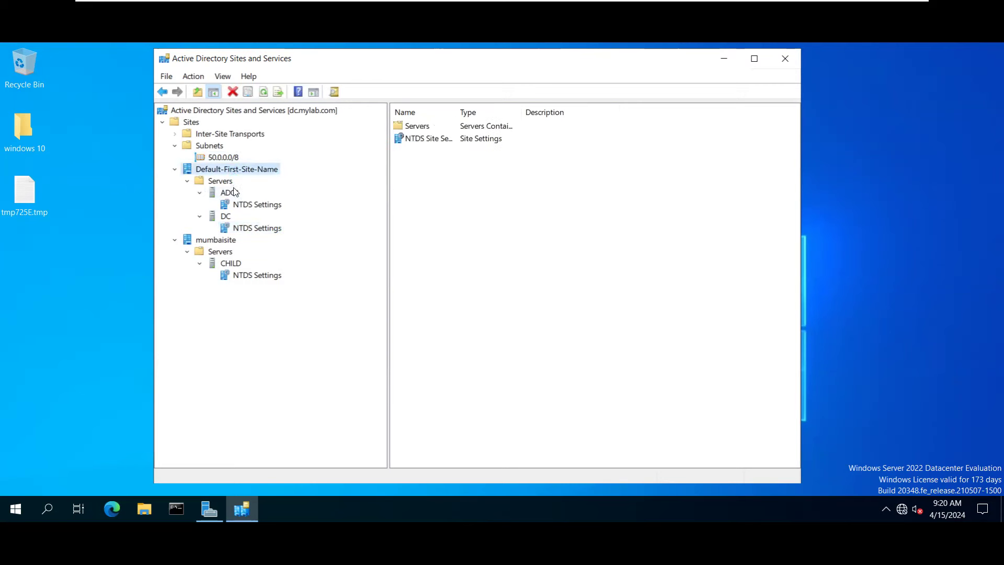
left_click(232, 193)
right_click(230, 194)
left_click(229, 204)
right_click(233, 205)
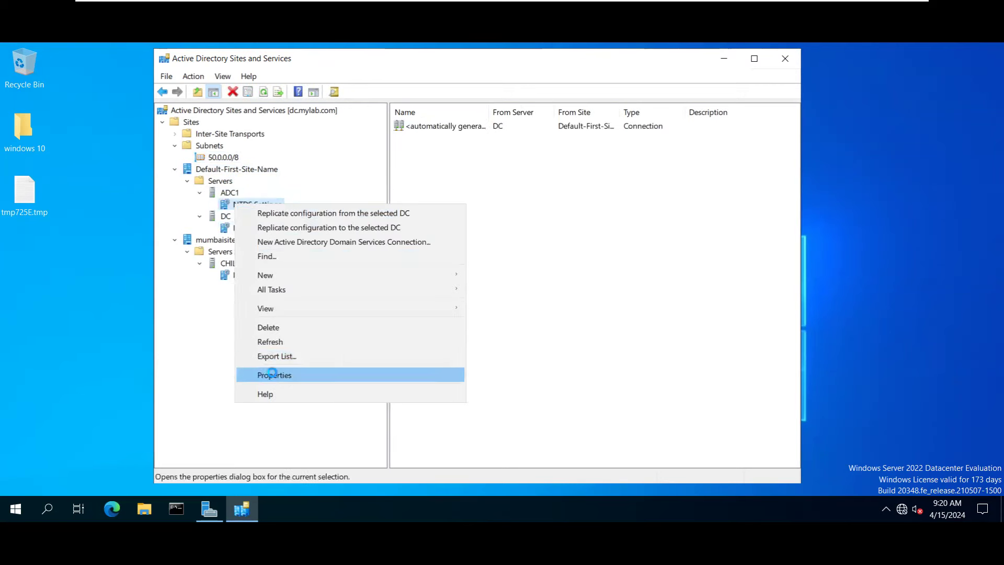
key("Escape")
left_click(410, 197)
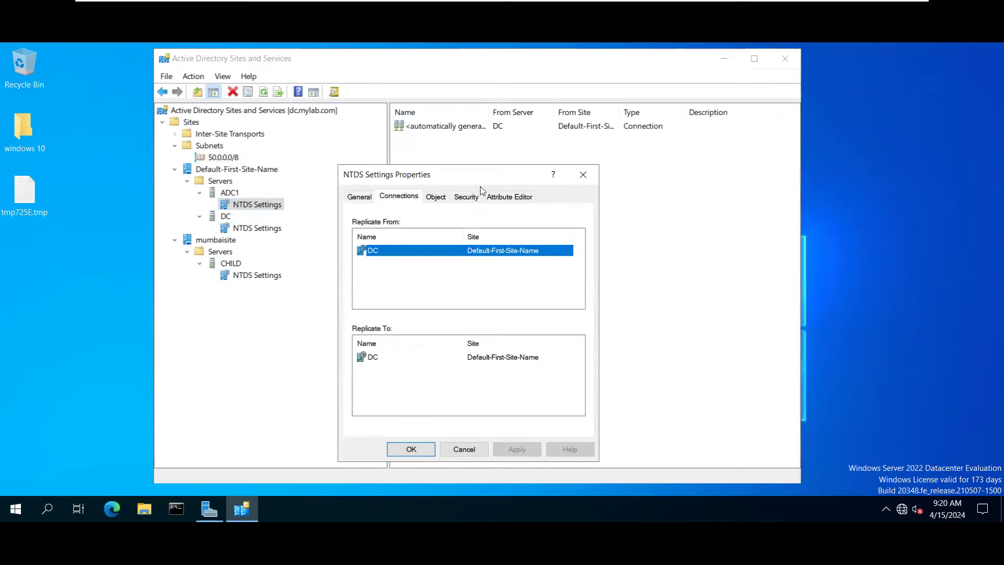
left_click(583, 177)
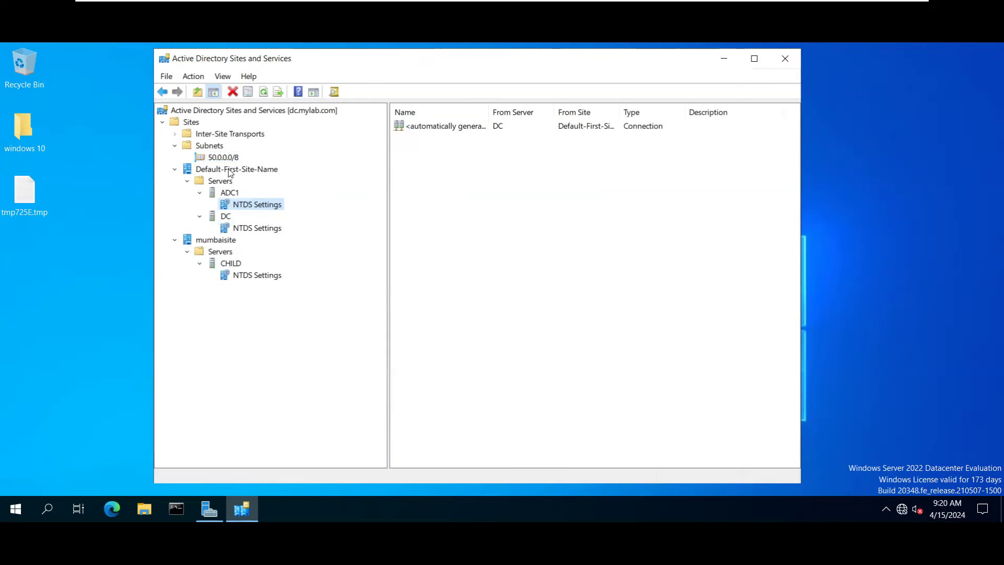
left_click(229, 168)
right_click(233, 170)
left_click(280, 311)
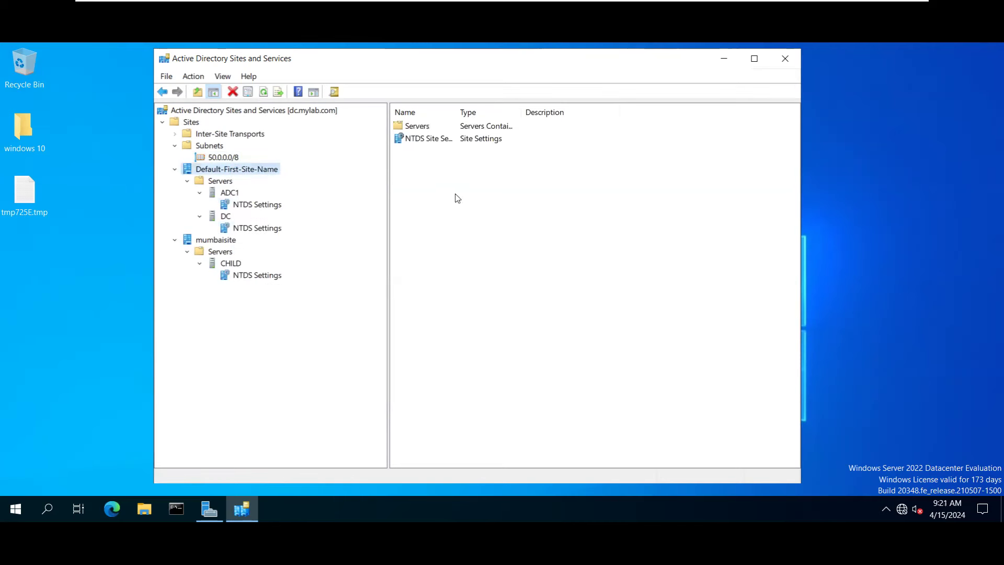
Browse the site's property tabs and confirm subnet 50.0.0.0/8 on its General tab.
left_click(392, 197)
left_click(423, 197)
left_click(453, 196)
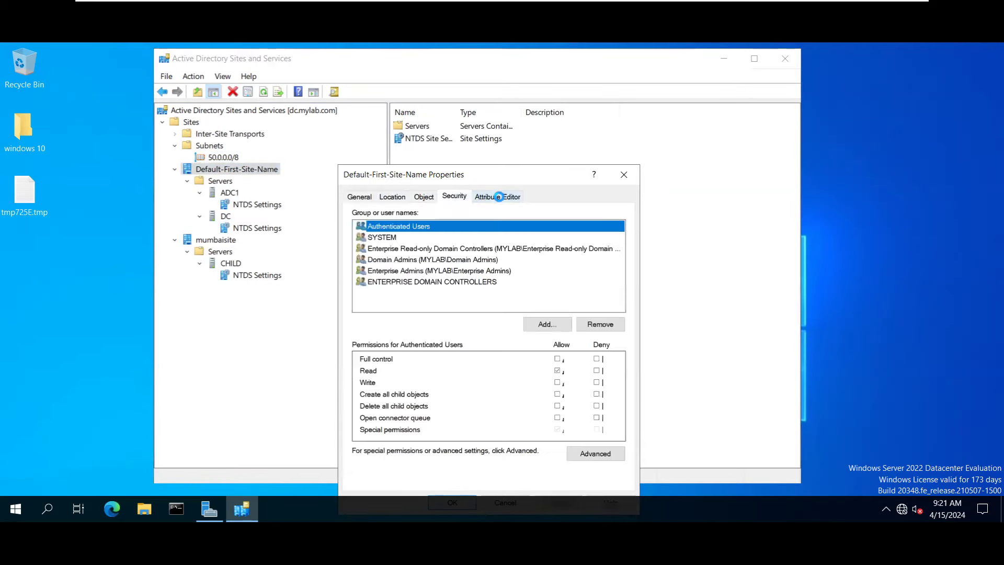
left_click(498, 197)
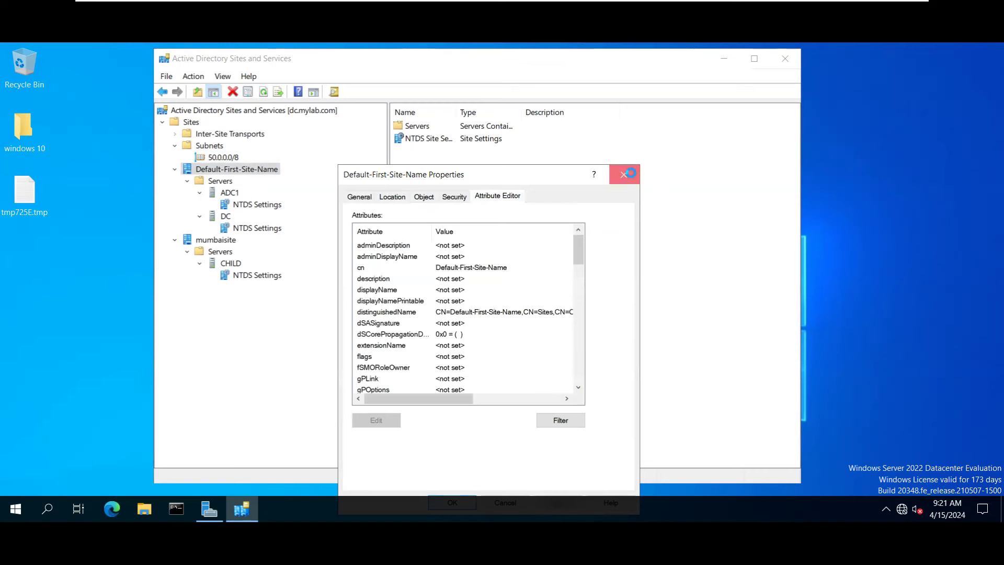
left_click(629, 173)
right_click(230, 169)
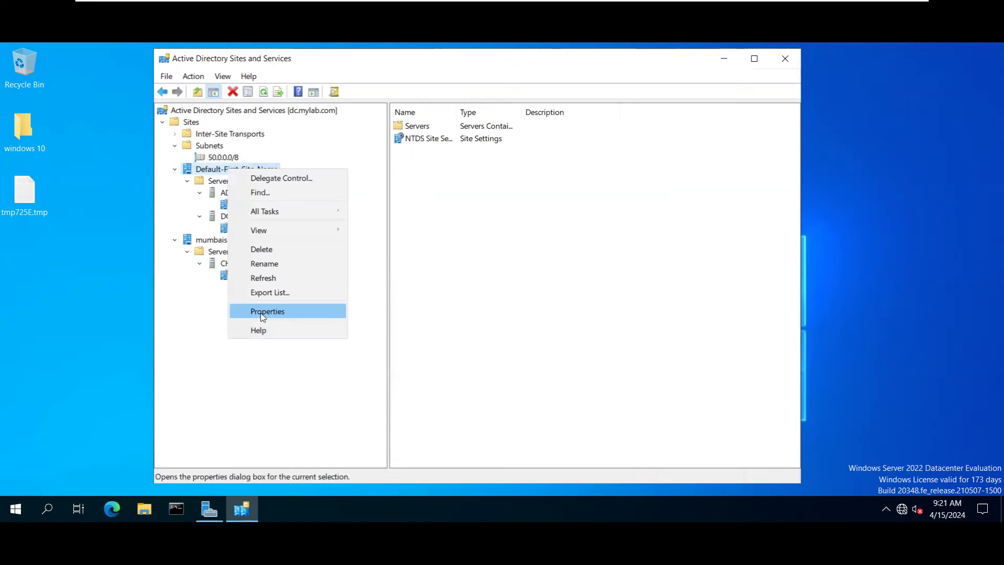
left_click(263, 315)
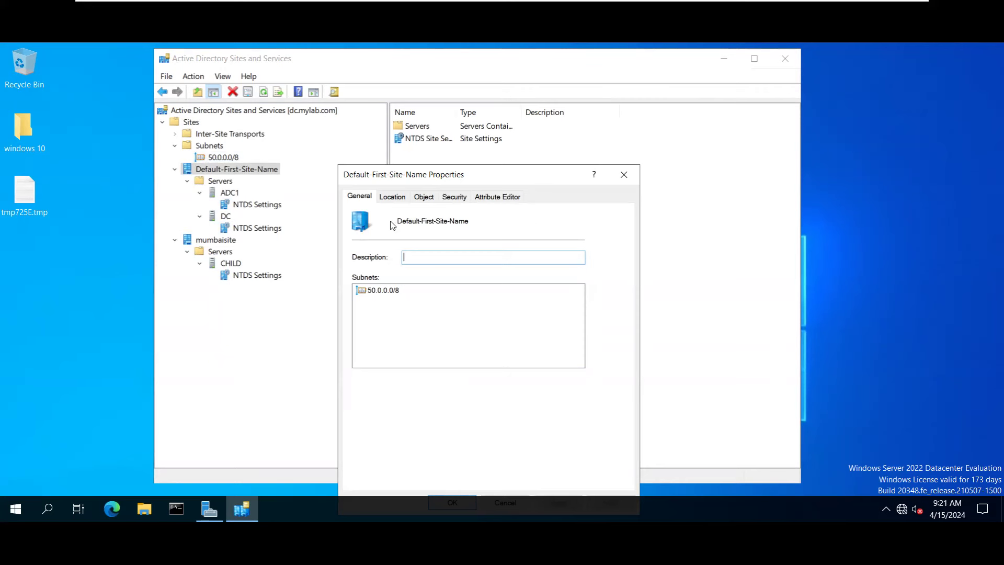
left_click(624, 174)
Expand Inter-Site Transports to show the IP and SMTP transports.
left_click(198, 146)
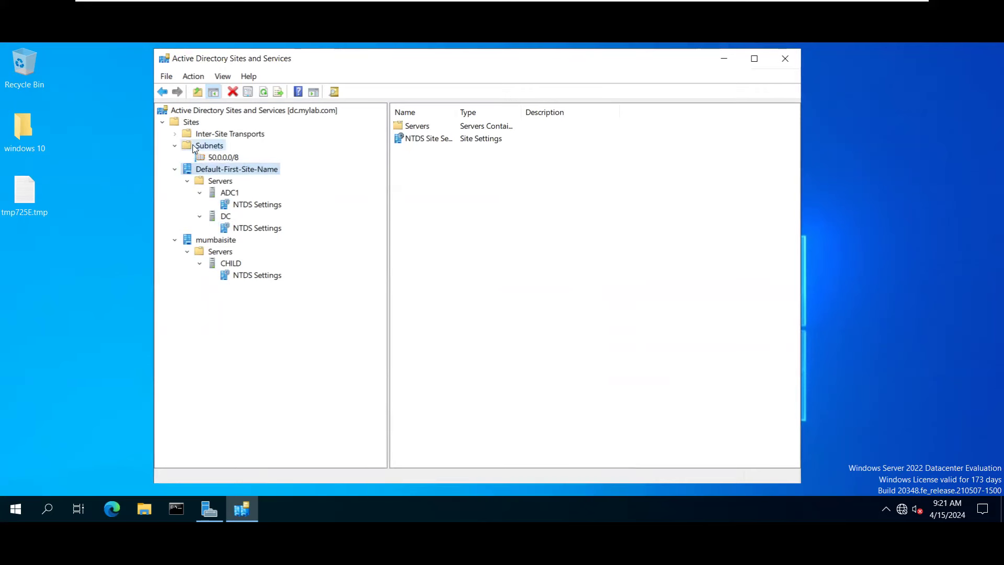
left_click(191, 135)
left_click(175, 134)
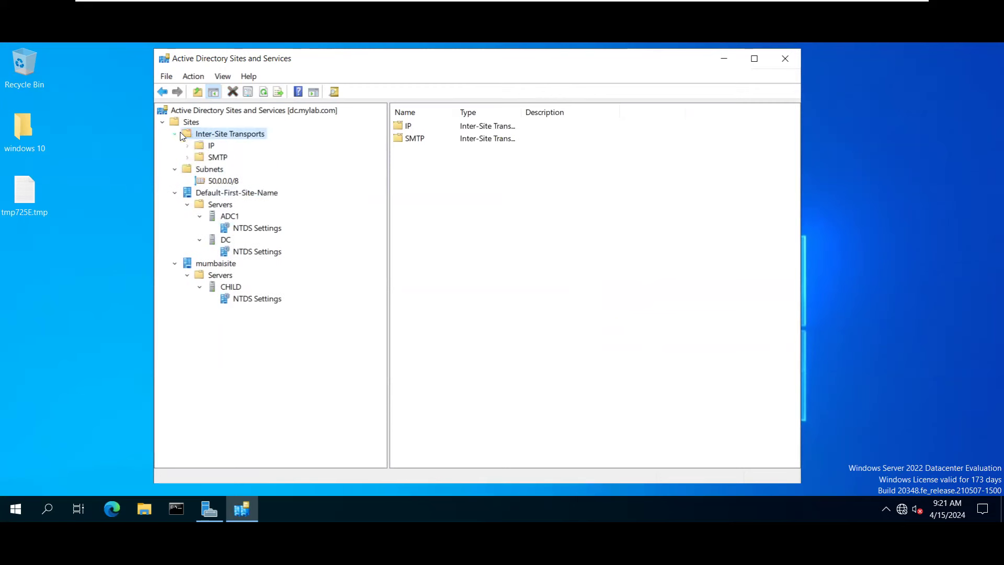
Check DEFAULTIPSITELINK's cost 100, 180-minute interval and schedule unchanged, then exit the console.
left_click(215, 147)
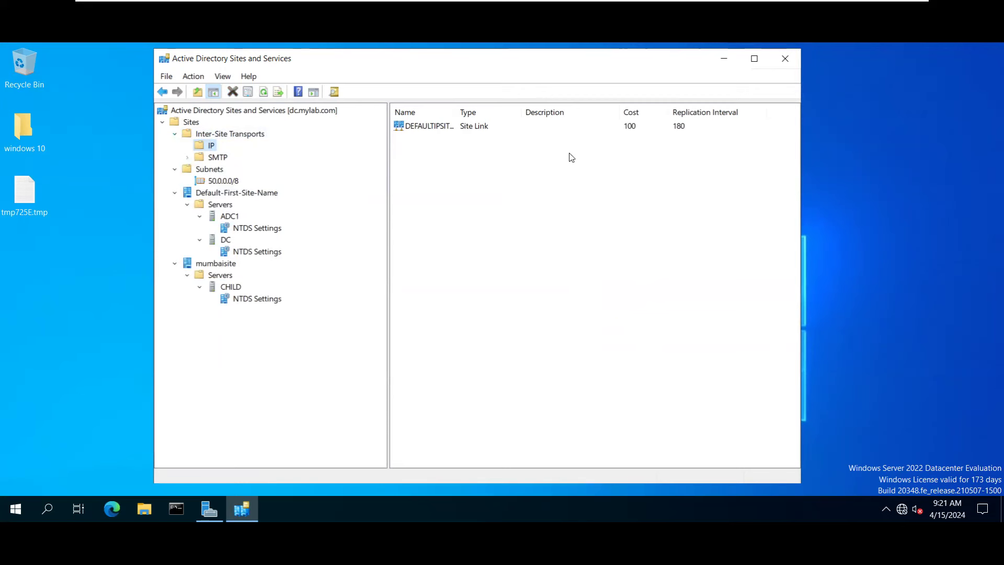
left_click(639, 128)
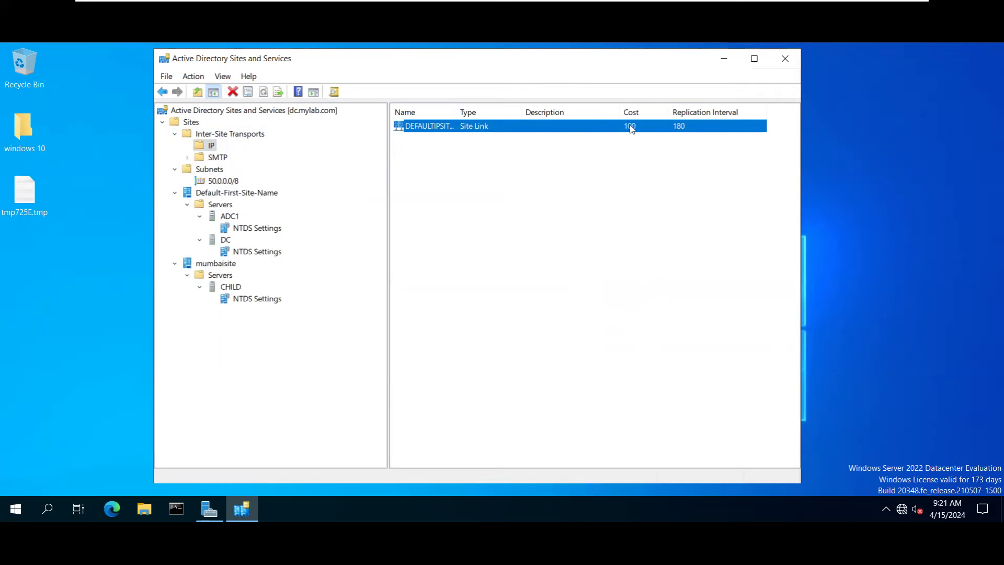
double_click(679, 127)
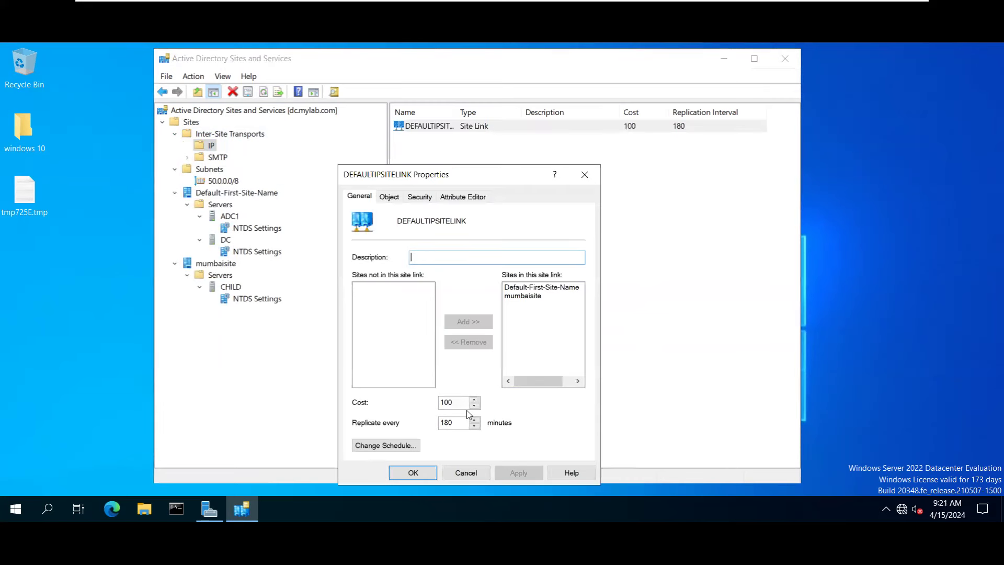
double_click(458, 421)
left_click(373, 446)
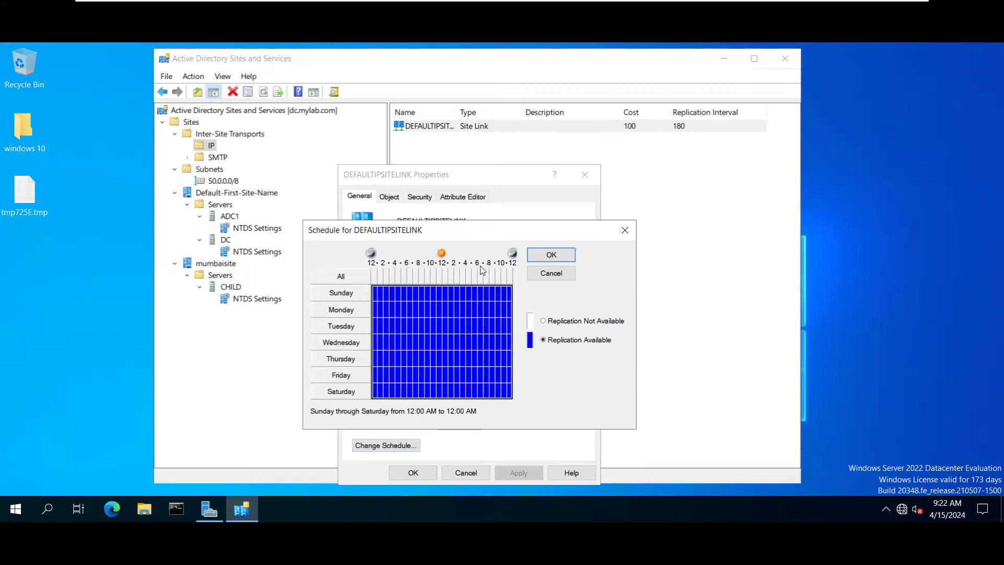
left_click(550, 273)
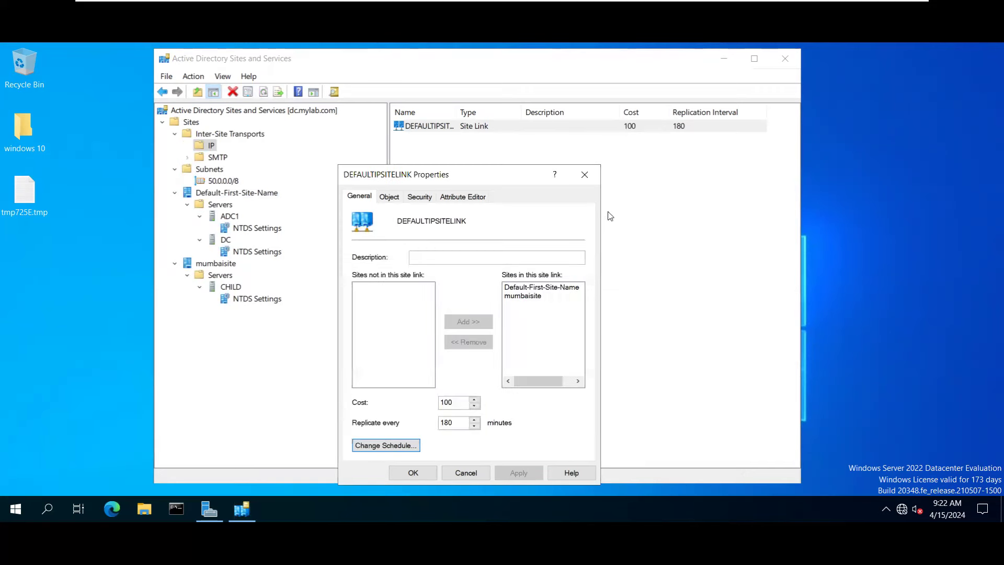
left_click(591, 178)
left_click(791, 59)
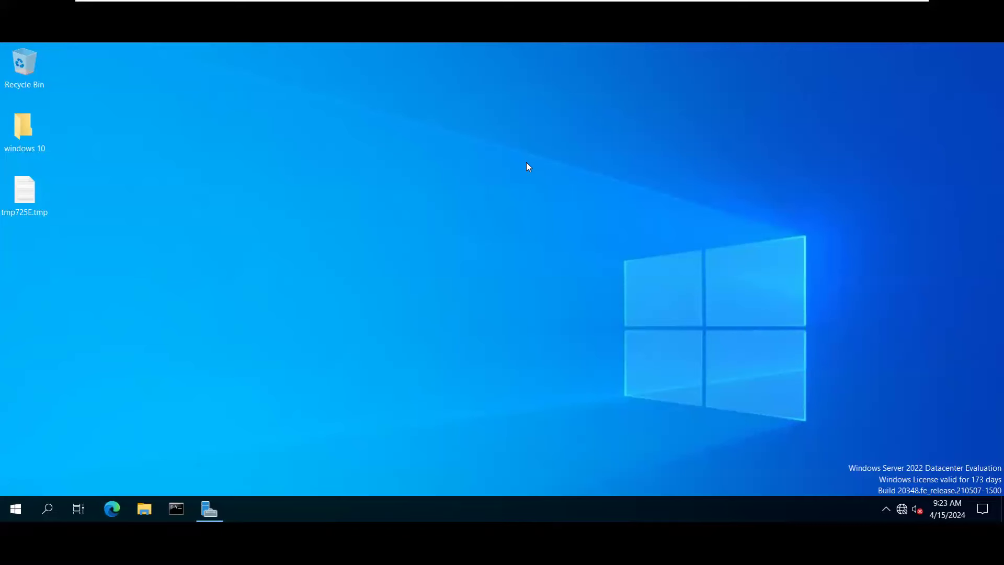
right_click(240, 129)
left_click(281, 167)
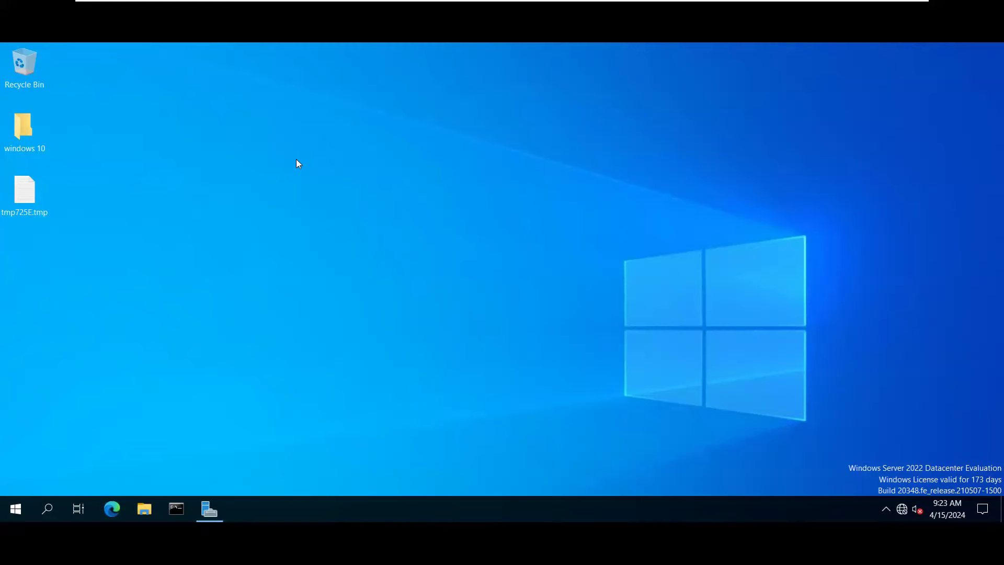